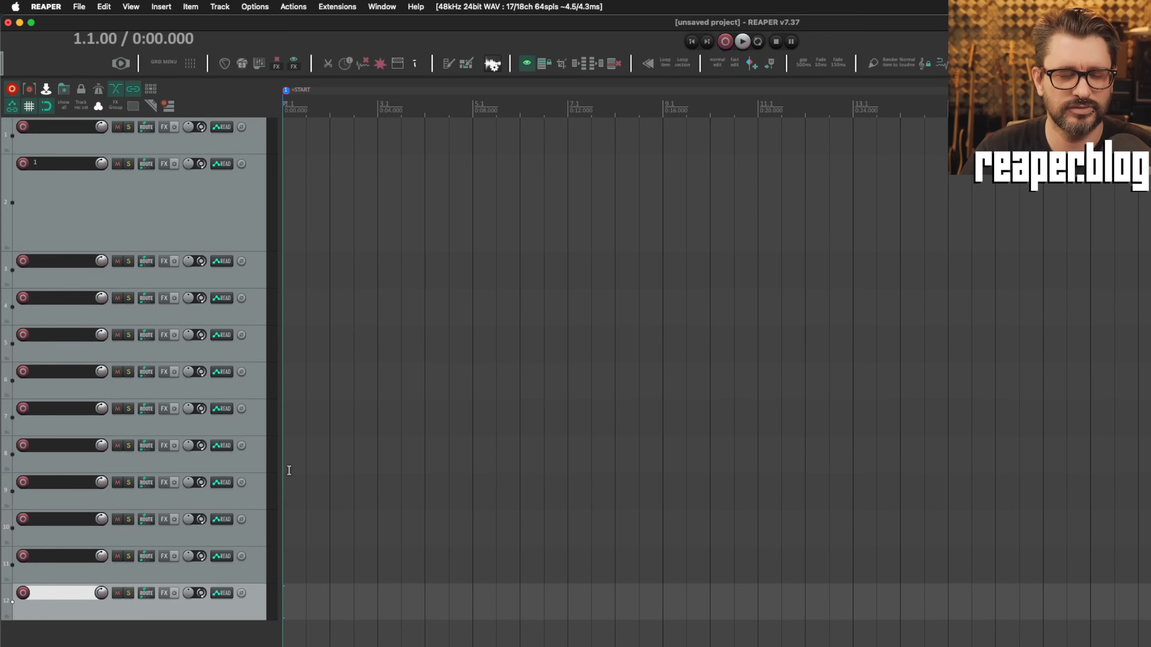
Step: Insert two new tracks named bass as the first tracks in the project
{"action": "left_click", "coordinate": [201, 193]}
{"action": "left_click", "coordinate": [219, 7]}
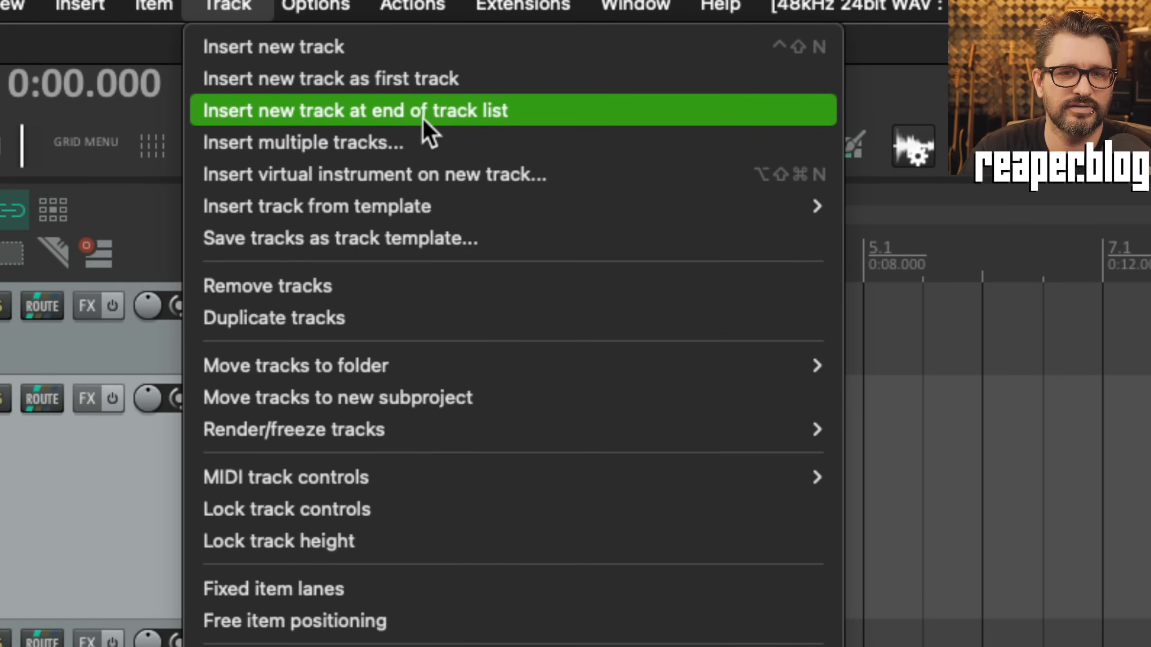
{"action": "left_click", "coordinate": [394, 144]}
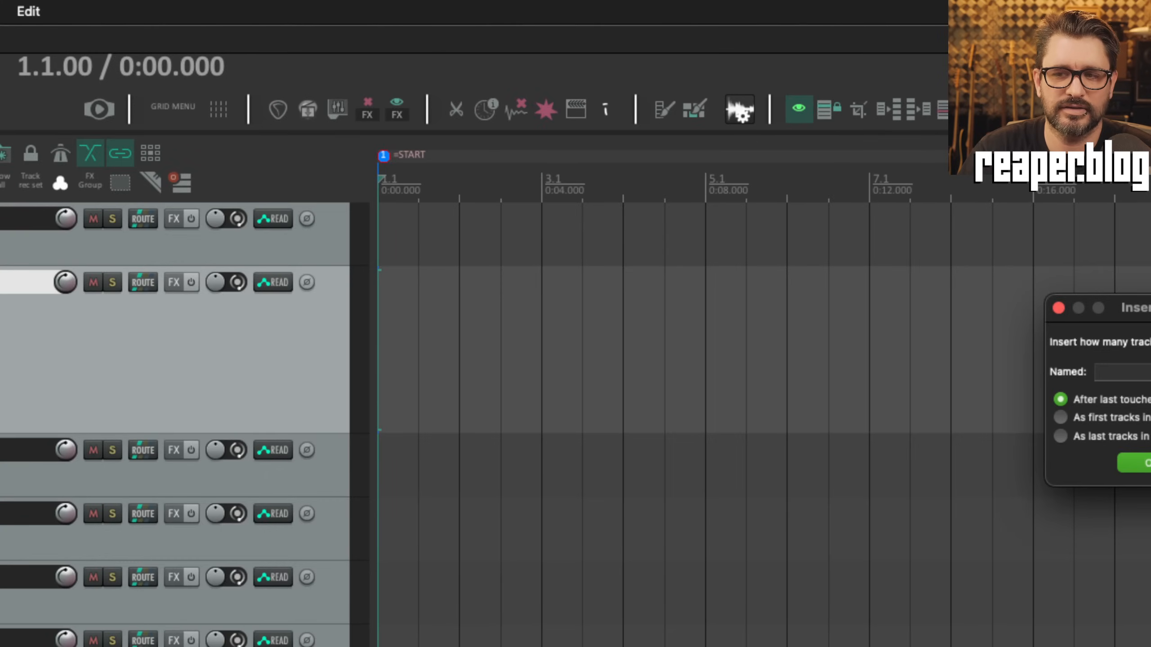
{"action": "left_click_drag", "start_coordinate": [1146, 309], "coordinate": [504, 208]}
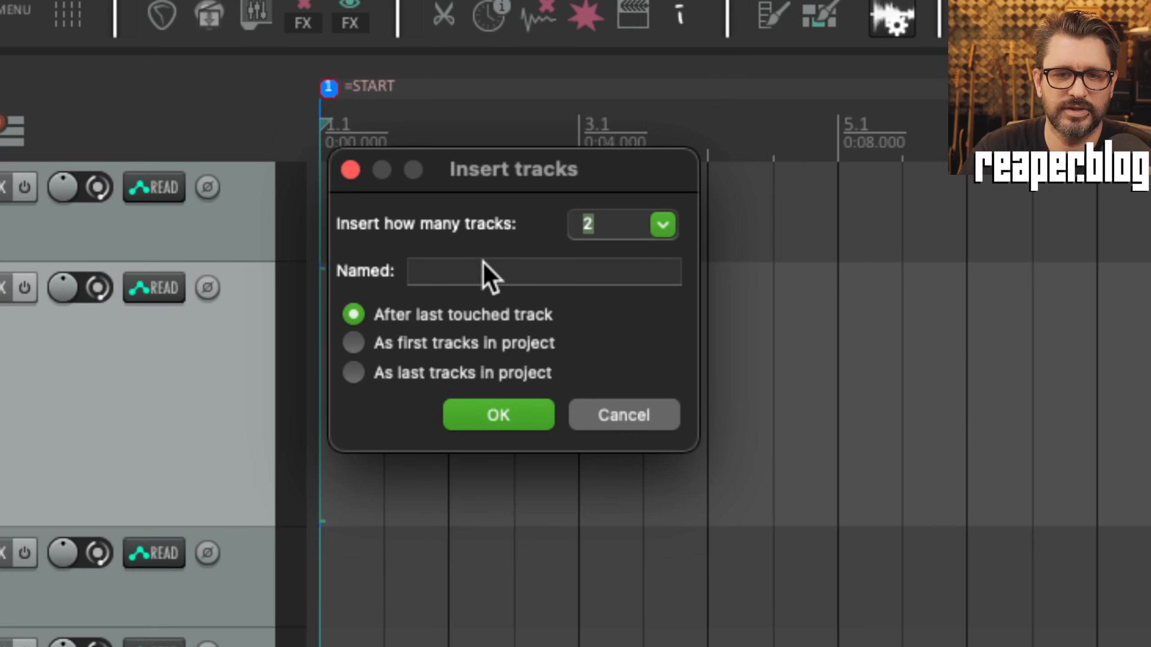
{"action": "left_click", "coordinate": [362, 341]}
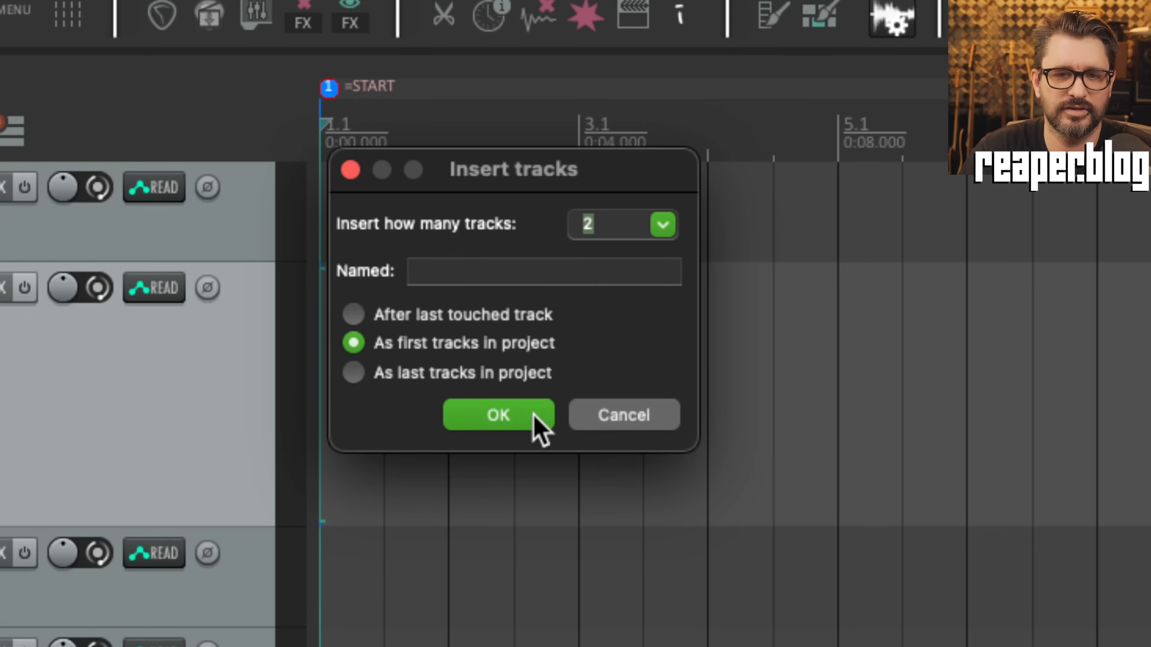
{"action": "left_click", "coordinate": [594, 271]}
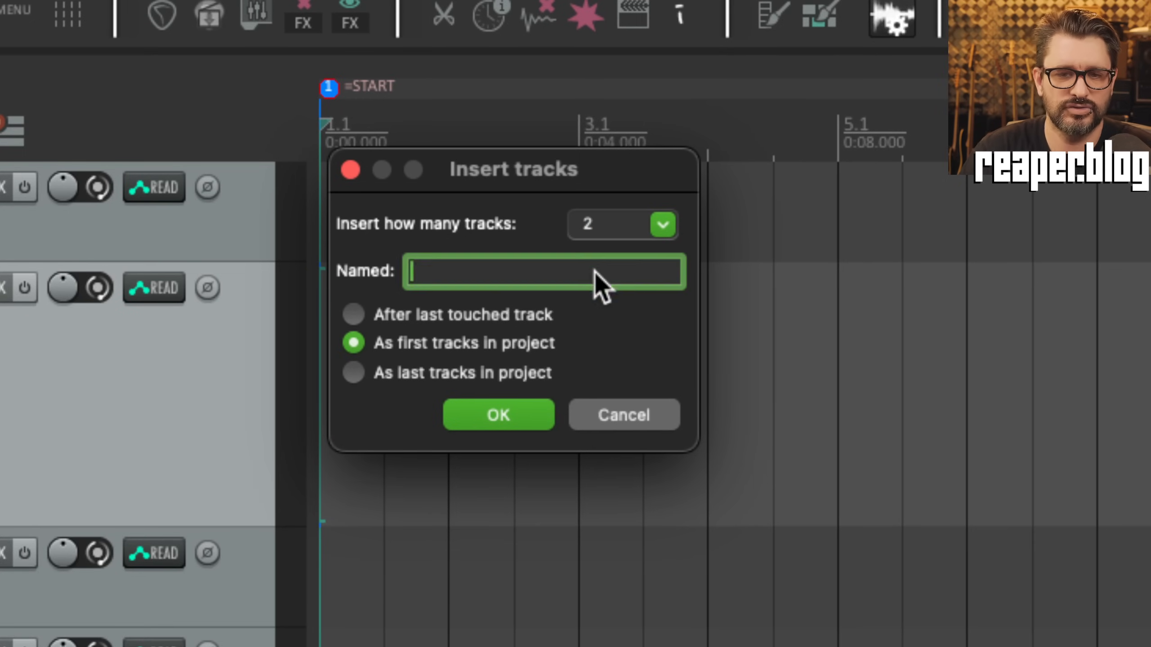
{"action": "type", "text": "bass"}
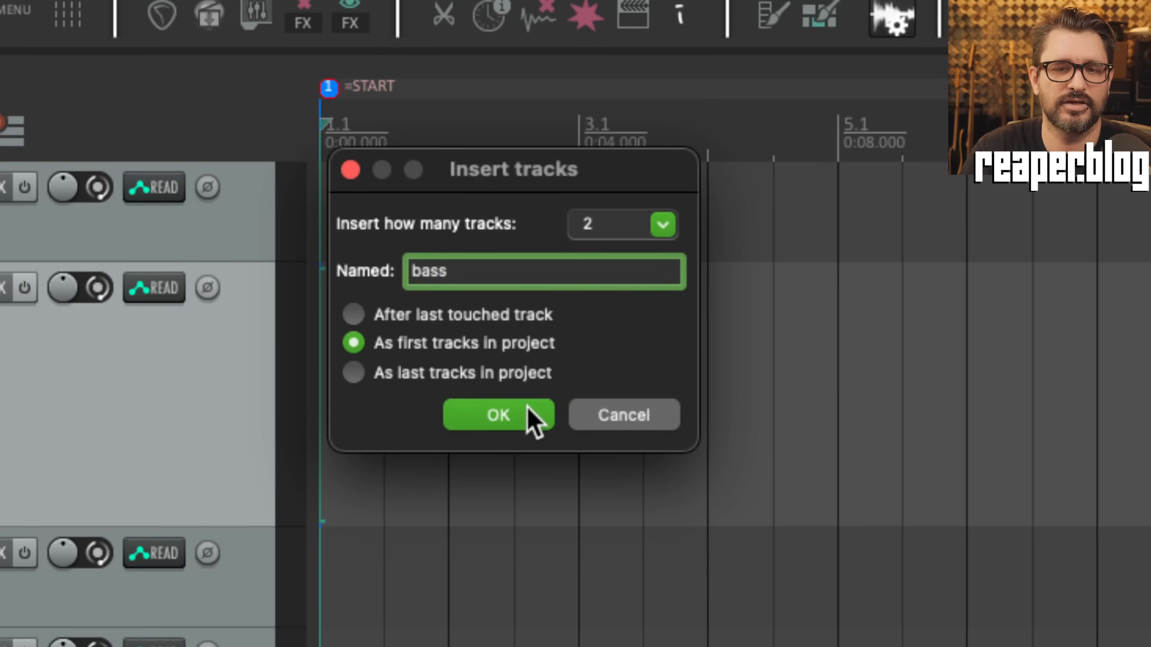
{"action": "left_click", "coordinate": [528, 411]}
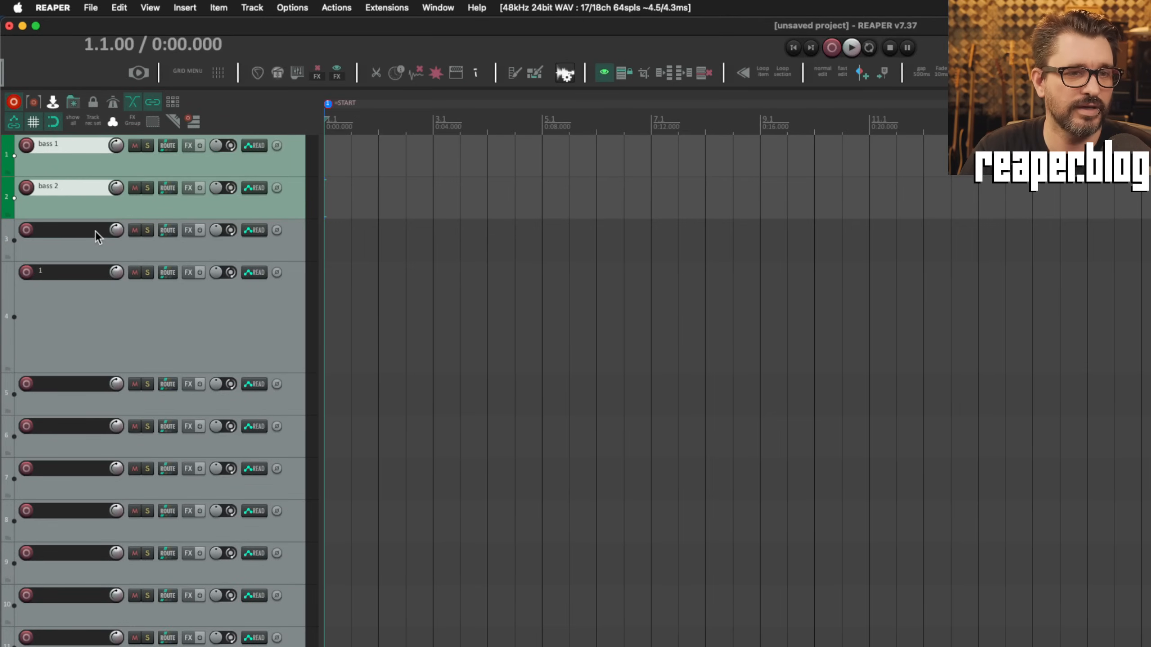
{"action": "left_click", "coordinate": [245, 339]}
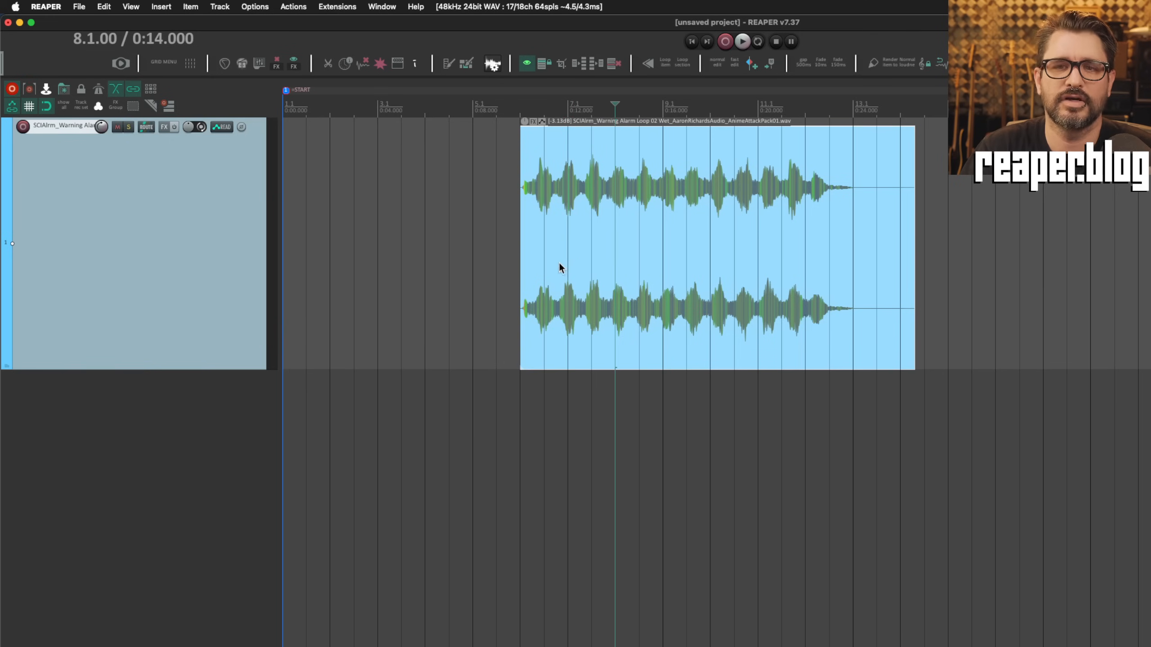
Step: Move the alarm audio item to start at measure 7.1 and add it to the Batch File/Item Converter
{"action": "left_click_drag", "start_coordinate": [560, 265], "coordinate": [643, 237]}
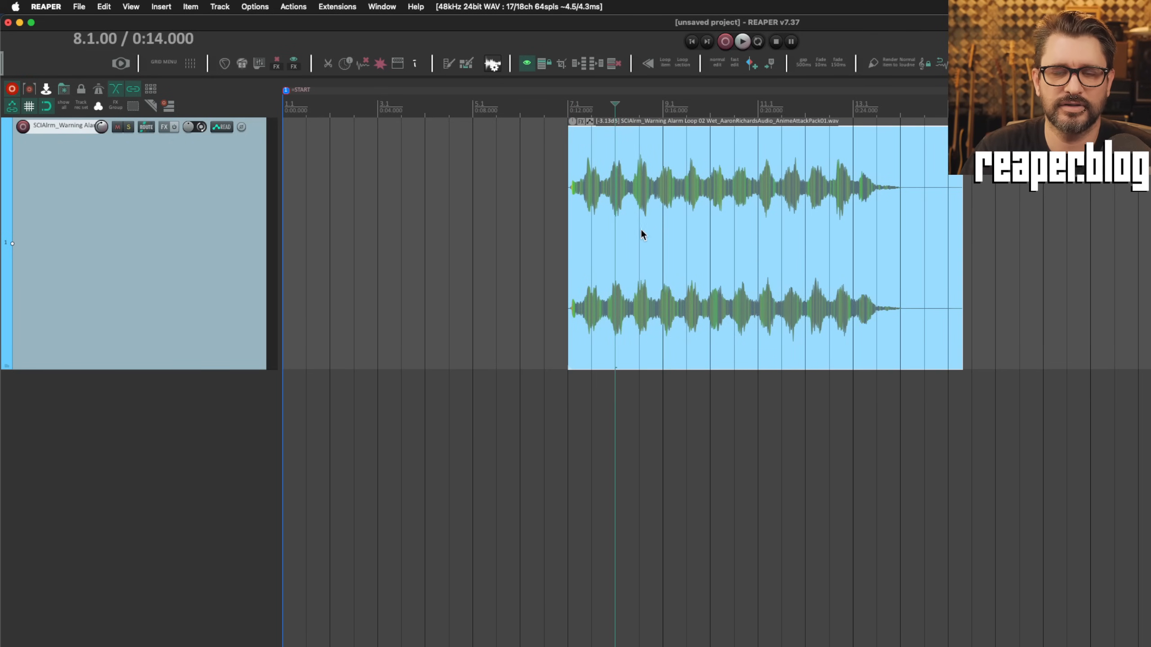
{"action": "right_click", "coordinate": [643, 234]}
{"action": "left_click", "coordinate": [78, 7]}
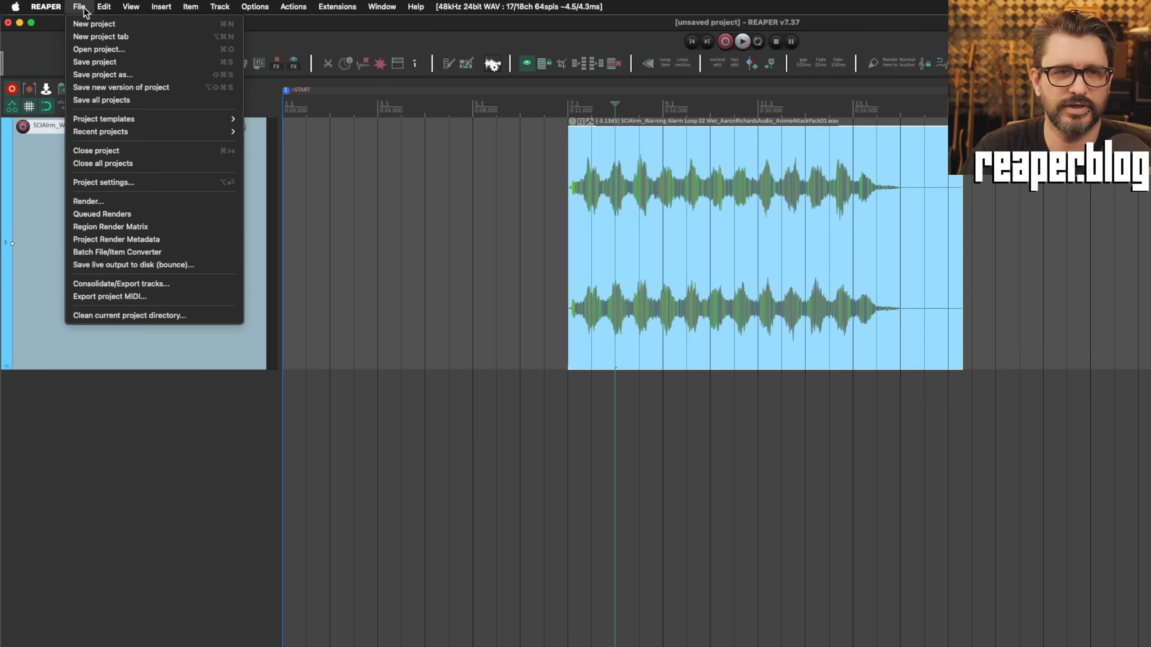
{"action": "left_click", "coordinate": [142, 250]}
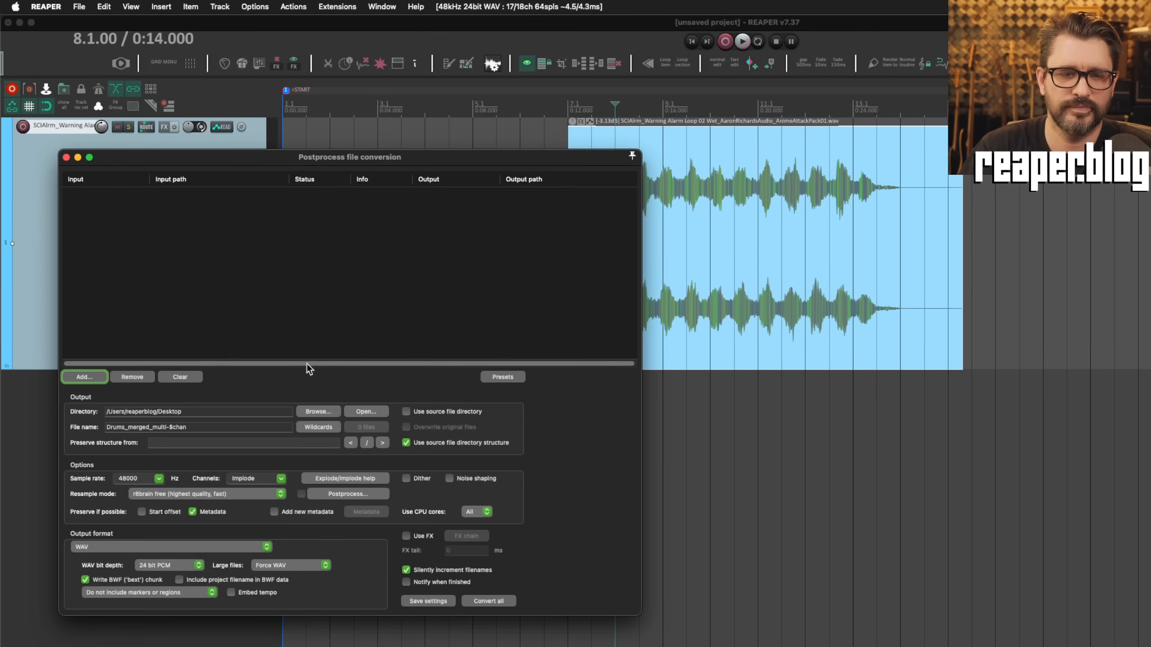
{"action": "left_click", "coordinate": [89, 377]}
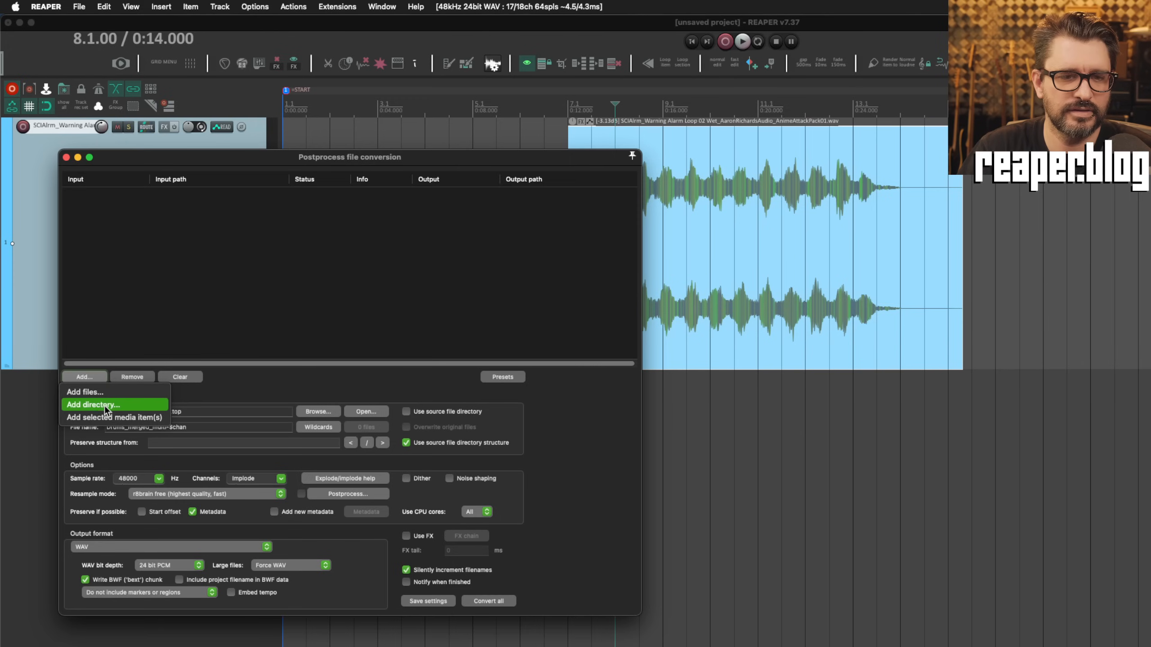
{"action": "left_click", "coordinate": [121, 419]}
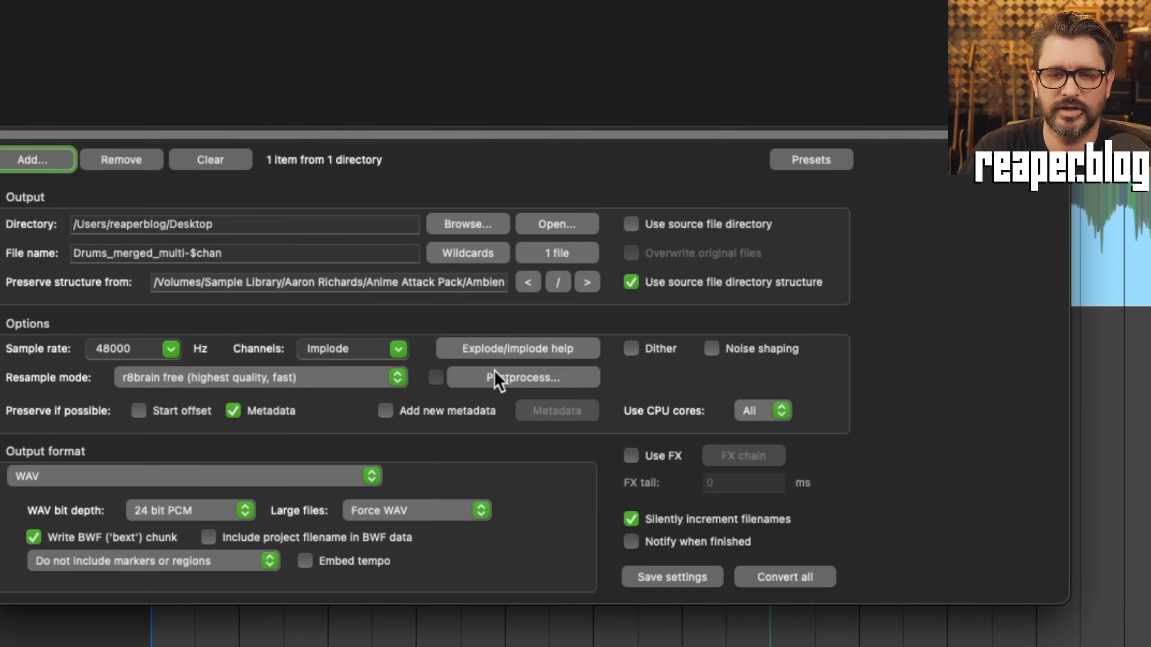
Step: Open the converter's postprocessing settings
{"action": "left_click", "coordinate": [345, 494]}
{"action": "left_click_drag", "start_coordinate": [367, 513], "coordinate": [457, 379]}
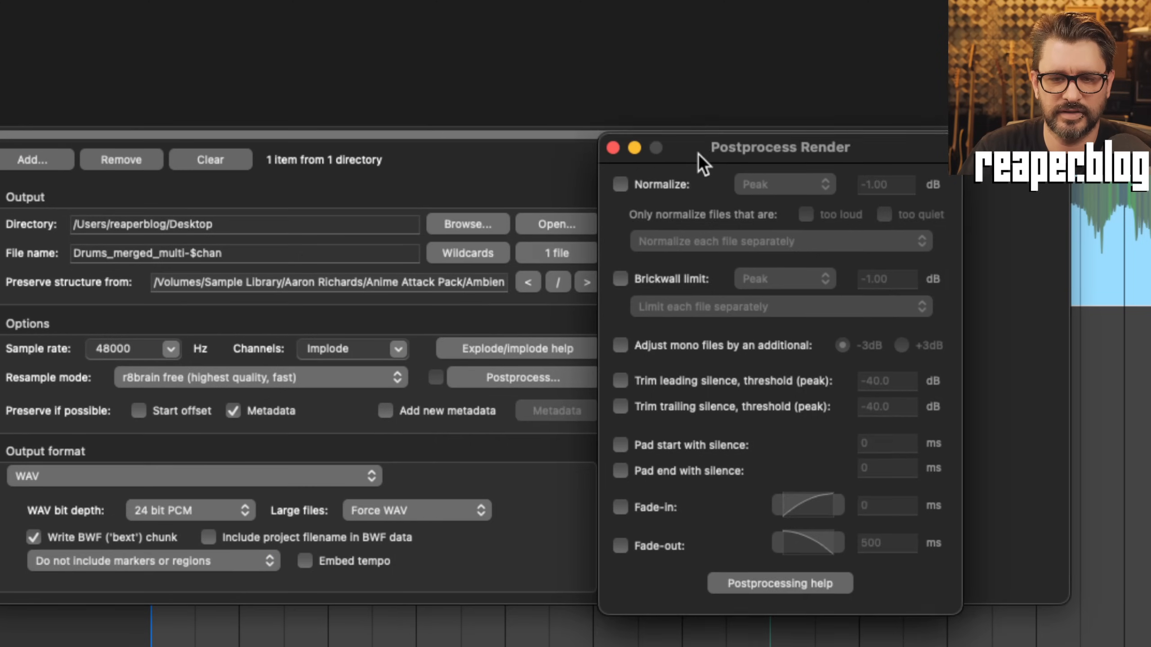
{"action": "left_click_drag", "start_coordinate": [698, 154], "coordinate": [686, 133]}
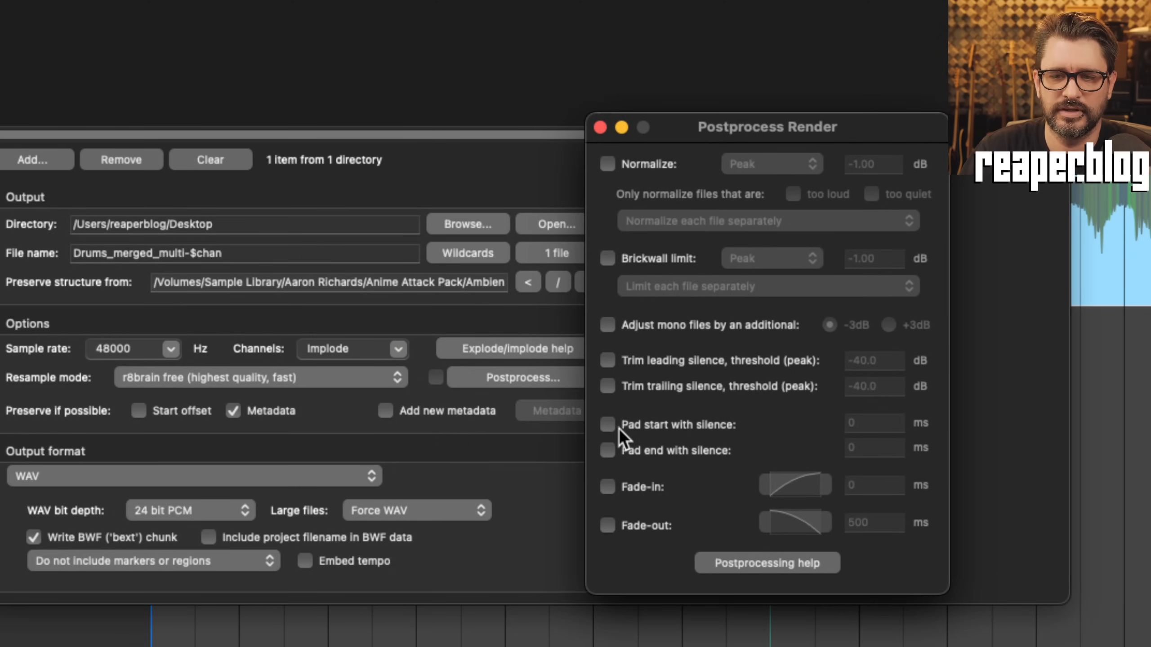
{"action": "left_click", "coordinate": [607, 425]}
{"action": "left_click", "coordinate": [606, 450]}
{"action": "left_click", "coordinate": [606, 450]}
{"action": "left_click", "coordinate": [607, 425]}
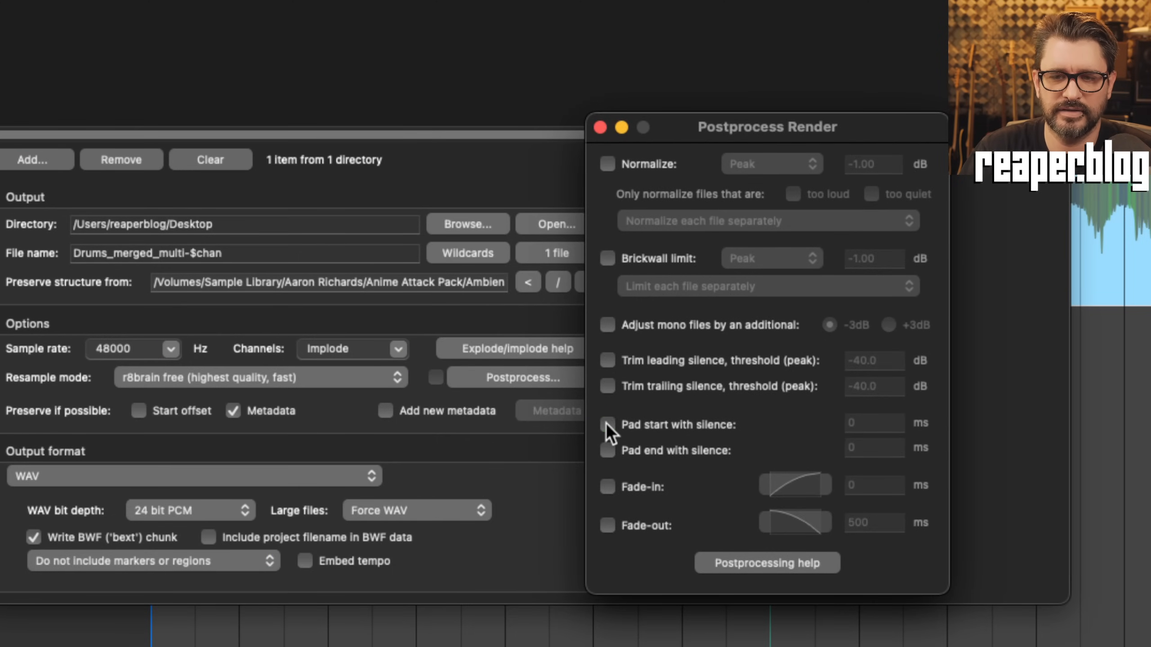
Step: Enable trimming of leading and trailing silence plus padding at start and end, with the start padding set to 4 ms
{"action": "left_click", "coordinate": [607, 360]}
{"action": "left_click", "coordinate": [607, 386]}
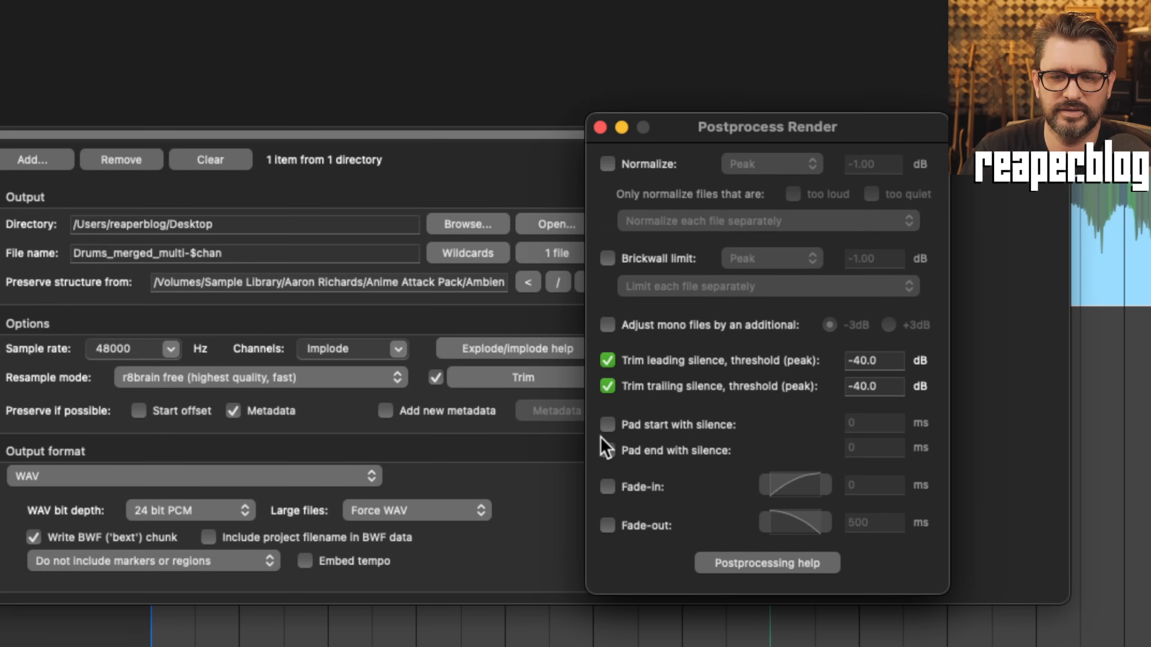
{"action": "left_click", "coordinate": [608, 425]}
{"action": "left_click", "coordinate": [607, 450]}
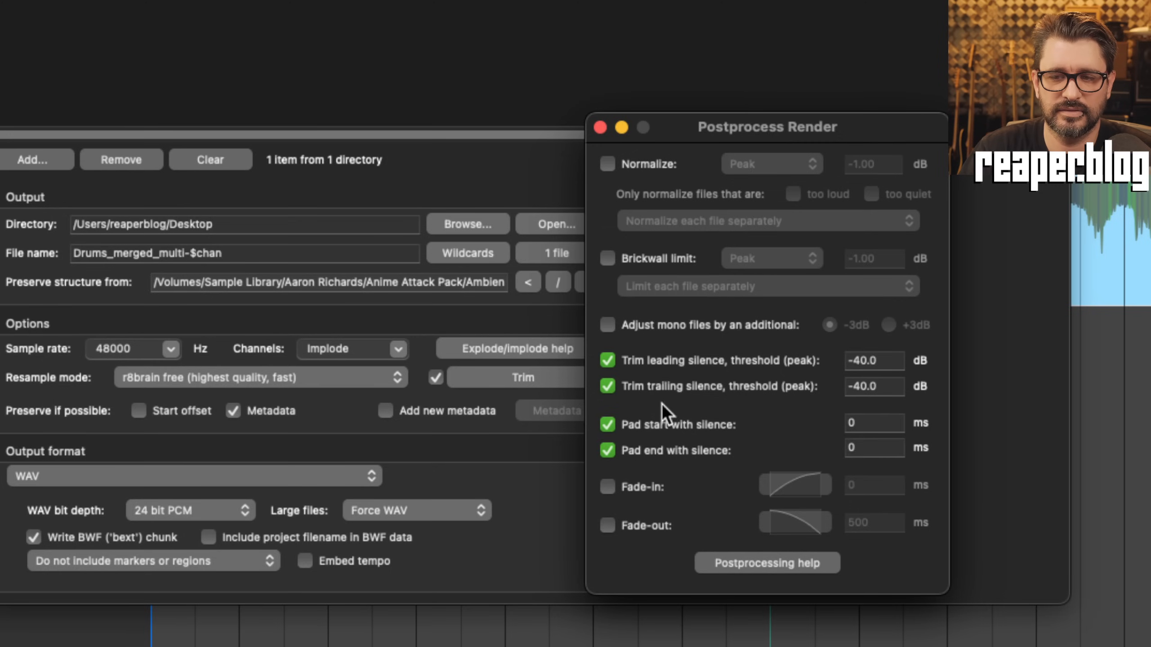
{"action": "left_click", "coordinate": [883, 423]}
{"action": "type", "text": "4"}
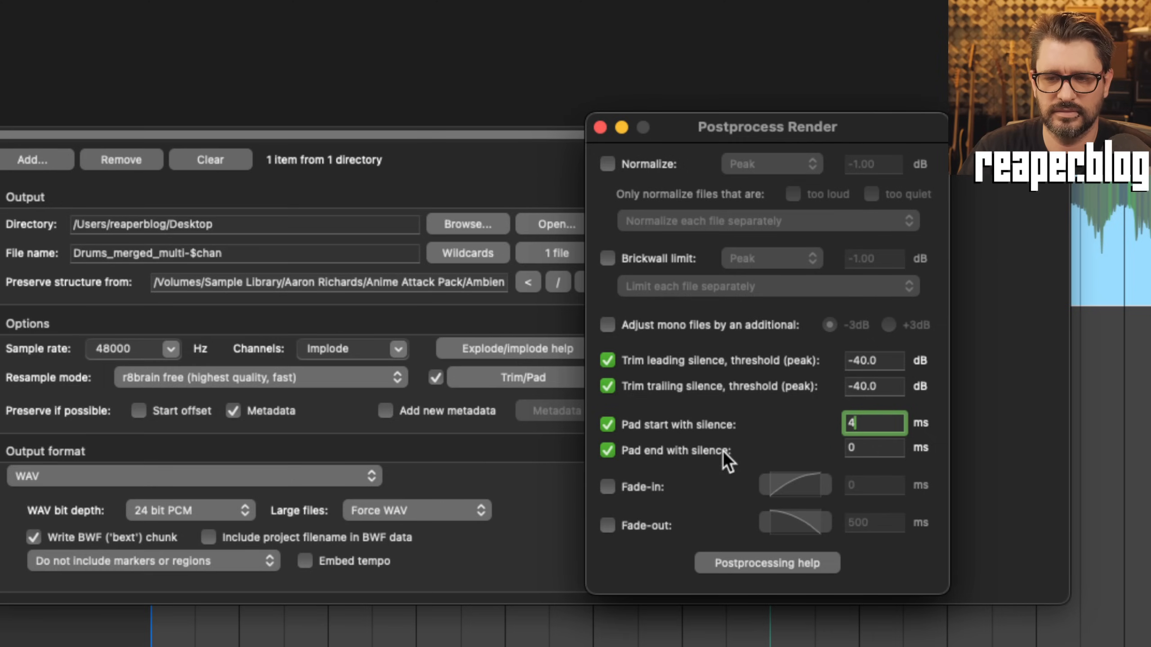
{"action": "left_click", "coordinate": [598, 127]}
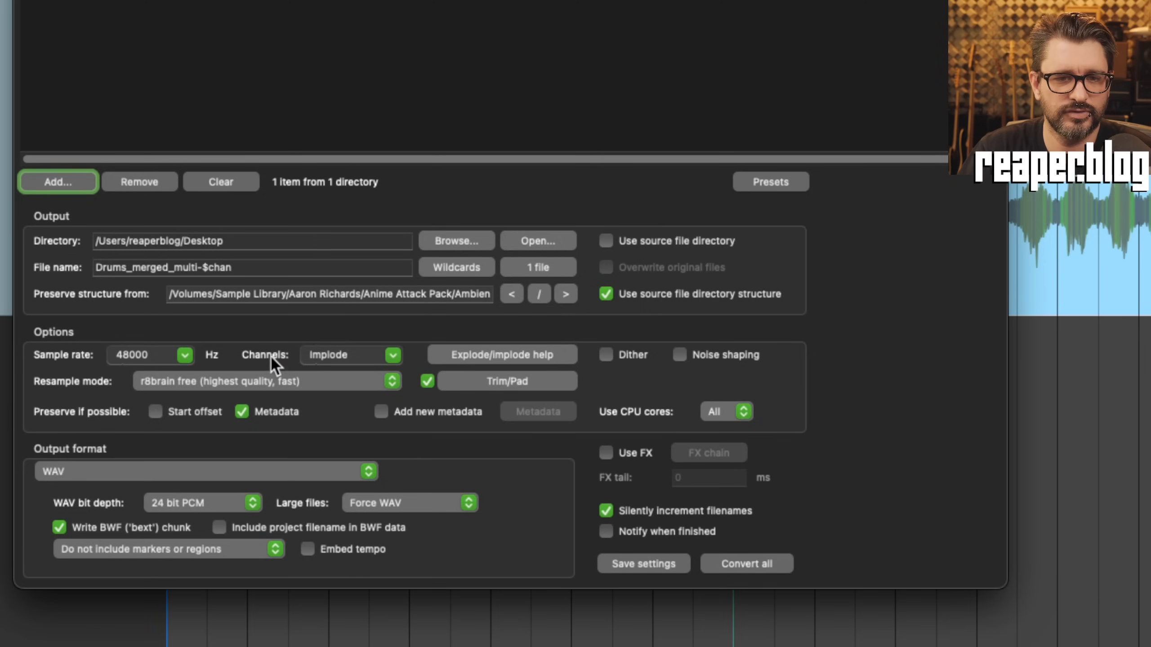
Step: Set the converter's channel mode to Explode and enable preserving the start offset
{"action": "left_click", "coordinate": [350, 358]}
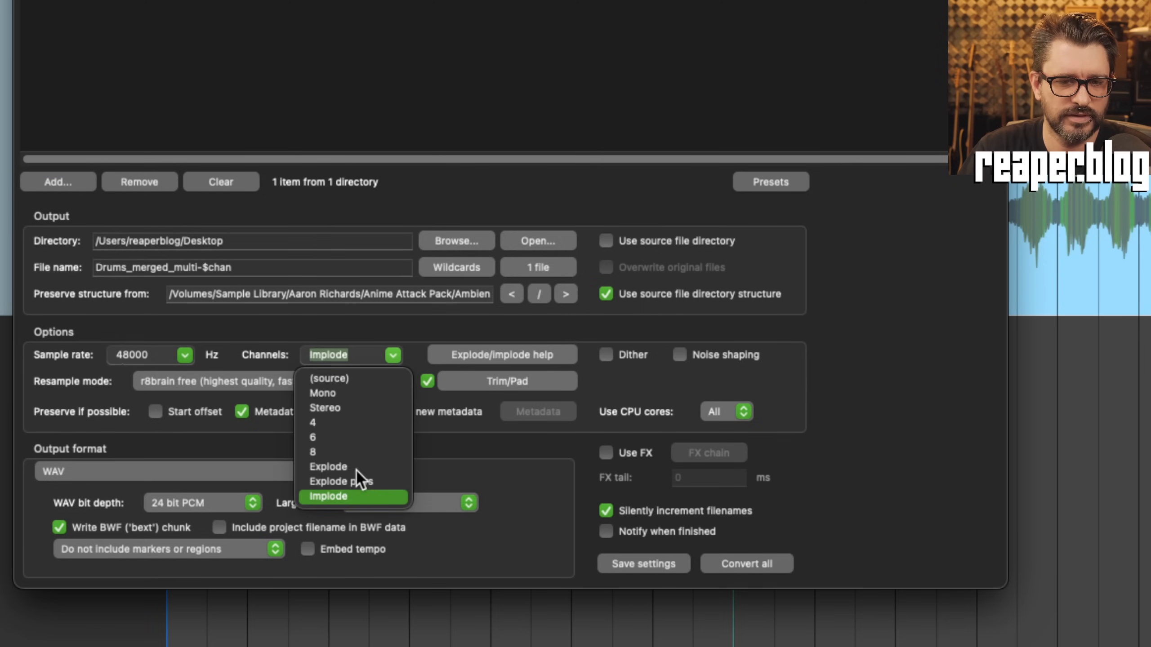
{"action": "left_click", "coordinate": [363, 471]}
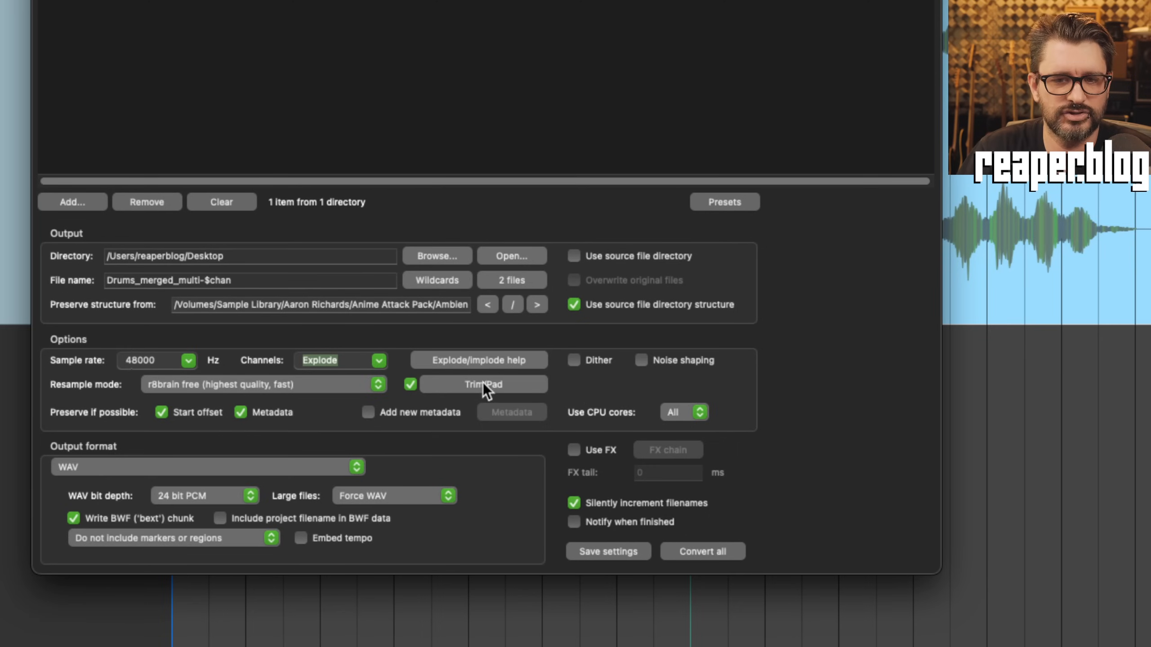
Step: Review the trim and padding options in the converter's postprocessing settings
{"action": "left_click", "coordinate": [483, 385]}
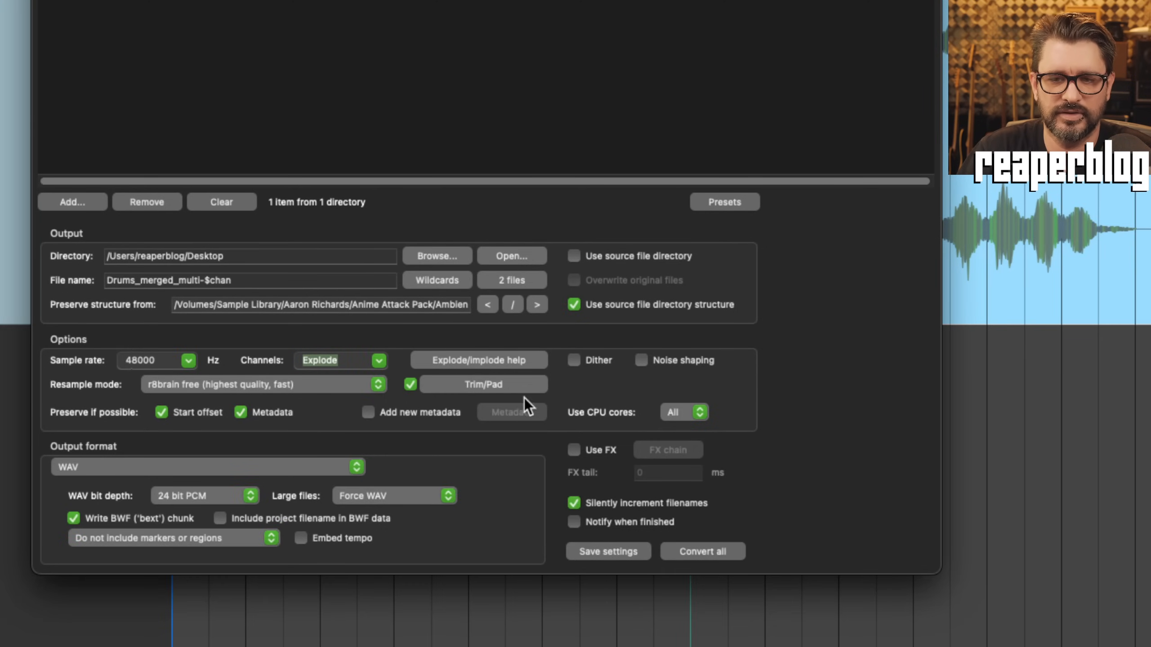
{"action": "left_click", "coordinate": [524, 386]}
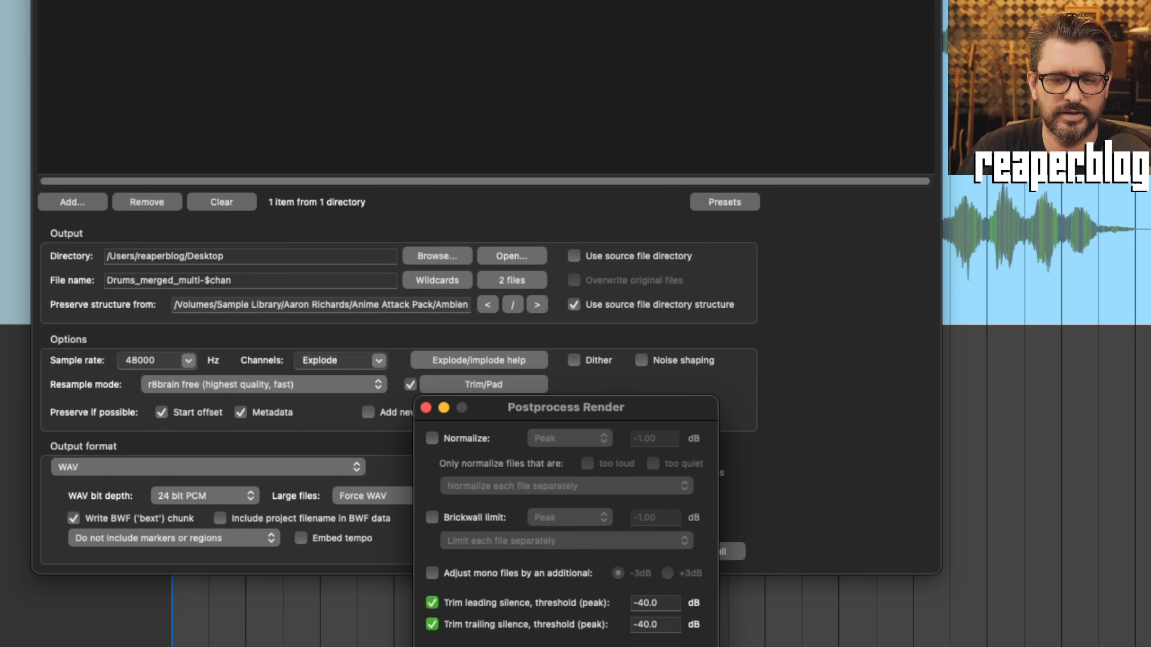
{"action": "left_click_drag", "start_coordinate": [485, 405], "coordinate": [523, 258]}
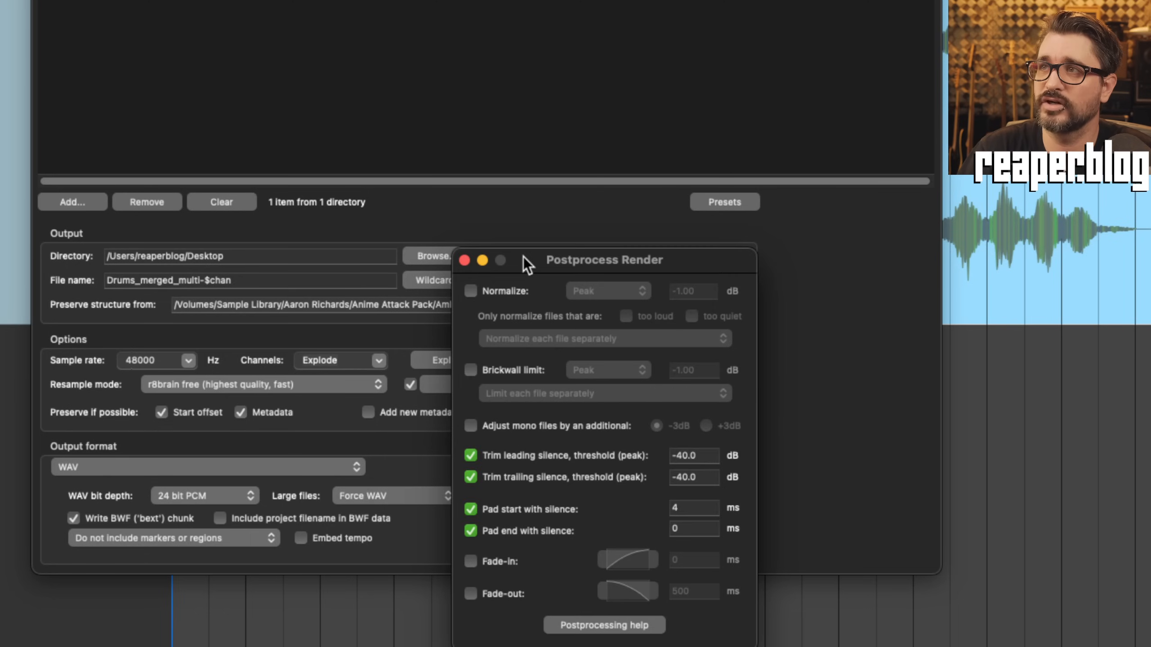
{"action": "key", "text": "Escape"}
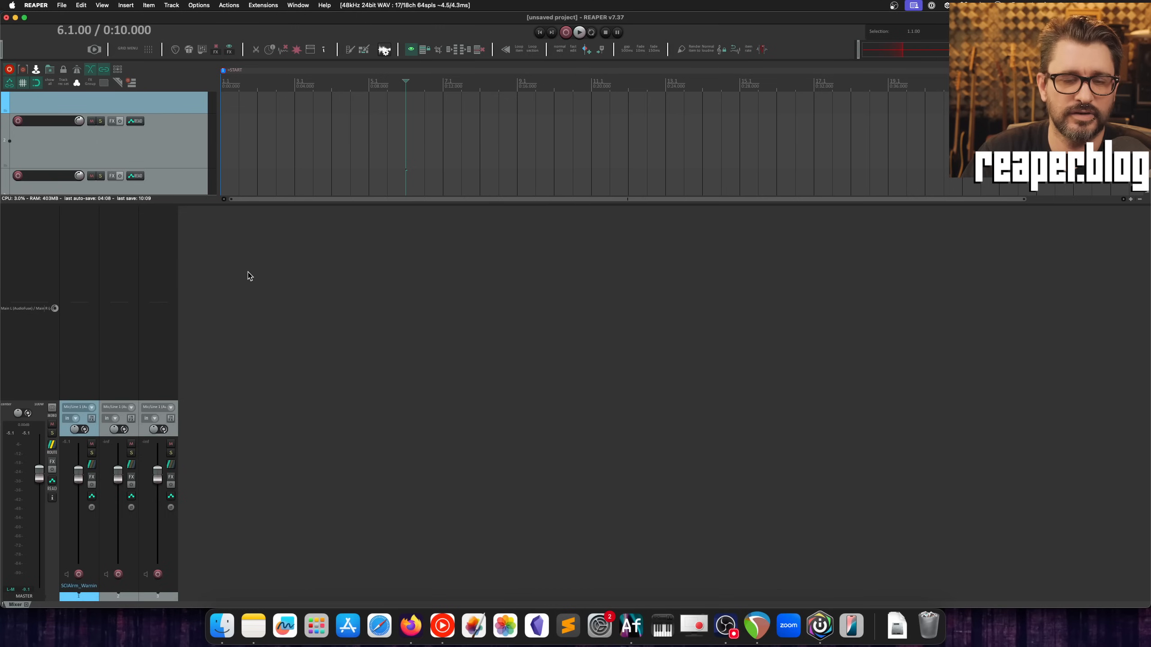
Step: Try record arming and disarming the alarm track in the mixer to compare its meter display
{"action": "left_click", "coordinate": [196, 145]}
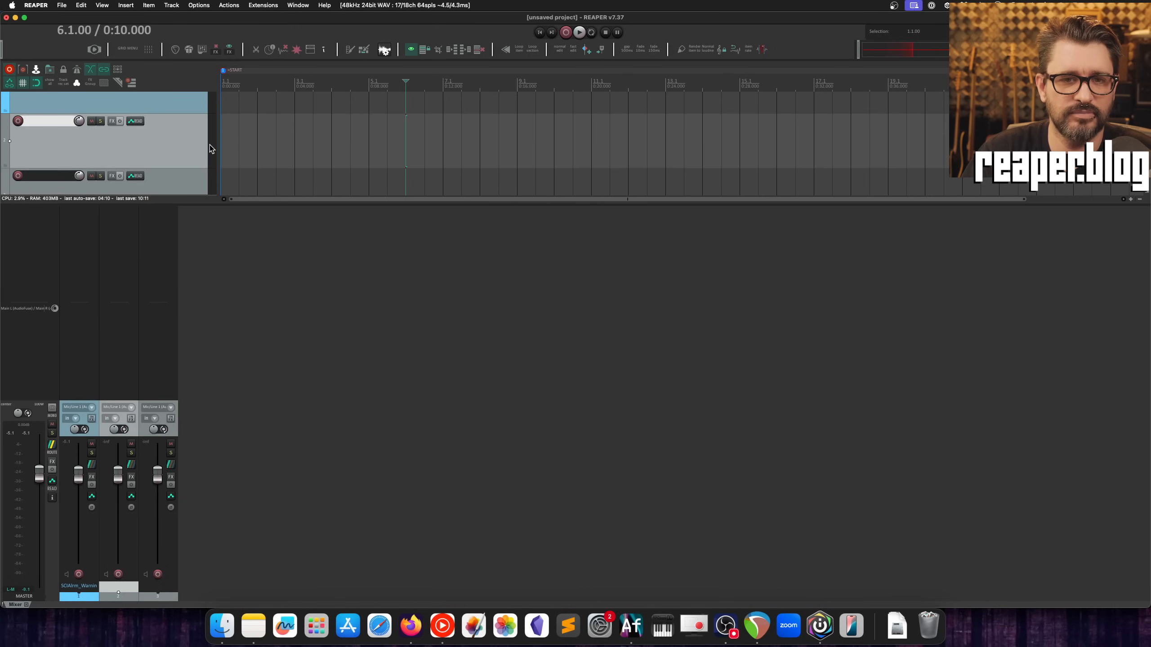
{"action": "left_click", "coordinate": [80, 575]}
{"action": "left_click", "coordinate": [81, 575]}
{"action": "left_click", "coordinate": [79, 575]}
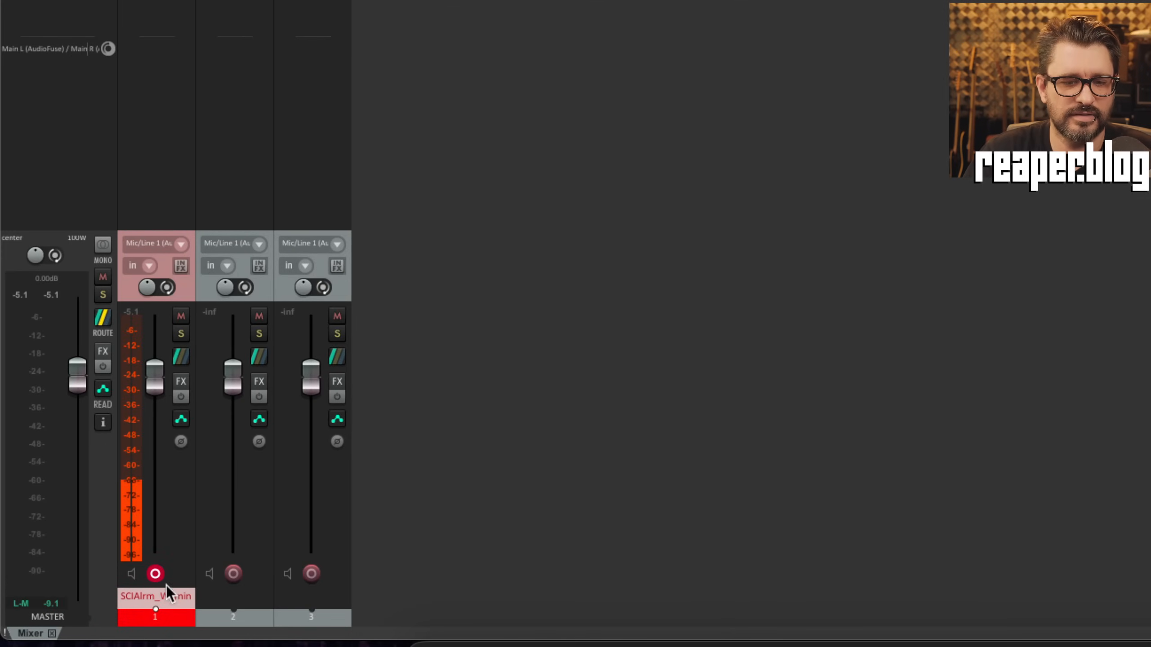
{"action": "left_click", "coordinate": [155, 574]}
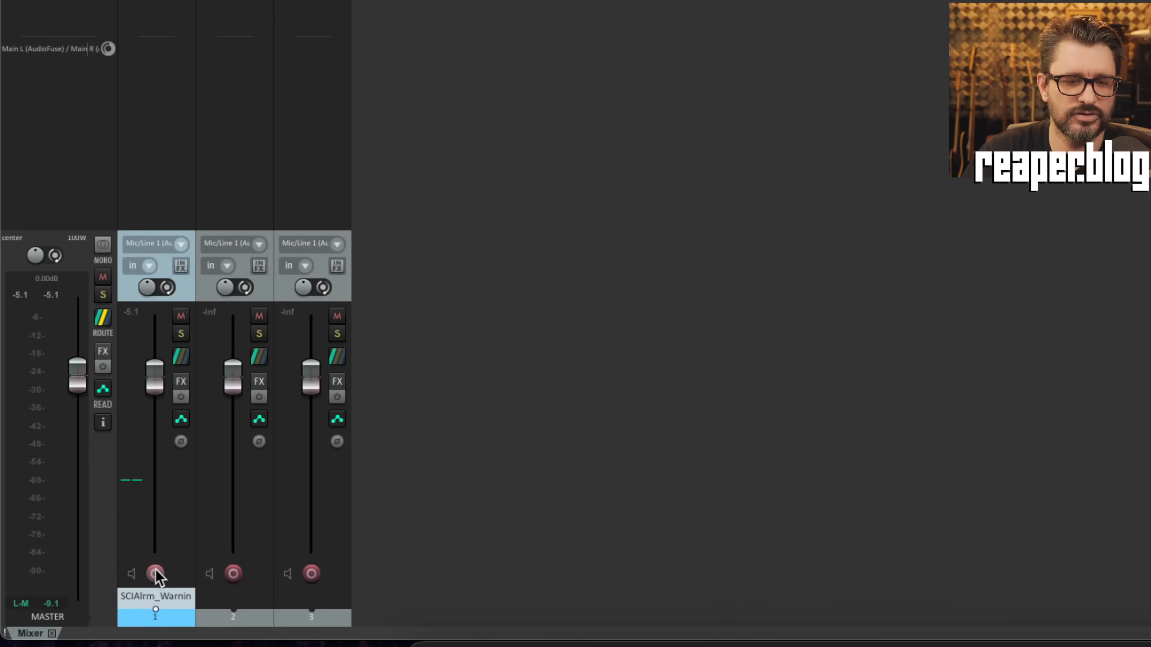
{"action": "left_click", "coordinate": [155, 574]}
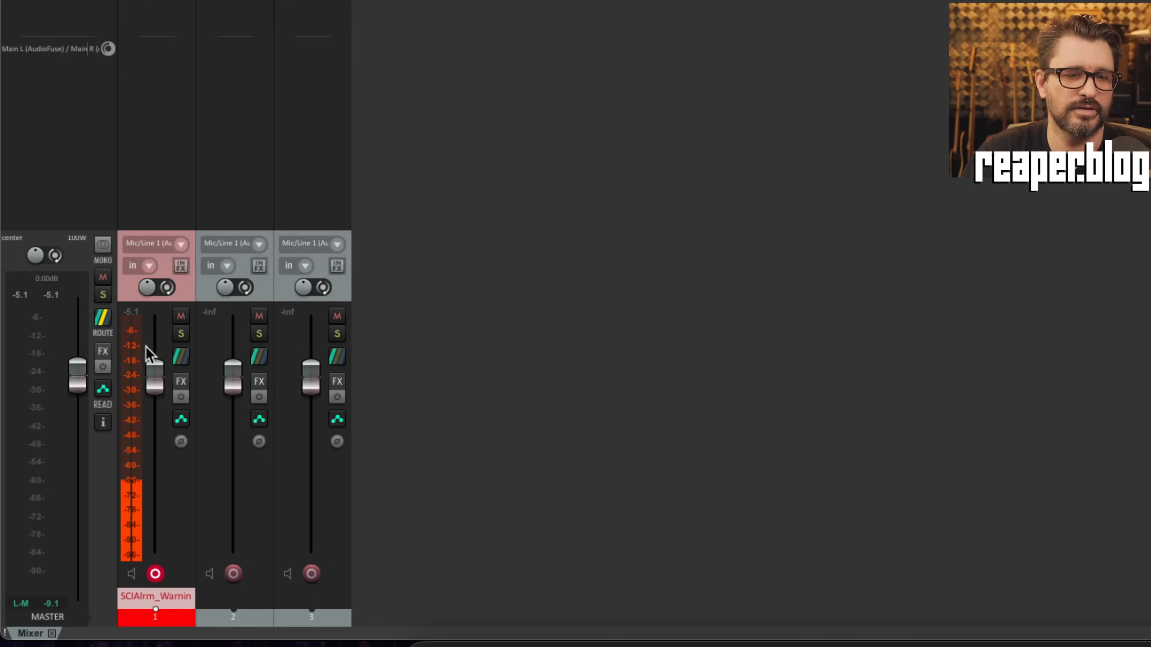
{"action": "left_click", "coordinate": [155, 574]}
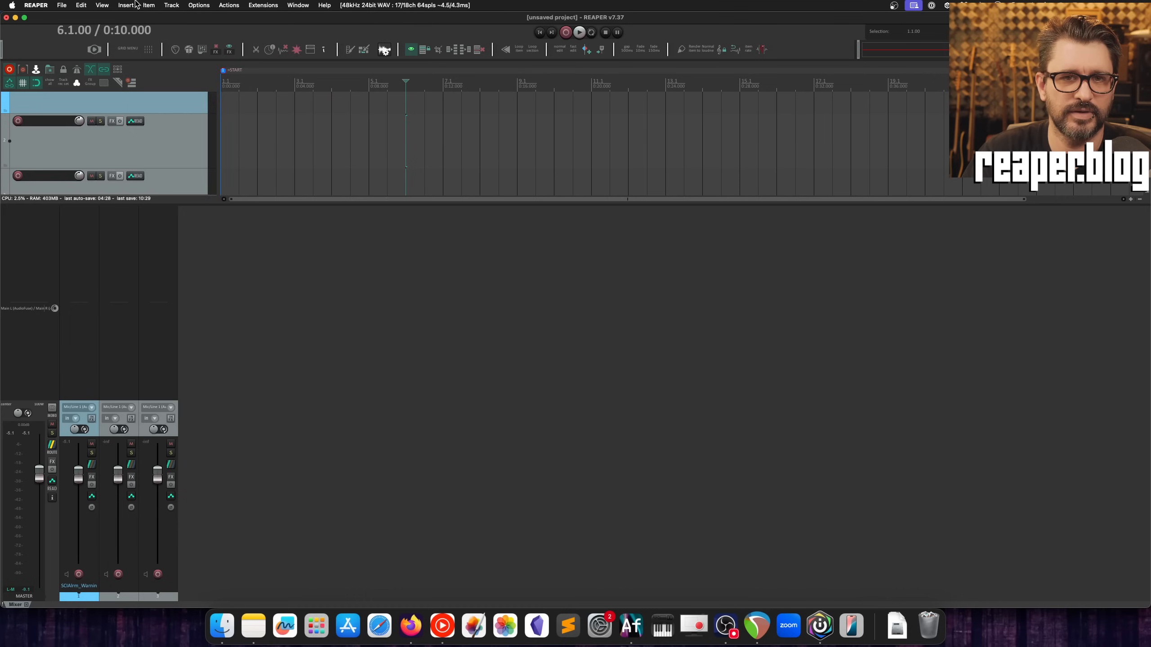
Step: In the Default 7.0 Theme Adjuster's mixer settings, show meter values for both selected and unselected tracks
{"action": "left_click", "coordinate": [149, 5]}
{"action": "mouse_move", "coordinate": [198, 6]}
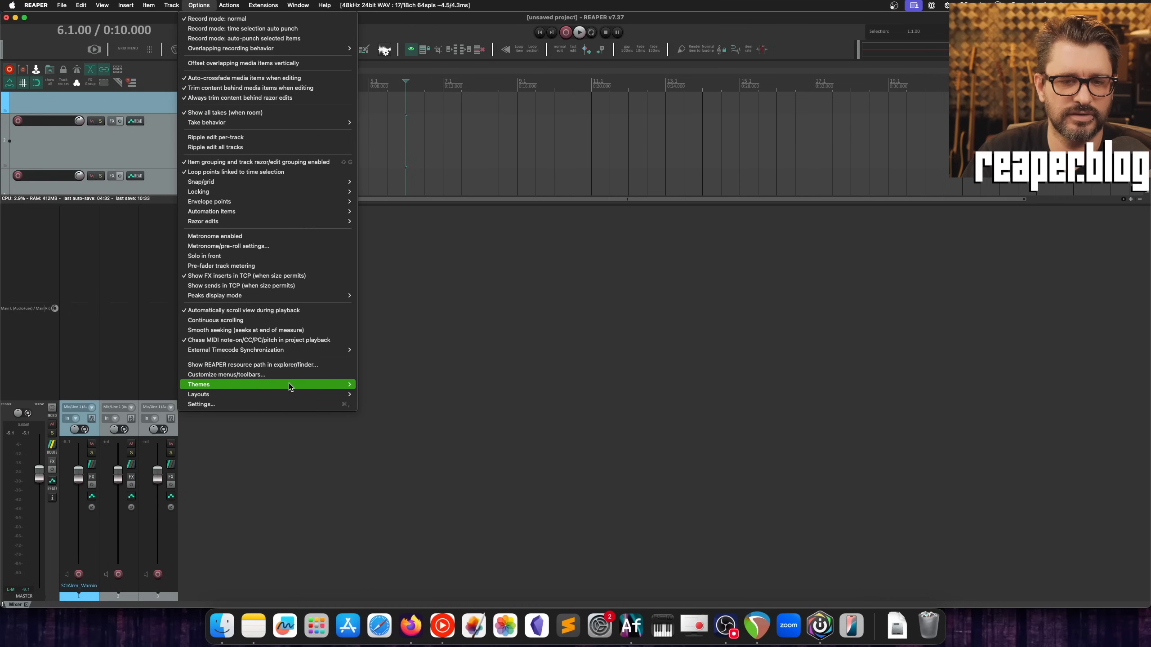
{"action": "mouse_move", "coordinate": [289, 384]}
{"action": "left_click", "coordinate": [399, 178]}
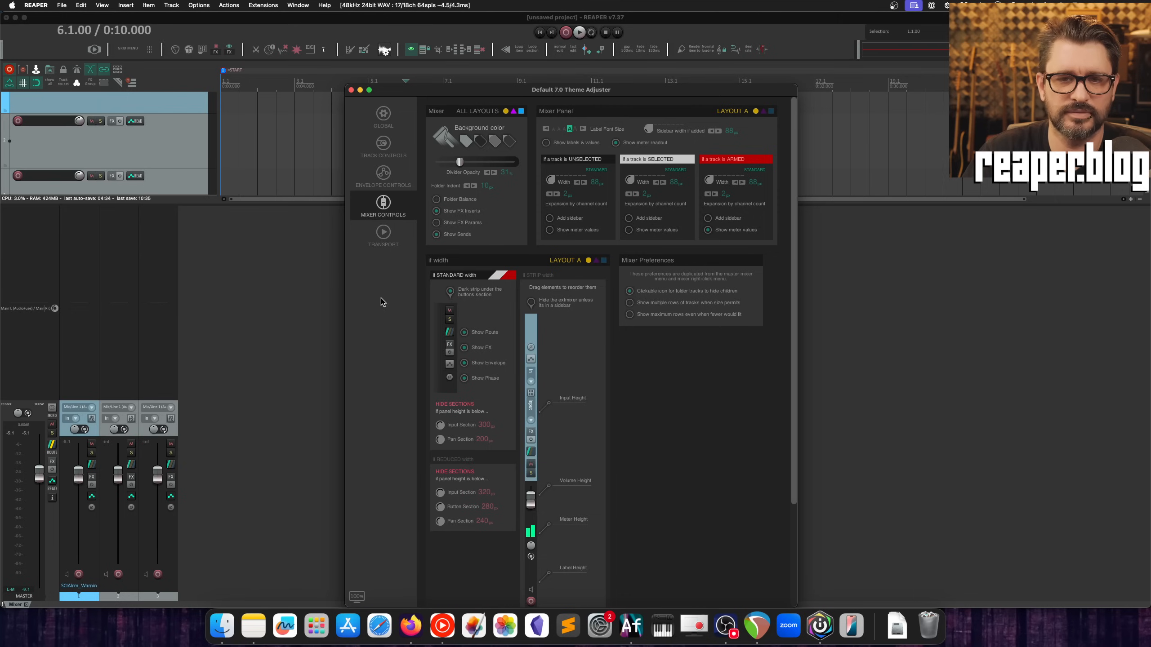
{"action": "left_click_drag", "start_coordinate": [563, 92], "coordinate": [389, 82]}
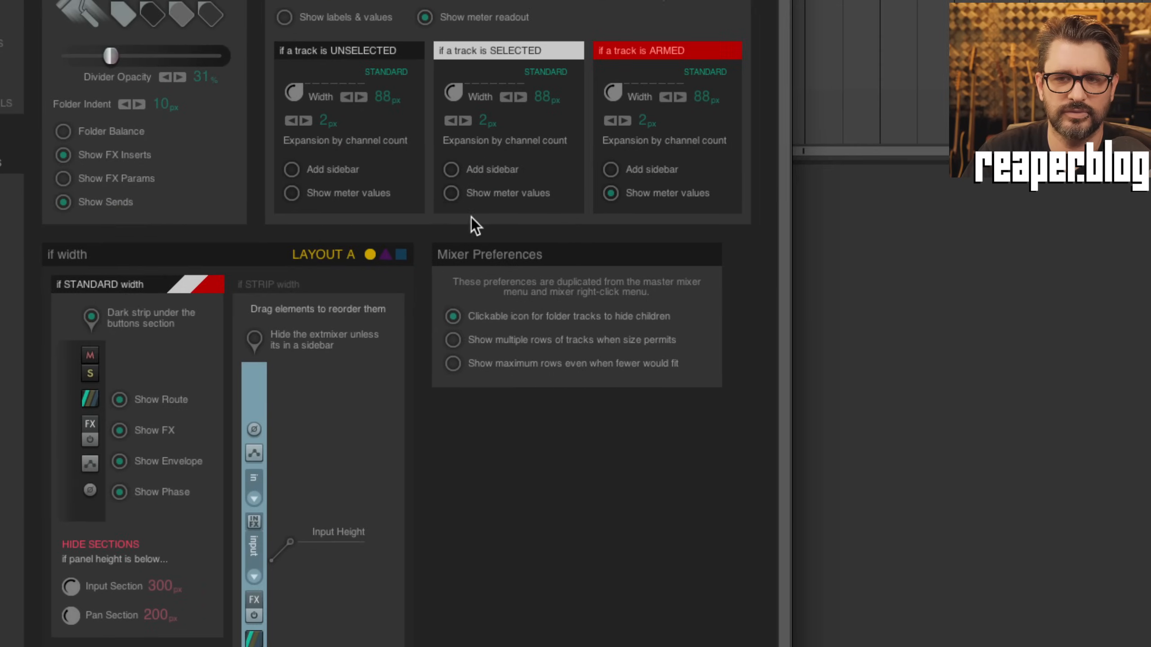
{"action": "left_click", "coordinate": [451, 193]}
{"action": "left_click", "coordinate": [292, 195]}
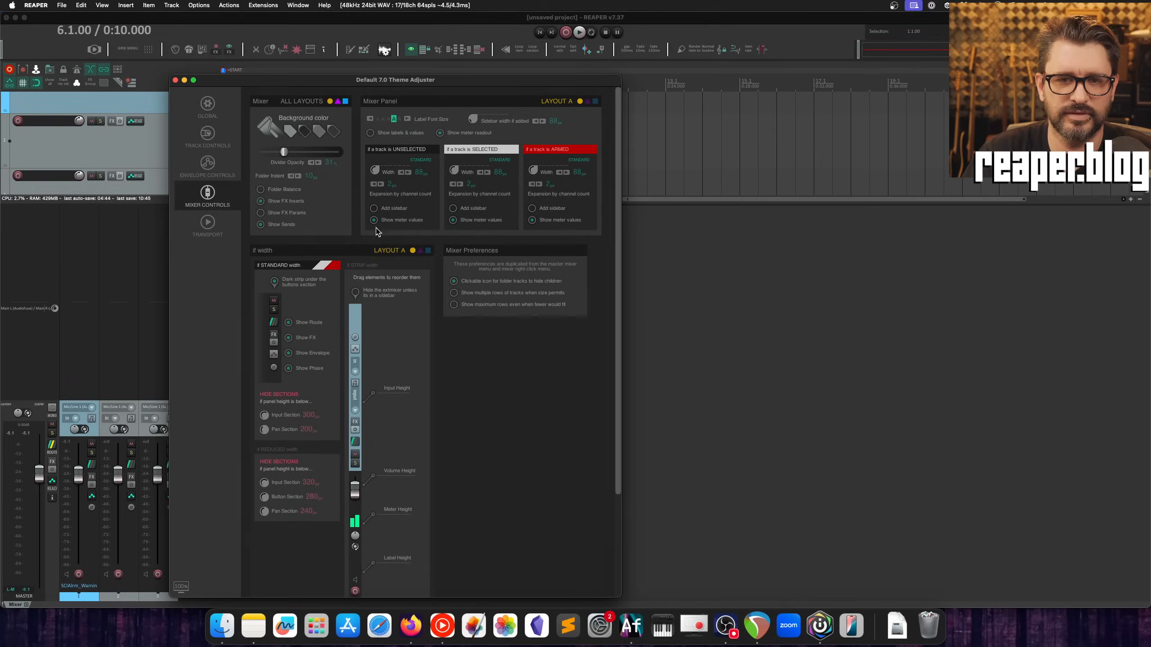
Step: Close the Theme Adjuster, try record arming and disarming track 2 in the mixer, and clear the track selection
{"action": "left_click", "coordinate": [175, 80]}
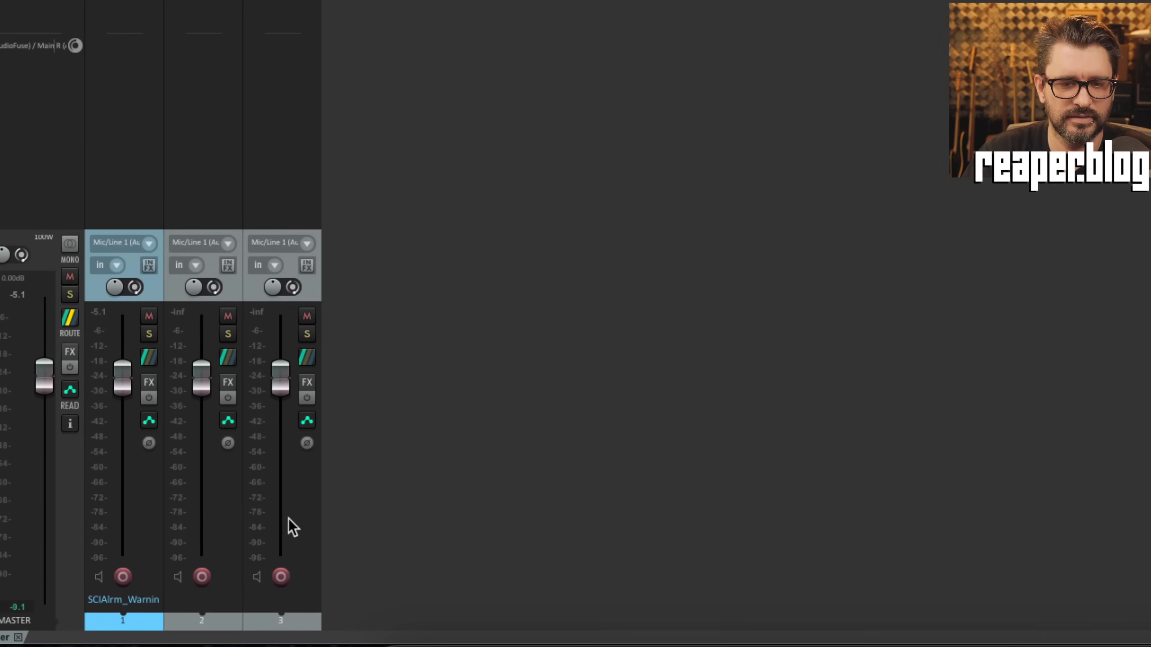
{"action": "left_click", "coordinate": [198, 581]}
{"action": "left_click", "coordinate": [199, 582]}
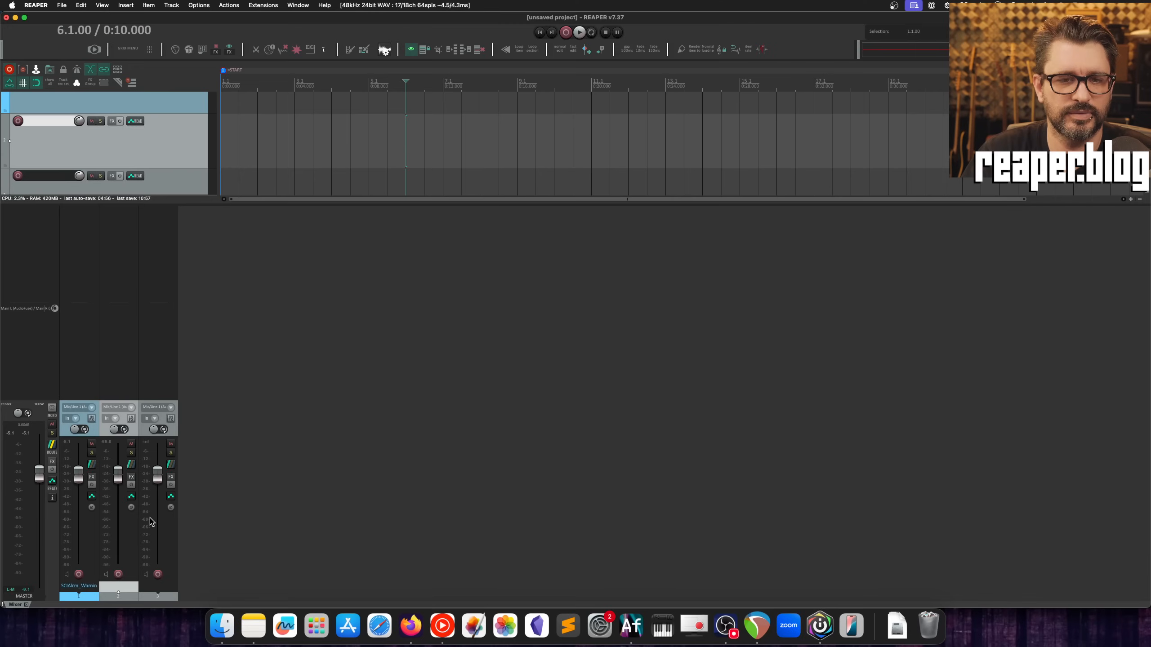
{"action": "left_click", "coordinate": [289, 81]}
{"action": "left_click", "coordinate": [418, 30]}
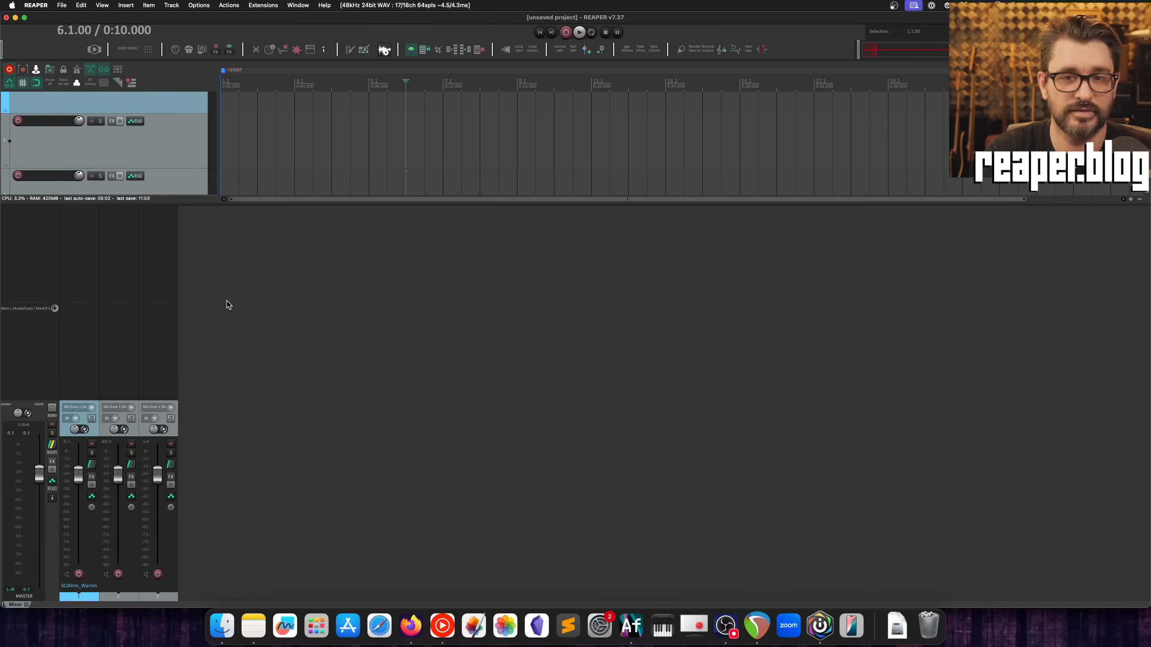
Step: Open the Theme development/tweaker window, filter its settings by "scale", and select VU meters dB scales (not record armed)
{"action": "key", "text": "shift+slash"}
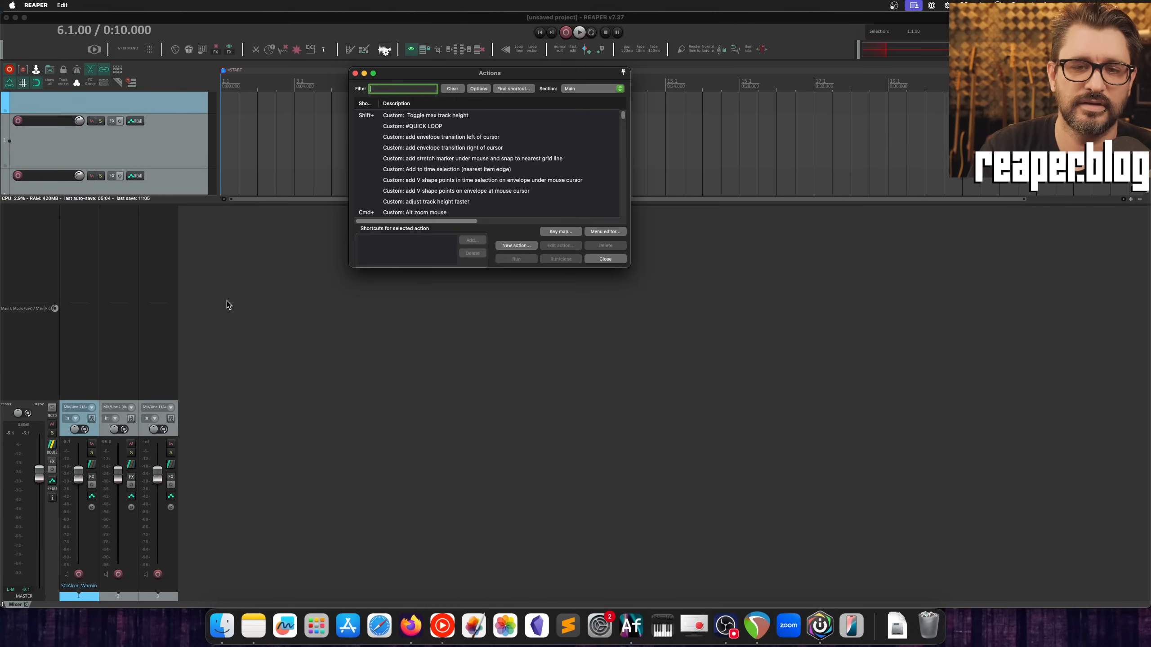
{"action": "type", "text": "theme tweak"}
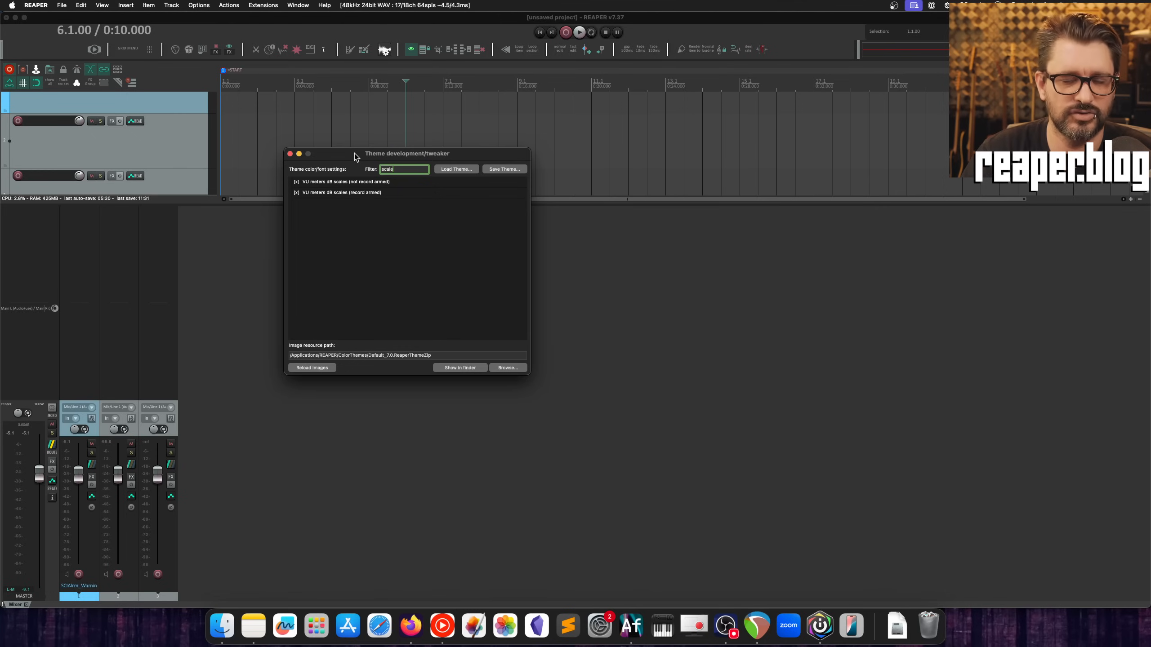
{"action": "left_click", "coordinate": [296, 184]}
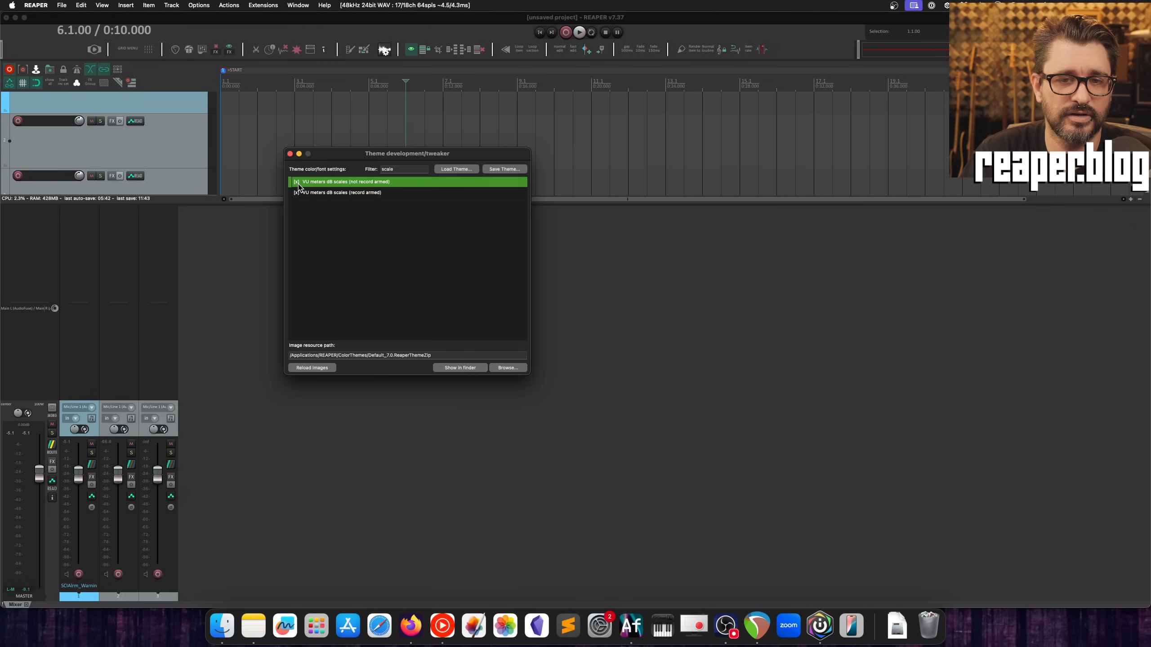
{"action": "left_click", "coordinate": [297, 183]}
{"action": "left_click_drag", "start_coordinate": [340, 154], "coordinate": [331, 183]}
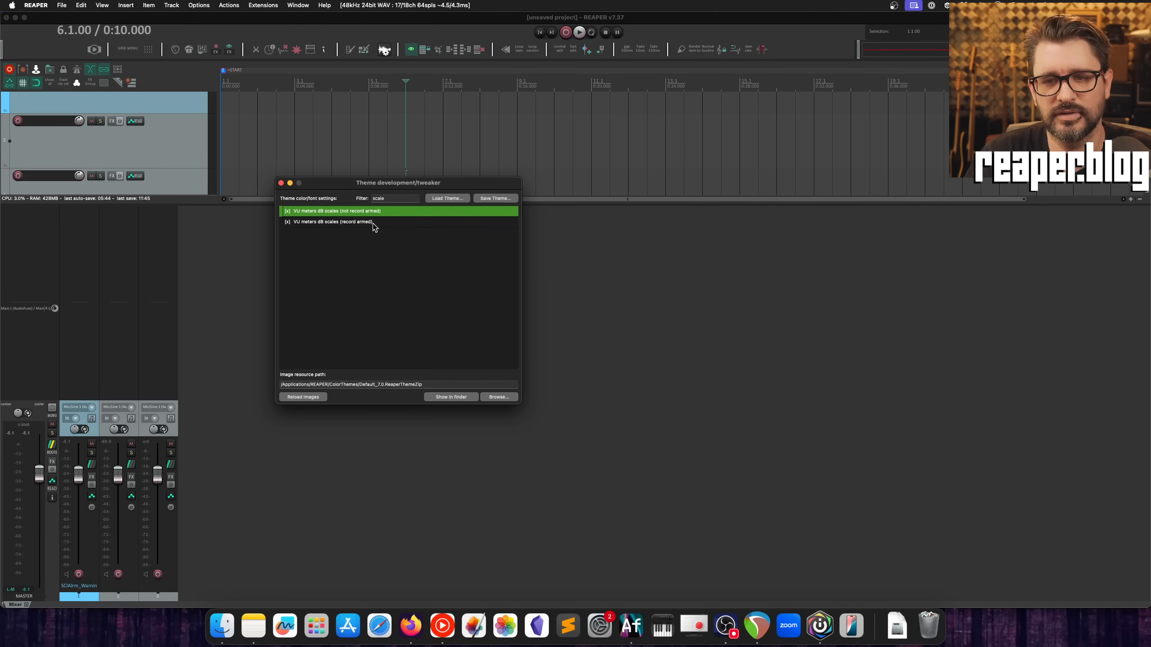
Step: Load the MyTaste_II_Dark theme and toggle its VU meters dB scales for not record armed and record armed tracks
{"action": "left_click", "coordinate": [455, 198]}
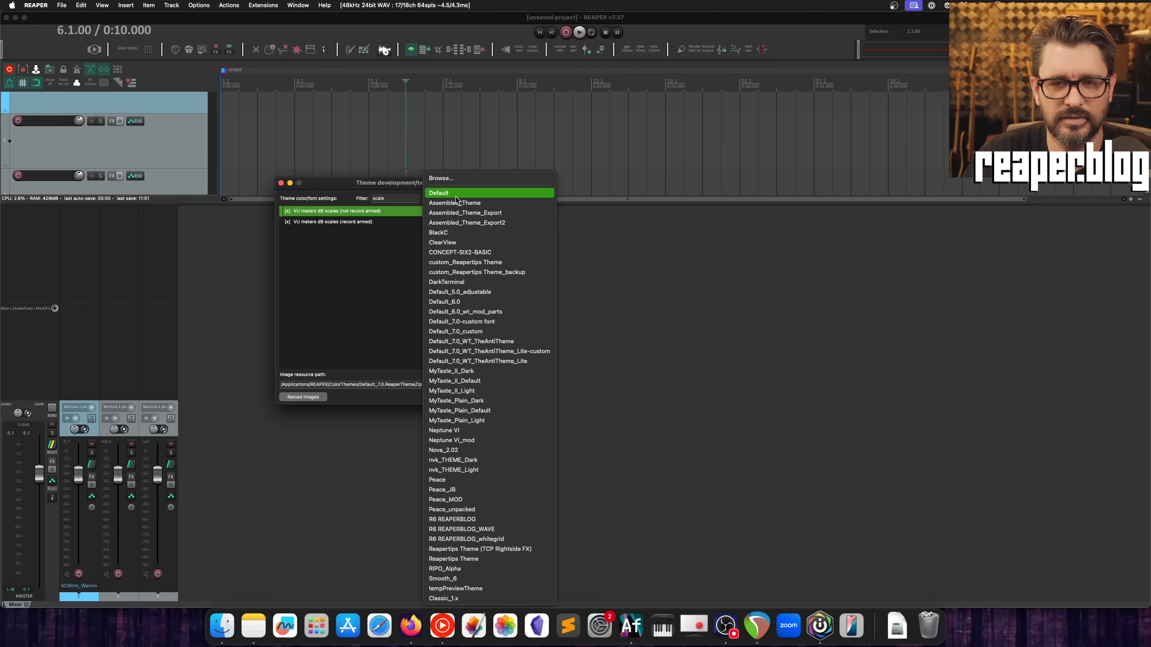
{"action": "left_click", "coordinate": [483, 372]}
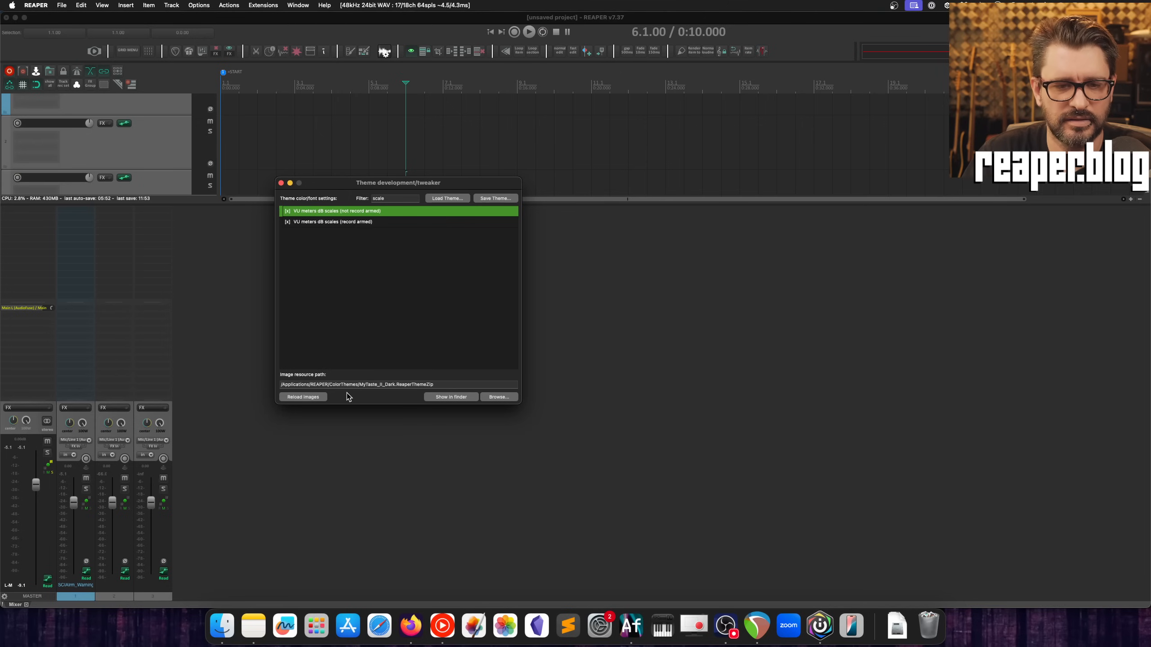
{"action": "left_click", "coordinate": [287, 211]}
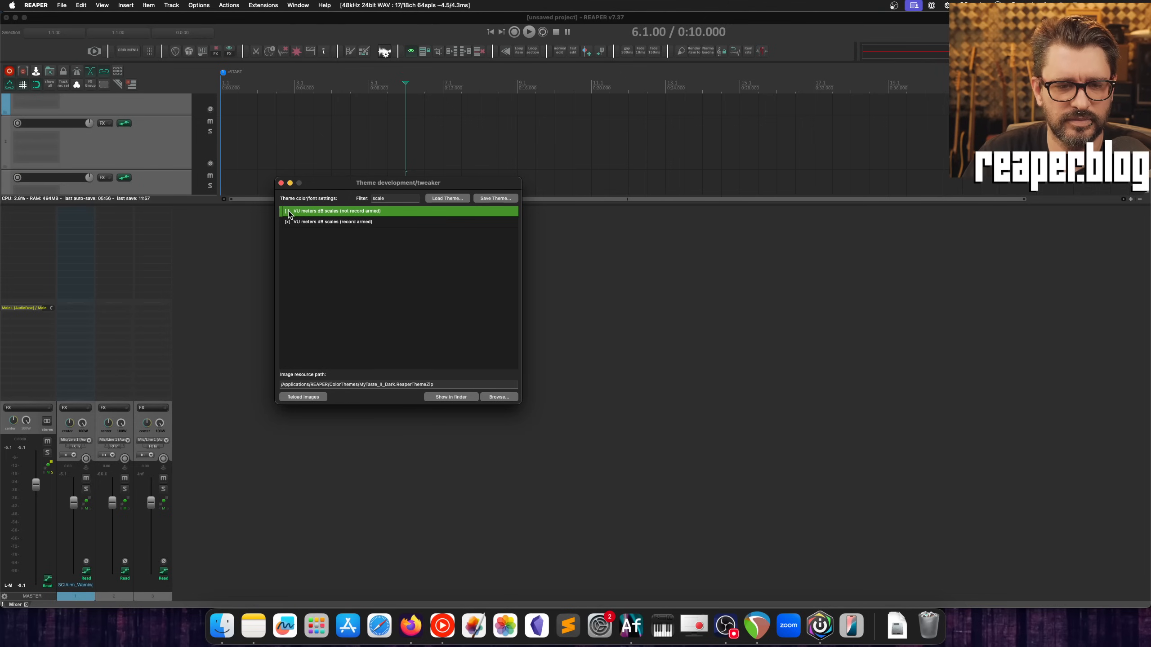
{"action": "left_click", "coordinate": [288, 224]}
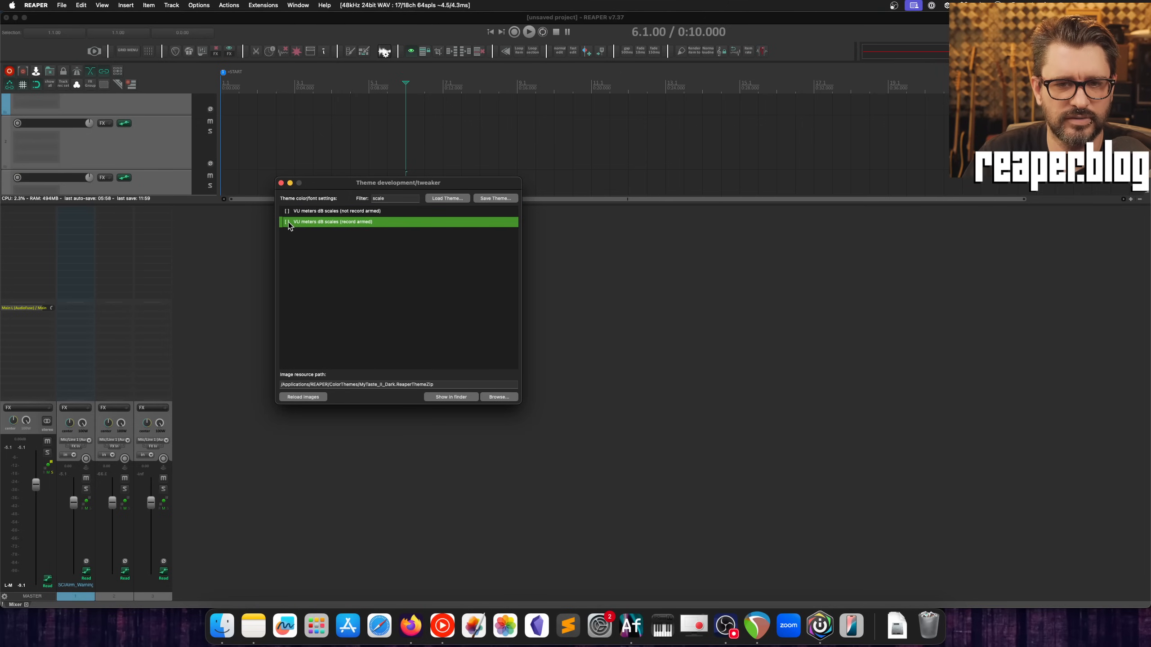
{"action": "left_click", "coordinate": [287, 211]}
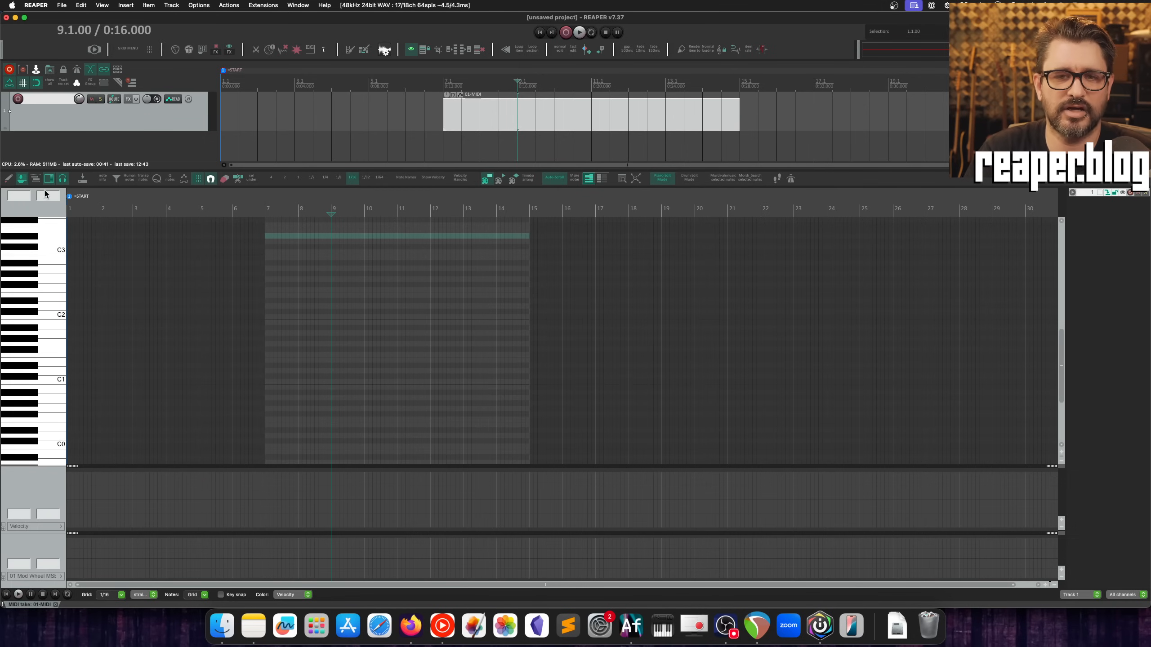
Step: Review the MIDI editor's piano roll timebase options, keeping Project beats (default) as the active choice
{"action": "right_click", "coordinate": [52, 213]}
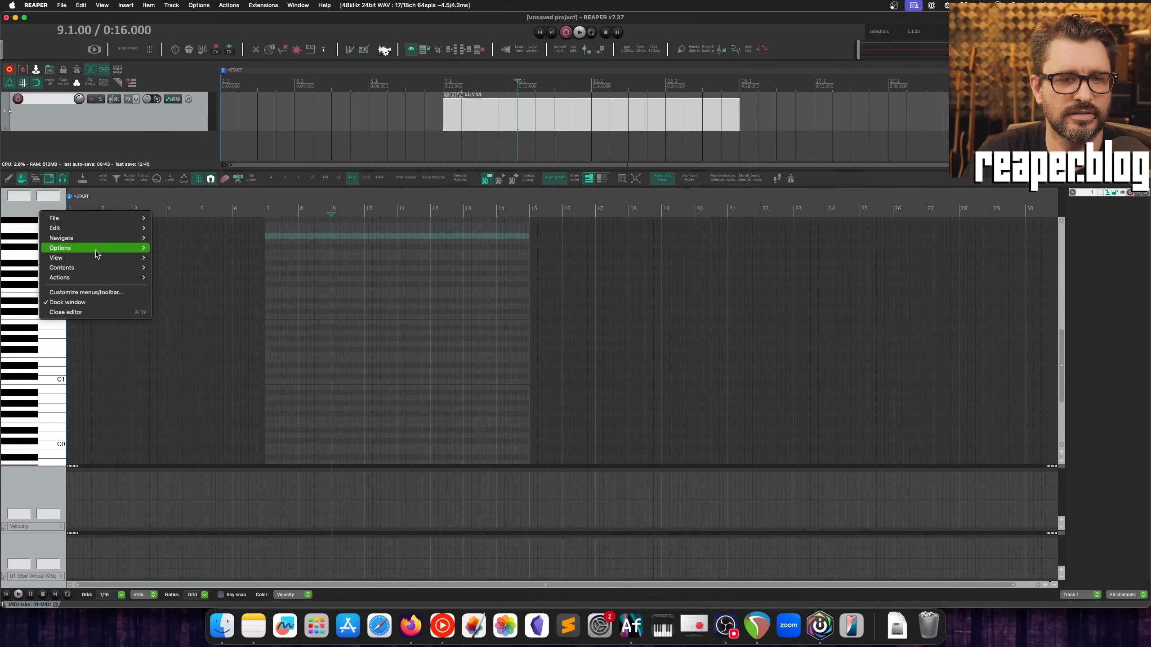
{"action": "mouse_move", "coordinate": [97, 259]}
{"action": "mouse_move", "coordinate": [223, 378]}
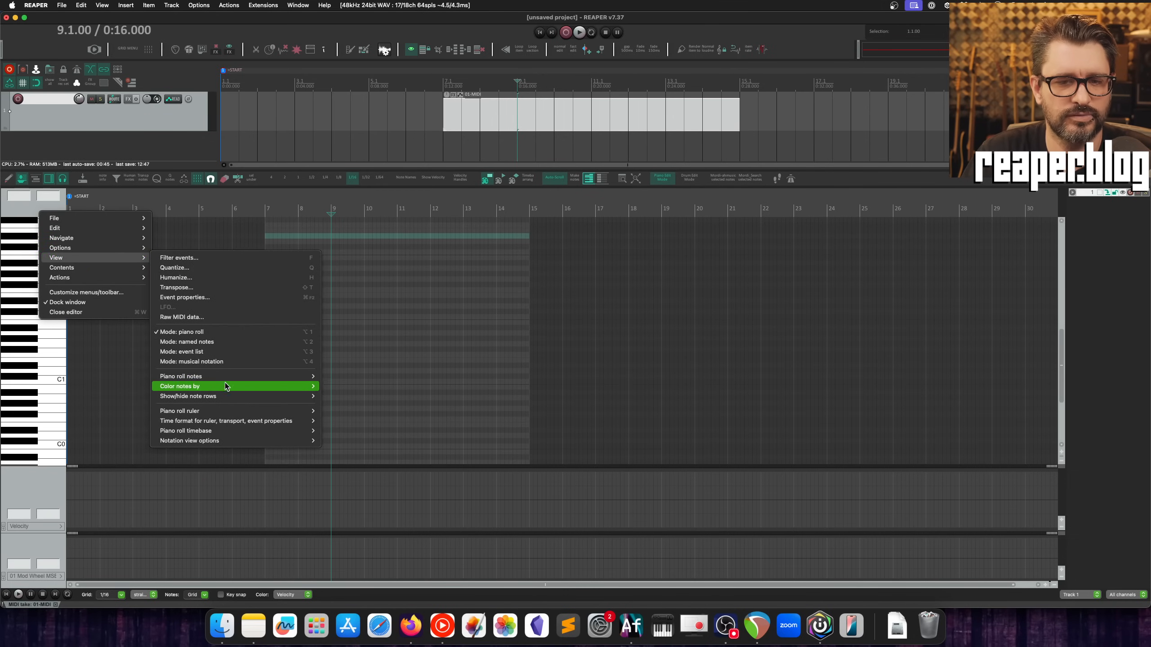
{"action": "mouse_move", "coordinate": [232, 431]}
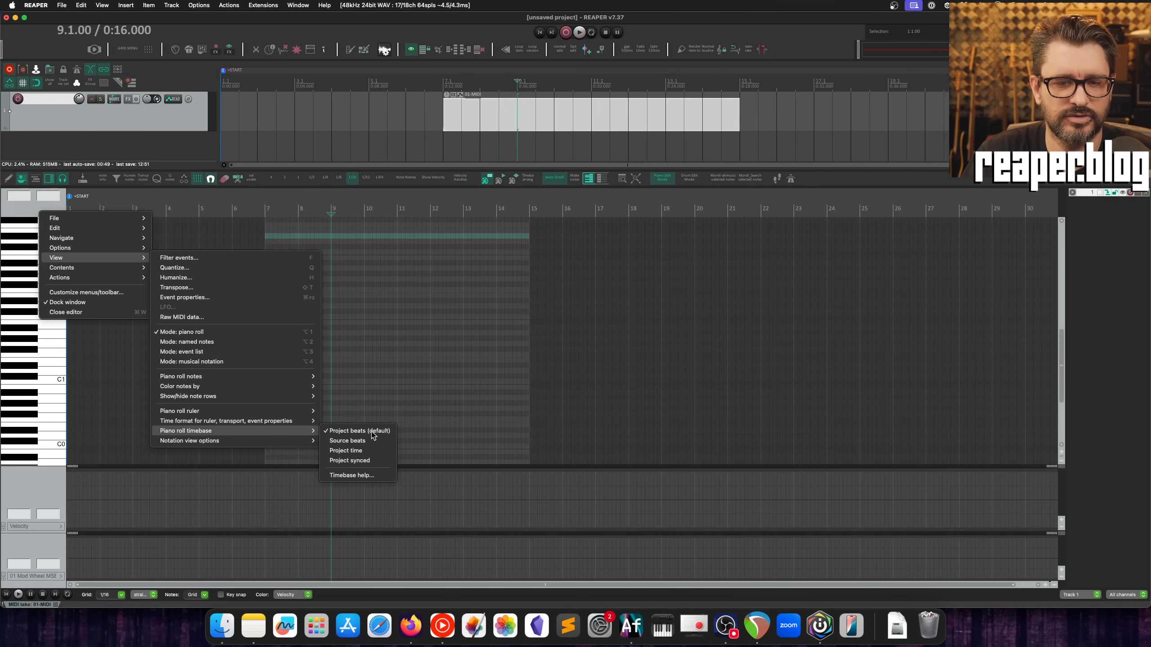
{"action": "left_click", "coordinate": [352, 441]}
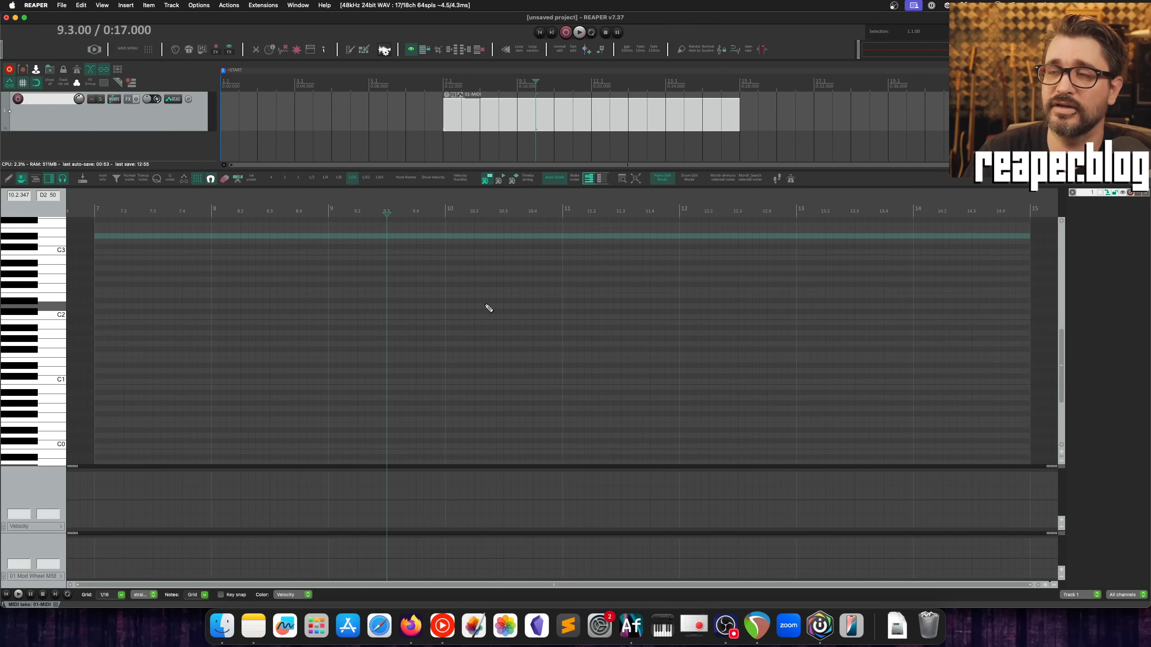
Step: Move the MIDI item to the project start in the arrange view and place the edit cursor at 3.3.00
{"action": "scroll", "coordinate": [485, 305], "scroll_direction": "down", "scroll_amount": 10}
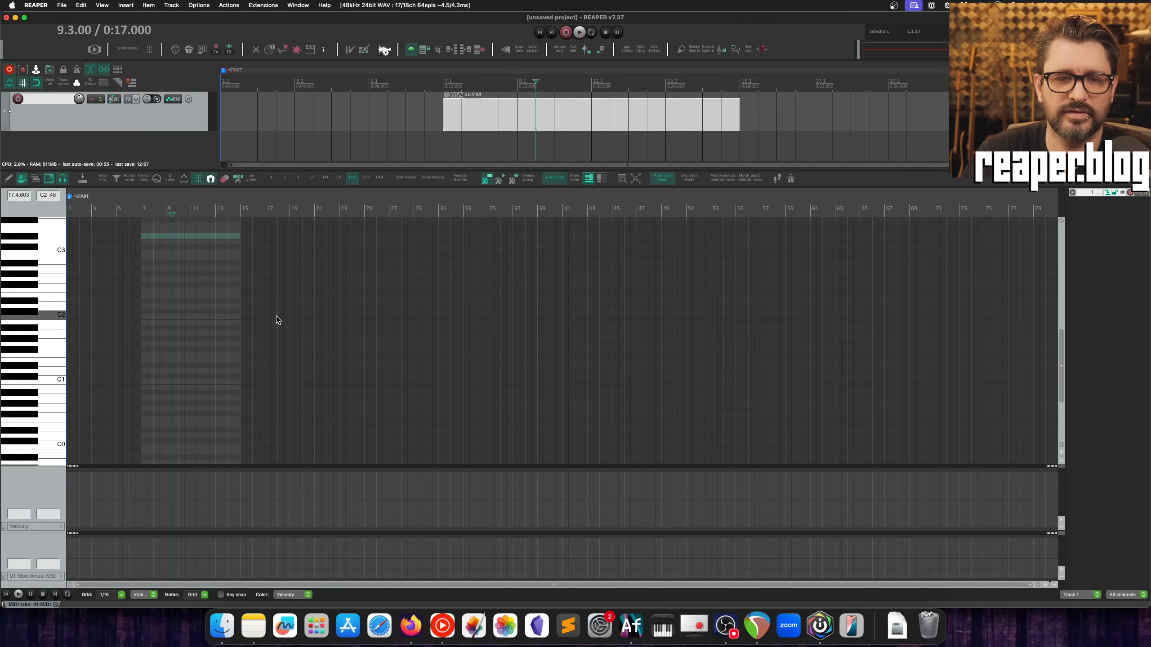
{"action": "scroll", "coordinate": [241, 330], "scroll_direction": "up", "scroll_amount": 3}
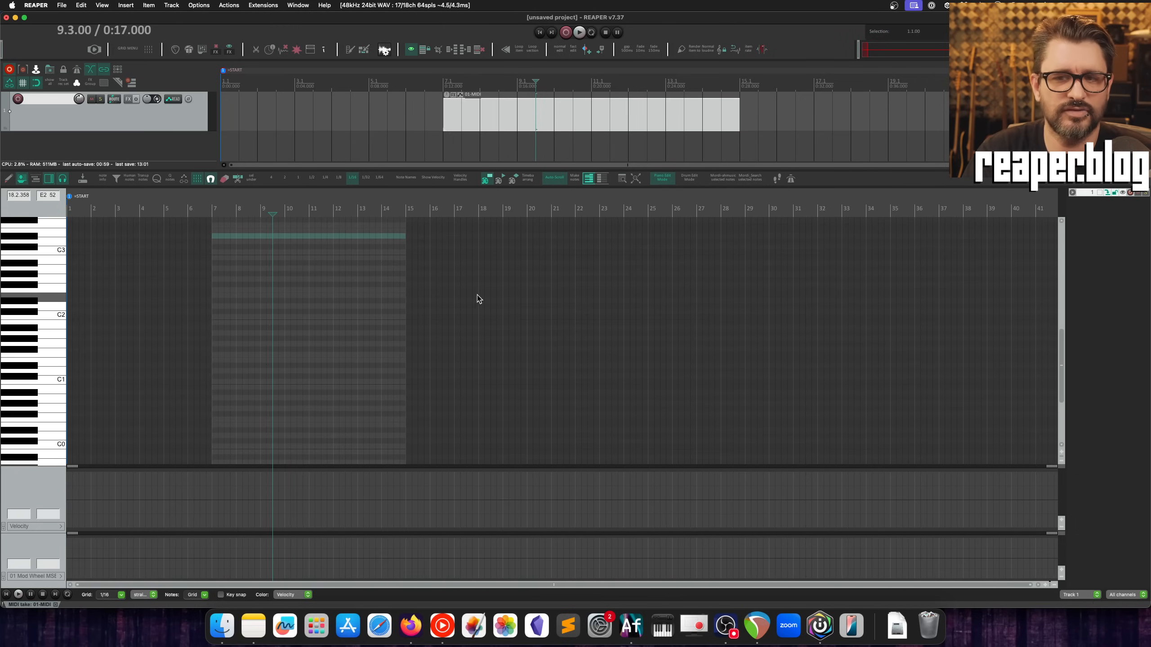
{"action": "scroll", "coordinate": [480, 297], "scroll_direction": "up", "scroll_amount": 3}
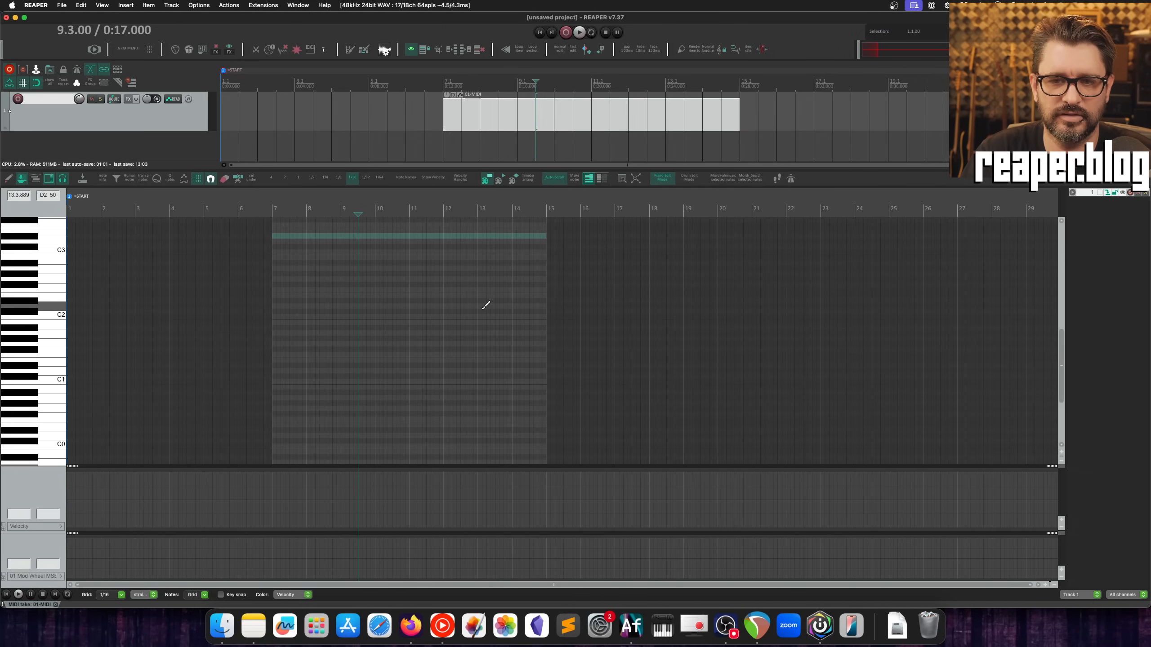
{"action": "scroll", "coordinate": [403, 298], "scroll_direction": "up", "scroll_amount": 1}
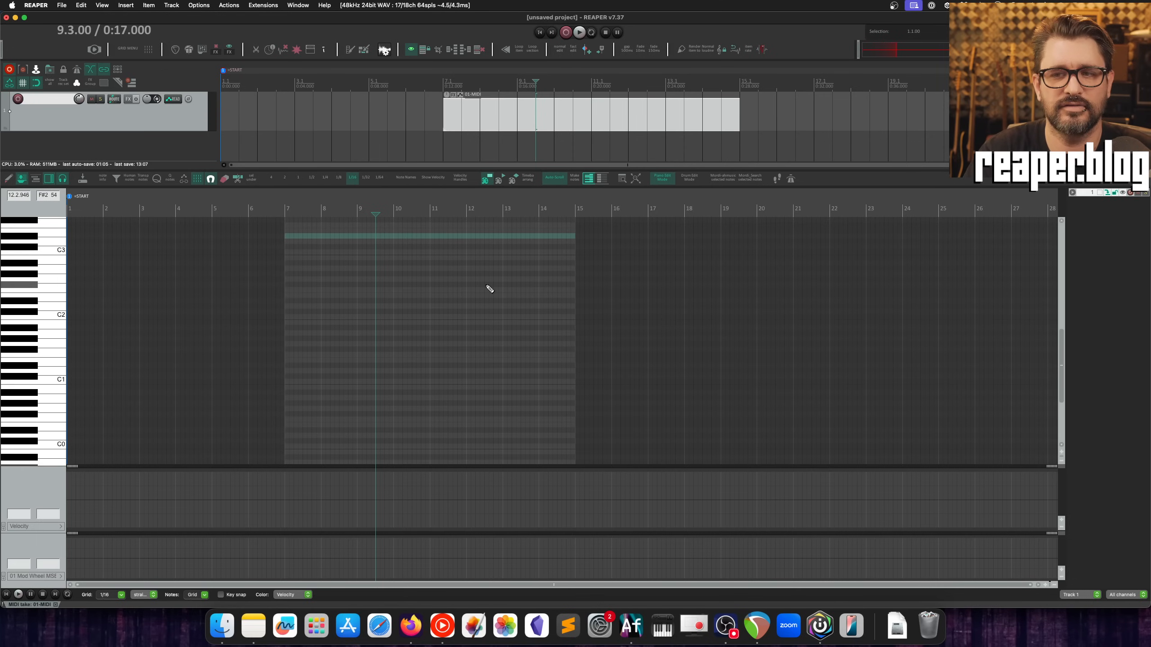
{"action": "scroll", "coordinate": [490, 285], "scroll_direction": "down", "scroll_amount": 5}
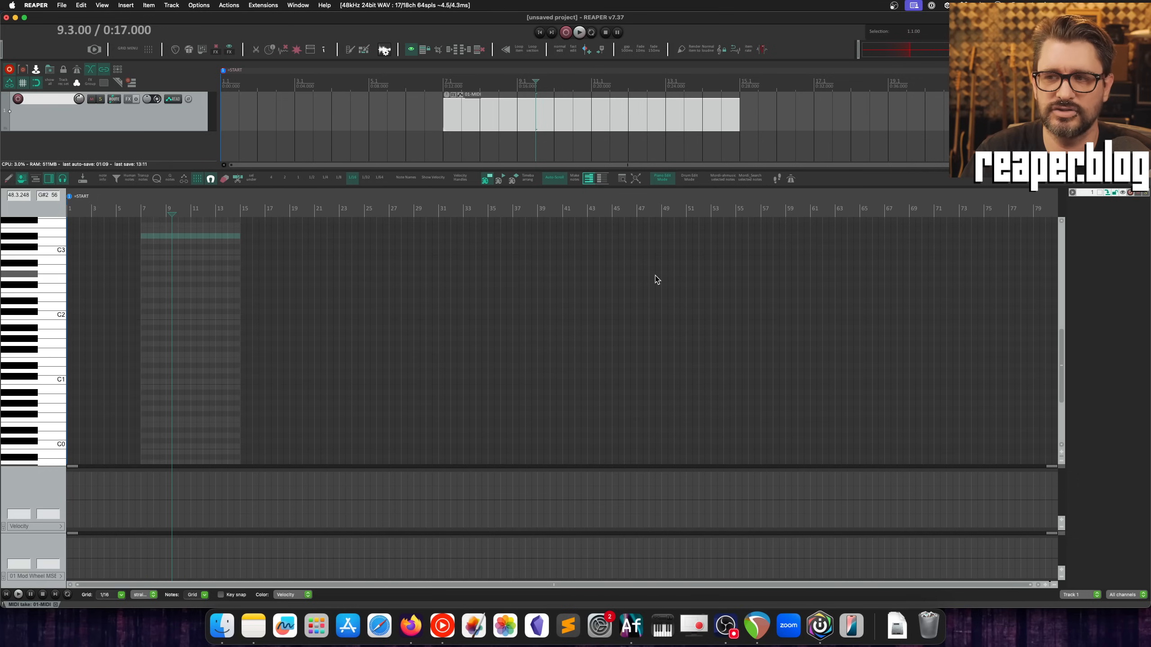
{"action": "scroll", "coordinate": [654, 276], "scroll_direction": "right", "scroll_amount": 3}
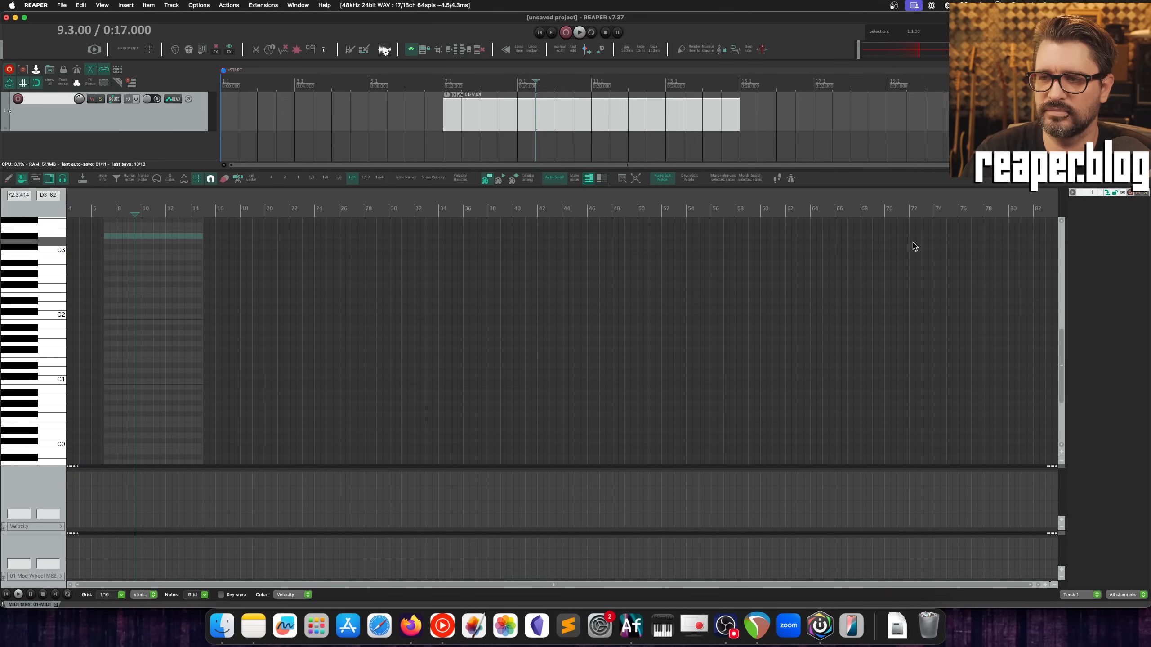
{"action": "left_click_drag", "start_coordinate": [629, 117], "coordinate": [264, 133]}
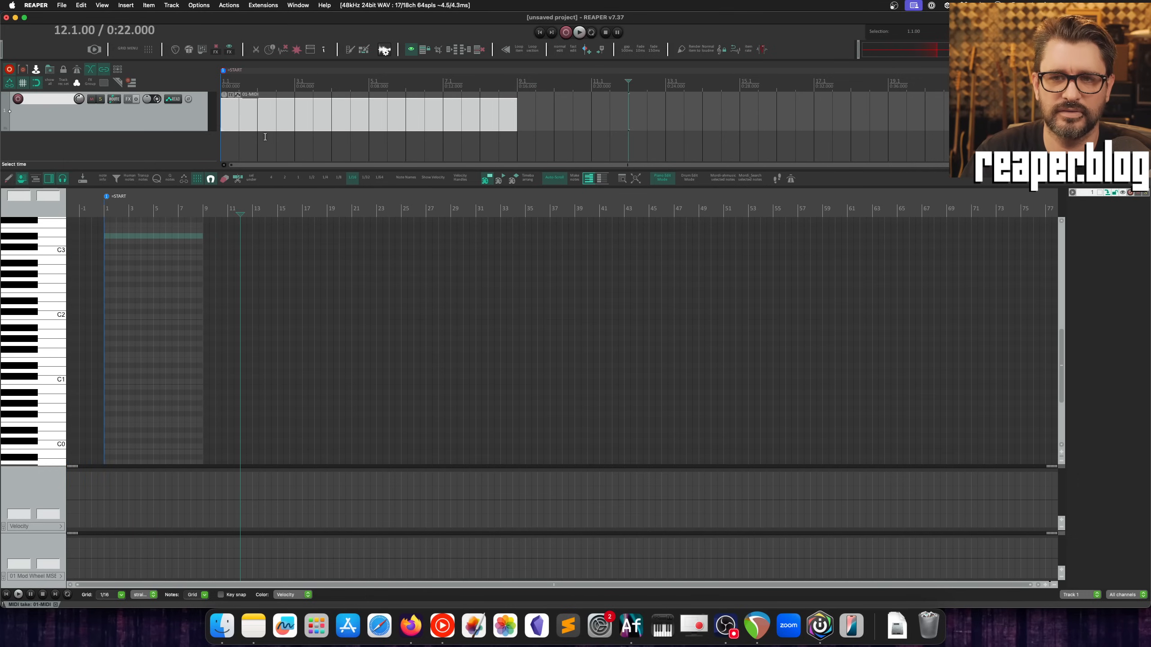
{"action": "left_click", "coordinate": [313, 120]}
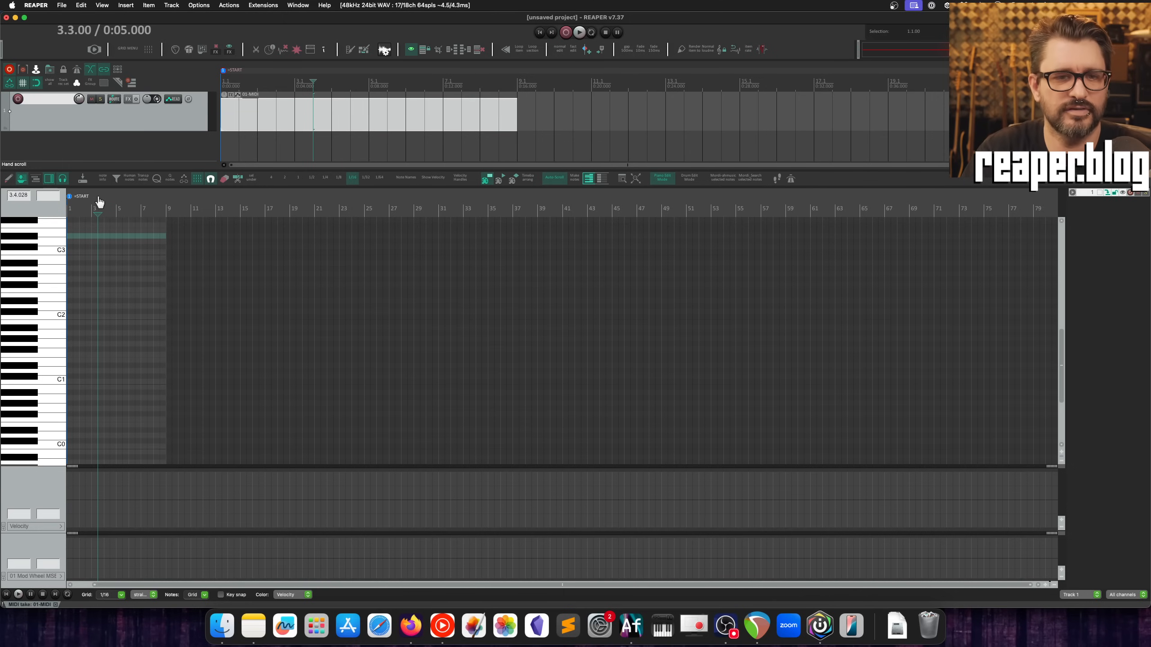
Step: Set the MIDI editor's piano roll timebase to Project synced and test how its view follows the arrange view
{"action": "left_click", "coordinate": [58, 205]}
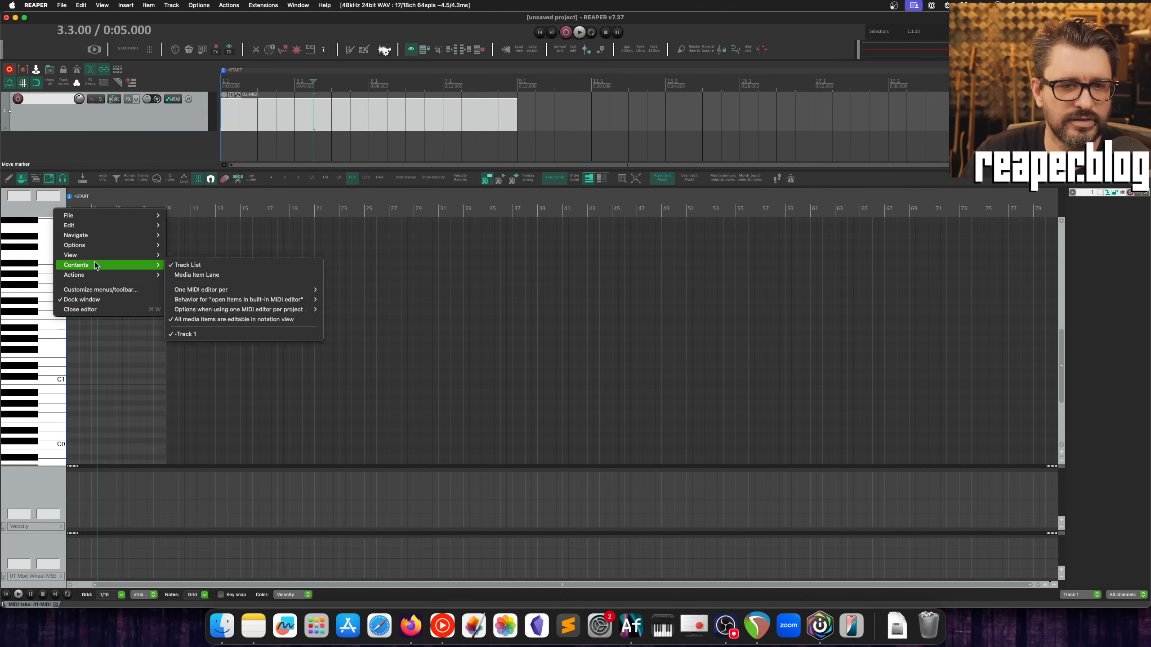
{"action": "mouse_move", "coordinate": [89, 256]}
{"action": "mouse_move", "coordinate": [260, 389]}
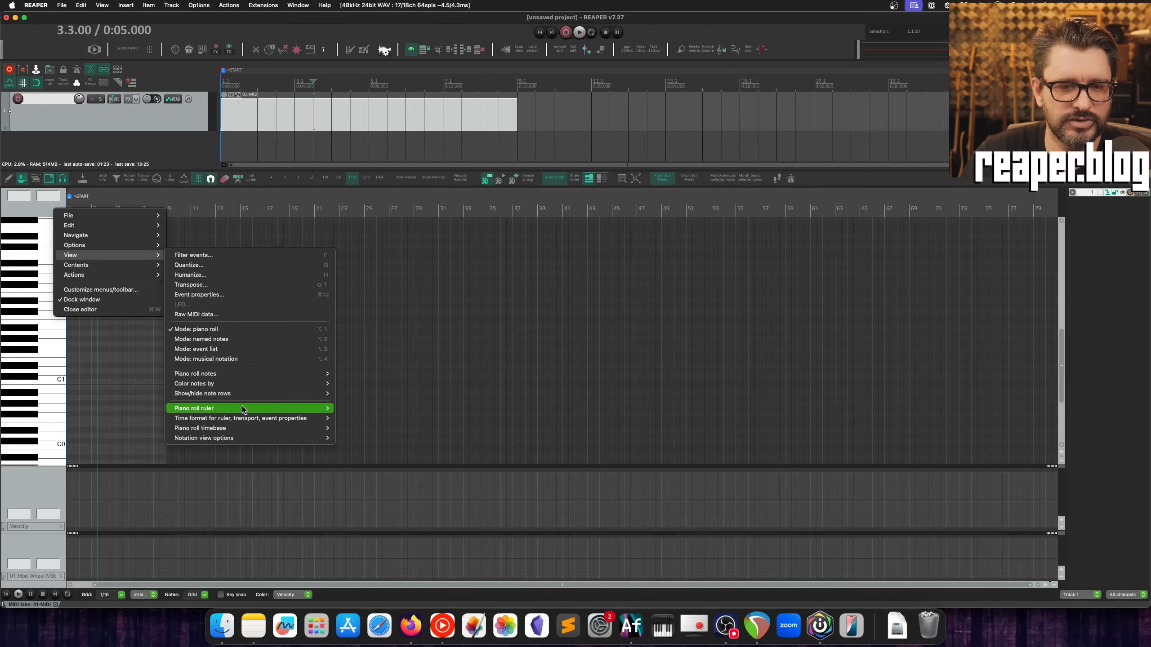
{"action": "mouse_move", "coordinate": [228, 430]}
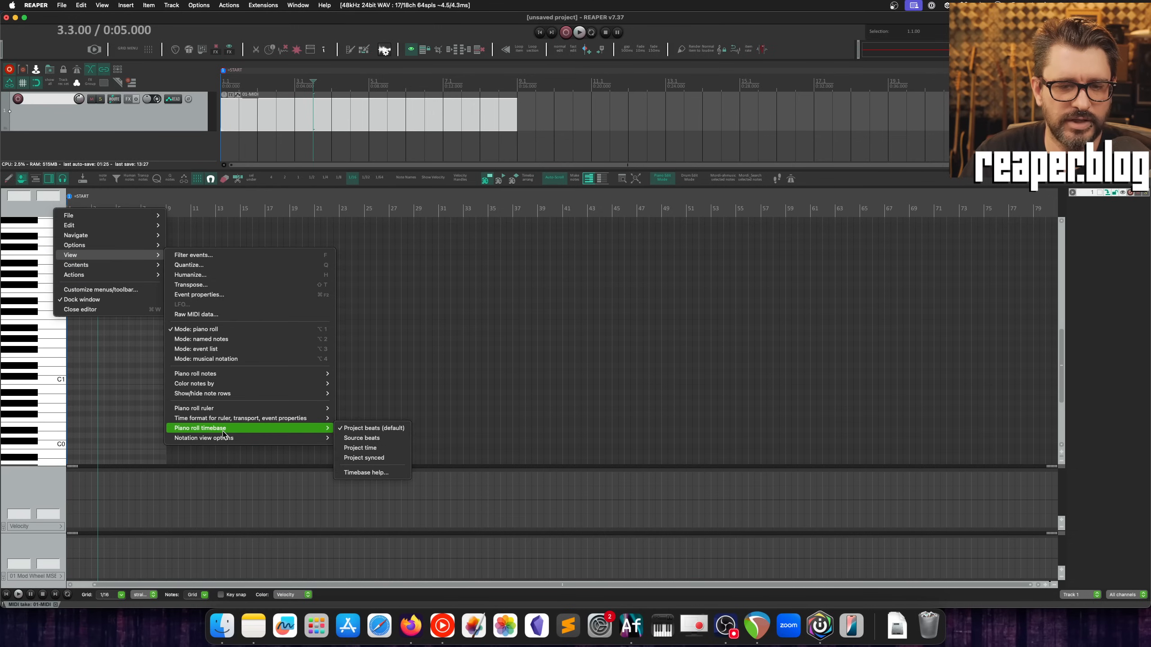
{"action": "left_click", "coordinate": [388, 457]}
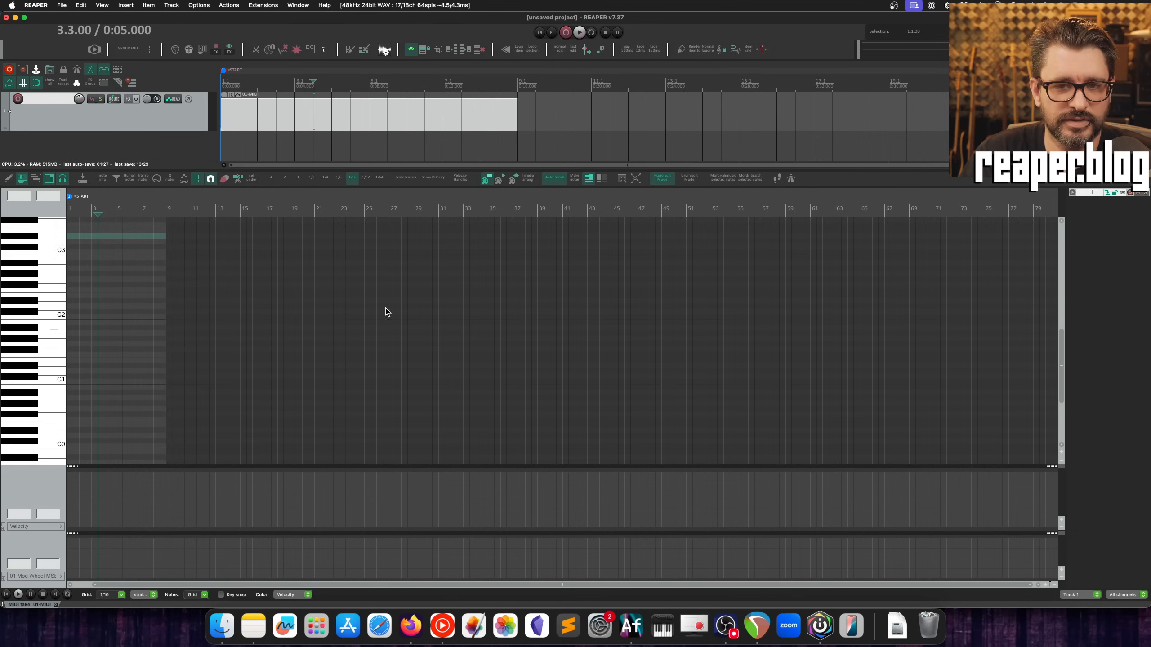
{"action": "scroll", "coordinate": [159, 314], "scroll_direction": "down", "scroll_amount": 8}
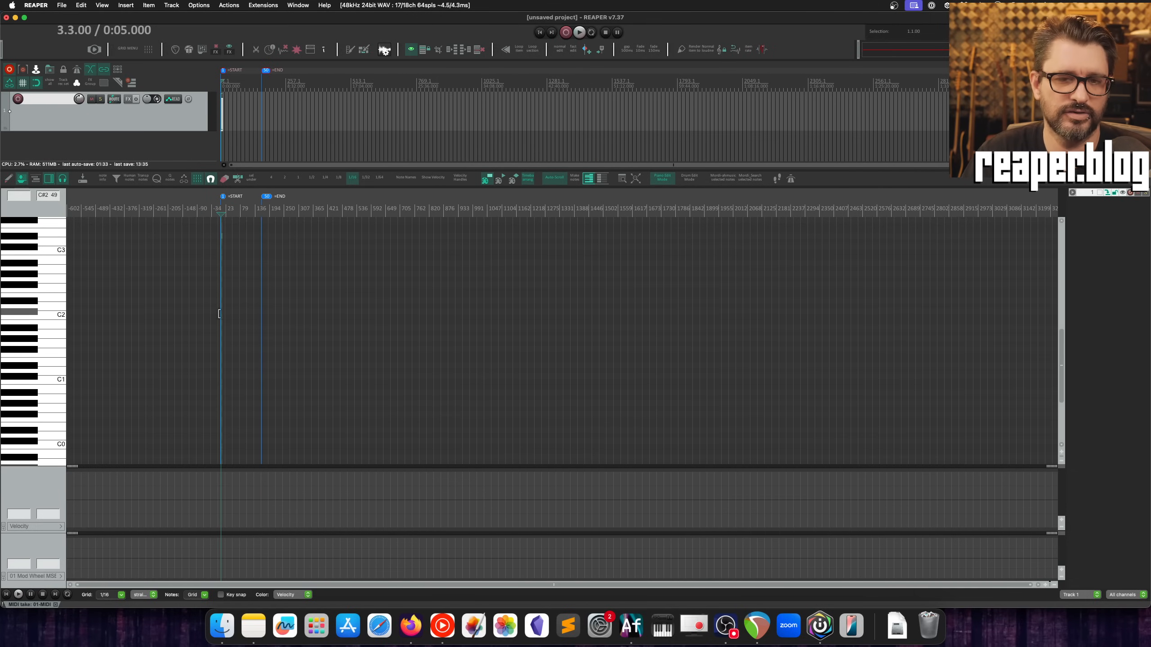
{"action": "scroll", "coordinate": [280, 306], "scroll_direction": "up", "scroll_amount": 8}
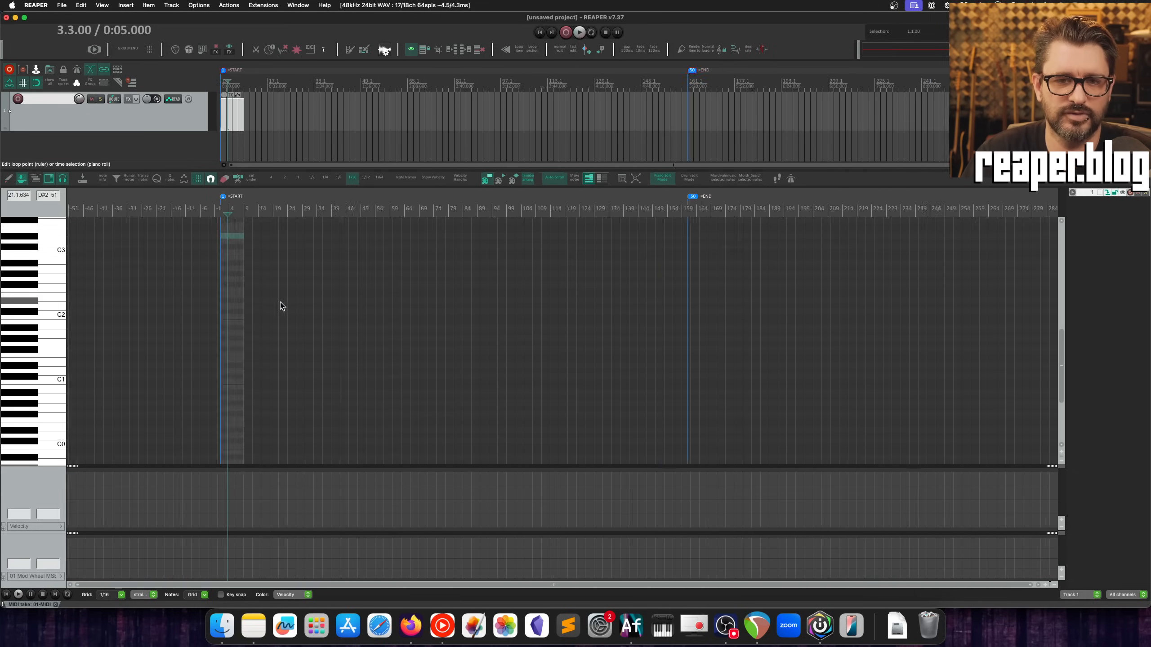
{"action": "scroll", "coordinate": [284, 300], "scroll_direction": "up", "scroll_amount": 2}
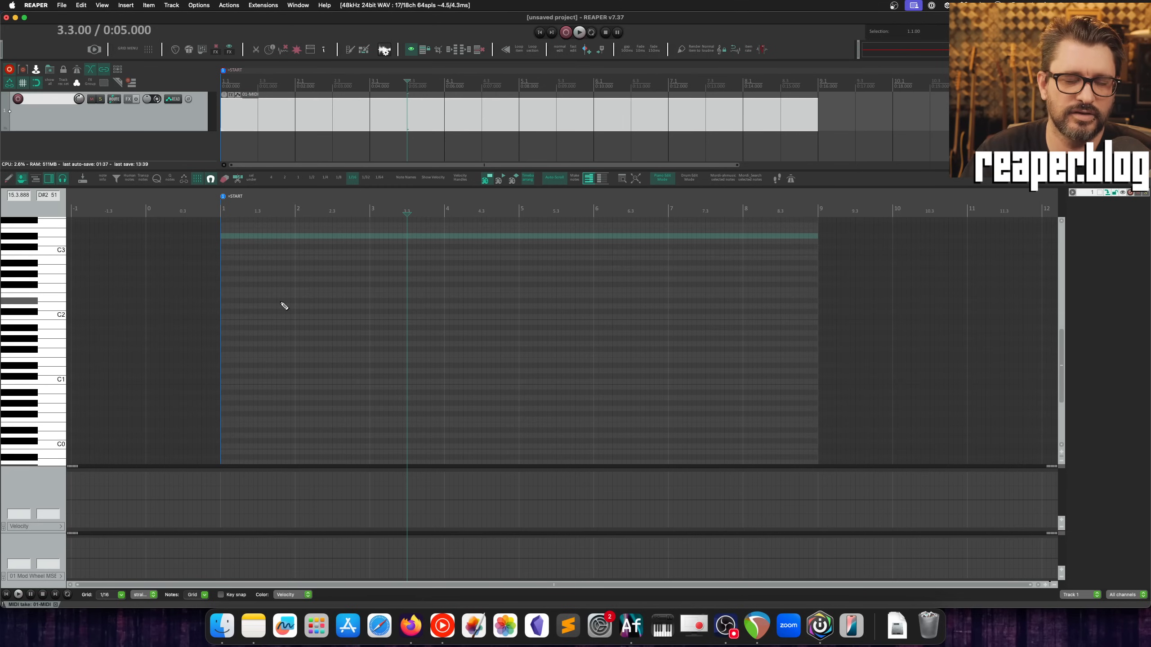
Step: Set the MIDI editor's piano roll timebase back to Project beats (default)
{"action": "right_click", "coordinate": [43, 219]}
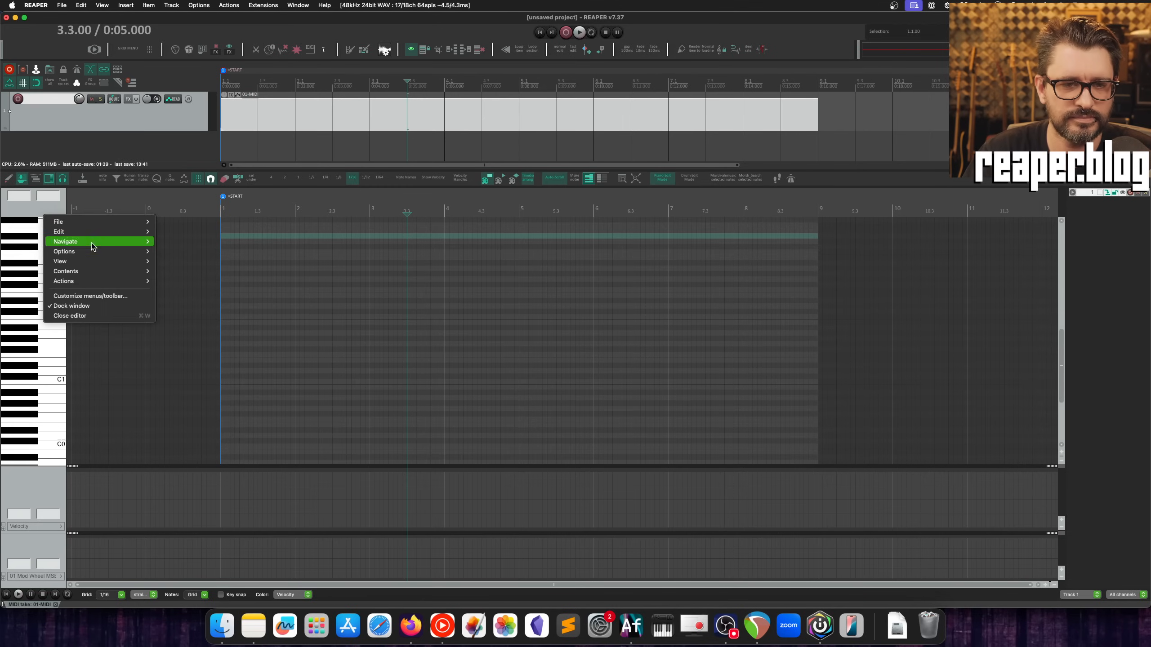
{"action": "mouse_move", "coordinate": [113, 261]}
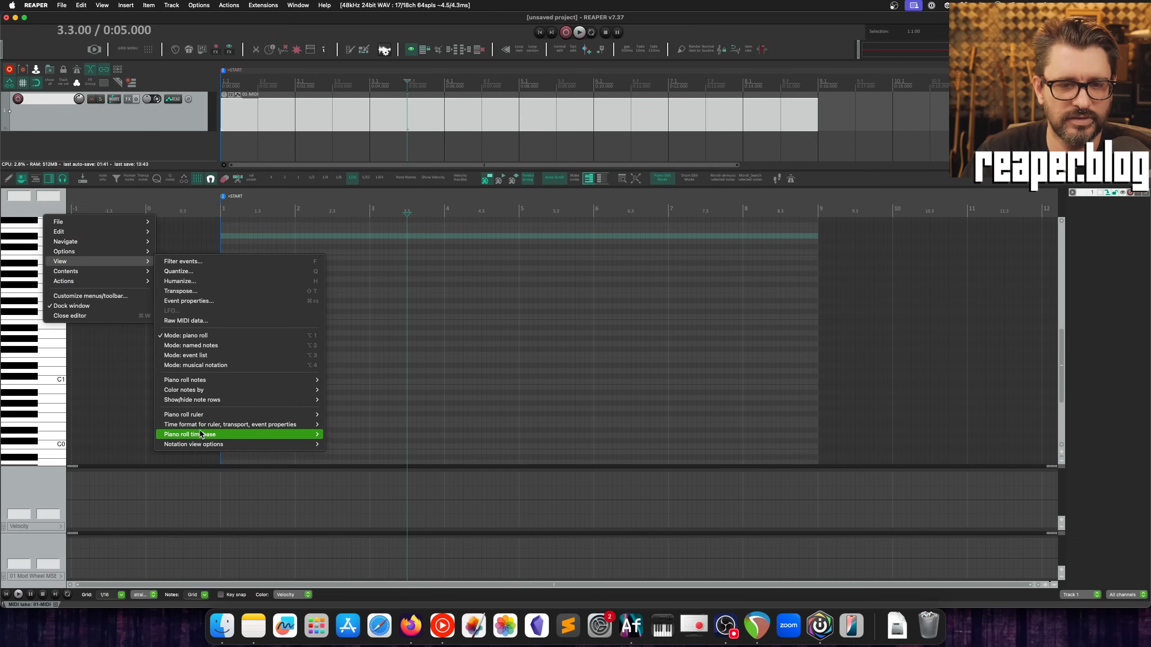
{"action": "mouse_move", "coordinate": [213, 435]}
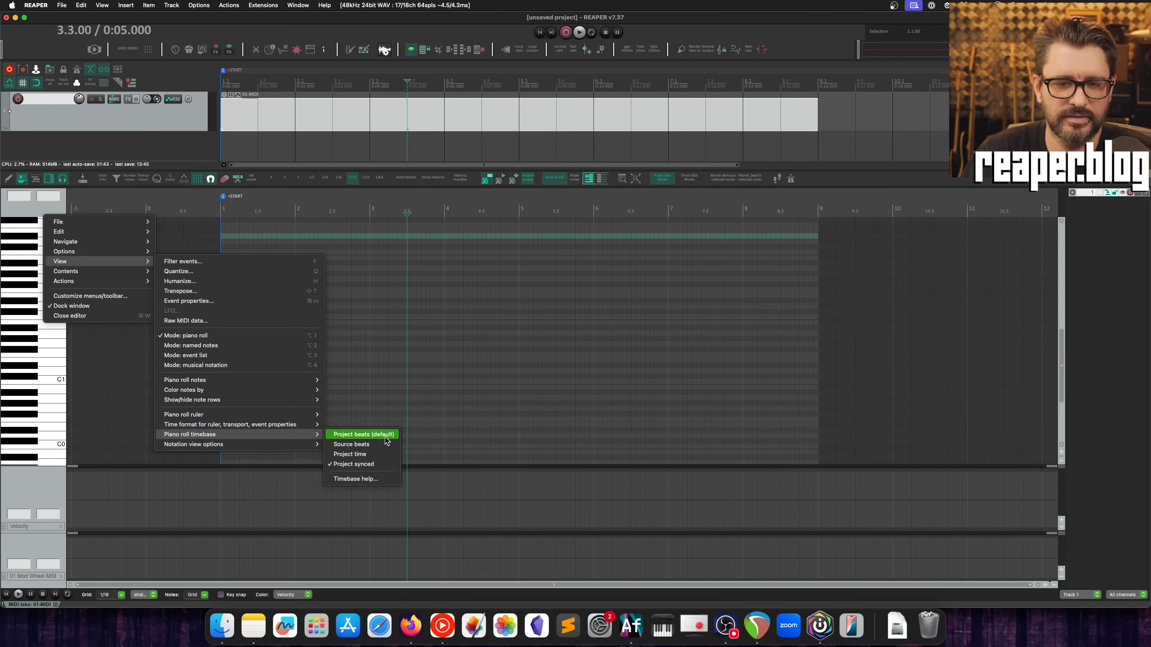
{"action": "left_click", "coordinate": [385, 436]}
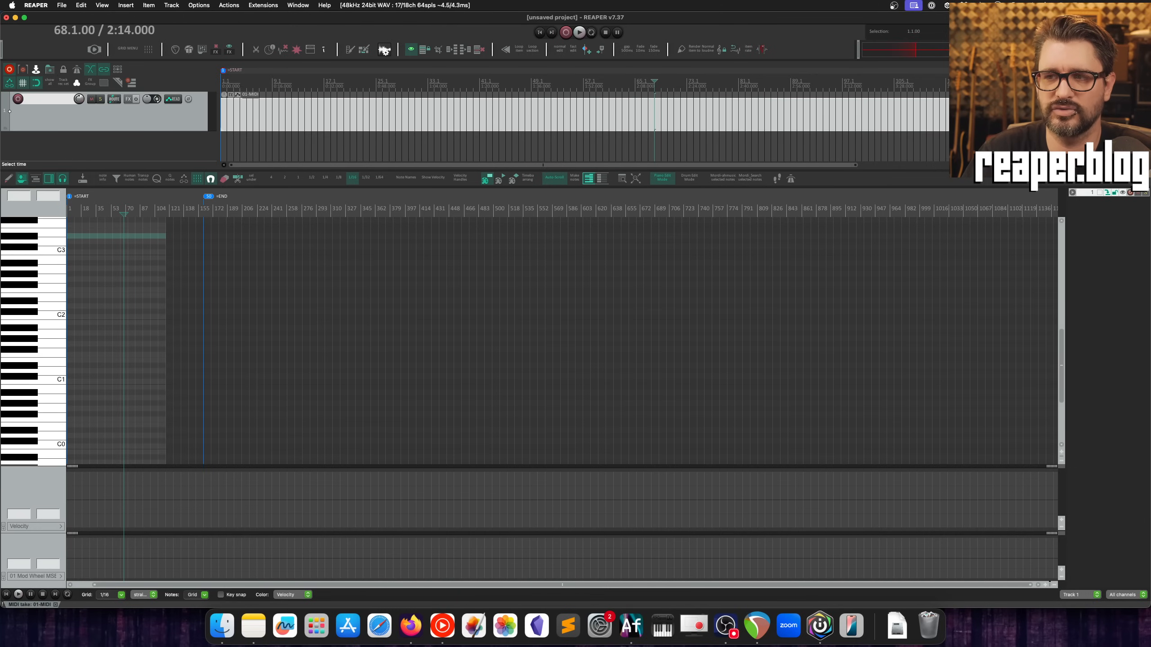
Step: Shorten the MIDI item to end at 10.1.00 and reopen it in the MIDI editor
{"action": "left_click_drag", "start_coordinate": [970, 118], "coordinate": [279, 104]}
{"action": "key", "text": "w"}
{"action": "double_click", "coordinate": [240, 119]}
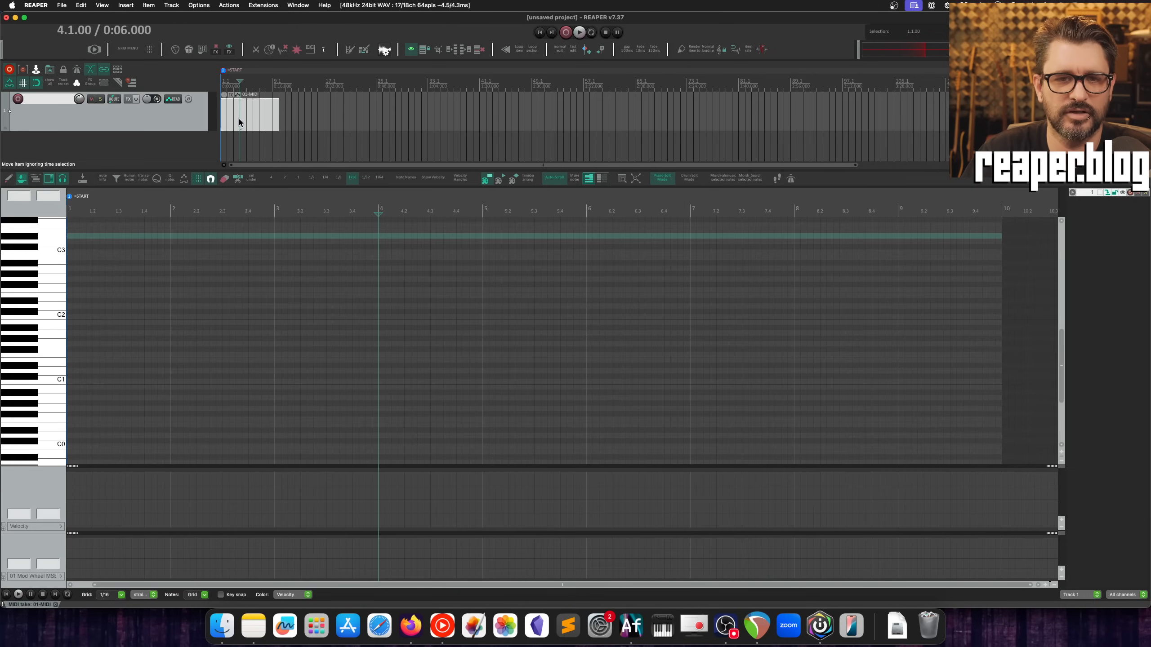
{"action": "scroll", "coordinate": [297, 301], "scroll_direction": "down", "scroll_amount": 6}
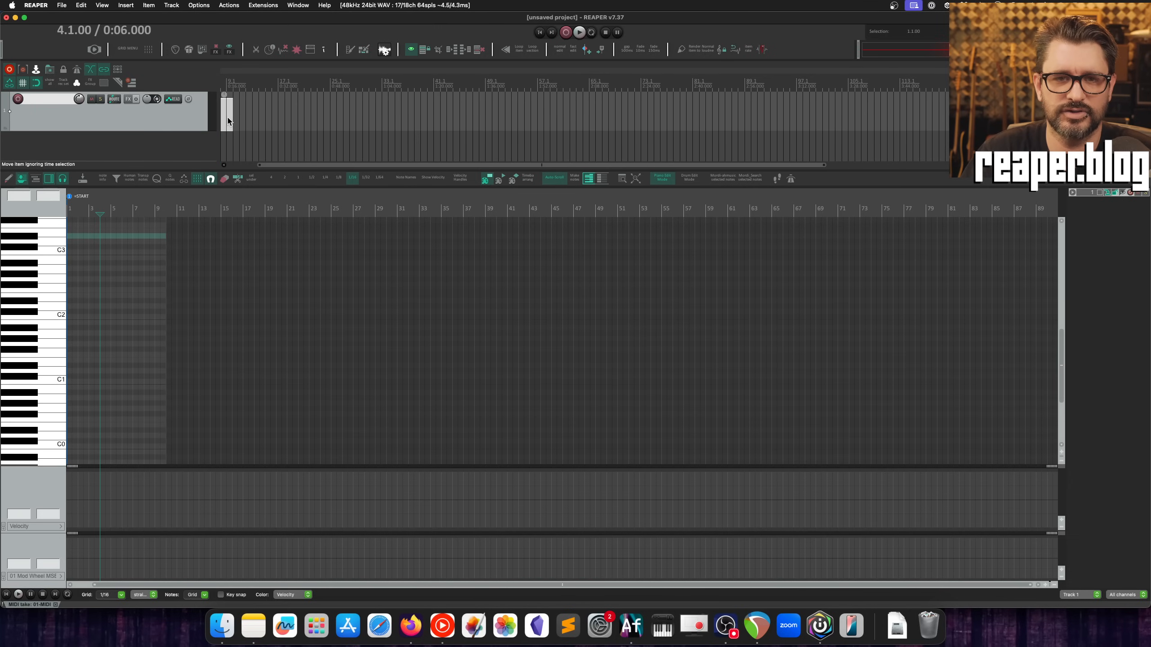
{"action": "double_click", "coordinate": [228, 118]}
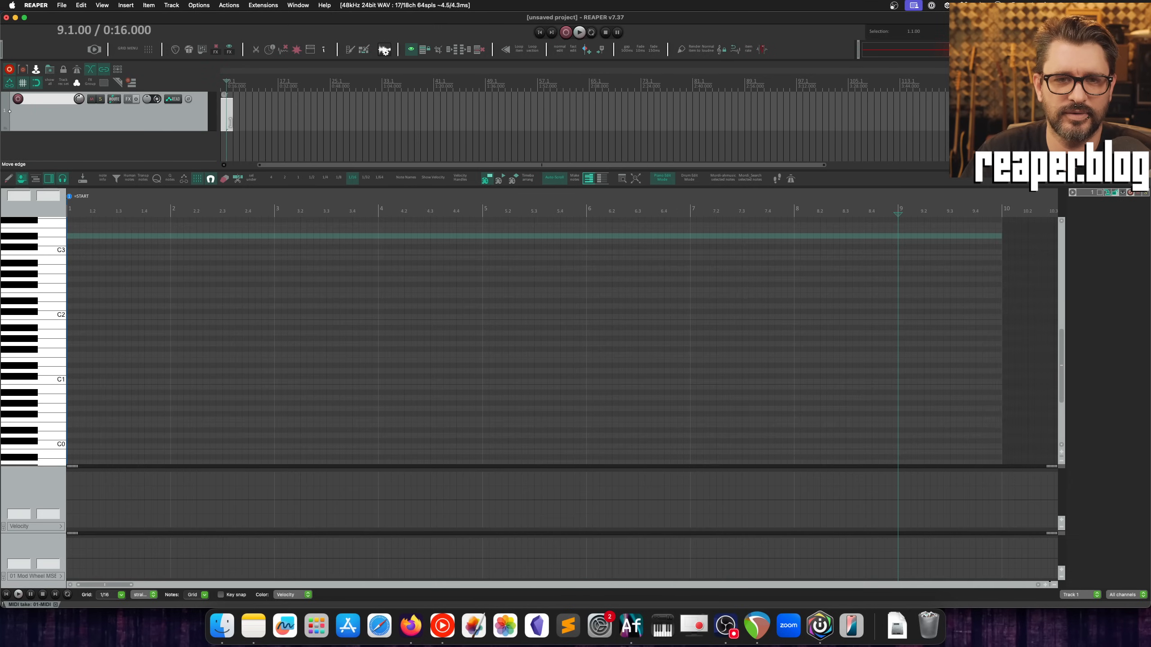
Step: Review the MIDI editor's snap options, leaving Snap to visible grid off
{"action": "scroll", "coordinate": [412, 246], "scroll_direction": "down", "scroll_amount": 6}
{"action": "scroll", "coordinate": [412, 246], "scroll_direction": "up", "scroll_amount": 3}
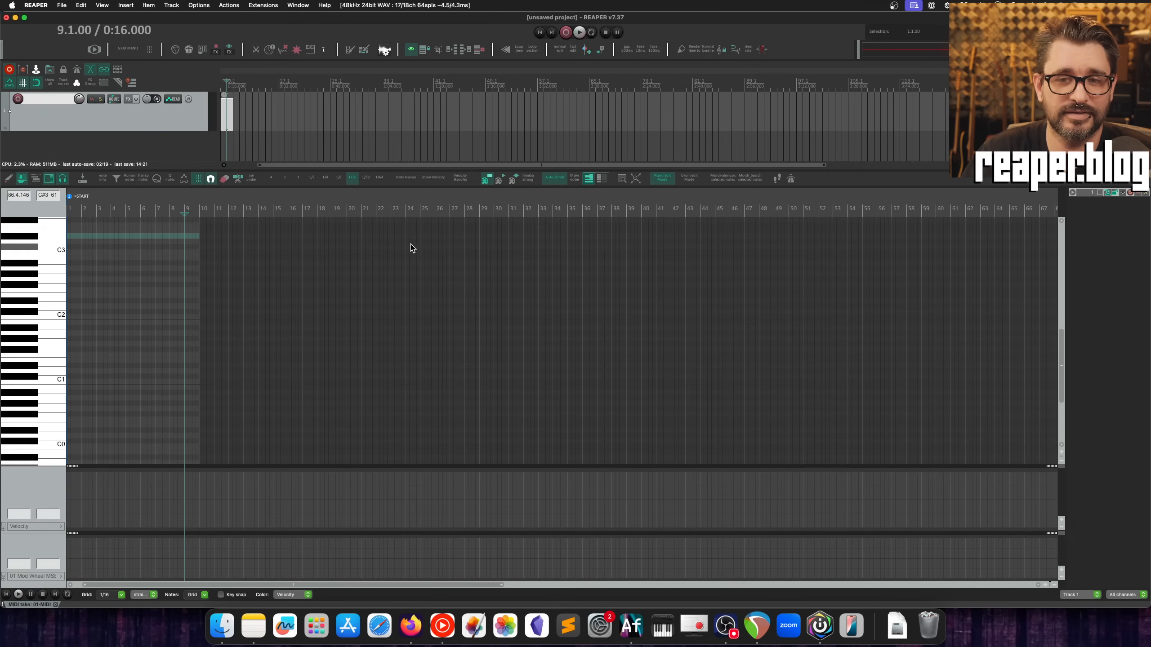
{"action": "scroll", "coordinate": [271, 136], "scroll_direction": "up", "scroll_amount": 8}
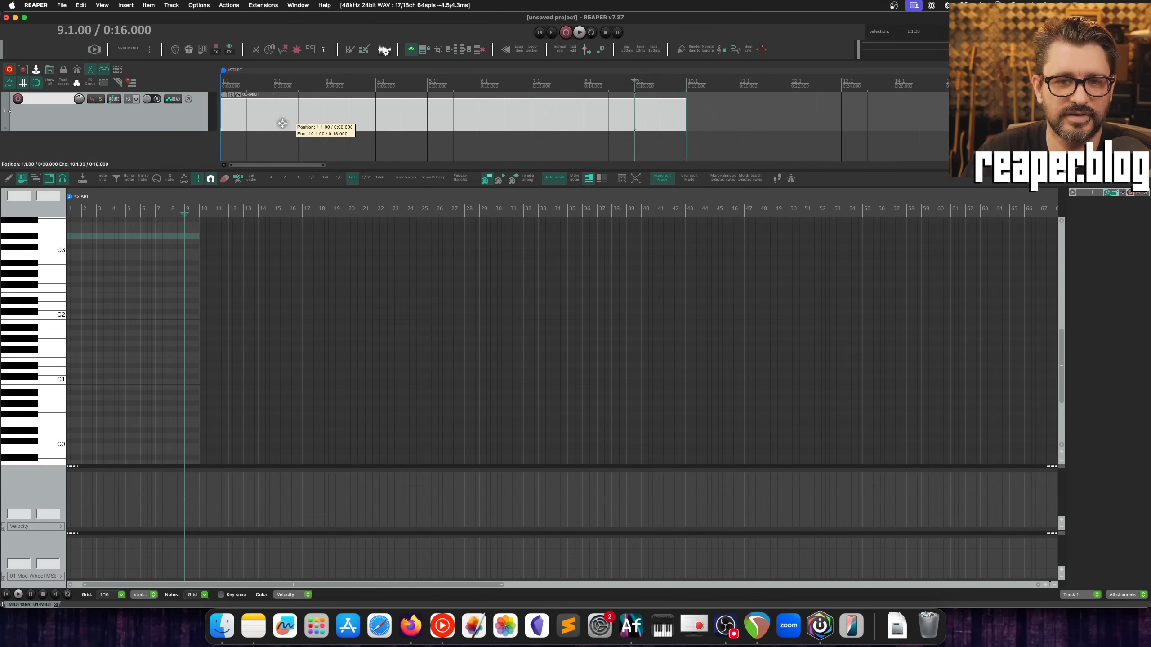
{"action": "left_click", "coordinate": [283, 124]}
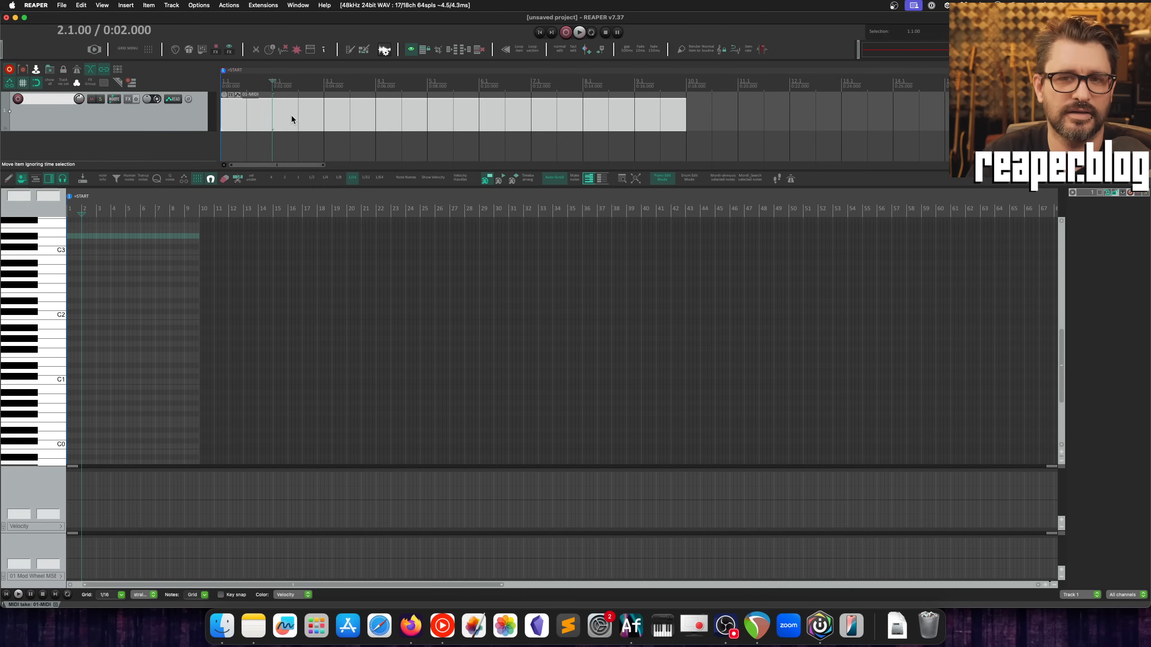
{"action": "scroll", "coordinate": [249, 216], "scroll_direction": "up", "scroll_amount": 3}
{"action": "scroll", "coordinate": [249, 216], "scroll_direction": "up", "scroll_amount": 2}
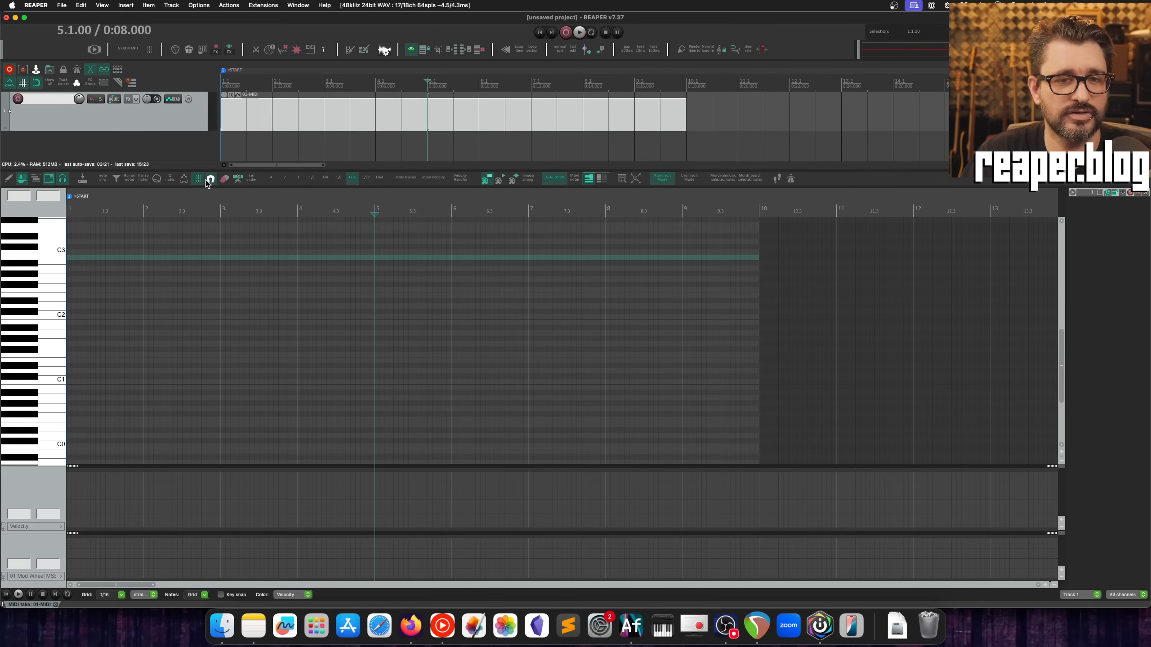
{"action": "right_click", "coordinate": [210, 180]}
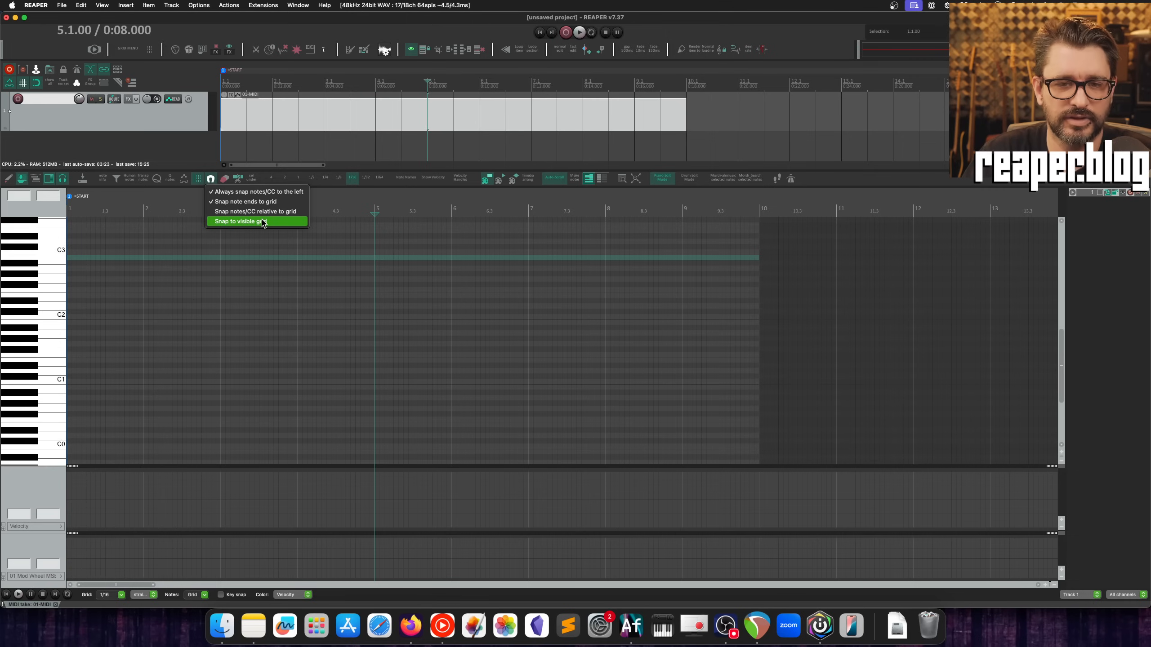
{"action": "left_click", "coordinate": [211, 181]}
Step: Insert test notes on B2 at measures 3, 4 and 5, and on A#2 at measures 6 and 7 and at 7.3.50
{"action": "left_click", "coordinate": [222, 257]}
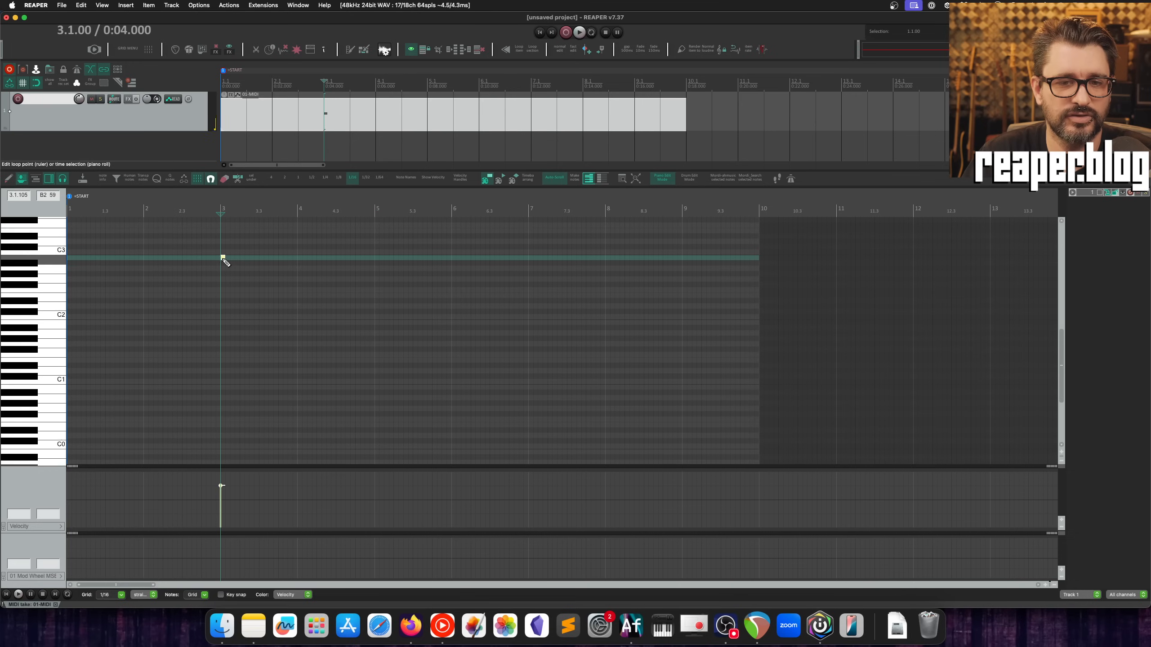
{"action": "left_click", "coordinate": [300, 258]}
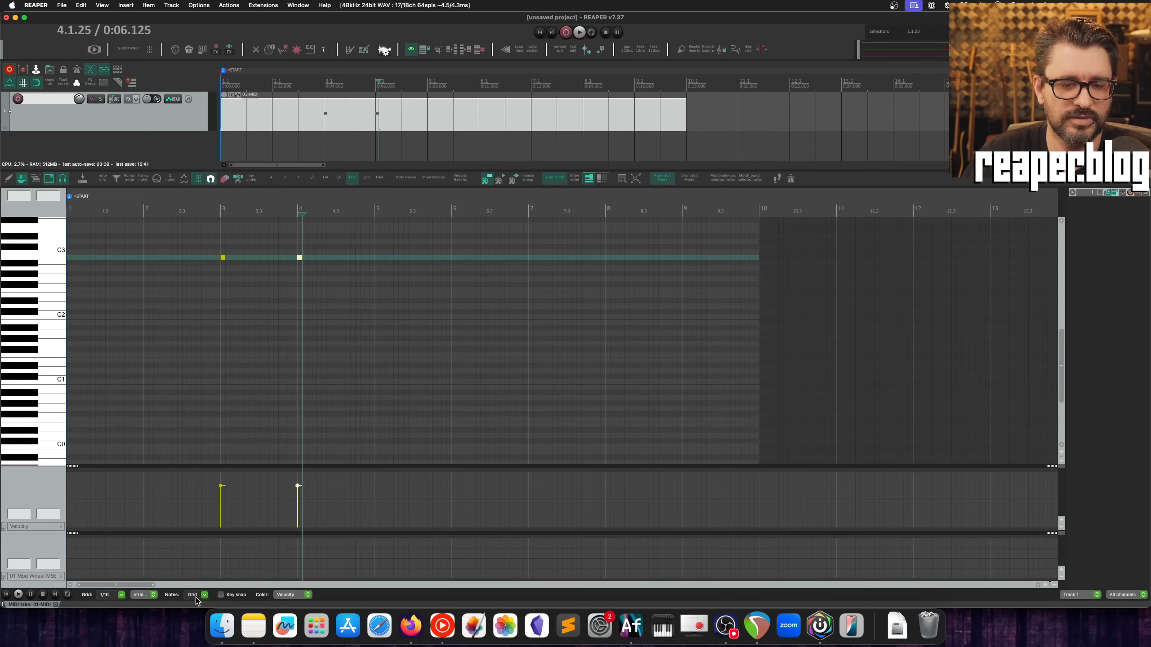
{"action": "left_click", "coordinate": [379, 260]}
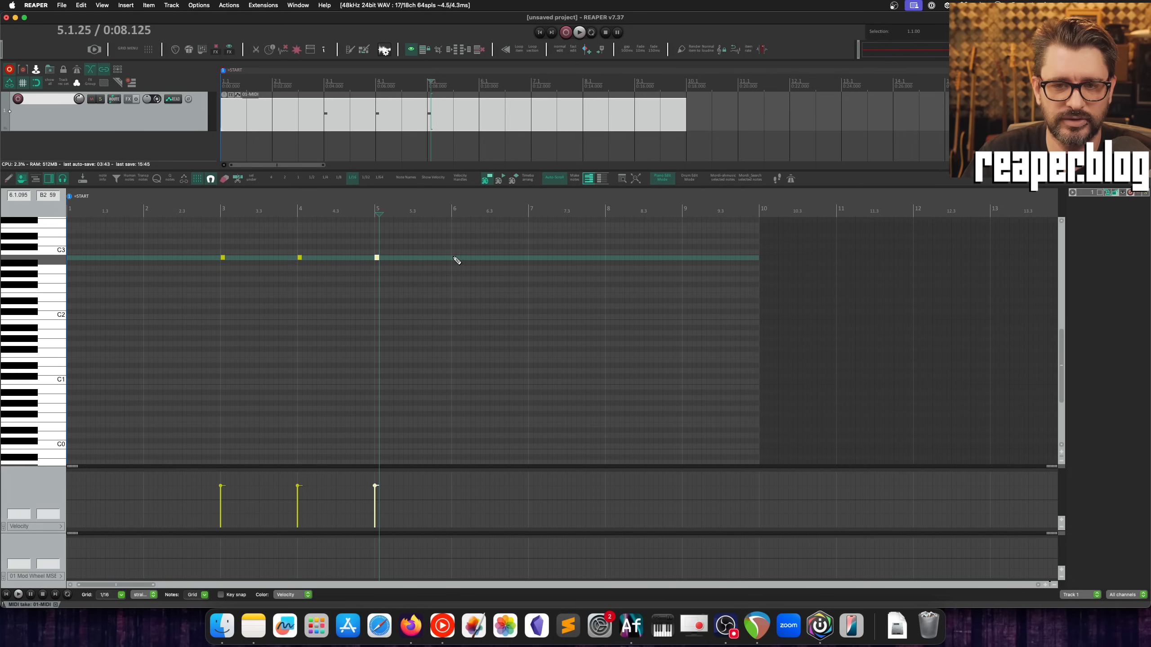
{"action": "left_click_drag", "start_coordinate": [470, 260], "coordinate": [465, 262]}
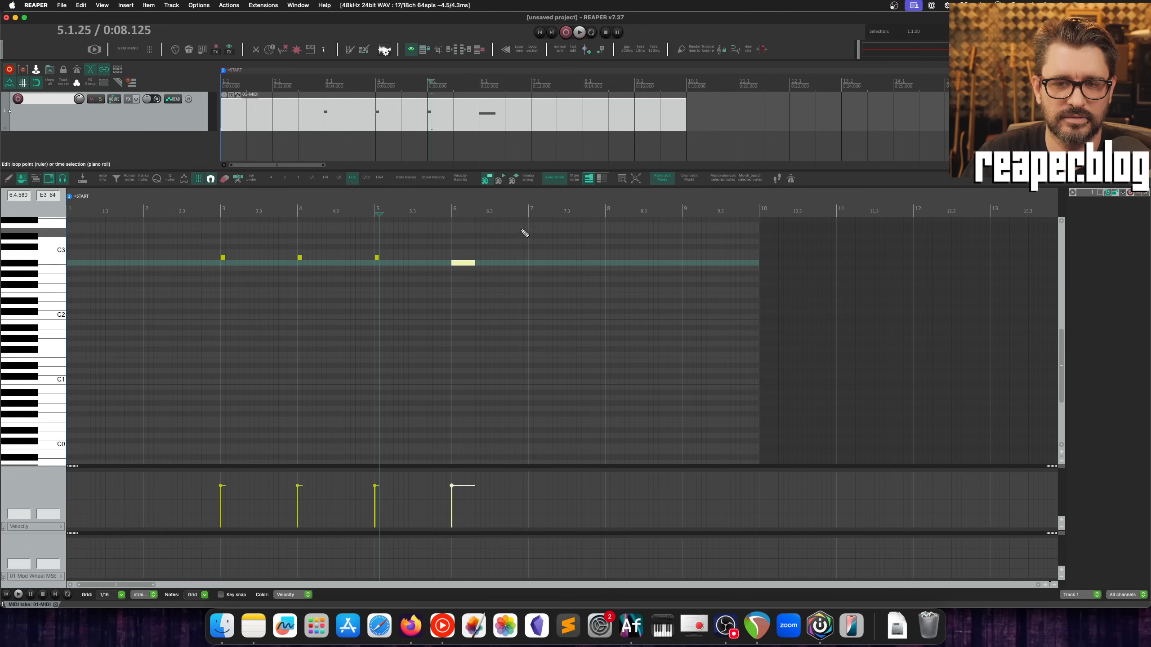
{"action": "left_click", "coordinate": [530, 263]}
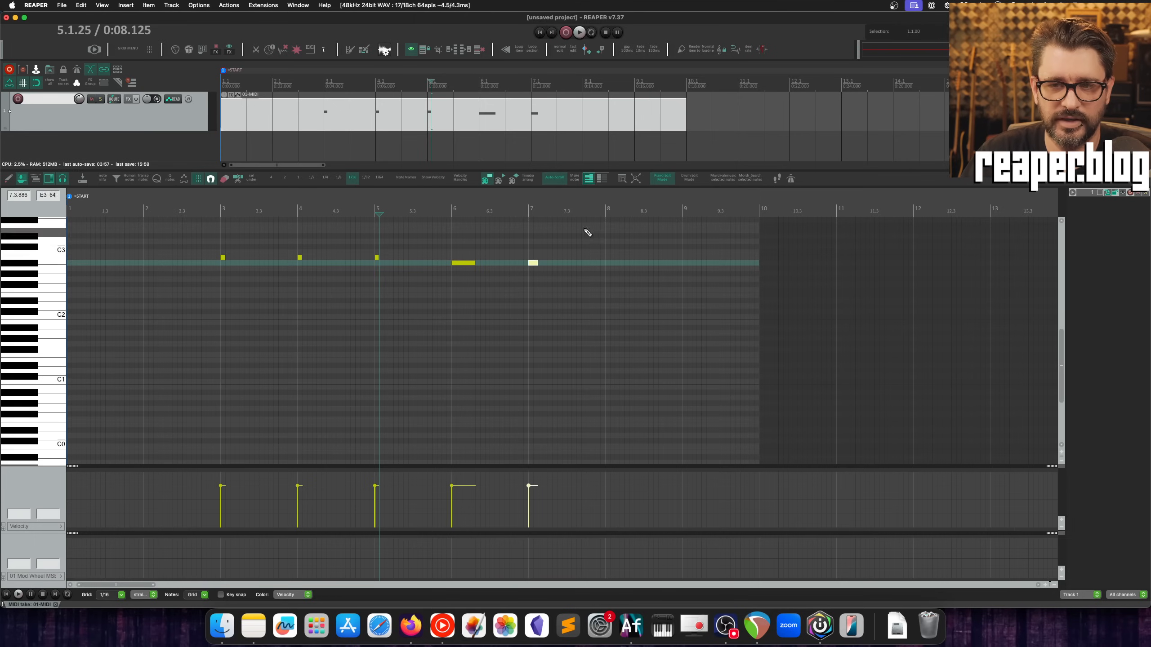
{"action": "left_click", "coordinate": [578, 263]}
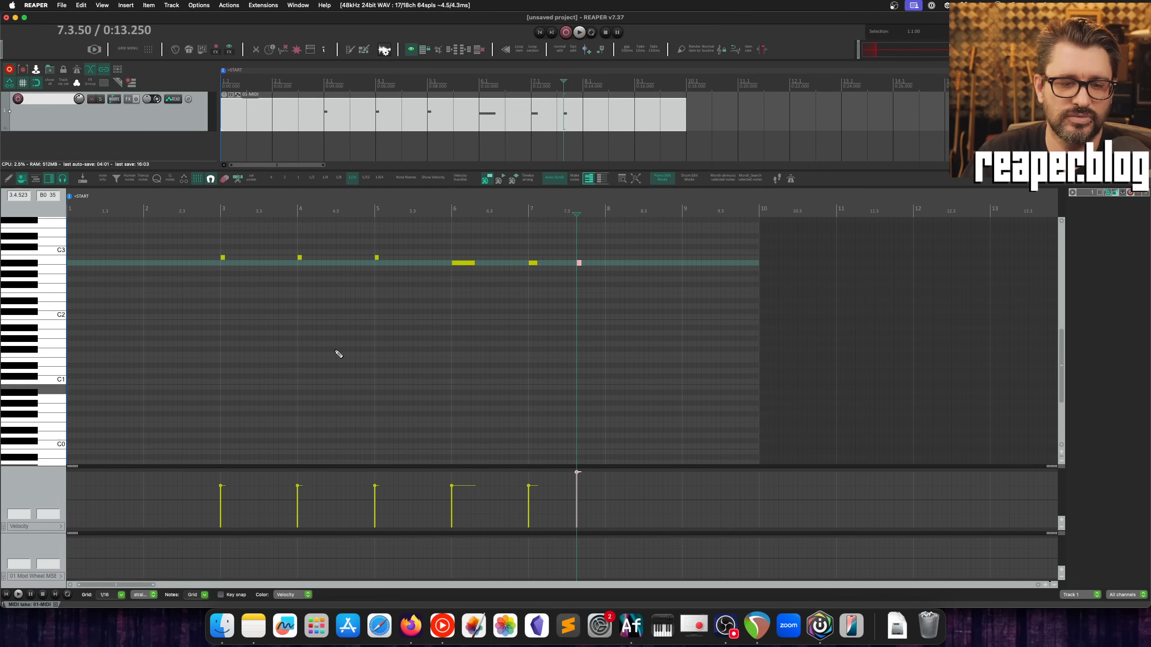
Step: Insert an A#2 test note at measure 9 at a wide zoom and a G#1 note at 7.3.25 at a close zoom
{"action": "scroll", "coordinate": [350, 319], "scroll_direction": "down", "scroll_amount": 5}
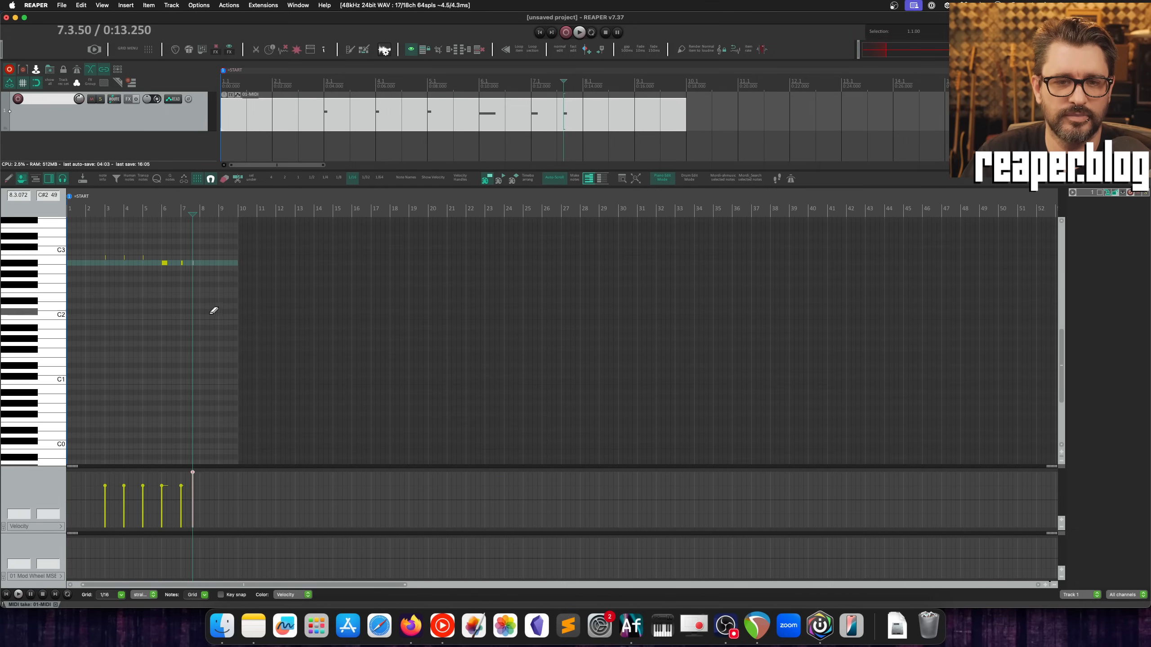
{"action": "left_click", "coordinate": [221, 263]}
{"action": "scroll", "coordinate": [435, 336], "scroll_direction": "up", "scroll_amount": 15}
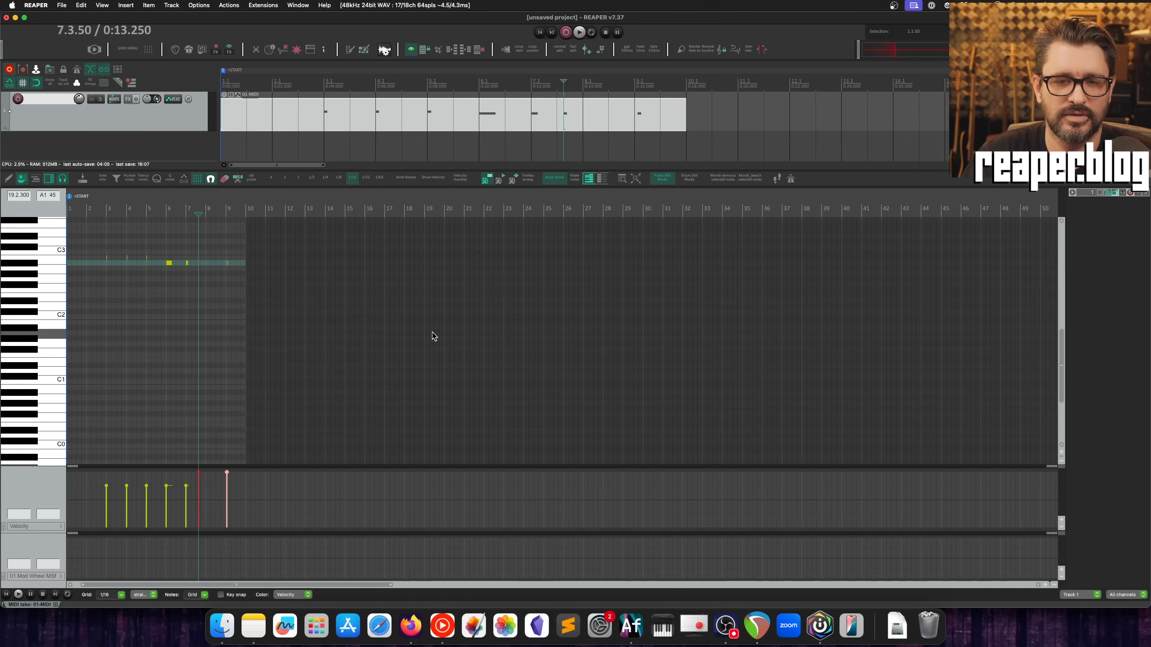
{"action": "left_click", "coordinate": [327, 338]}
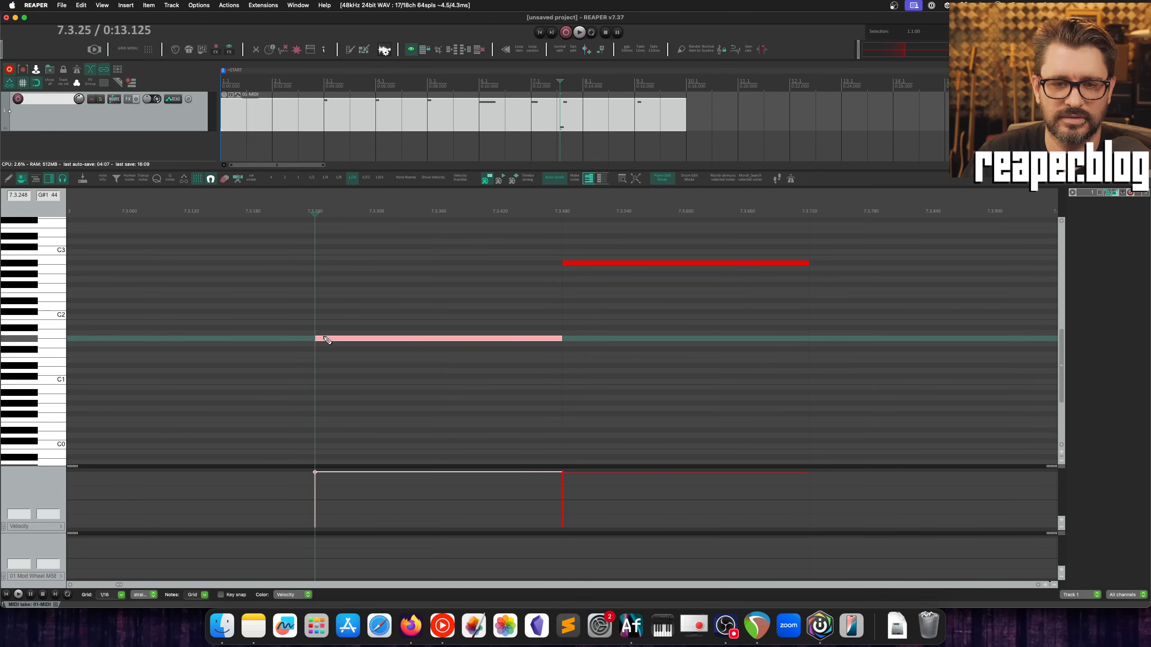
Step: Select and delete all the test notes in the MIDI item
{"action": "scroll", "coordinate": [363, 369], "scroll_direction": "down", "scroll_amount": 5}
{"action": "scroll", "coordinate": [363, 369], "scroll_direction": "down", "scroll_amount": 6}
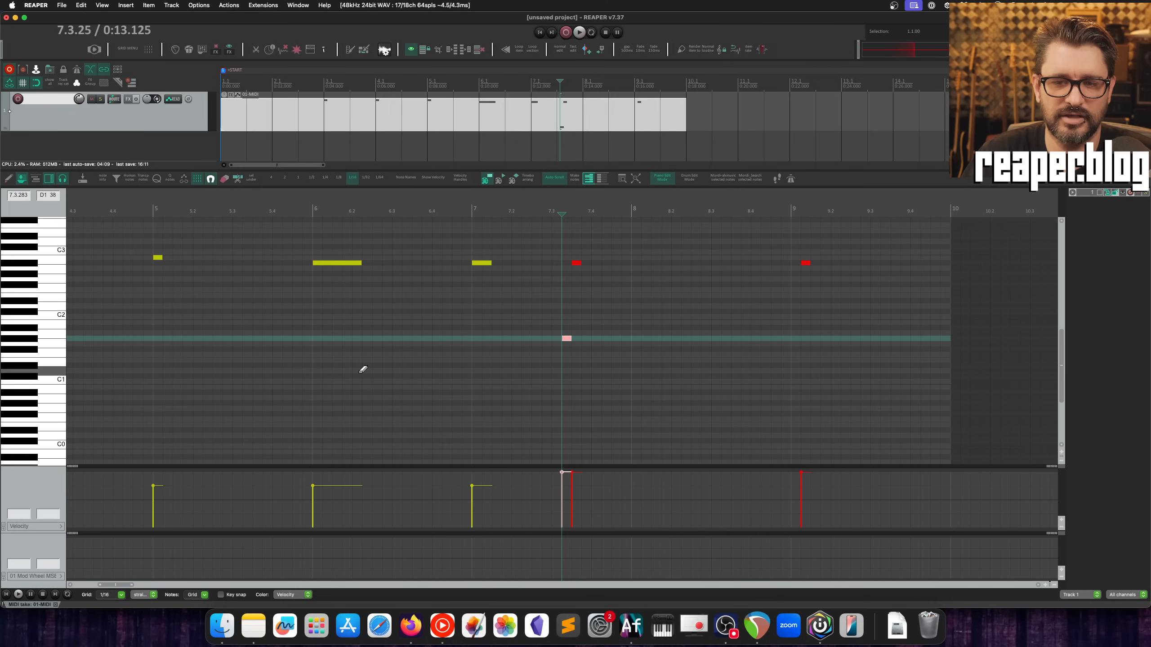
{"action": "scroll", "coordinate": [363, 377], "scroll_direction": "down", "scroll_amount": 6}
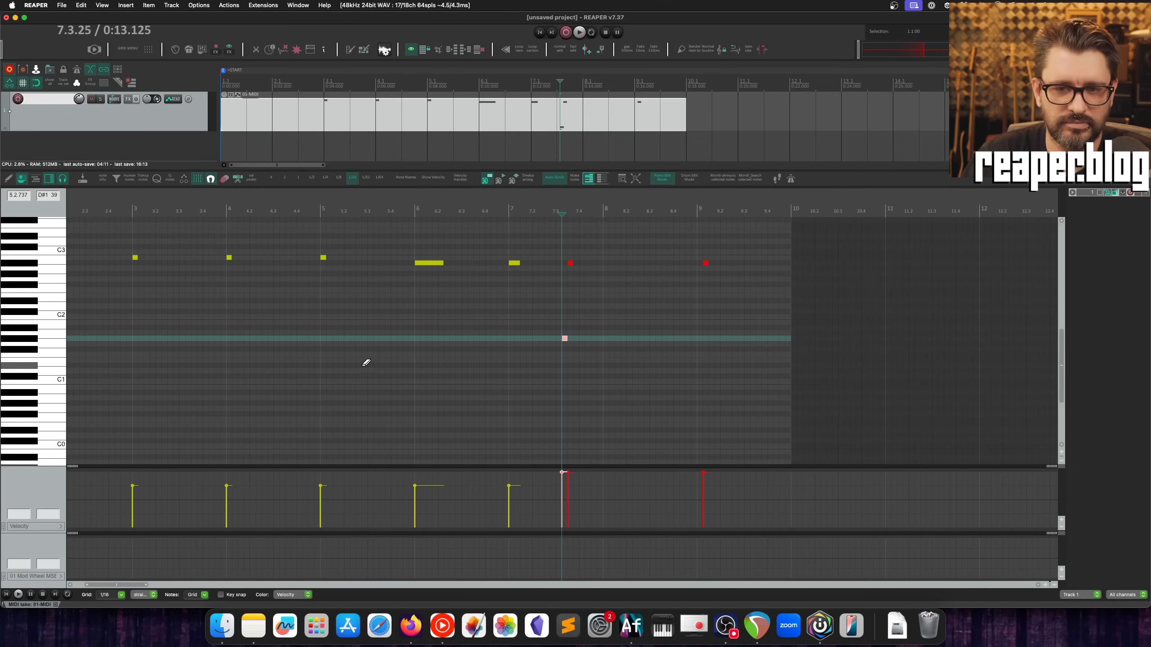
{"action": "scroll", "coordinate": [295, 313], "scroll_direction": "down", "scroll_amount": 2}
{"action": "left_click_drag", "start_coordinate": [208, 245], "coordinate": [689, 407]}
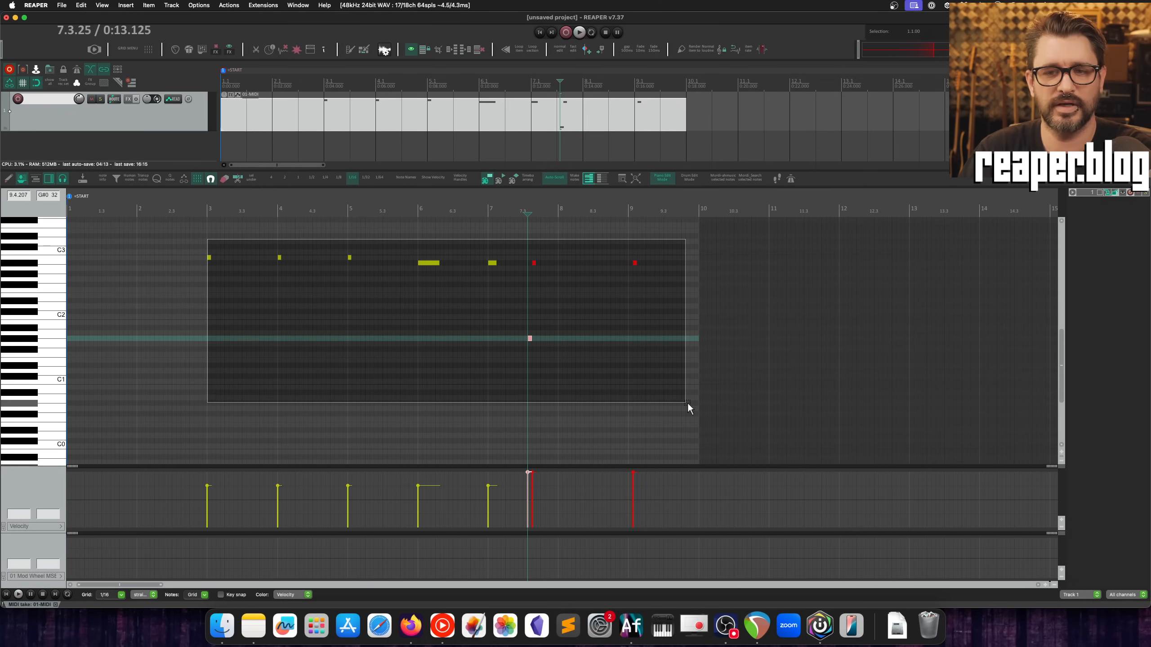
{"action": "key", "text": "Delete"}
Step: Turn on Snap to visible grid and insert a D2 note at measure 5 in a zoomed-out view
{"action": "right_click", "coordinate": [211, 178]}
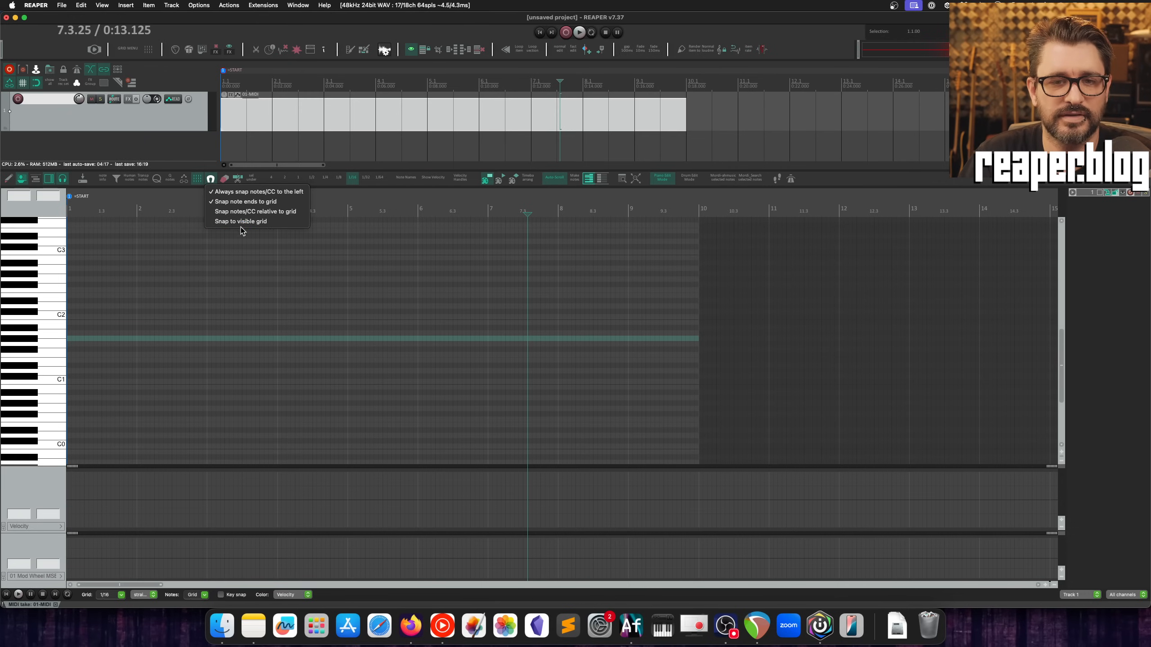
{"action": "left_click", "coordinate": [239, 221]}
{"action": "left_click", "coordinate": [217, 306]}
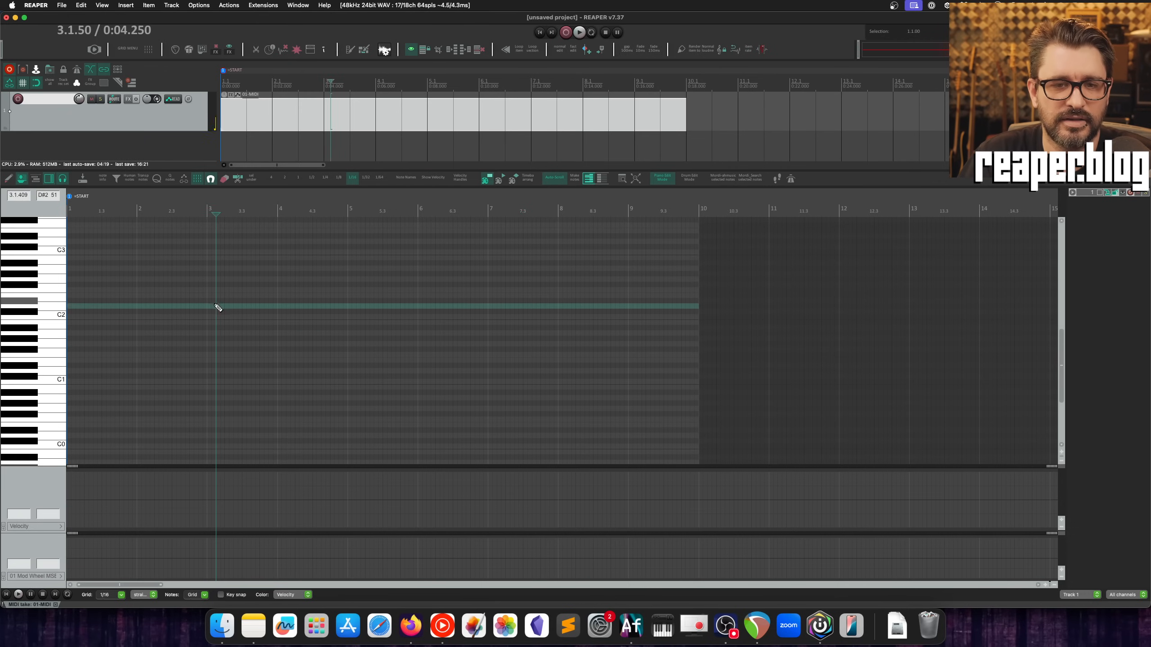
{"action": "scroll", "coordinate": [211, 310], "scroll_direction": "down", "scroll_amount": 5}
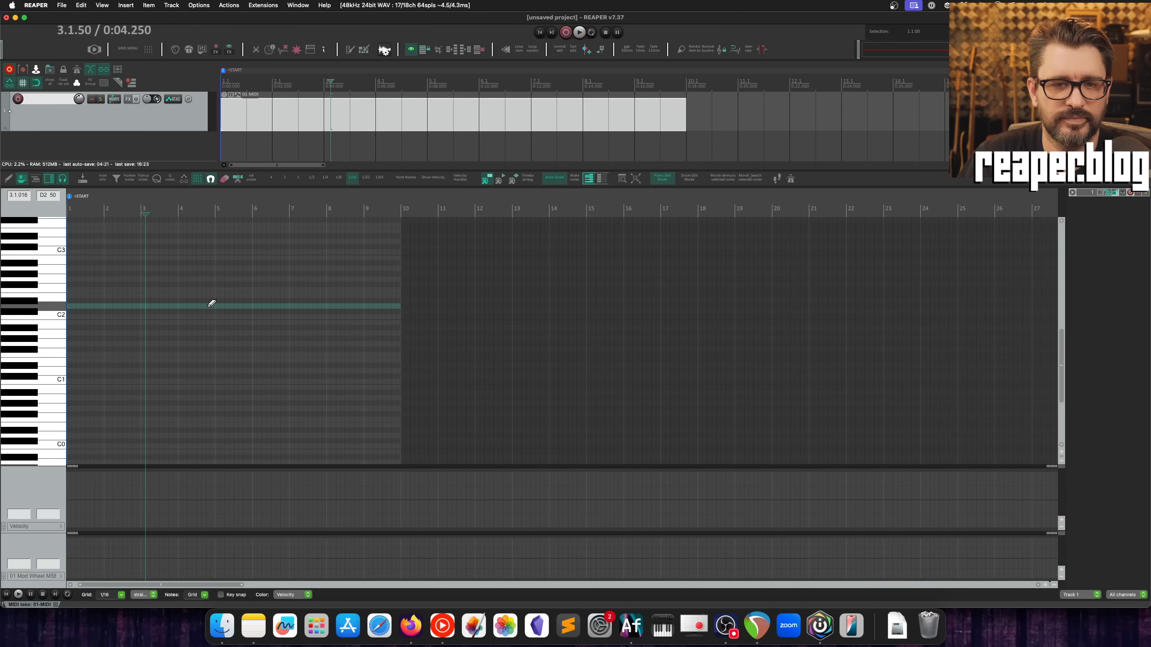
{"action": "scroll", "coordinate": [213, 316], "scroll_direction": "down", "scroll_amount": 1}
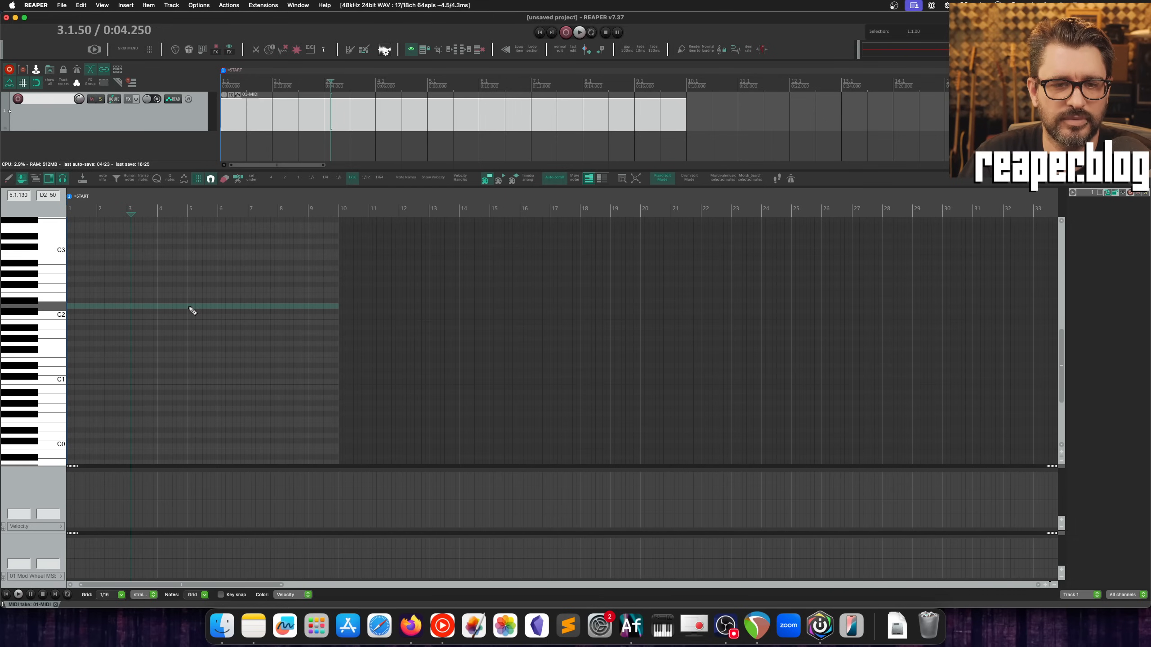
{"action": "left_click", "coordinate": [191, 307]}
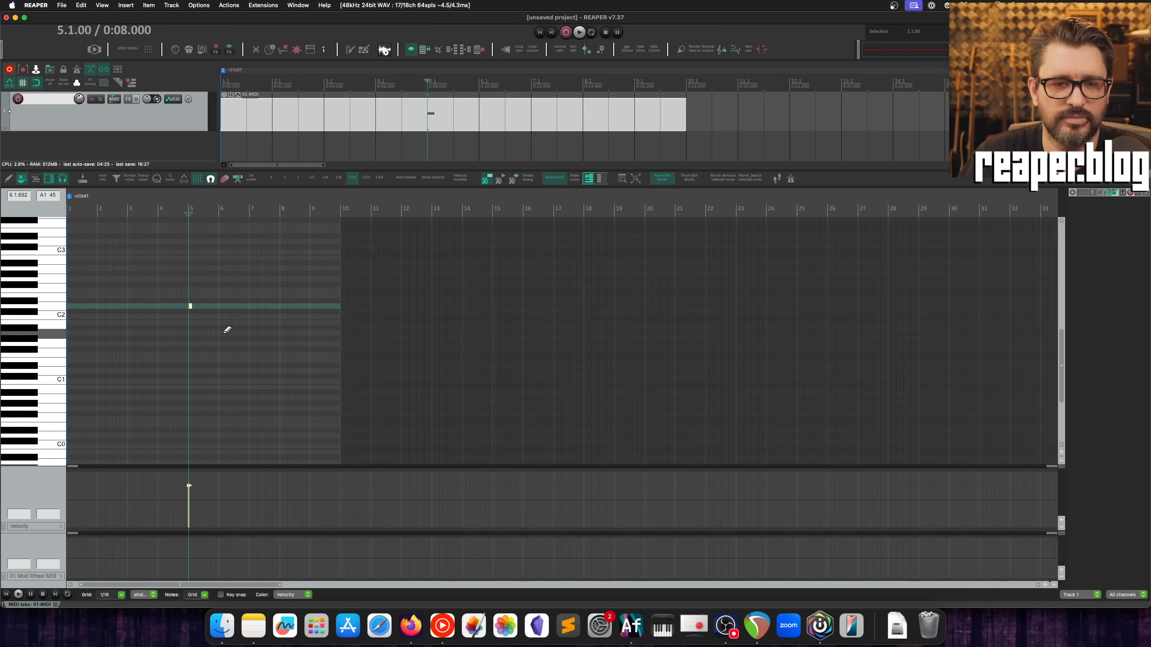
{"action": "scroll", "coordinate": [226, 329], "scroll_direction": "up", "scroll_amount": 8}
{"action": "scroll", "coordinate": [461, 337], "scroll_direction": "up", "scroll_amount": 2}
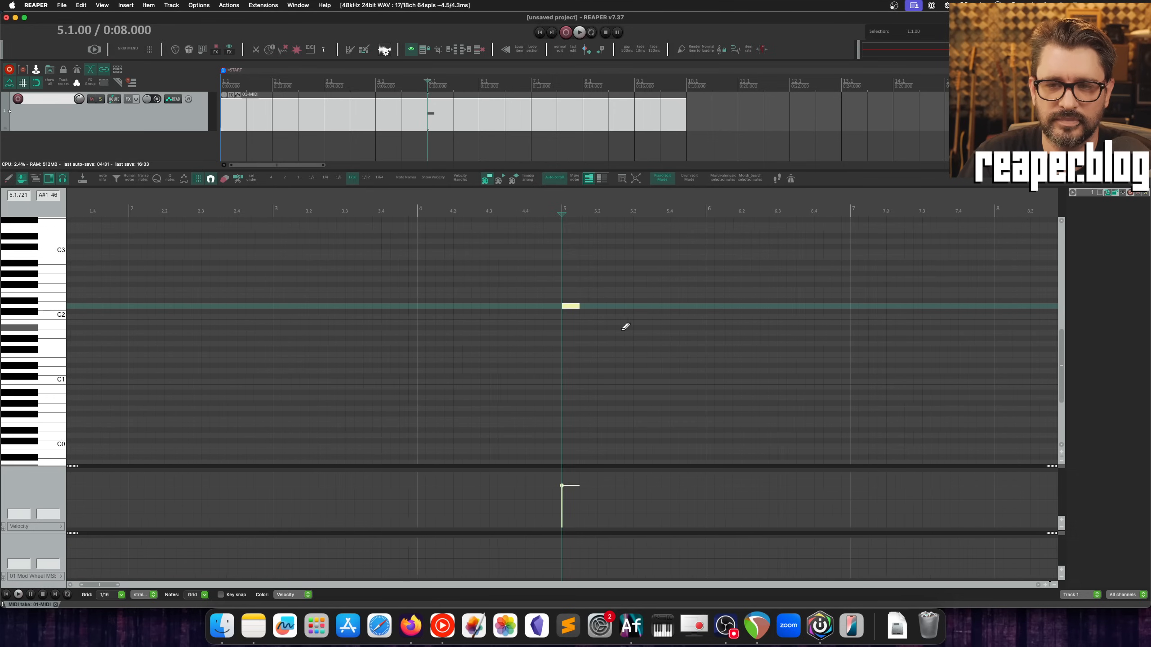
Step: Insert a one-measure E2 note at measure 7 at a far zoomed-out level and check its length up close
{"action": "scroll", "coordinate": [624, 326], "scroll_direction": "down", "scroll_amount": 12}
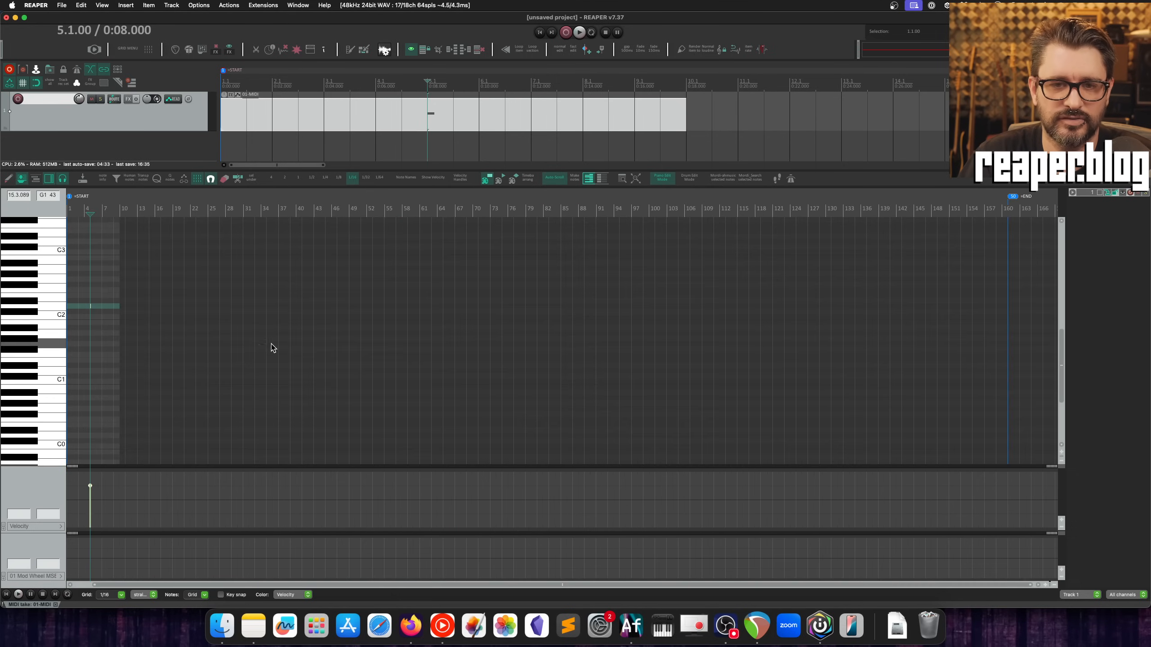
{"action": "scroll", "coordinate": [195, 353], "scroll_direction": "down", "scroll_amount": 4}
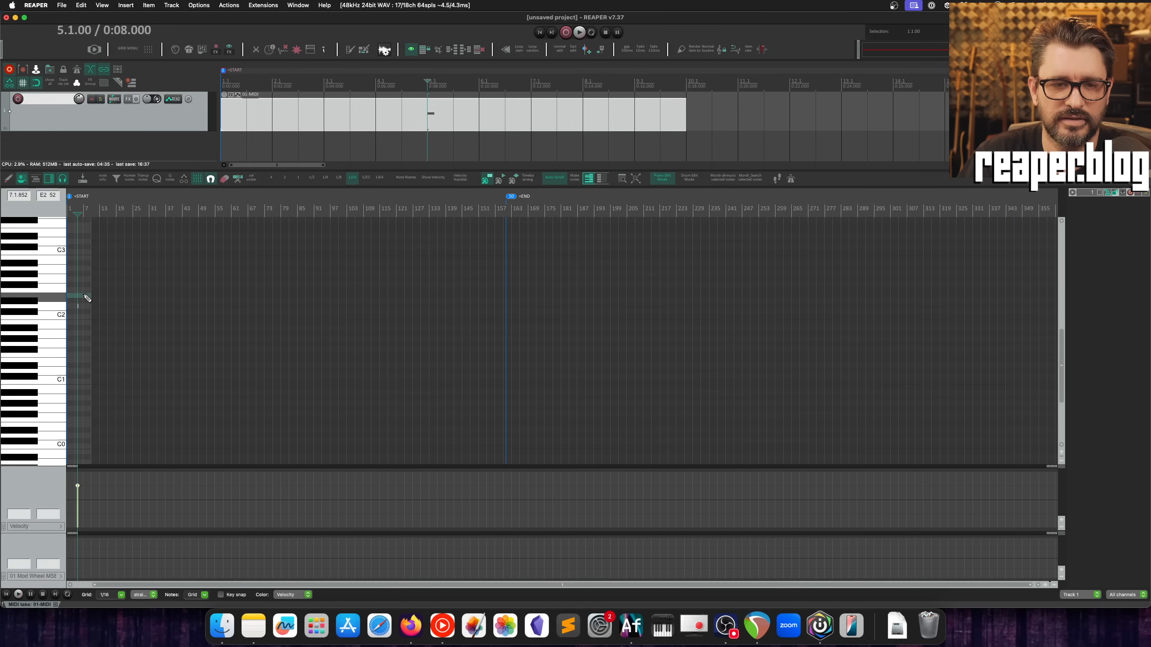
{"action": "left_click_drag", "start_coordinate": [86, 295], "coordinate": [89, 296]}
{"action": "scroll", "coordinate": [104, 297], "scroll_direction": "up", "scroll_amount": 15}
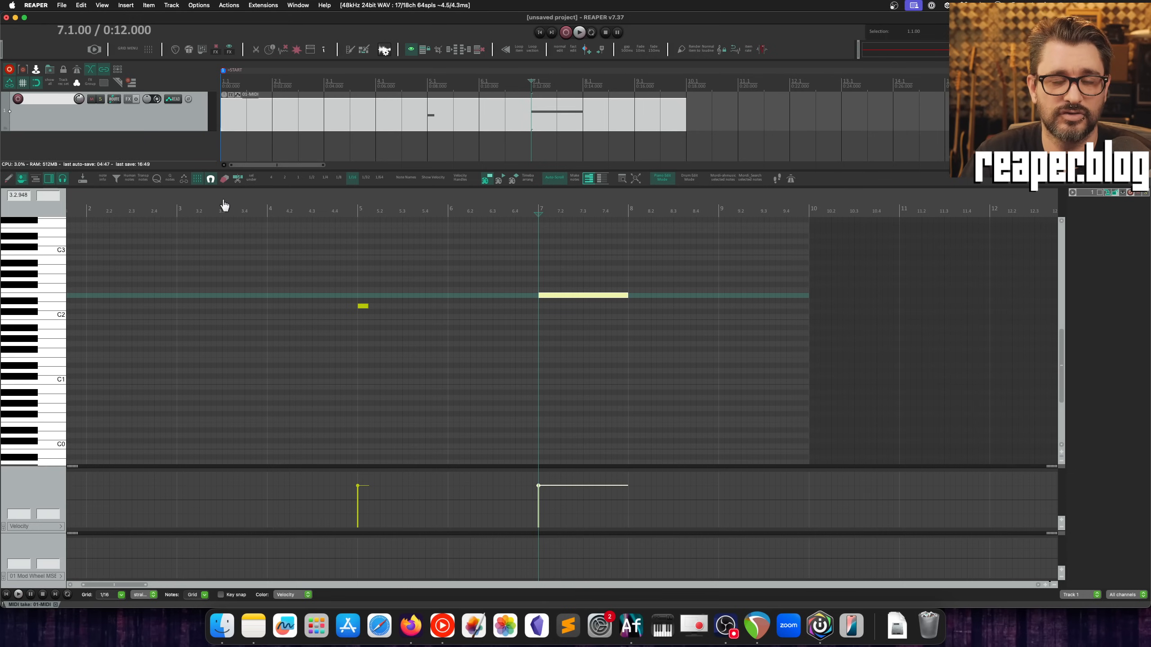
Step: Insert short B2 notes at measures 3 and 4, and half-measure B2 notes at 5.3 and 7.3 with the view zoomed further out
{"action": "left_click", "coordinate": [178, 301]}
{"action": "scroll", "coordinate": [140, 261], "scroll_direction": "down", "scroll_amount": 6}
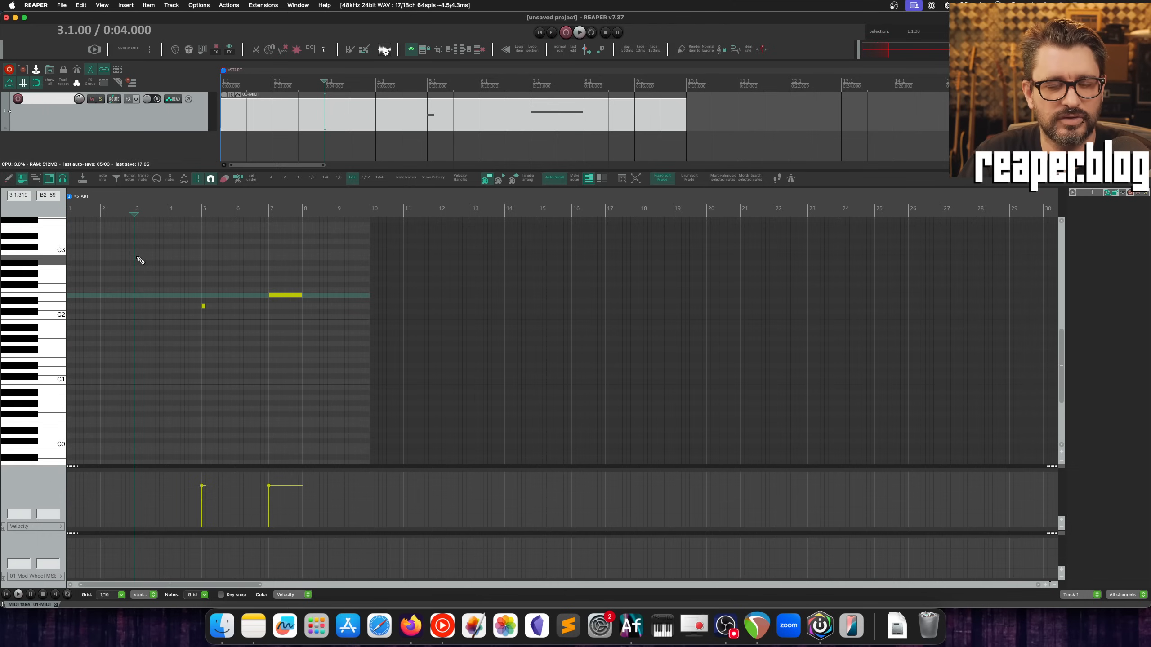
{"action": "left_click", "coordinate": [137, 258]}
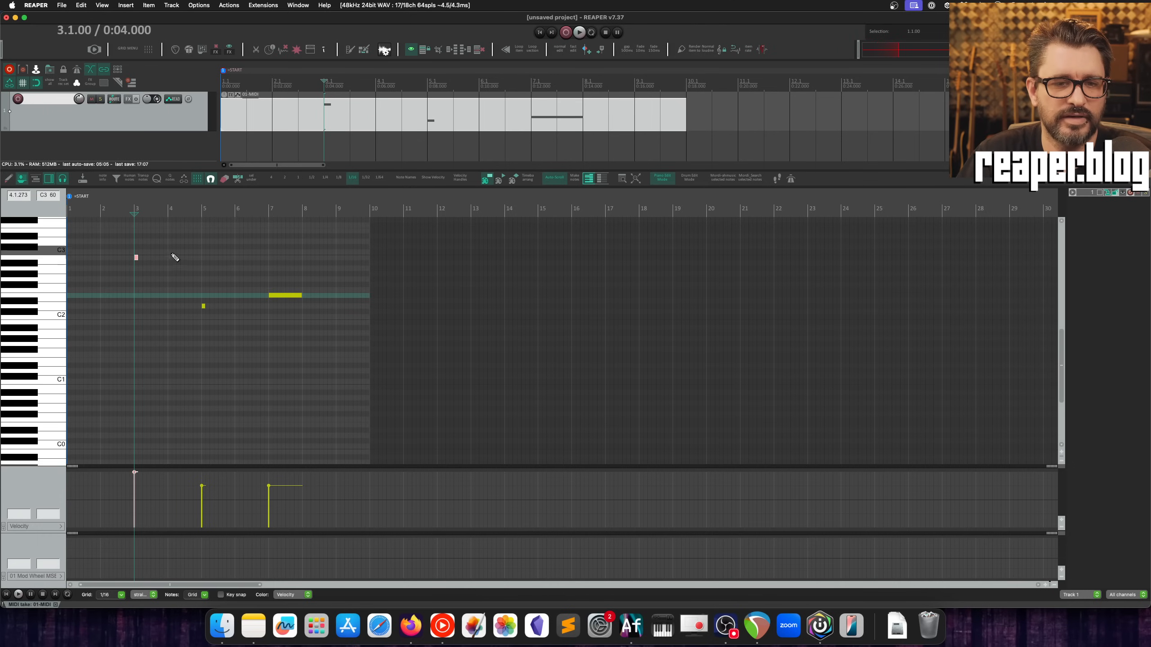
{"action": "scroll", "coordinate": [172, 258], "scroll_direction": "down", "scroll_amount": 6}
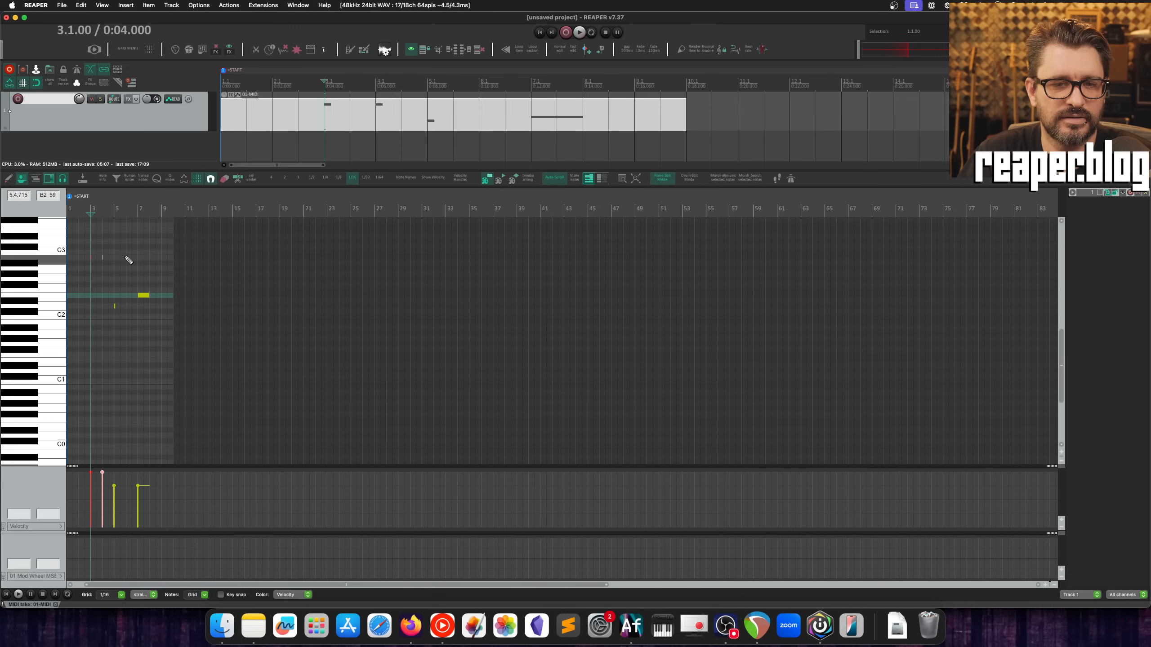
{"action": "left_click", "coordinate": [123, 258]}
{"action": "left_click", "coordinate": [146, 258]}
Step: Insert a one-measure G#2 note at measure 9 at a wider zoom and inspect the notes up close
{"action": "scroll", "coordinate": [146, 262], "scroll_direction": "down", "scroll_amount": 4}
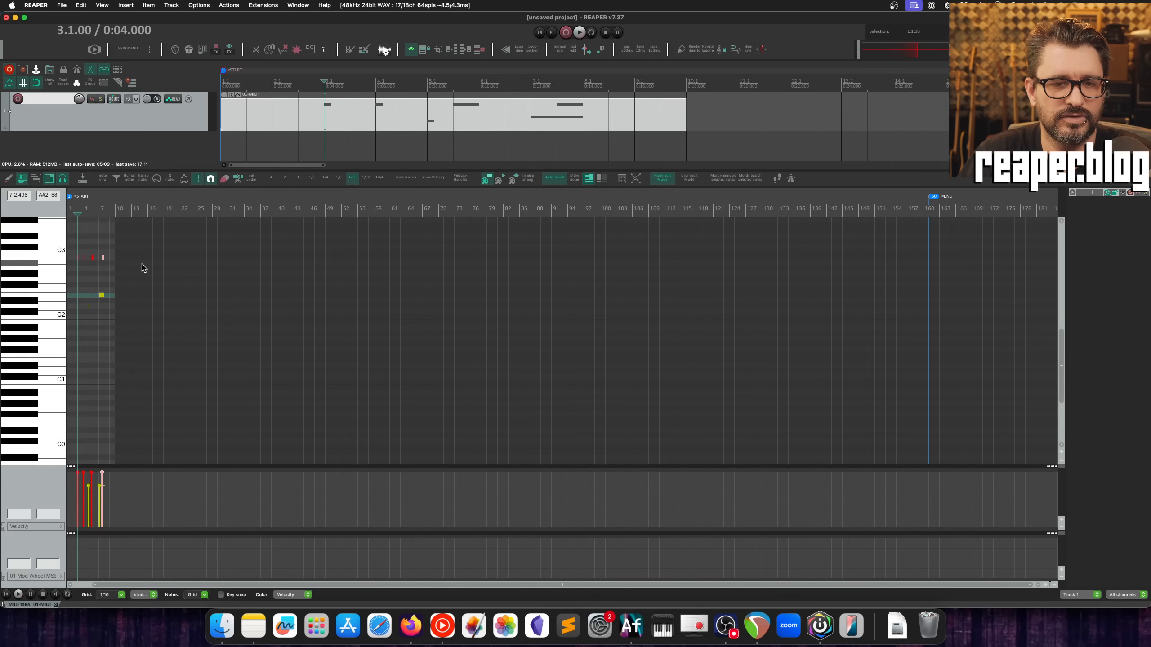
{"action": "left_click", "coordinate": [110, 274]}
{"action": "scroll", "coordinate": [108, 298], "scroll_direction": "up", "scroll_amount": 10}
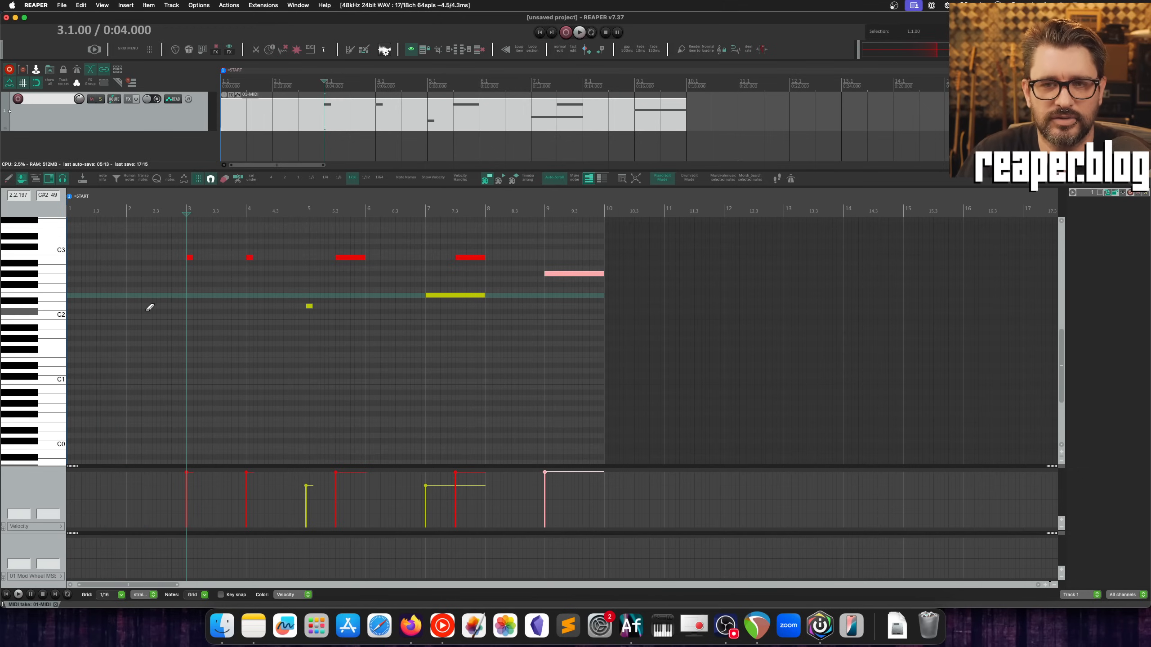
{"action": "scroll", "coordinate": [150, 308], "scroll_direction": "up", "scroll_amount": 1}
{"action": "scroll", "coordinate": [253, 312], "scroll_direction": "up", "scroll_amount": 6}
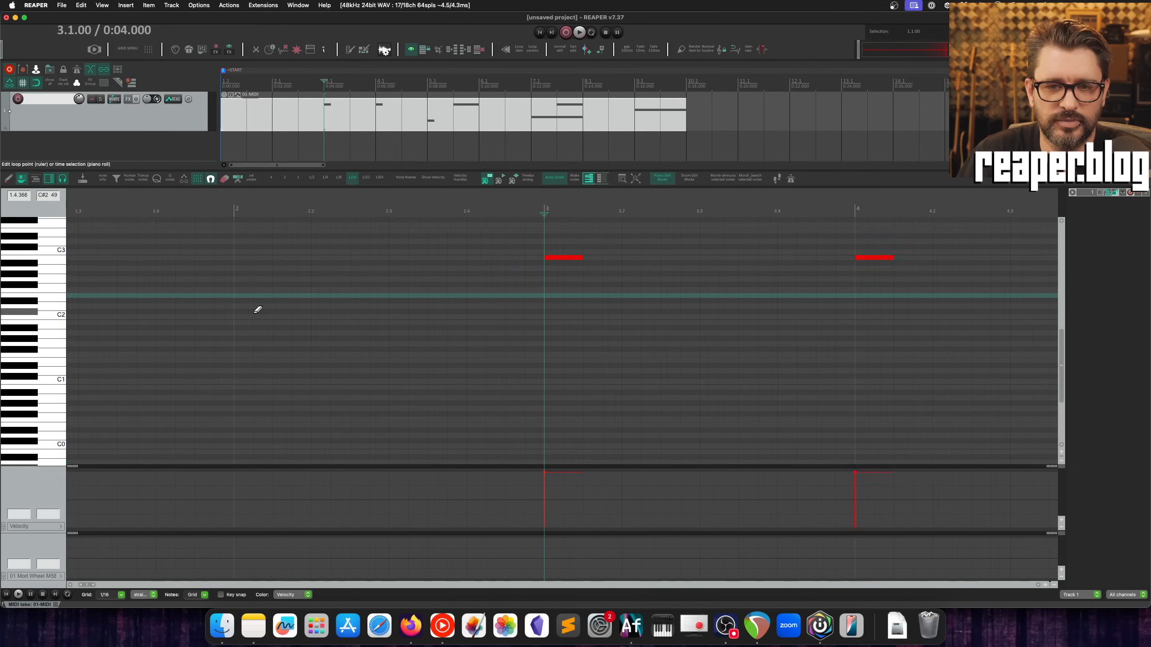
Step: Insert 1/16 C3 notes at 2.2, directly after it, and at 2.4 while viewing the piano roll progressively wider
{"action": "left_click", "coordinate": [320, 253]}
{"action": "left_click", "coordinate": [340, 252]}
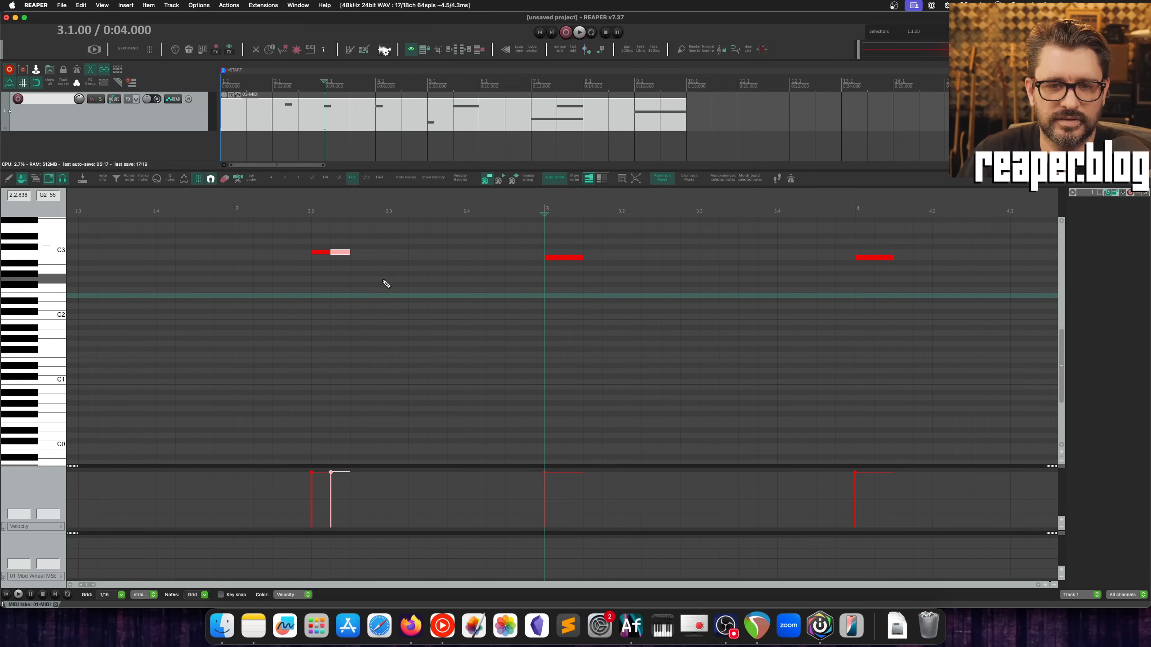
{"action": "scroll", "coordinate": [383, 279], "scroll_direction": "down", "scroll_amount": 4}
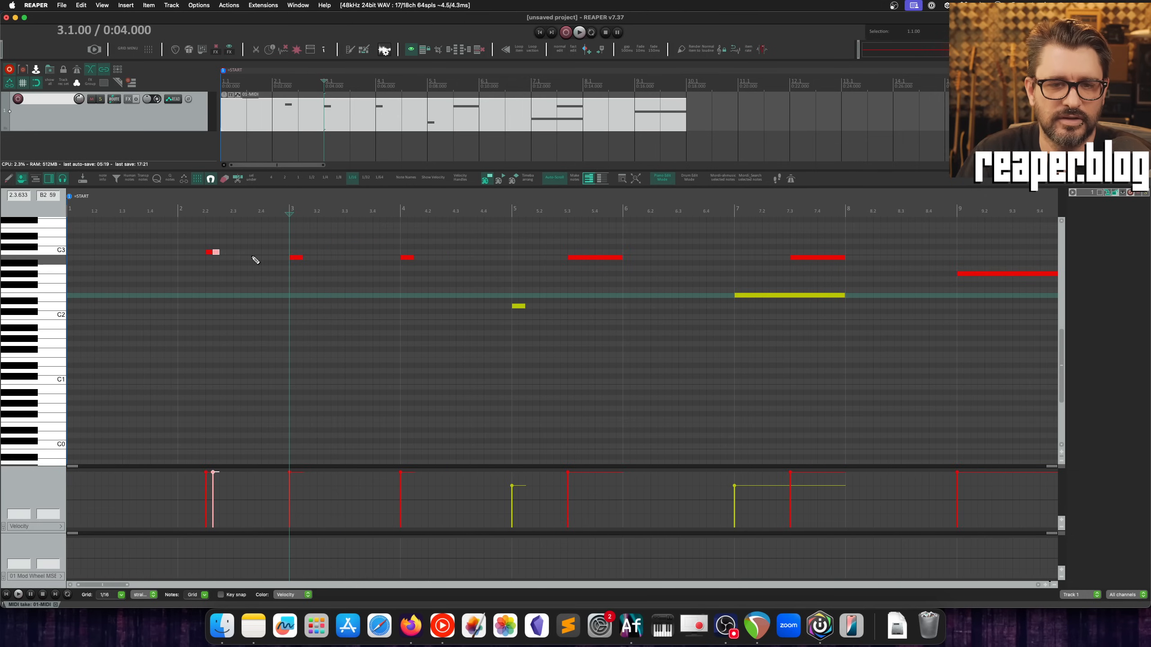
{"action": "scroll", "coordinate": [266, 261], "scroll_direction": "down", "scroll_amount": 1}
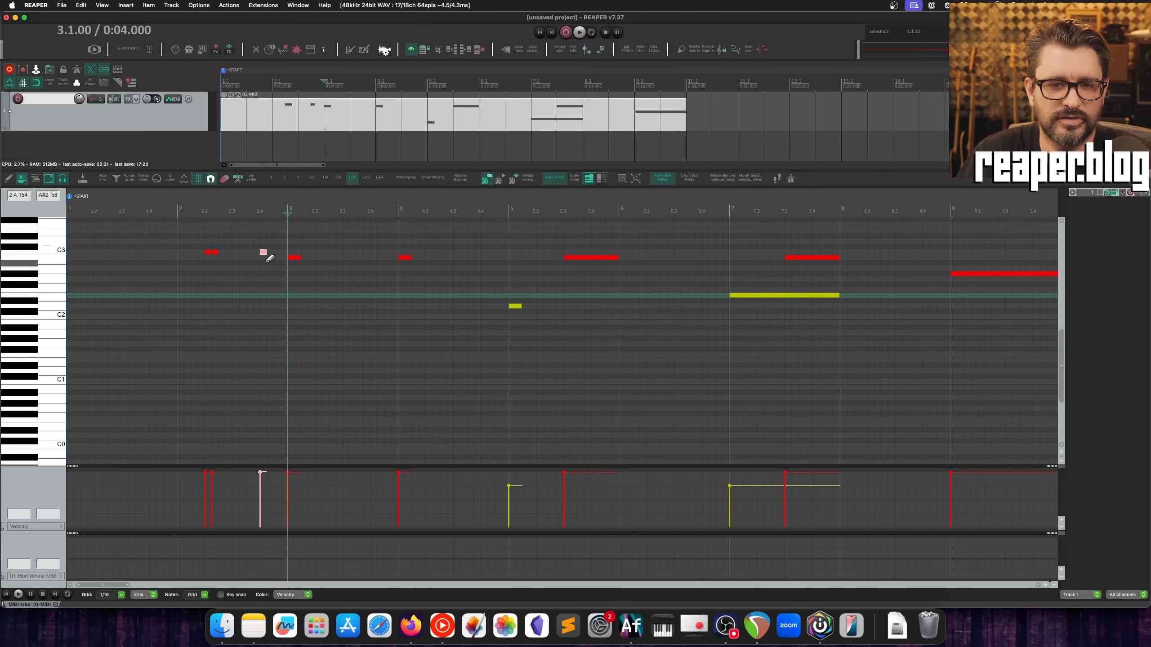
{"action": "scroll", "coordinate": [267, 257], "scroll_direction": "down", "scroll_amount": 2}
{"action": "scroll", "coordinate": [258, 258], "scroll_direction": "down", "scroll_amount": 2}
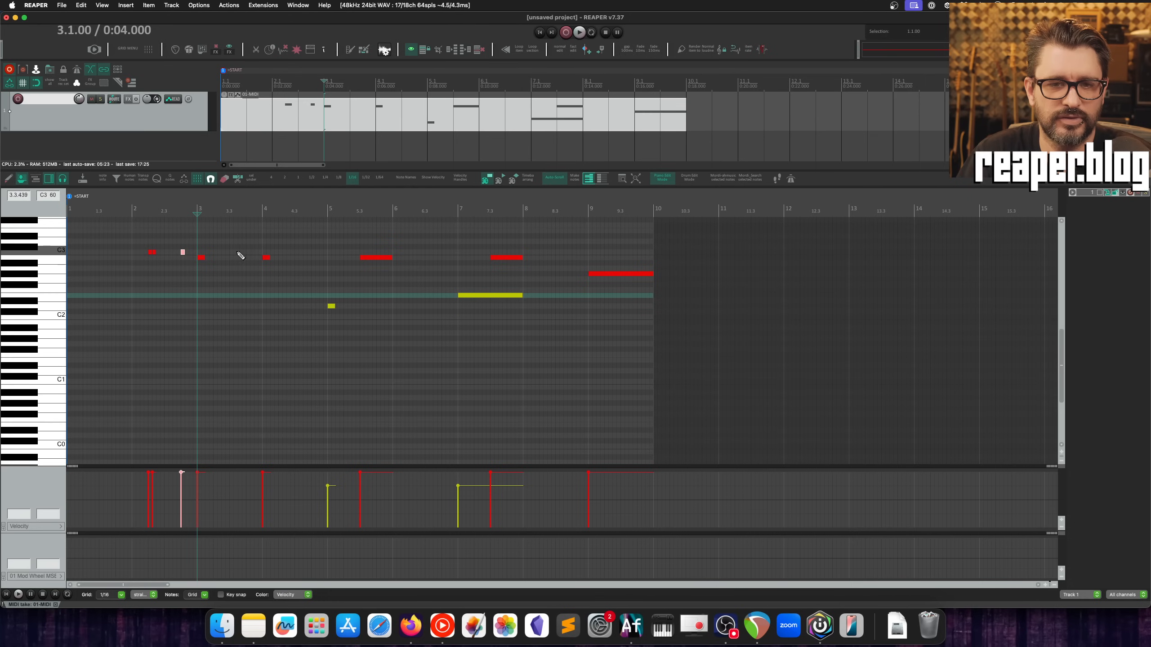
Step: Insert short C3 notes at 3.3 and 4.1, and a half-measure C3 note at measure 7 at wider zoom levels
{"action": "scroll", "coordinate": [241, 256], "scroll_direction": "down", "scroll_amount": 2}
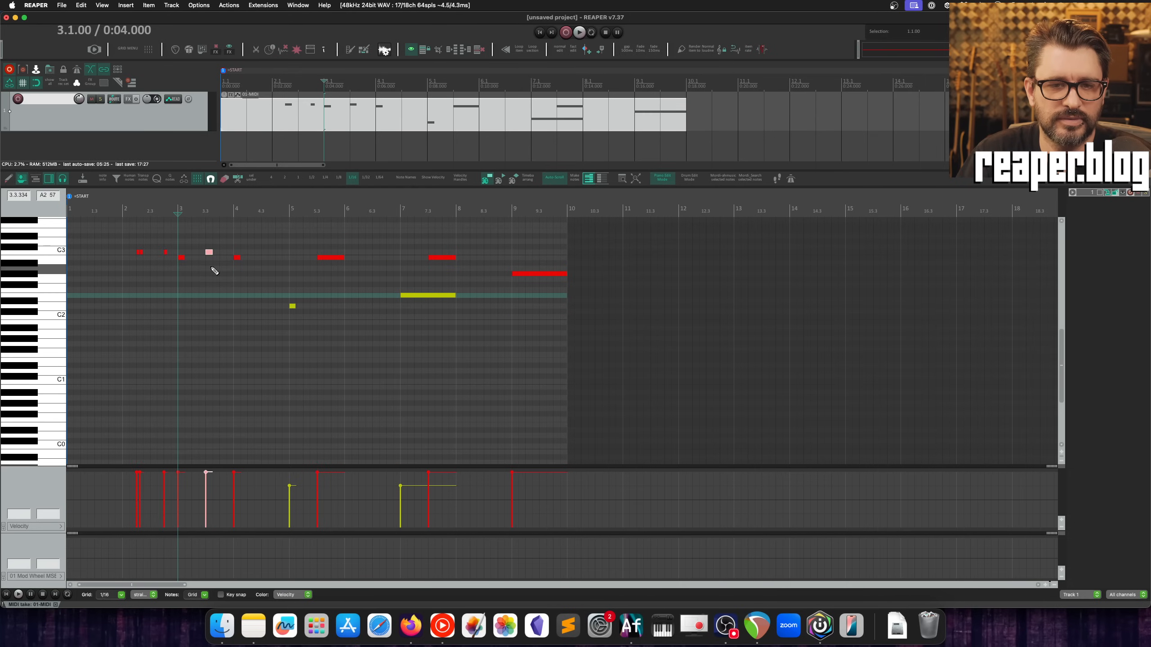
{"action": "scroll", "coordinate": [216, 260], "scroll_direction": "down", "scroll_amount": 3}
{"action": "scroll", "coordinate": [176, 253], "scroll_direction": "down", "scroll_amount": 1}
{"action": "scroll", "coordinate": [172, 252], "scroll_direction": "down", "scroll_amount": 1}
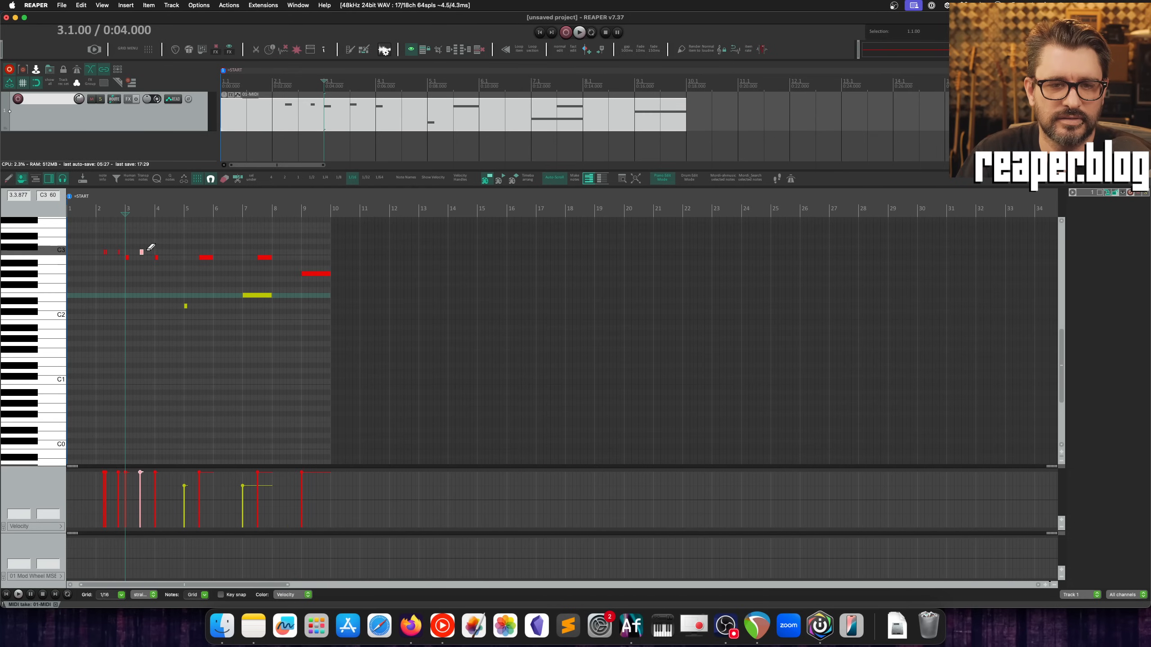
{"action": "scroll", "coordinate": [156, 254], "scroll_direction": "down", "scroll_amount": 5}
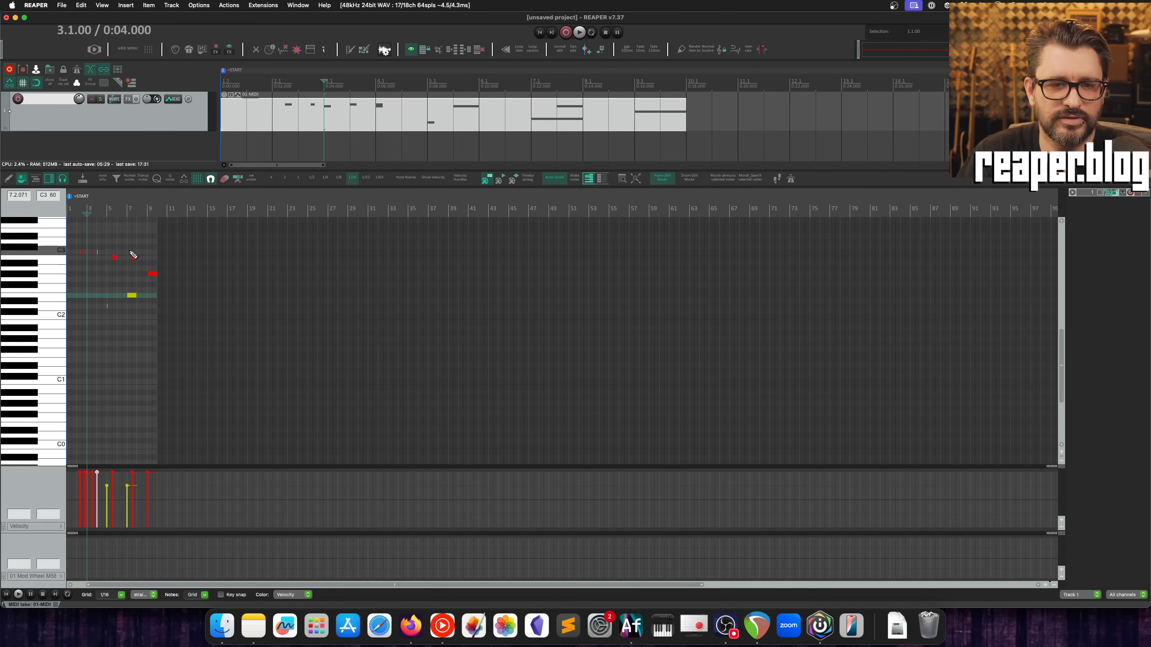
{"action": "scroll", "coordinate": [135, 267], "scroll_direction": "up", "scroll_amount": 10}
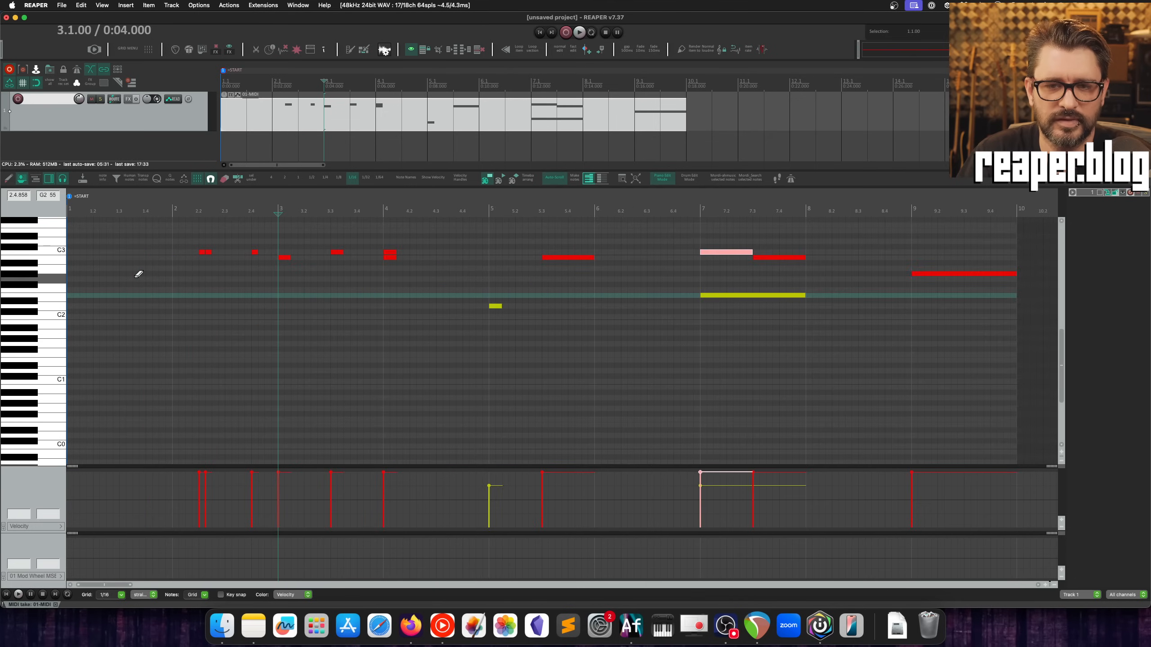
{"action": "scroll", "coordinate": [450, 265], "scroll_direction": "down", "scroll_amount": 4}
{"action": "scroll", "coordinate": [449, 265], "scroll_direction": "up", "scroll_amount": 3}
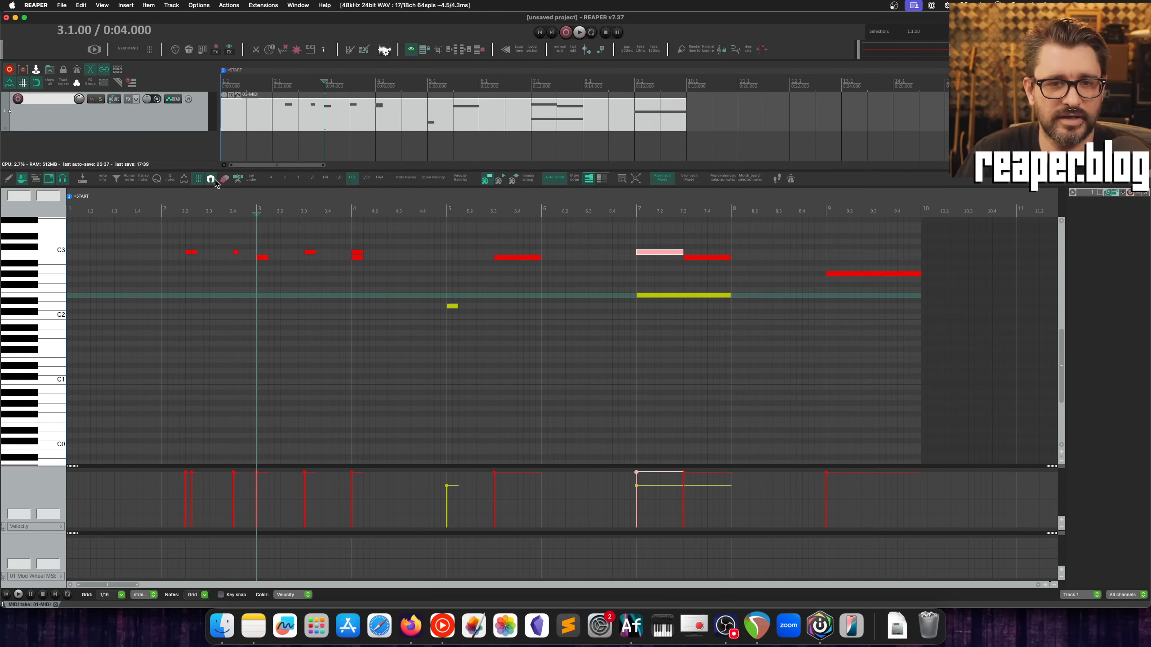
Step: Turn off Snap to visible grid in the MIDI editor's snap options
{"action": "right_click", "coordinate": [211, 179]}
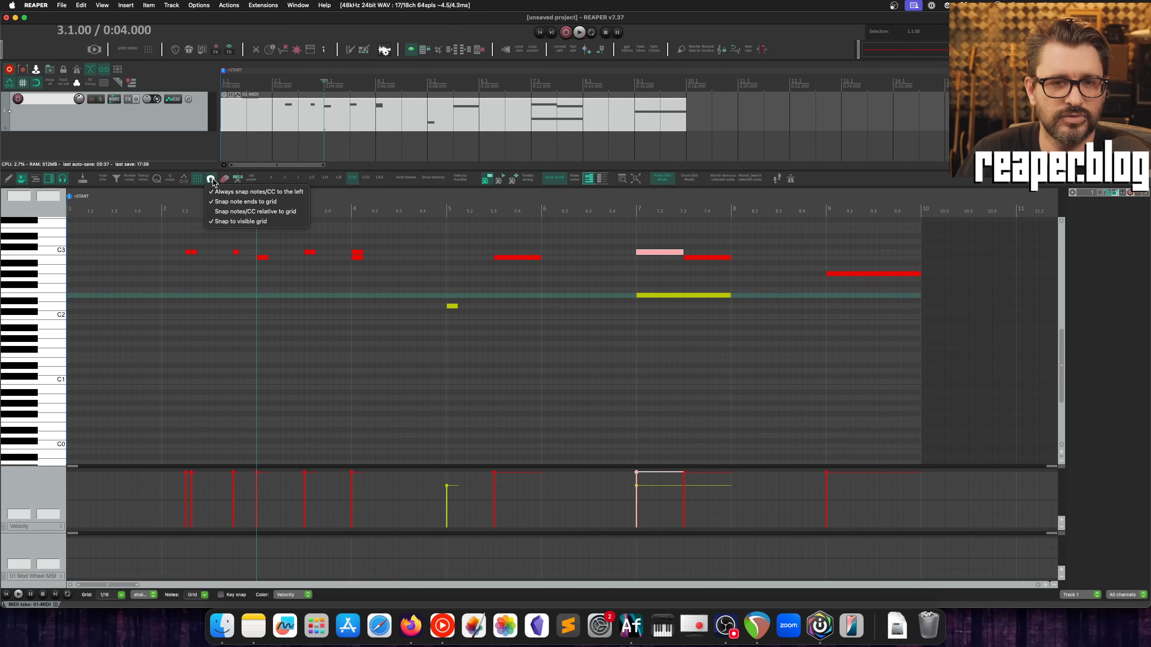
{"action": "left_click", "coordinate": [245, 222]}
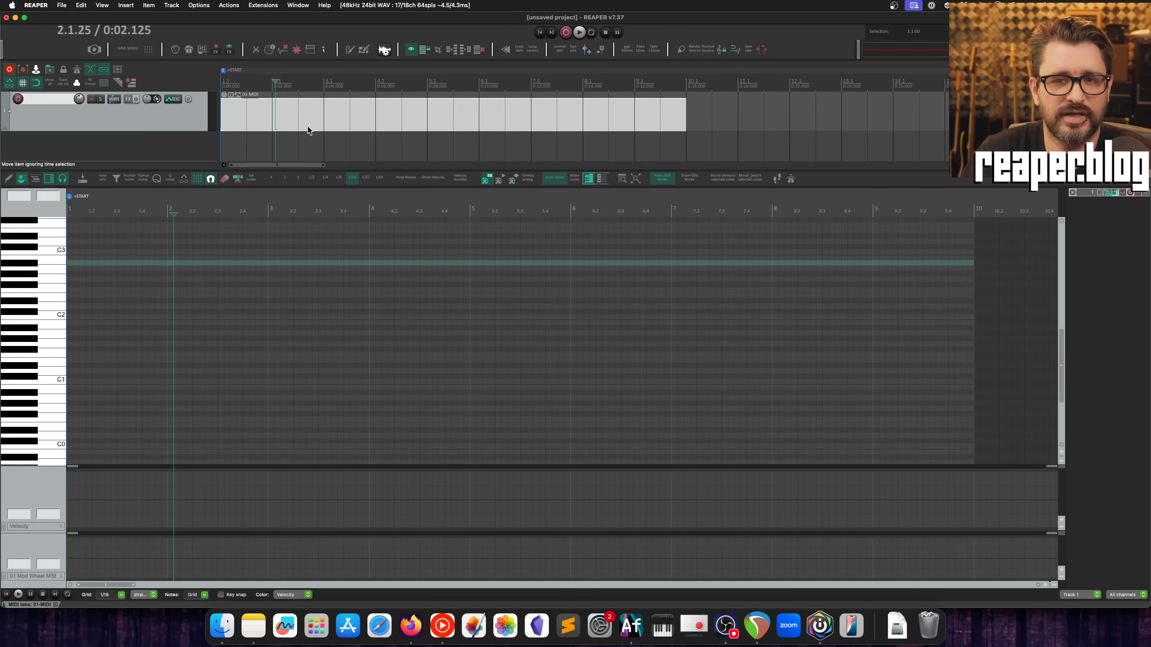
Step: Move the empty MIDI item to start at measure 9 and add a three-measure MIDI item starting at 20.3
{"action": "left_click", "coordinate": [340, 124]}
{"action": "scroll", "coordinate": [338, 120], "scroll_direction": "down", "scroll_amount": 4}
{"action": "left_click_drag", "start_coordinate": [282, 115], "coordinate": [502, 112]}
{"action": "left_click", "coordinate": [370, 120]}
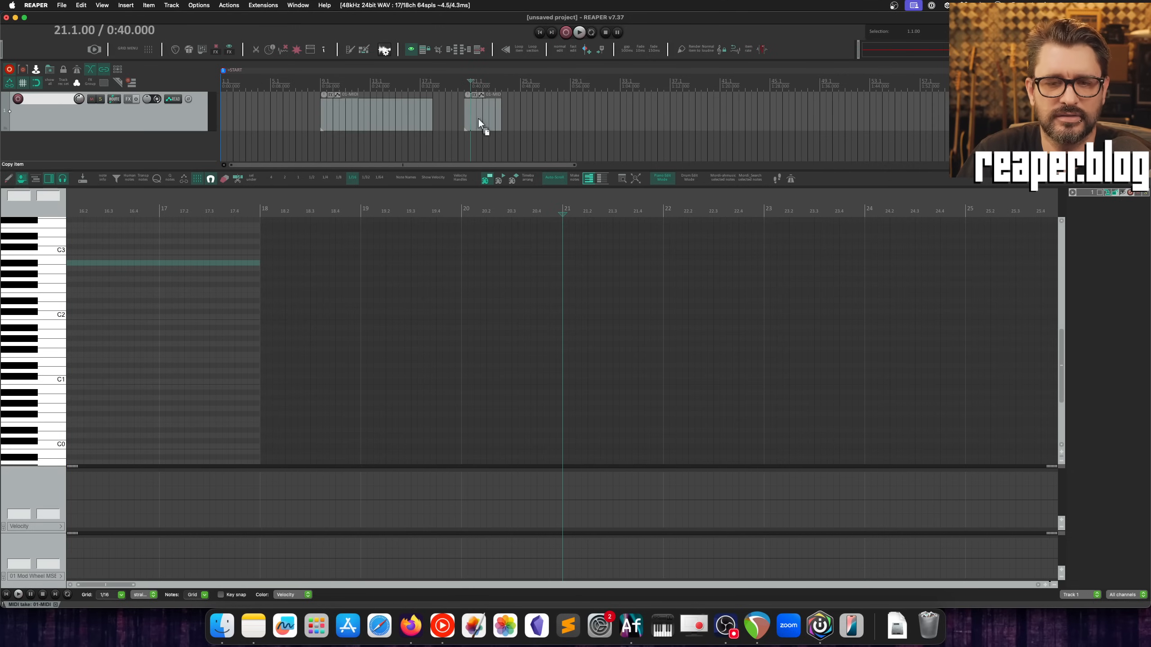
Step: Select both MIDI items on the track and glue them
{"action": "left_click", "coordinate": [478, 119]}
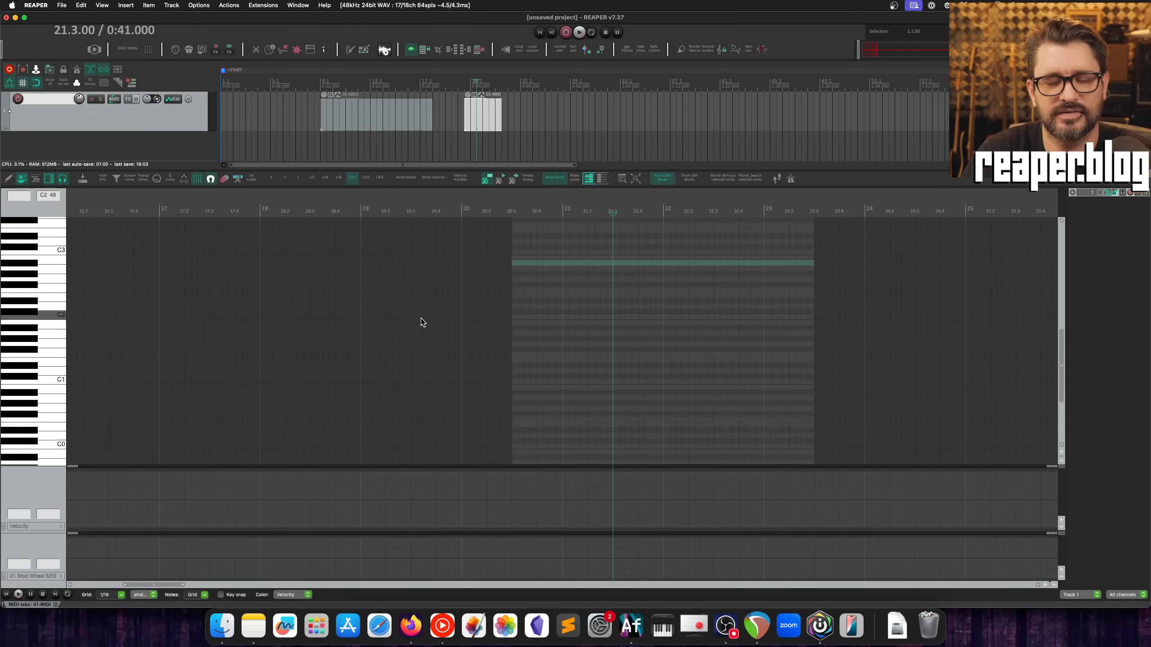
{"action": "left_click", "coordinate": [402, 114]}
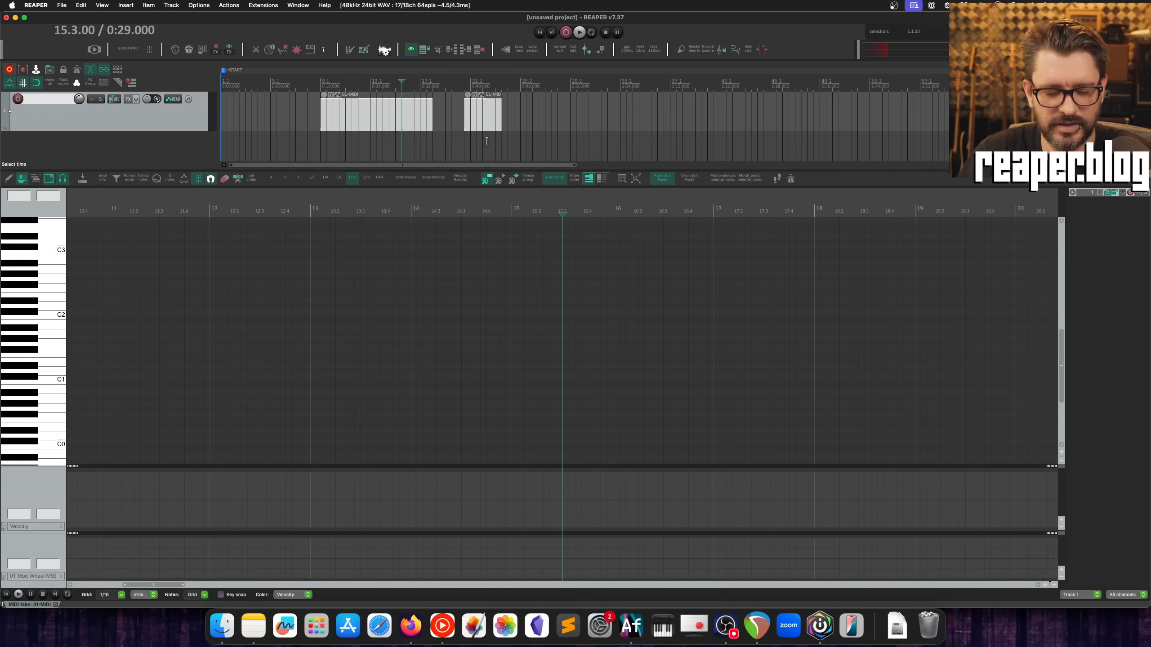
{"action": "right_click", "coordinate": [413, 112]}
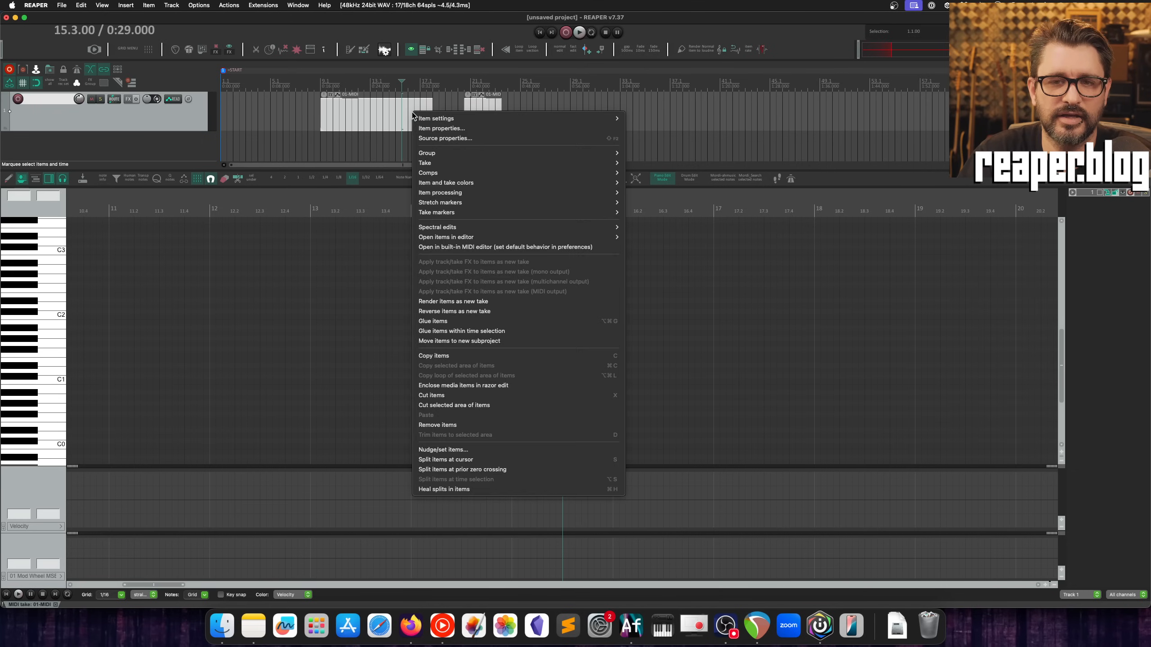
{"action": "left_click", "coordinate": [434, 322]}
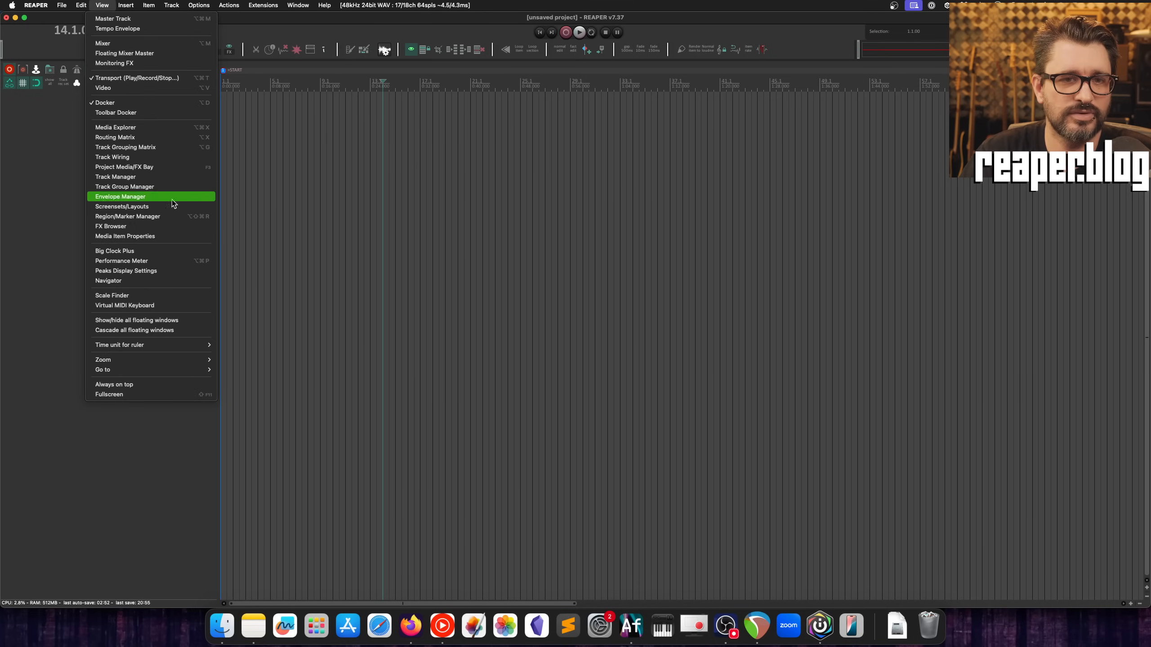
Step: Open Big Clock Plus, enlarge its window and place it over the arrange area
{"action": "left_click", "coordinate": [164, 251]}
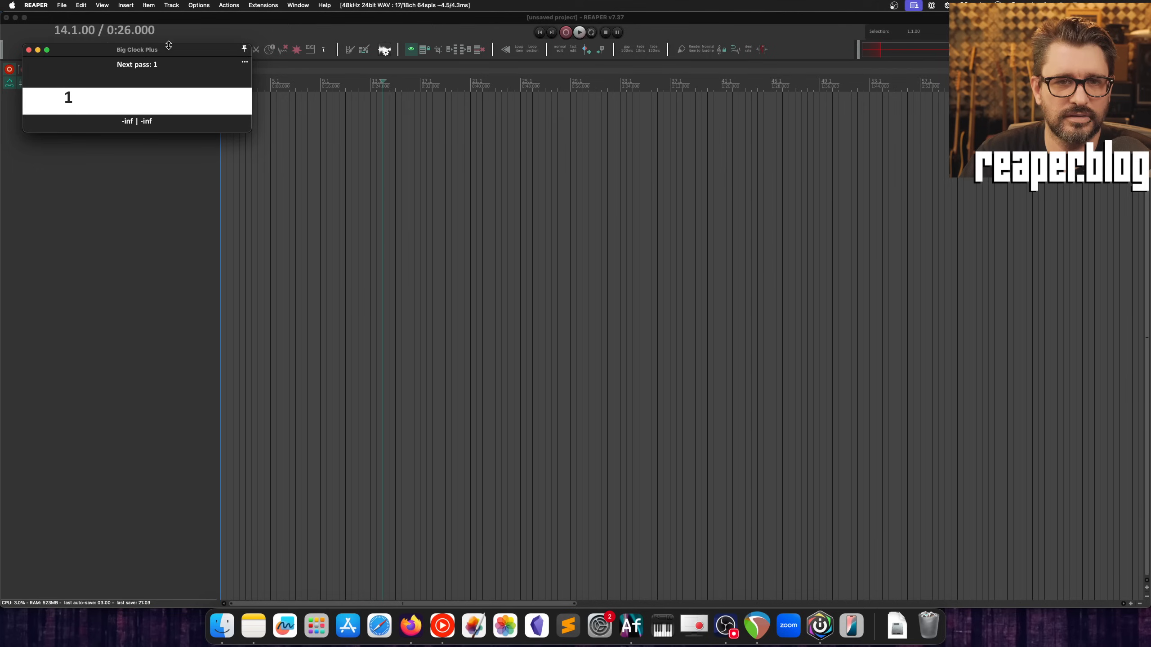
{"action": "left_click_drag", "start_coordinate": [168, 50], "coordinate": [323, 121]}
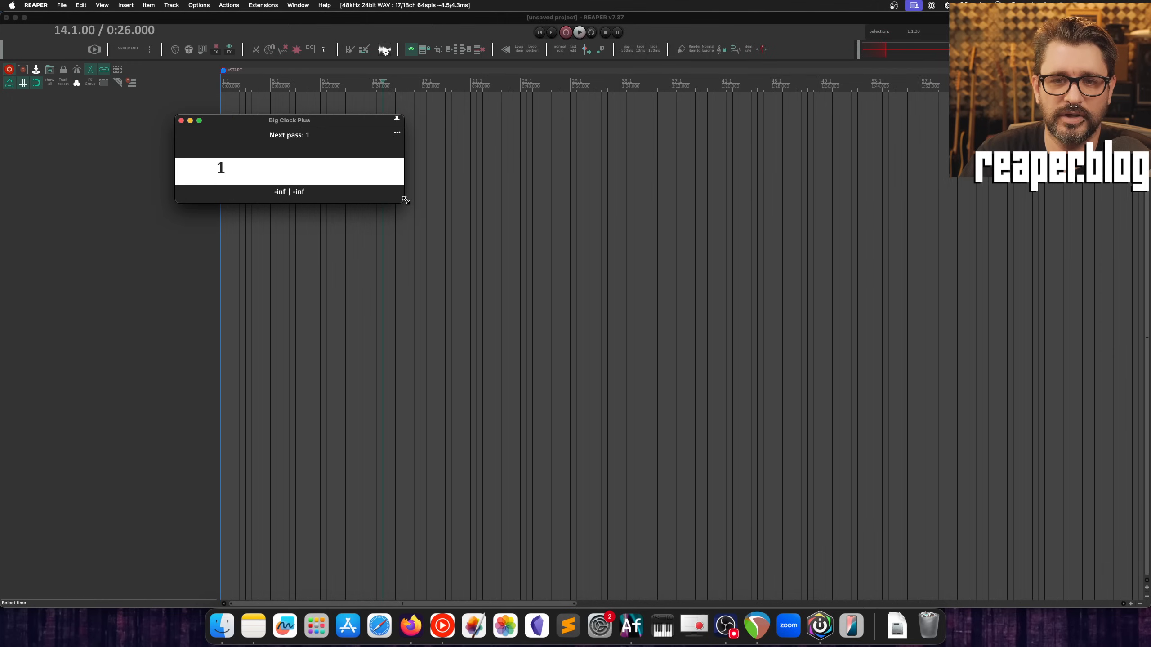
{"action": "left_click_drag", "start_coordinate": [403, 202], "coordinate": [625, 417]}
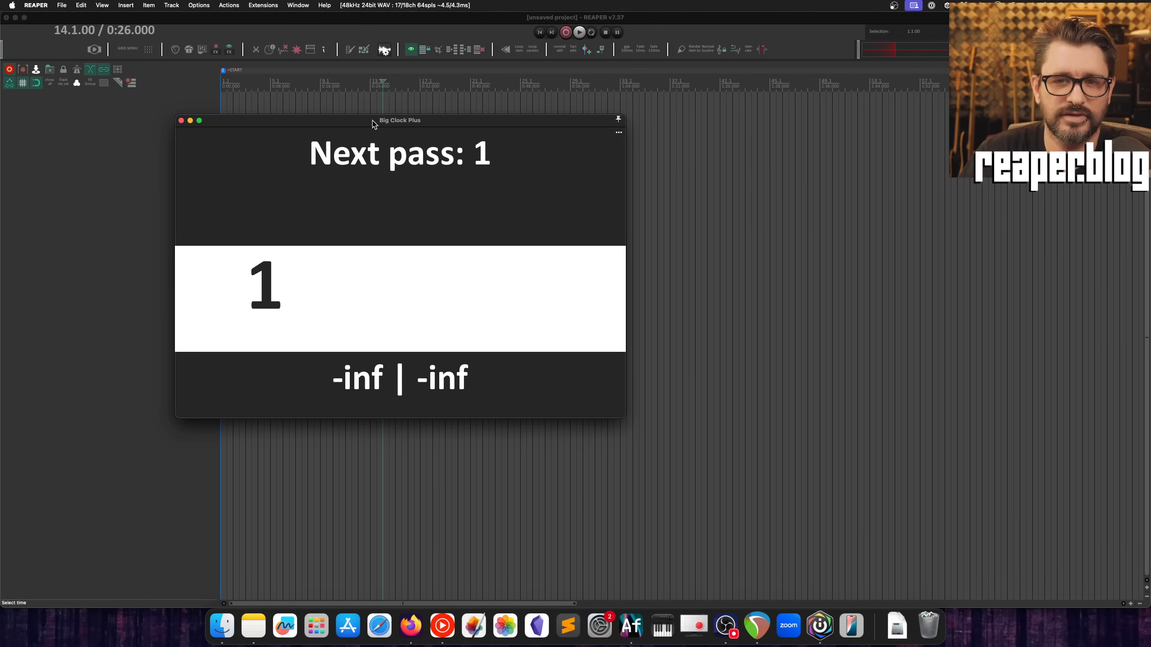
{"action": "left_click_drag", "start_coordinate": [372, 120], "coordinate": [435, 108]}
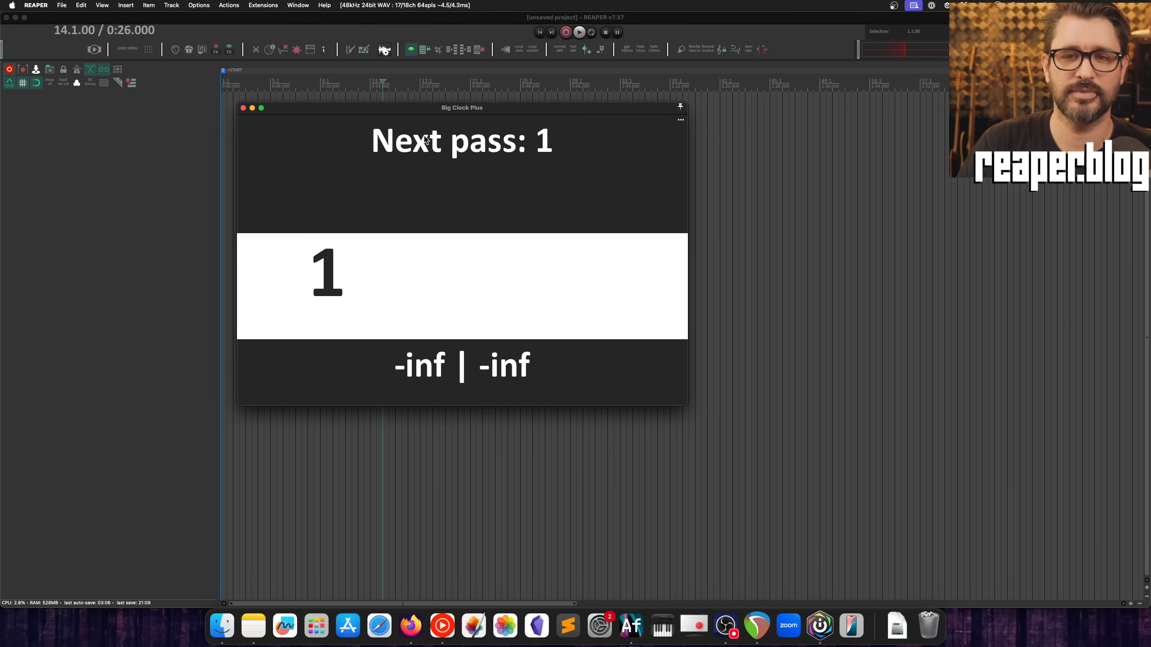
Step: Open the extended Big Clock Plus display settings and hide the project time position, $rectag and recording pass lines
{"action": "left_click", "coordinate": [311, 163]}
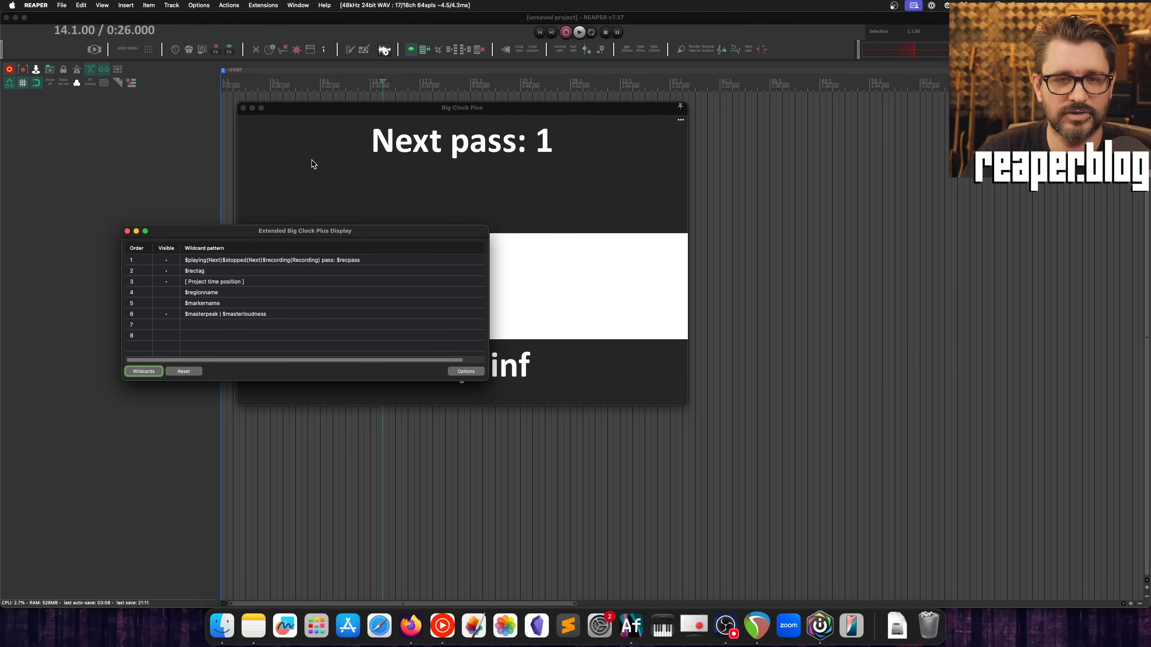
{"action": "left_click_drag", "start_coordinate": [315, 230], "coordinate": [280, 153]}
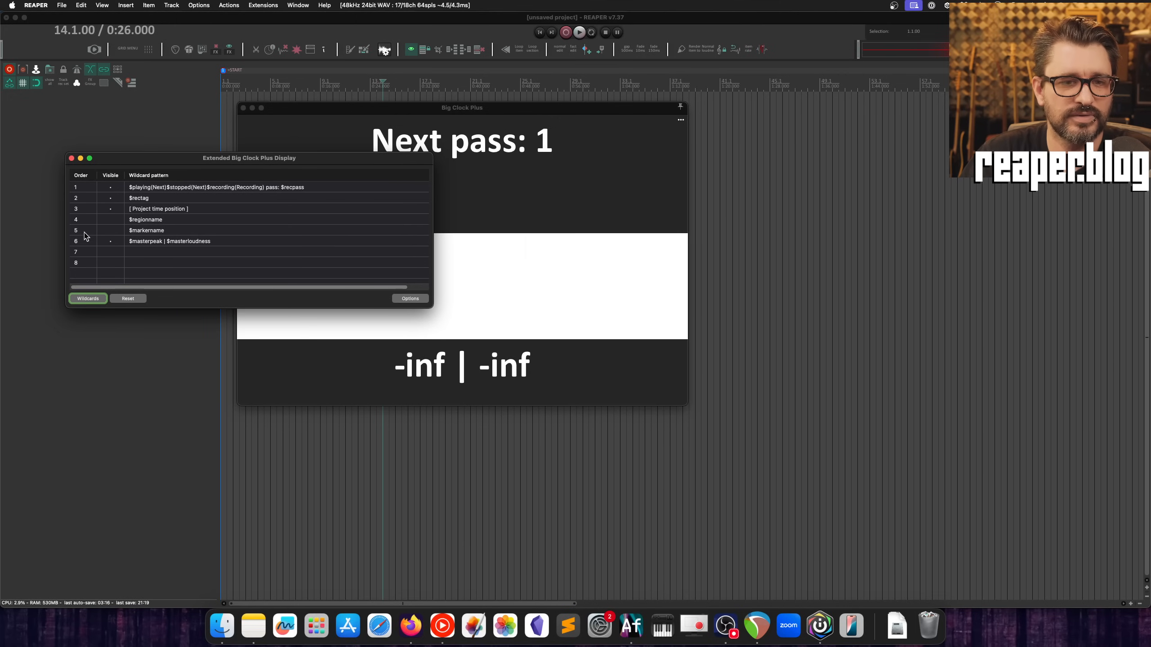
{"action": "left_click_drag", "start_coordinate": [175, 161], "coordinate": [166, 133]}
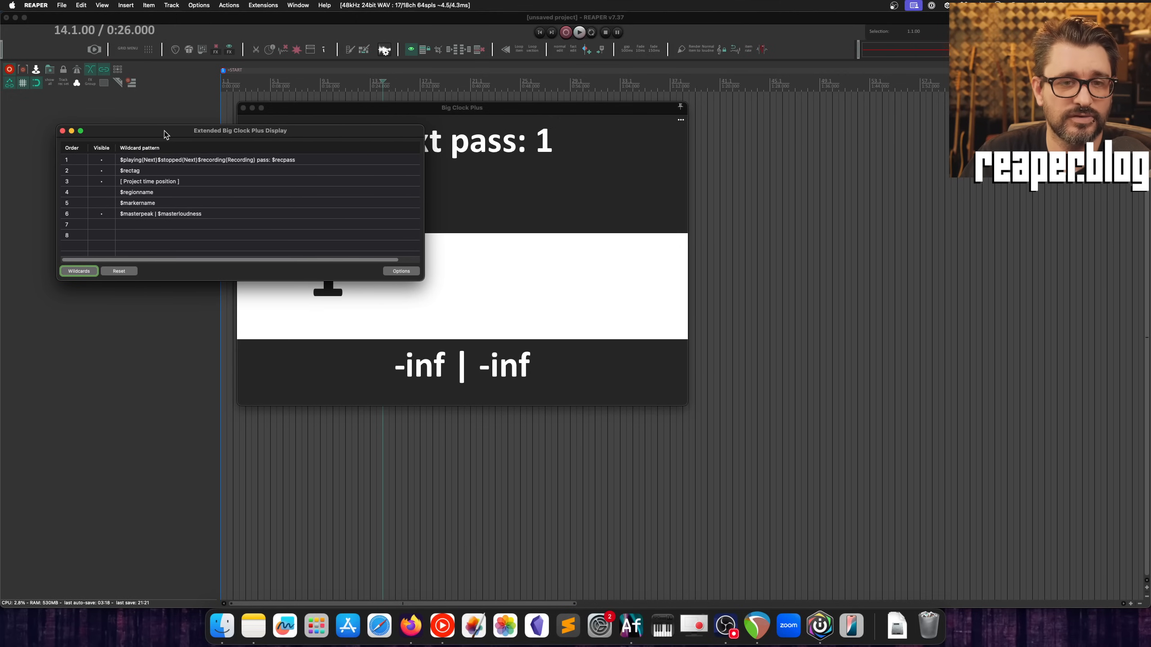
{"action": "left_click", "coordinate": [107, 182]}
{"action": "left_click", "coordinate": [107, 171]}
{"action": "left_click", "coordinate": [103, 160]}
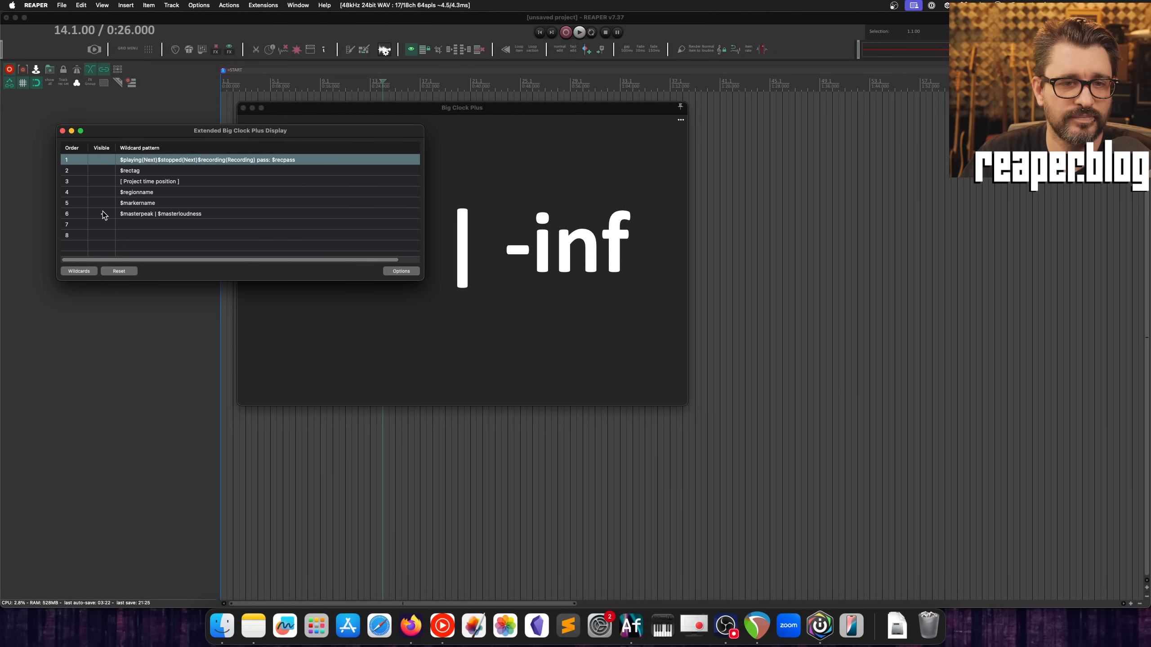
Step: Hide the $masterpeak | $masterloudness line and leave only the $rectag line visible in the clock
{"action": "left_click", "coordinate": [104, 215]}
{"action": "left_click", "coordinate": [104, 215]}
{"action": "left_click", "coordinate": [104, 215]}
{"action": "left_click", "coordinate": [107, 171]}
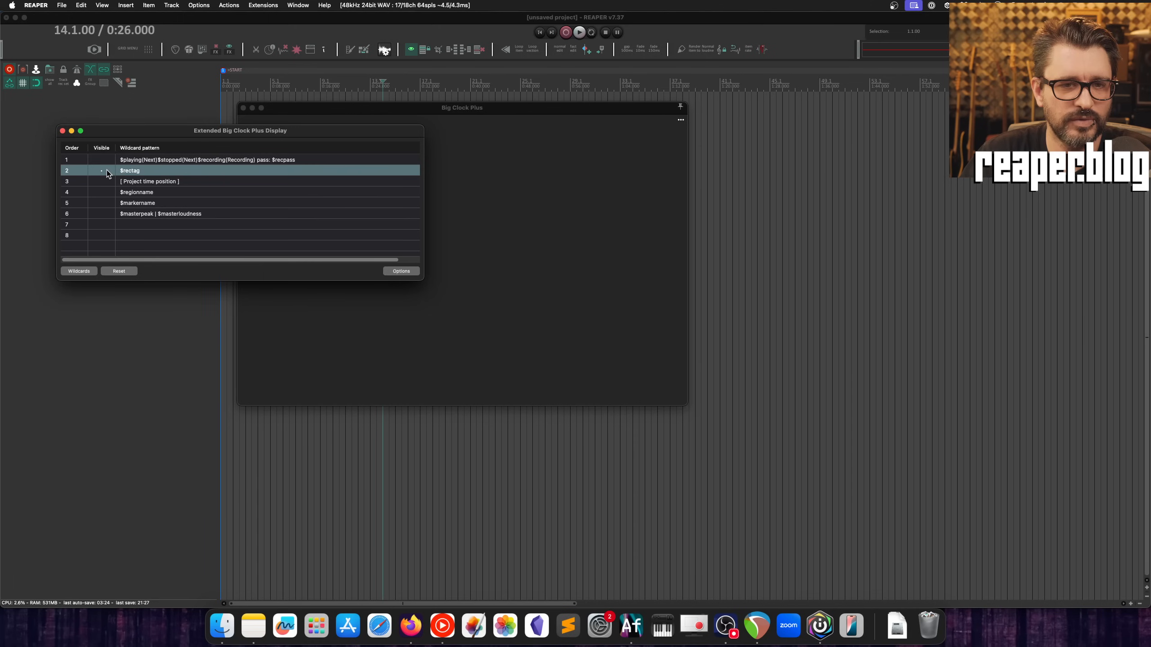
{"action": "left_click", "coordinate": [106, 160]}
{"action": "left_click_drag", "start_coordinate": [127, 131], "coordinate": [132, 240]}
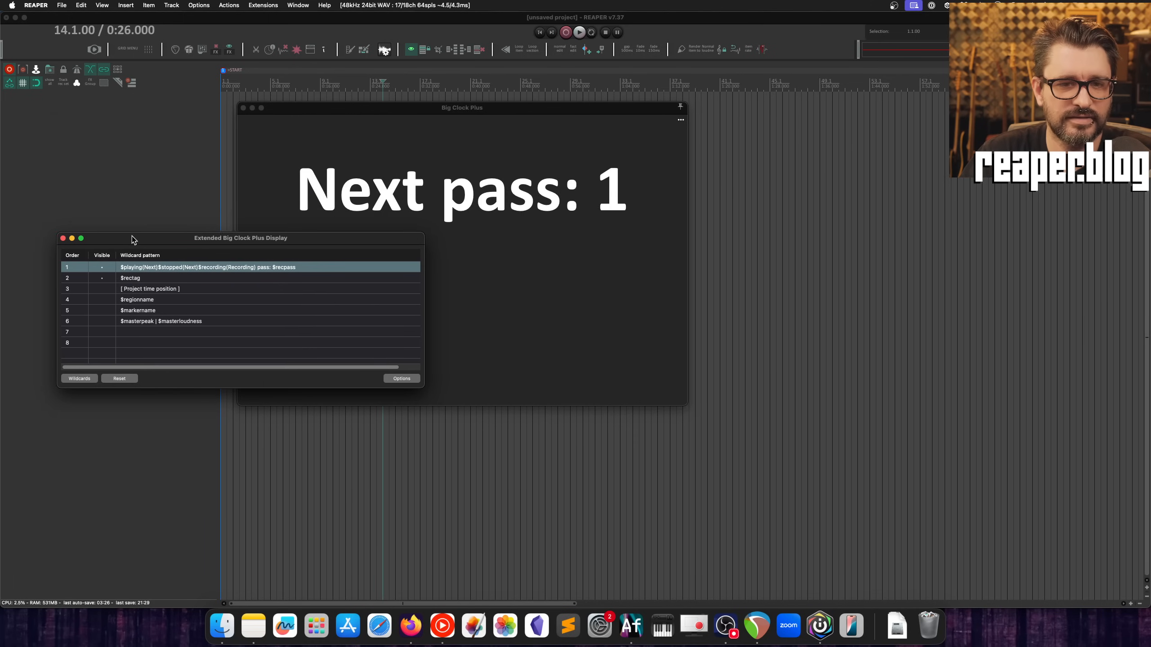
{"action": "left_click", "coordinate": [106, 270]}
{"action": "left_click_drag", "start_coordinate": [216, 241], "coordinate": [164, 244]}
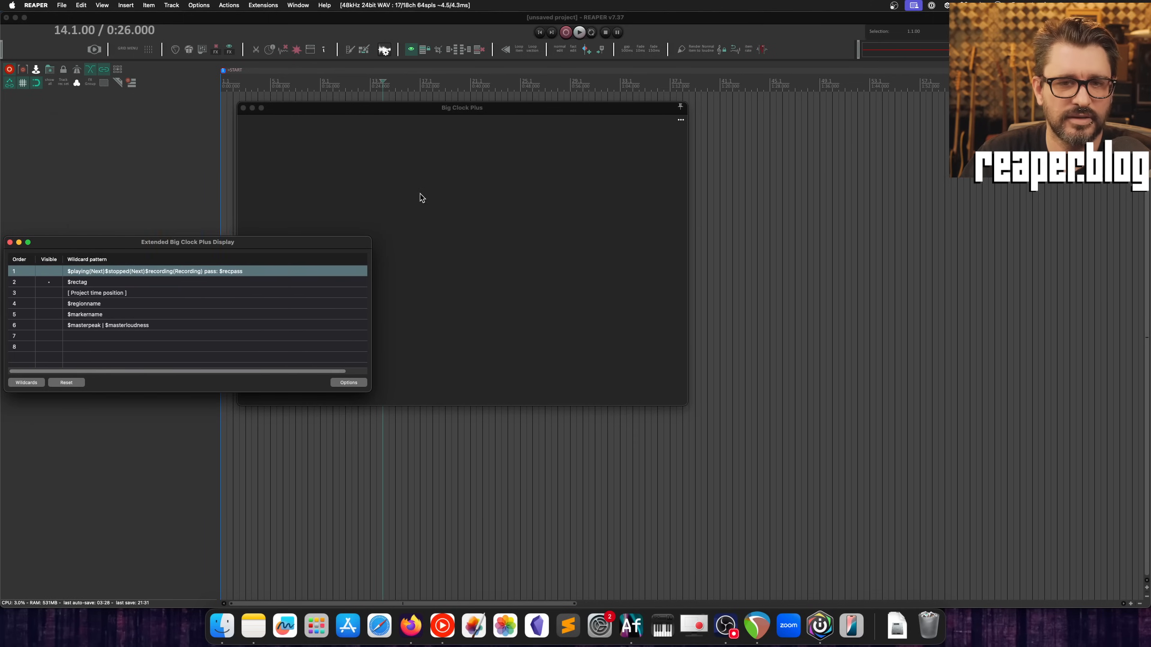
Step: Set the project recording tag to aaa from Big Clock Plus
{"action": "right_click", "coordinate": [425, 164]}
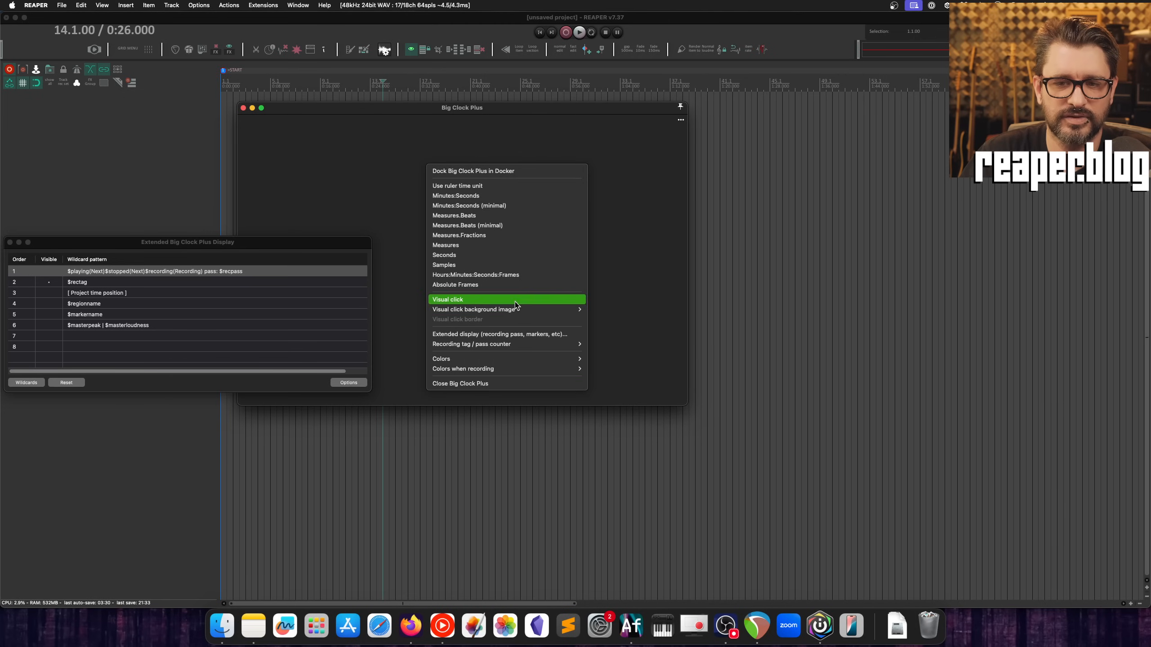
{"action": "mouse_move", "coordinate": [494, 344]}
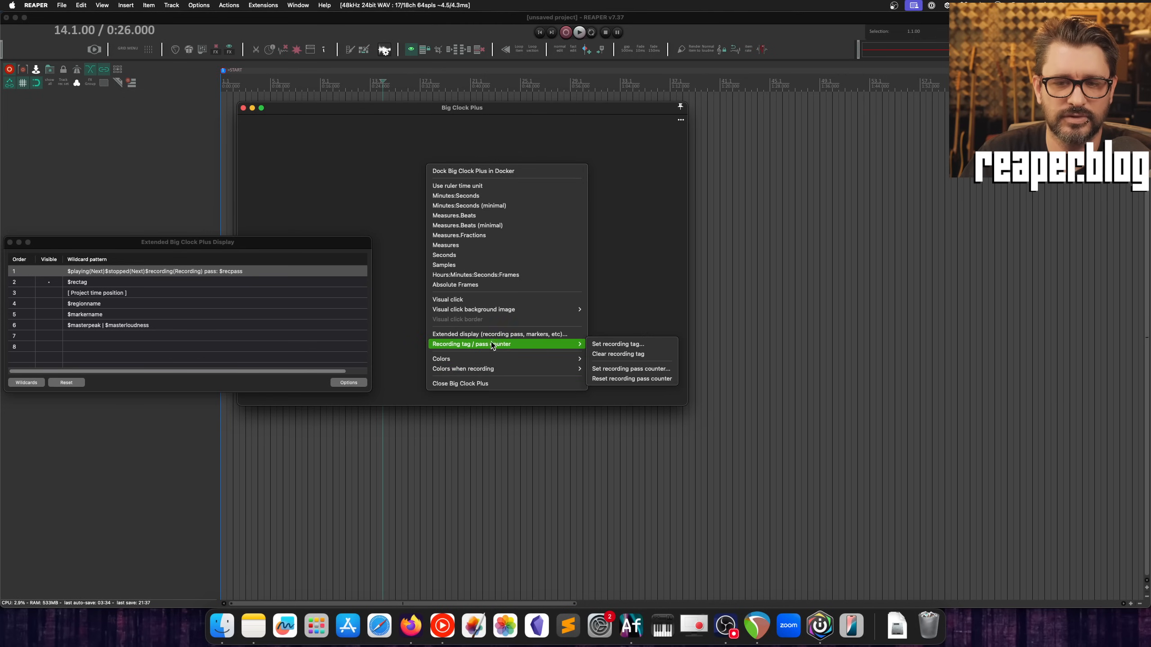
{"action": "left_click", "coordinate": [648, 346]}
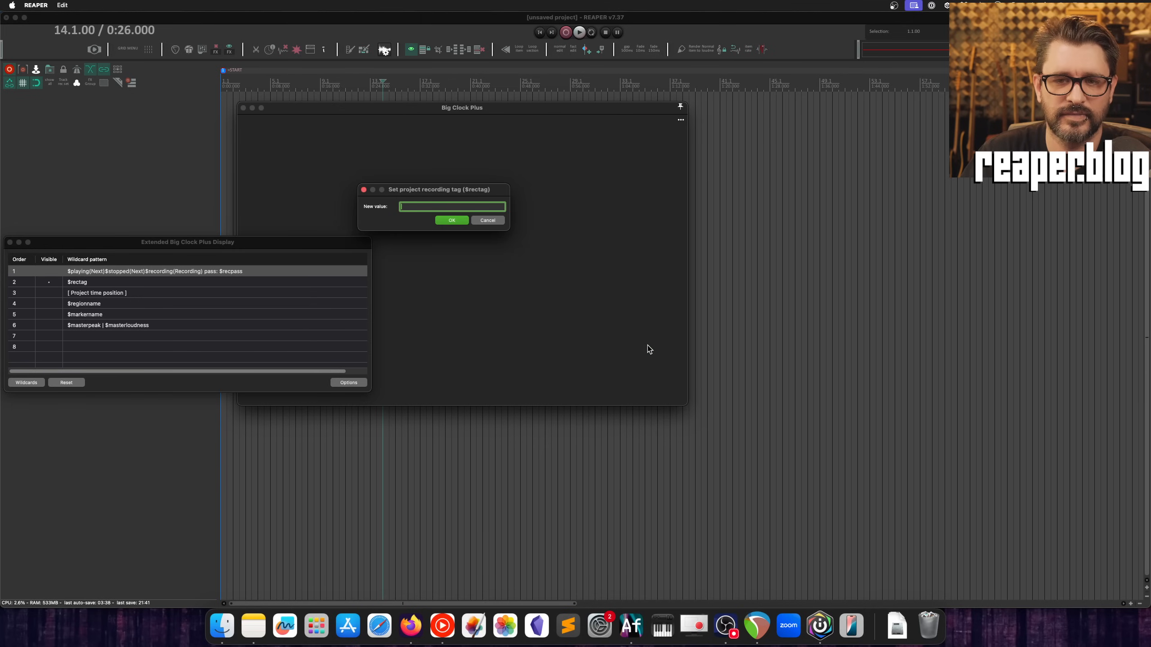
{"action": "type", "text": "aaa"}
{"action": "key", "text": "Return"}
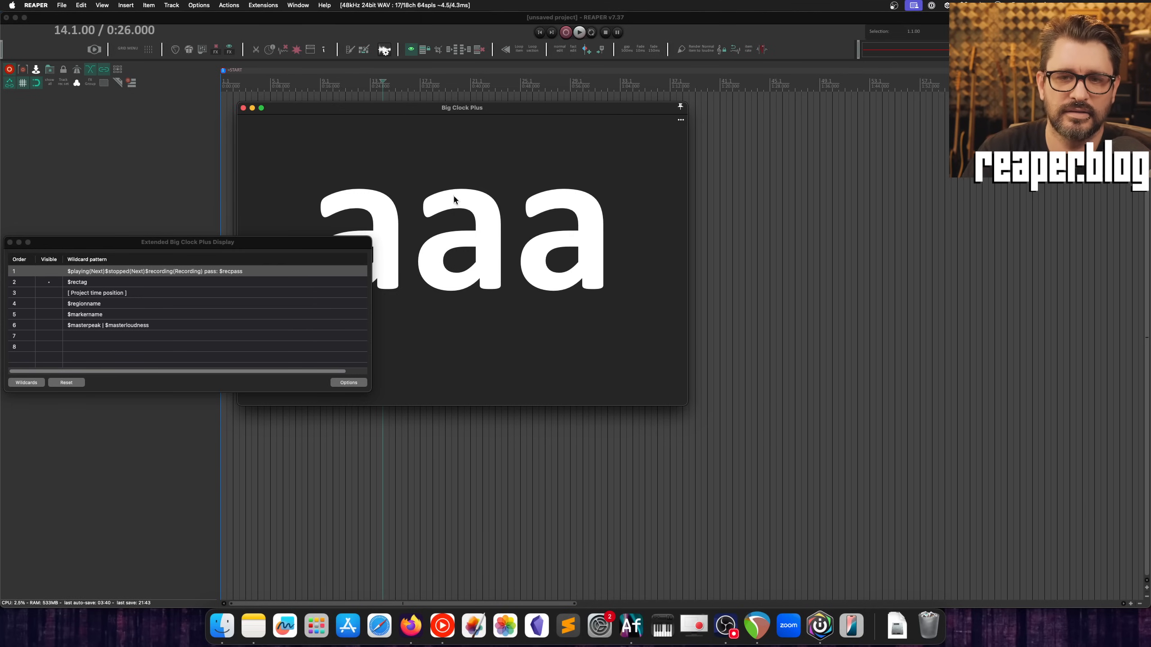
Step: Move the settings and clock windows apart, and change the recording tag to bbb through the clock's tag text
{"action": "left_click_drag", "start_coordinate": [349, 241], "coordinate": [382, 307]}
{"action": "left_click_drag", "start_coordinate": [465, 111], "coordinate": [554, 81]}
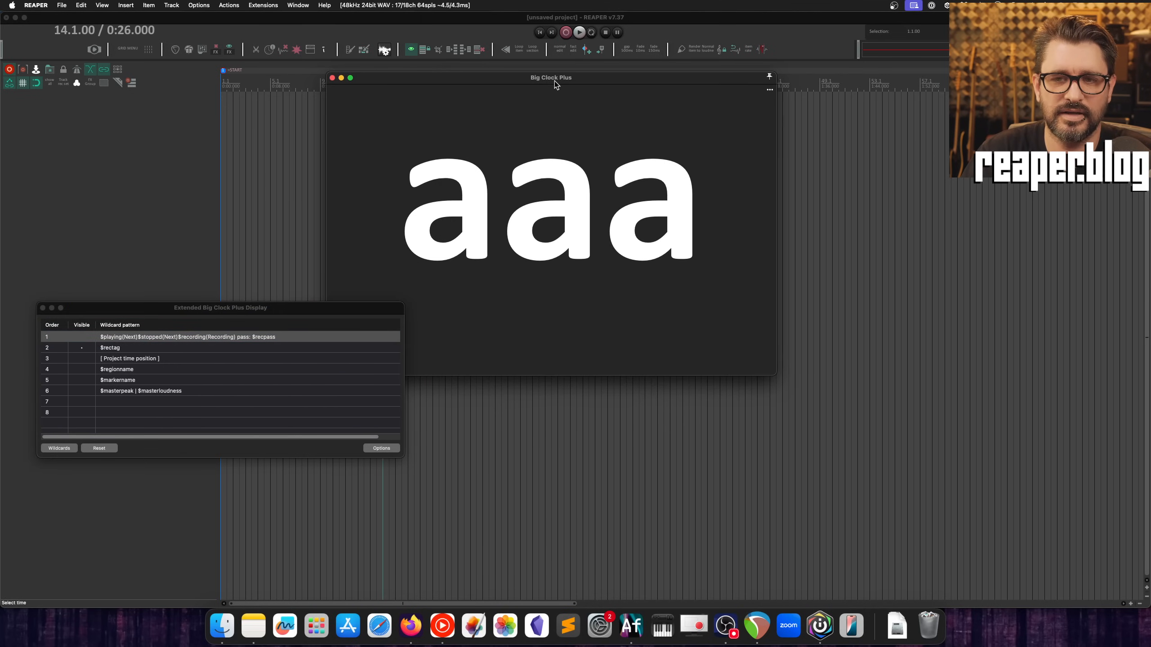
{"action": "left_click", "coordinate": [555, 214]}
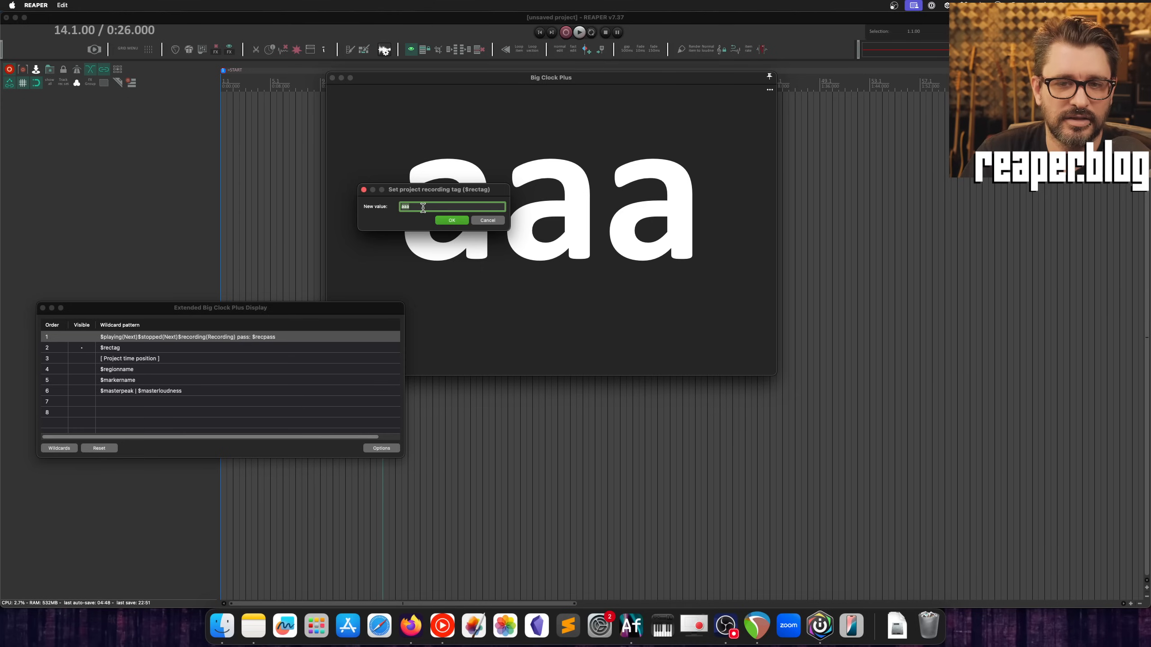
{"action": "type", "text": "bbb"}
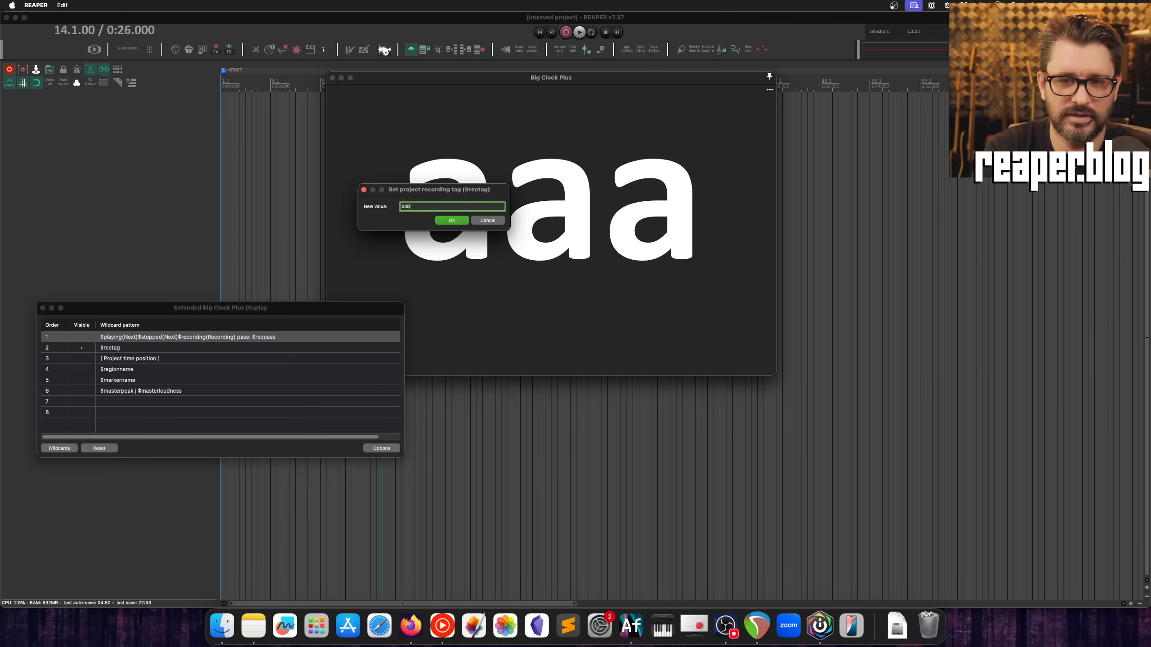
{"action": "key", "text": "Return"}
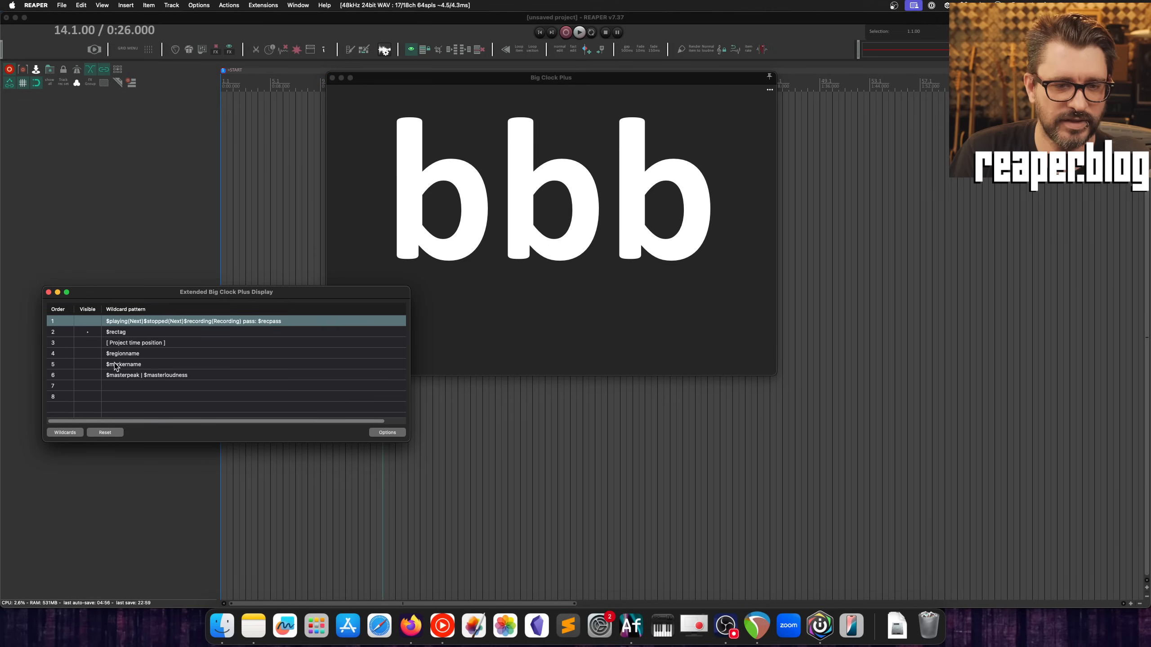
Step: Show the recording pass line in Big Clock Plus and set the project recording pass counter to 5
{"action": "left_click", "coordinate": [83, 323]}
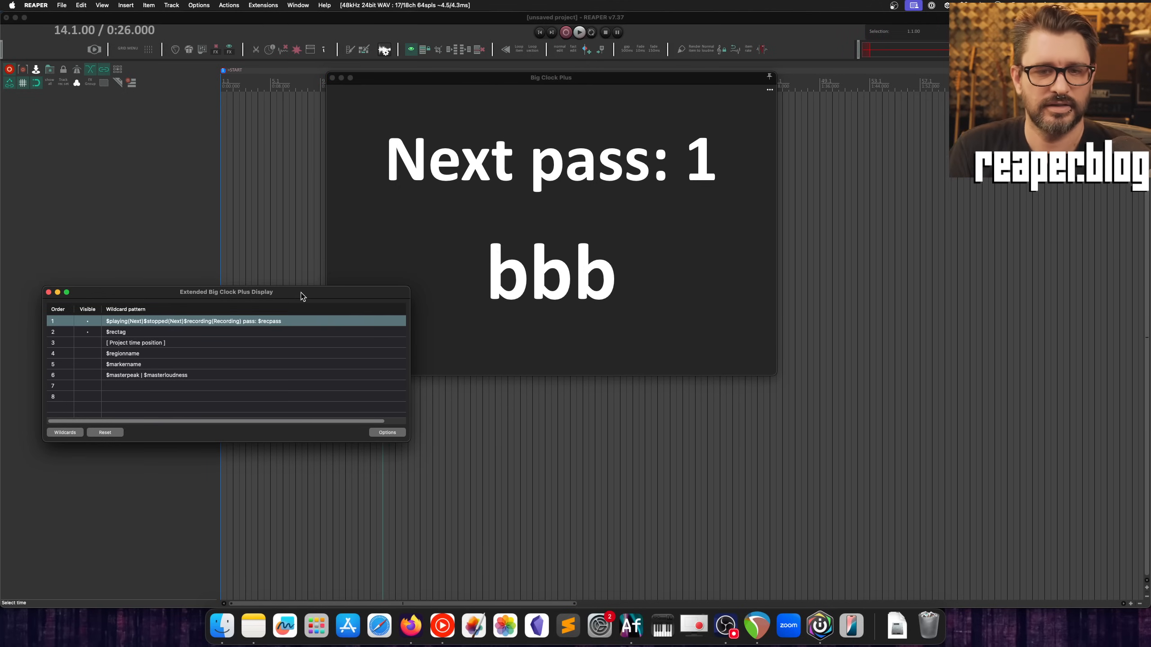
{"action": "left_click_drag", "start_coordinate": [303, 294], "coordinate": [290, 249]}
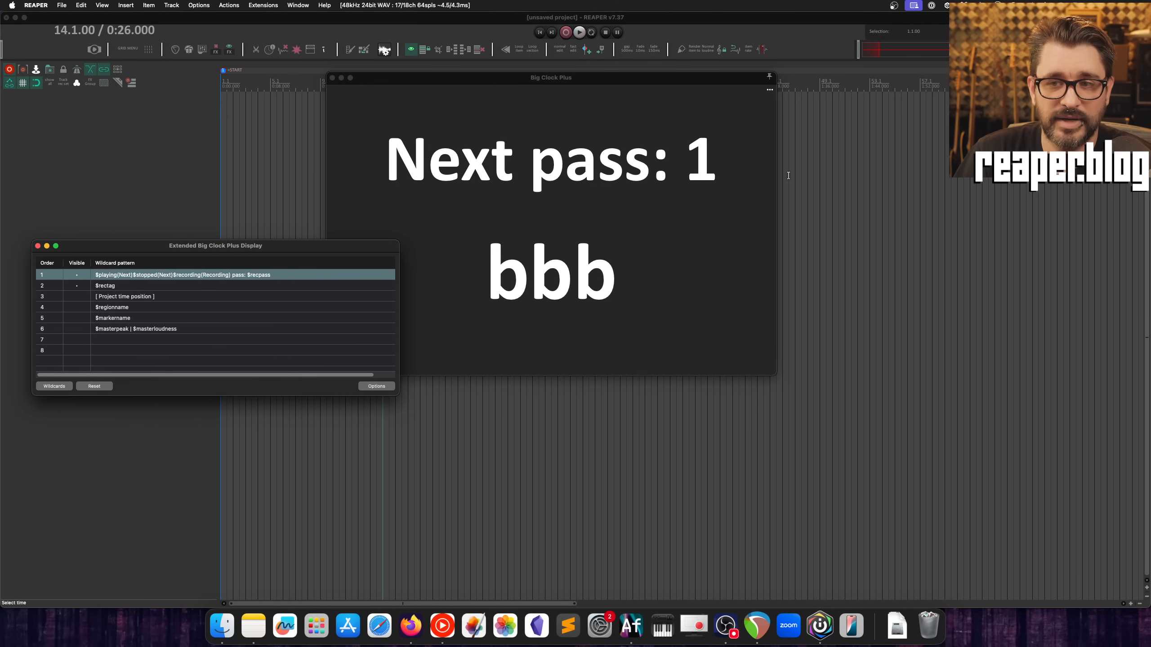
{"action": "left_click", "coordinate": [704, 164]}
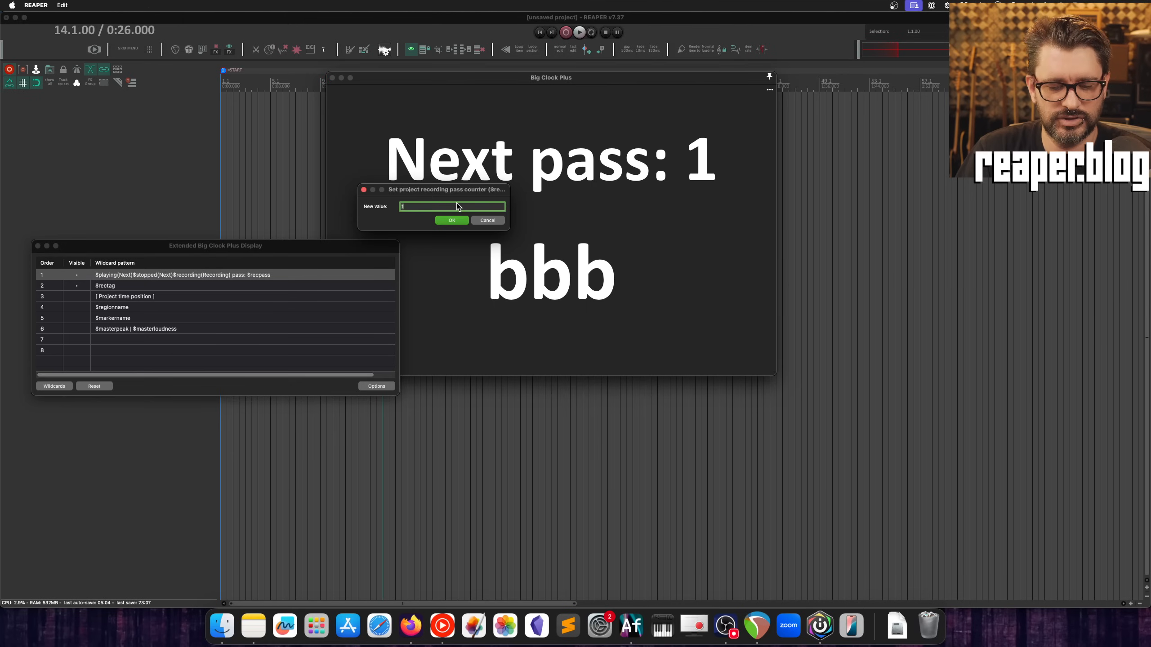
{"action": "type", "text": "5"}
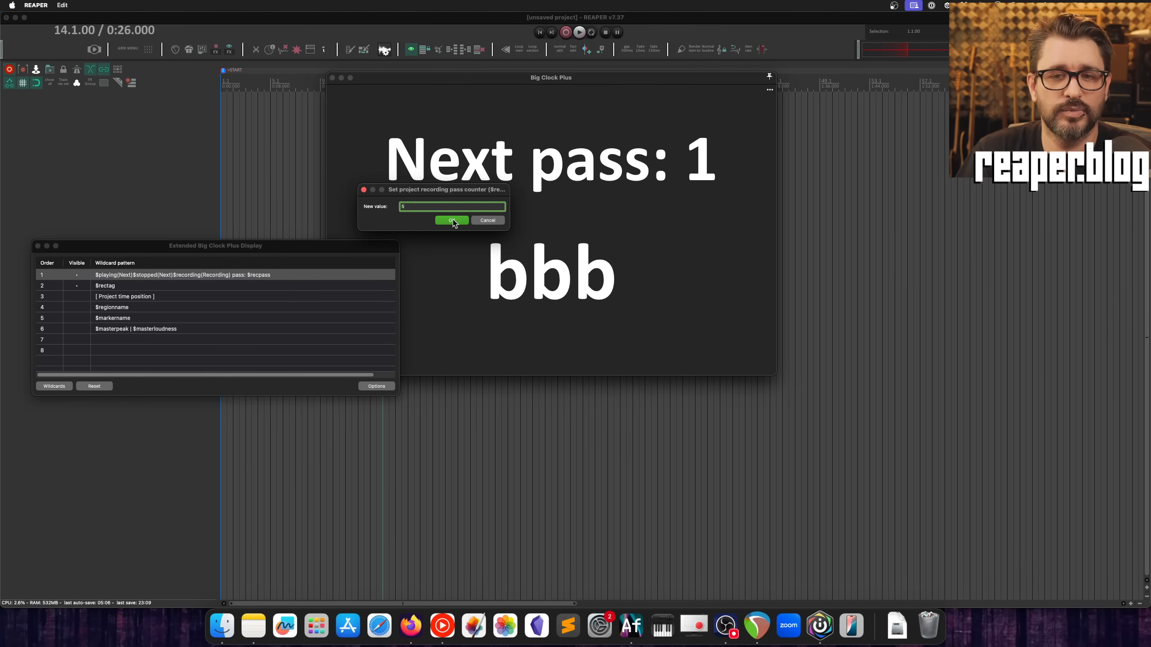
{"action": "left_click", "coordinate": [453, 220]}
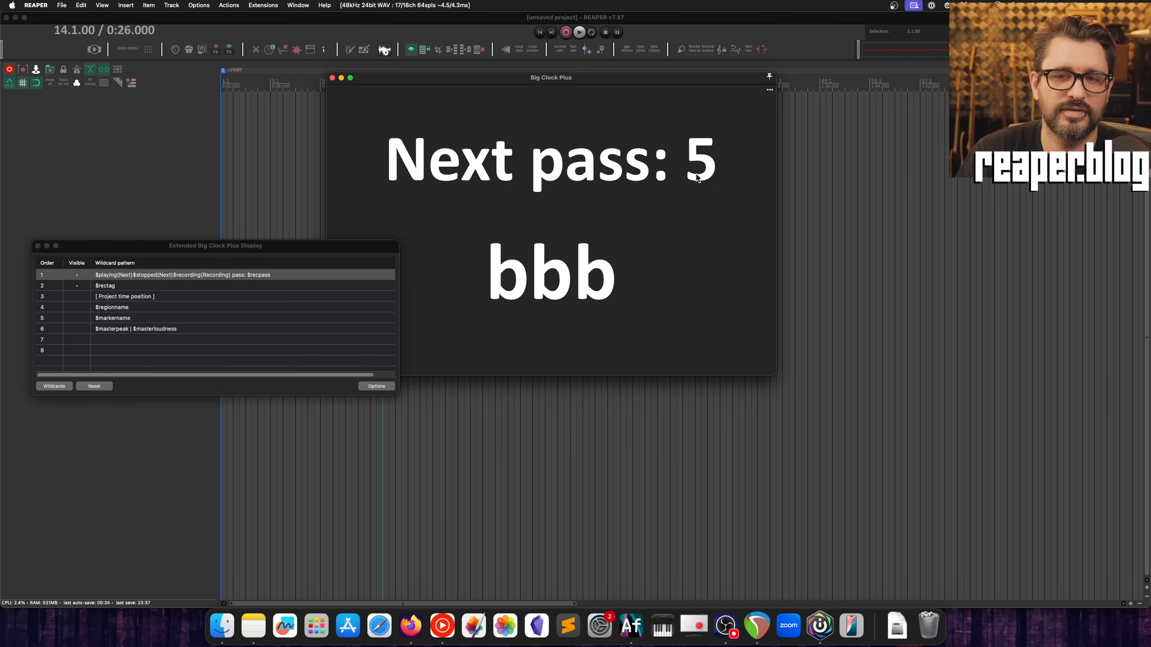
Step: Move the clock clear of the upper timeline, and add a new track armed for recording
{"action": "left_click_drag", "start_coordinate": [619, 82], "coordinate": [619, 140]}
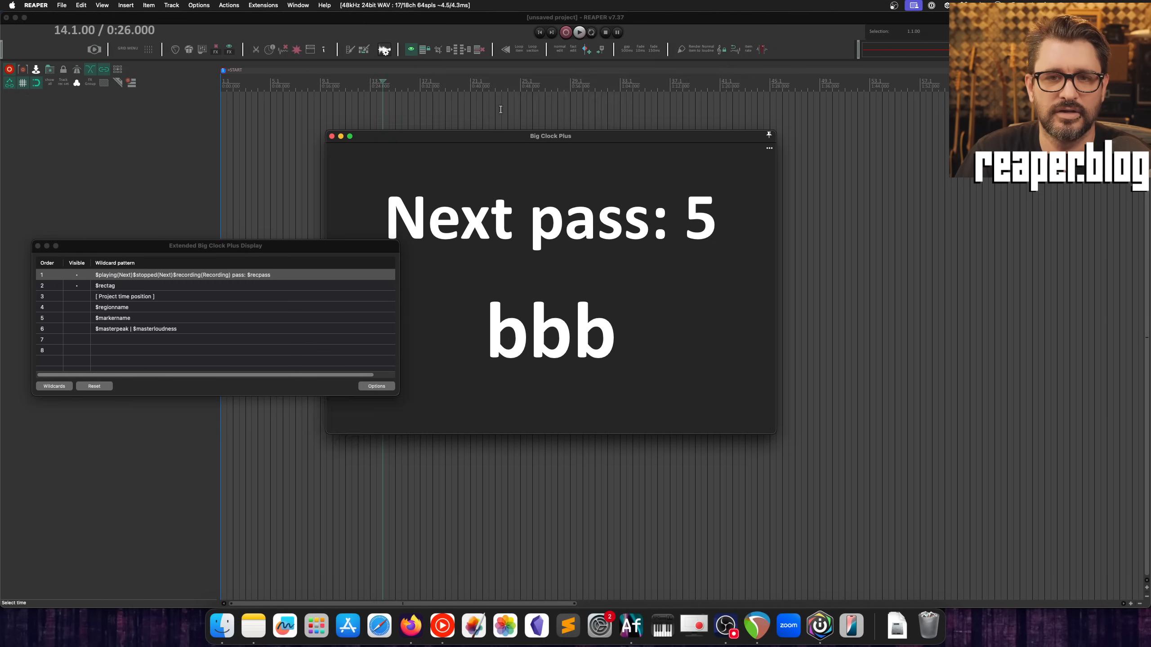
{"action": "left_click", "coordinate": [438, 102]}
{"action": "double_click", "coordinate": [113, 115]}
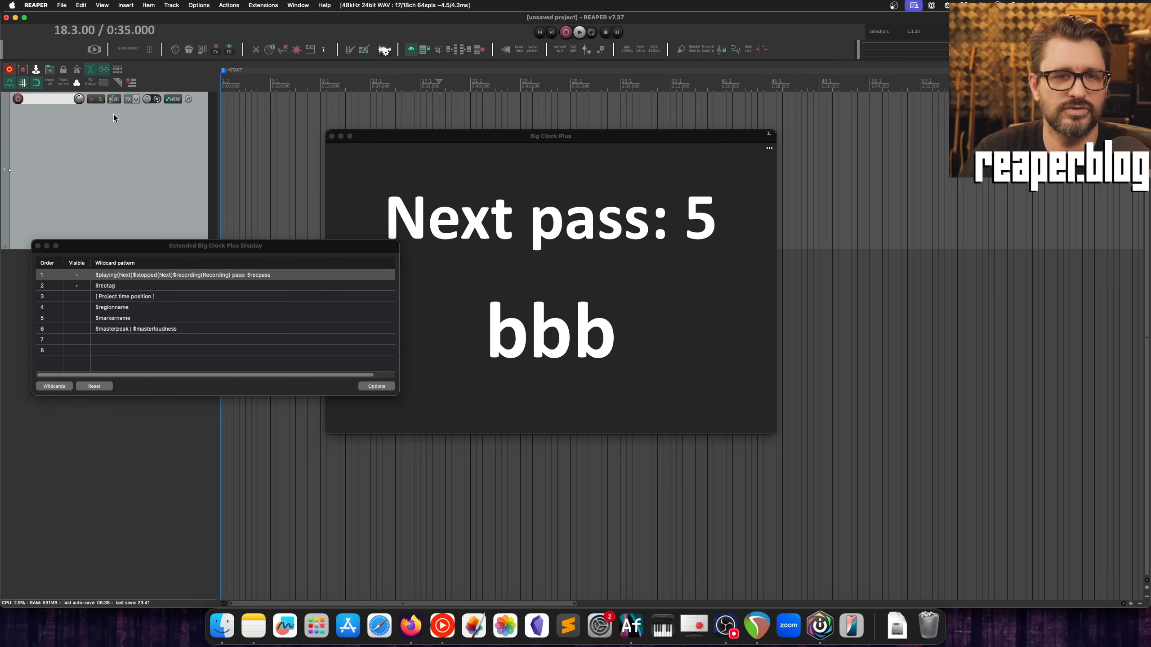
{"action": "left_click", "coordinate": [18, 99]}
Step: Record two short takes on the armed track, starting at 20.1.00 and 21.3.00
{"action": "key", "text": "super+r"}
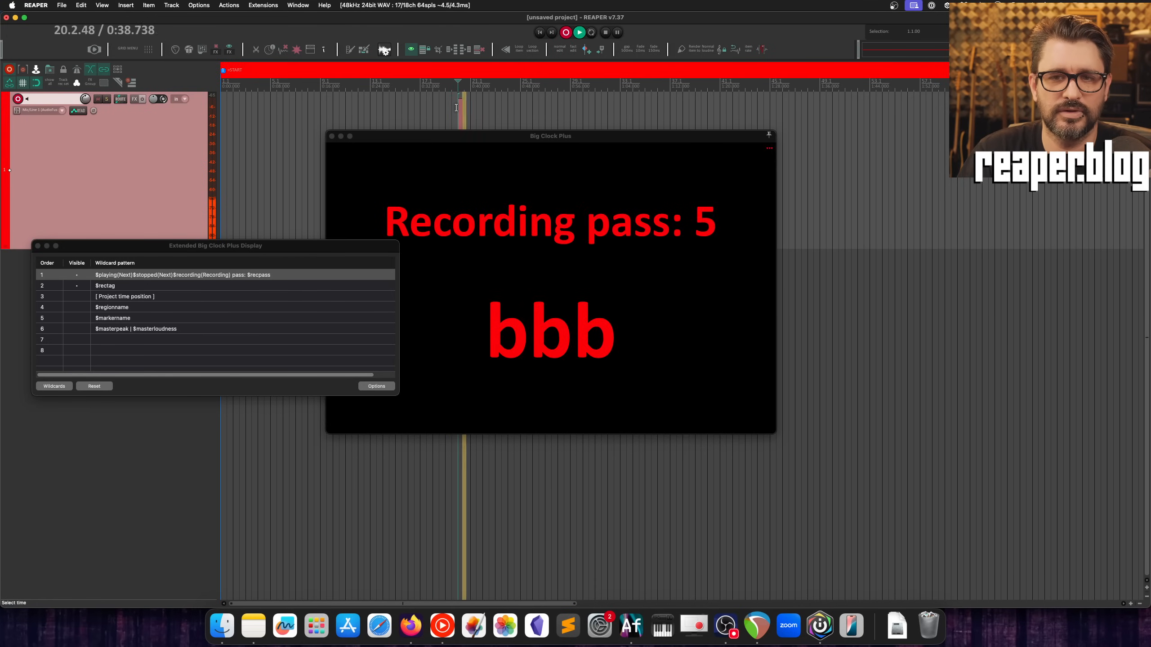
{"action": "key", "text": "space"}
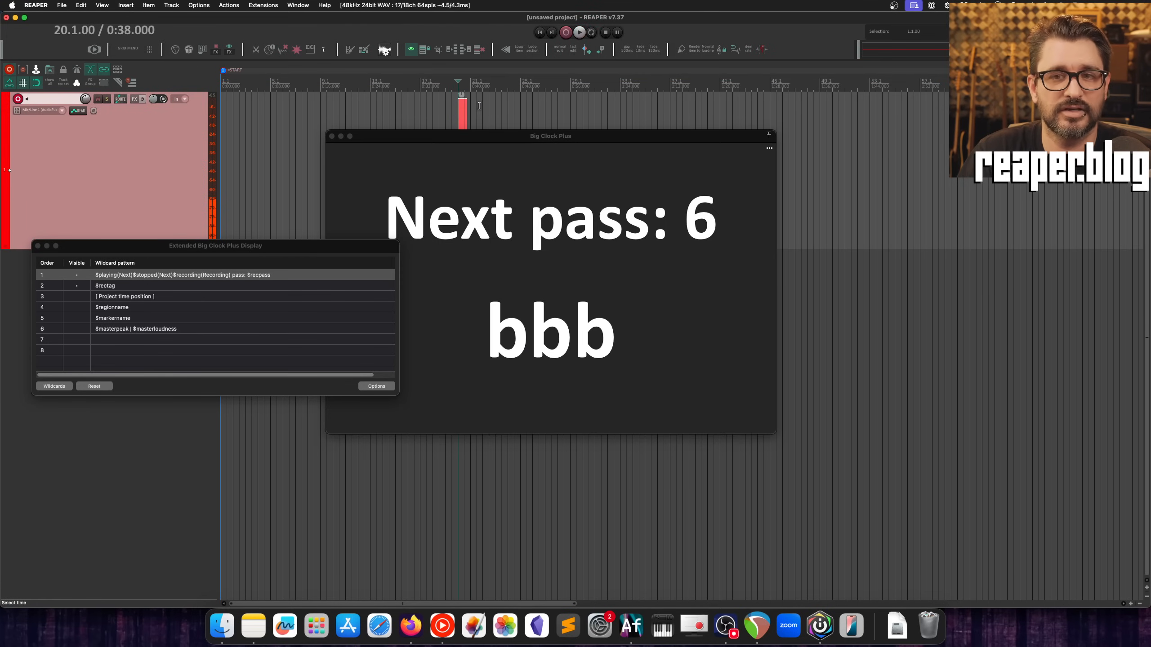
{"action": "left_click", "coordinate": [478, 105]}
{"action": "key", "text": "super+r"}
{"action": "key", "text": "space"}
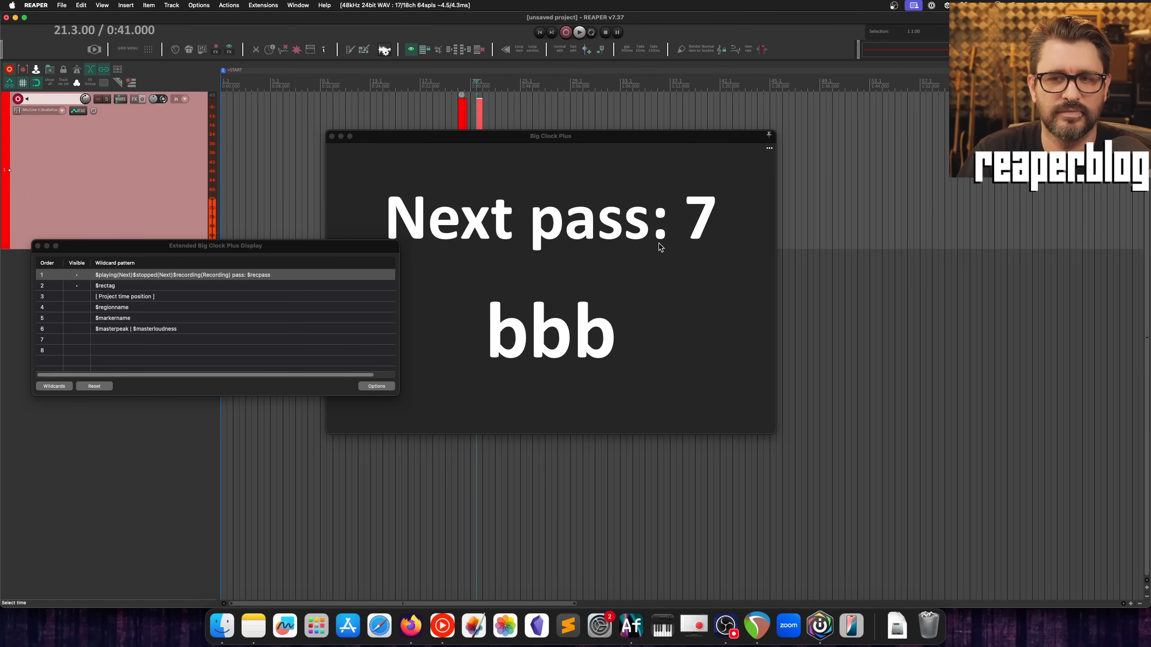
Step: Reposition the clock, close the extended display settings and reopen them from an empty area of the clock
{"action": "left_click_drag", "start_coordinate": [524, 137], "coordinate": [579, 140]}
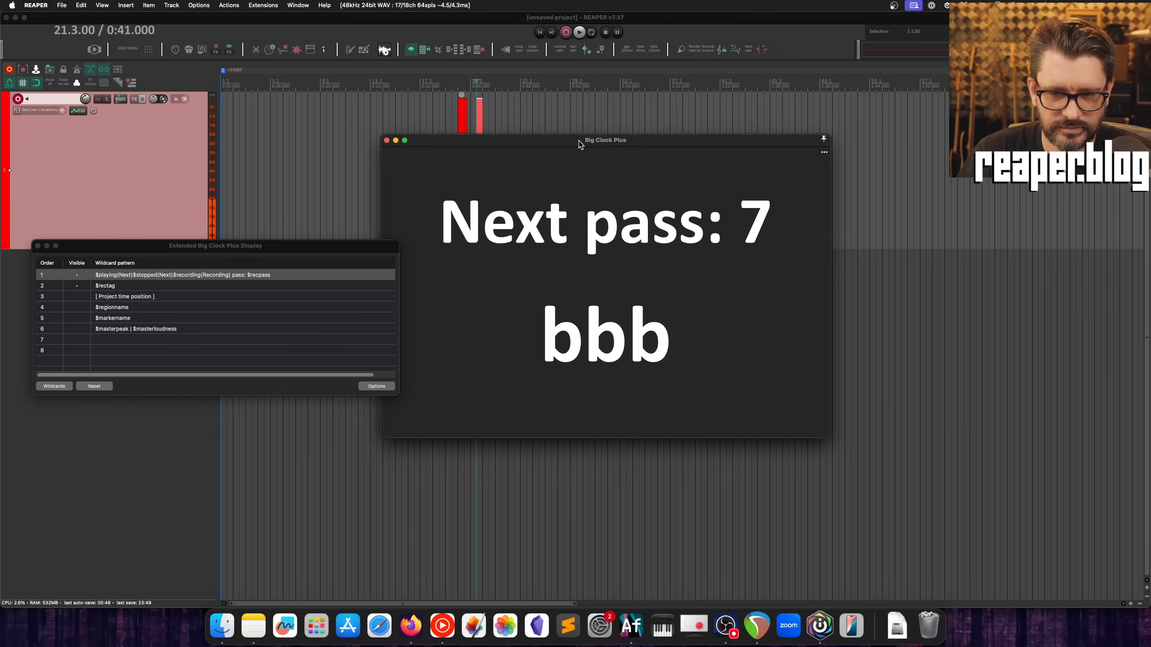
{"action": "left_click_drag", "start_coordinate": [579, 141], "coordinate": [502, 134]}
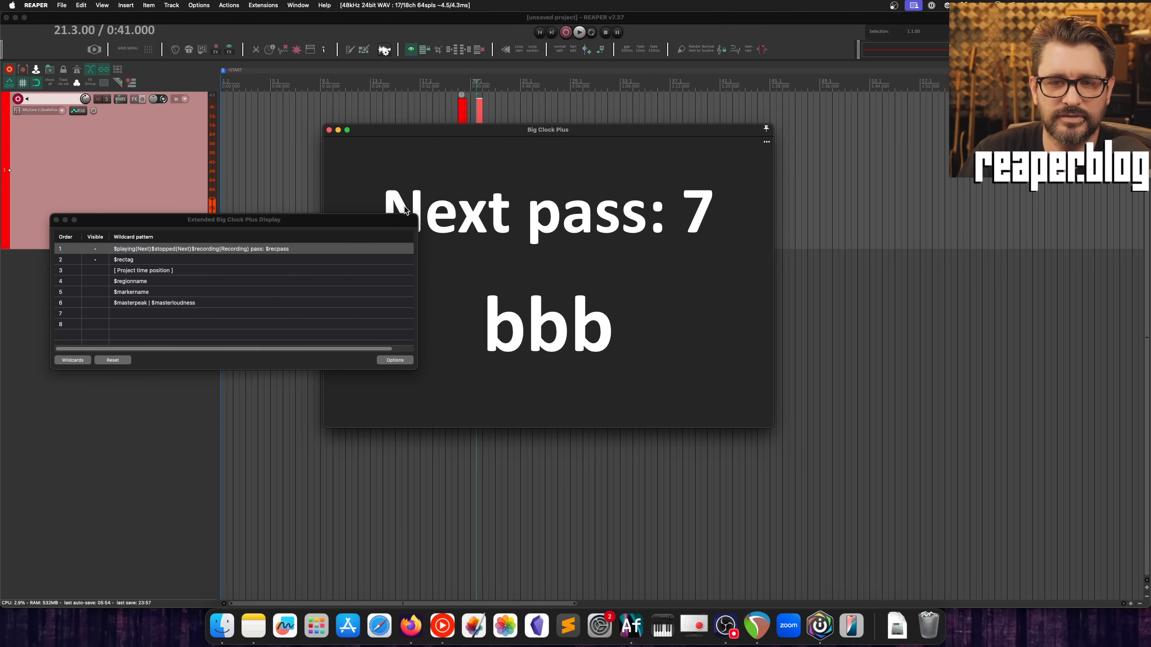
{"action": "left_click_drag", "start_coordinate": [394, 221], "coordinate": [343, 213]}
{"action": "key", "text": "Escape"}
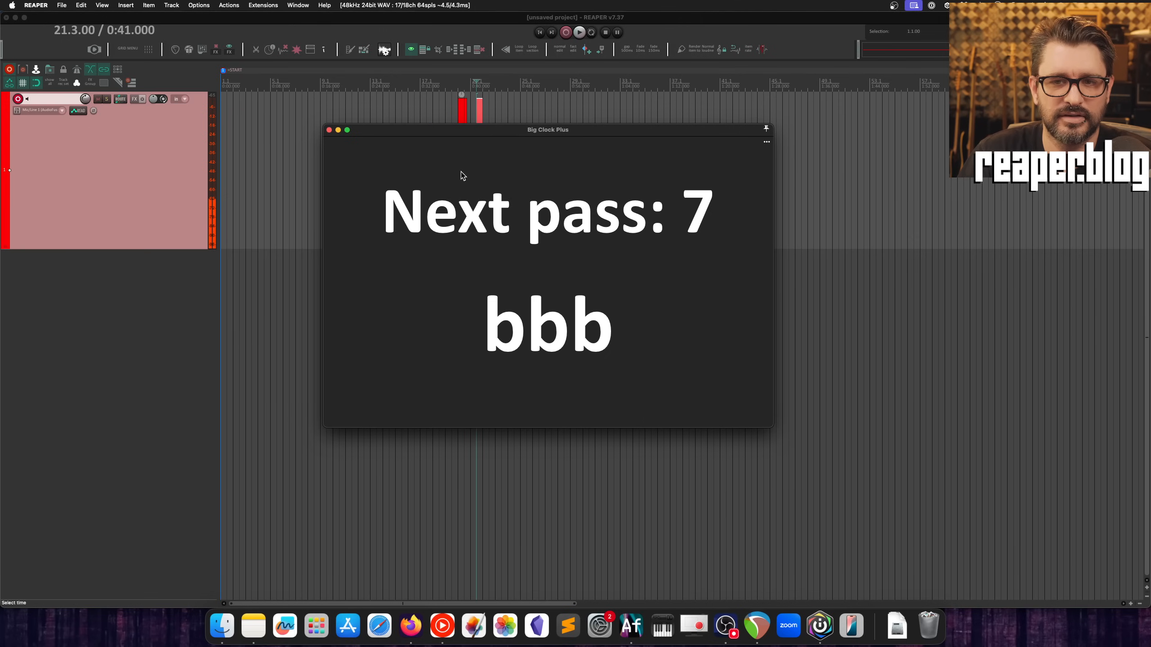
{"action": "double_click", "coordinate": [461, 172]}
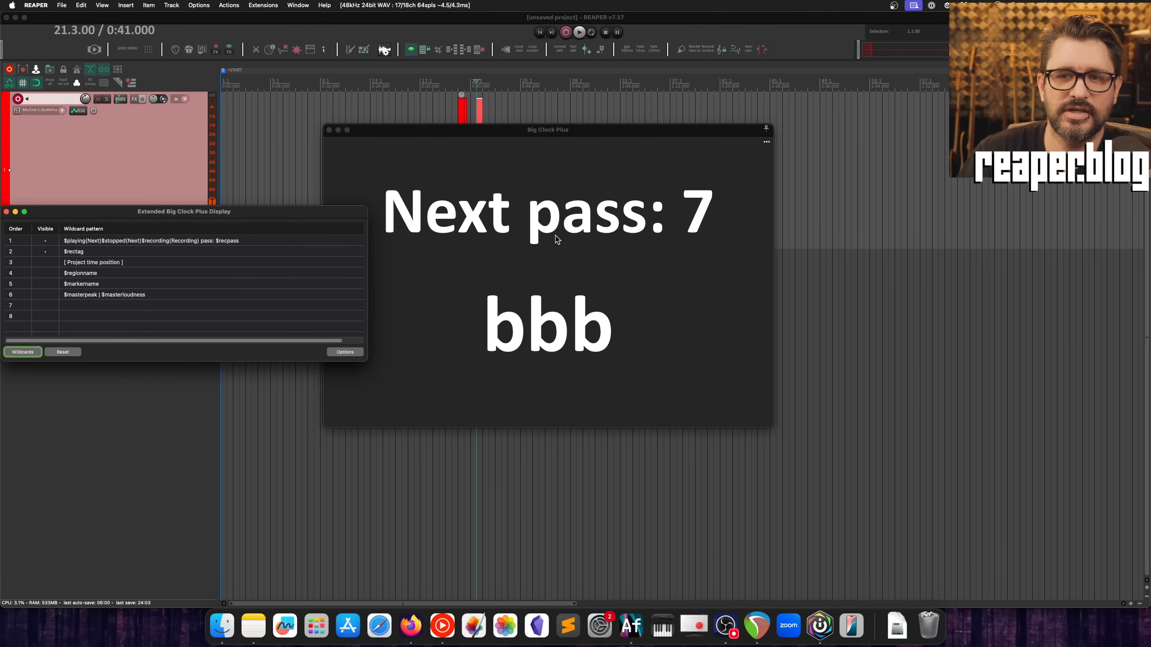
{"action": "left_click_drag", "start_coordinate": [268, 215], "coordinate": [438, 172]}
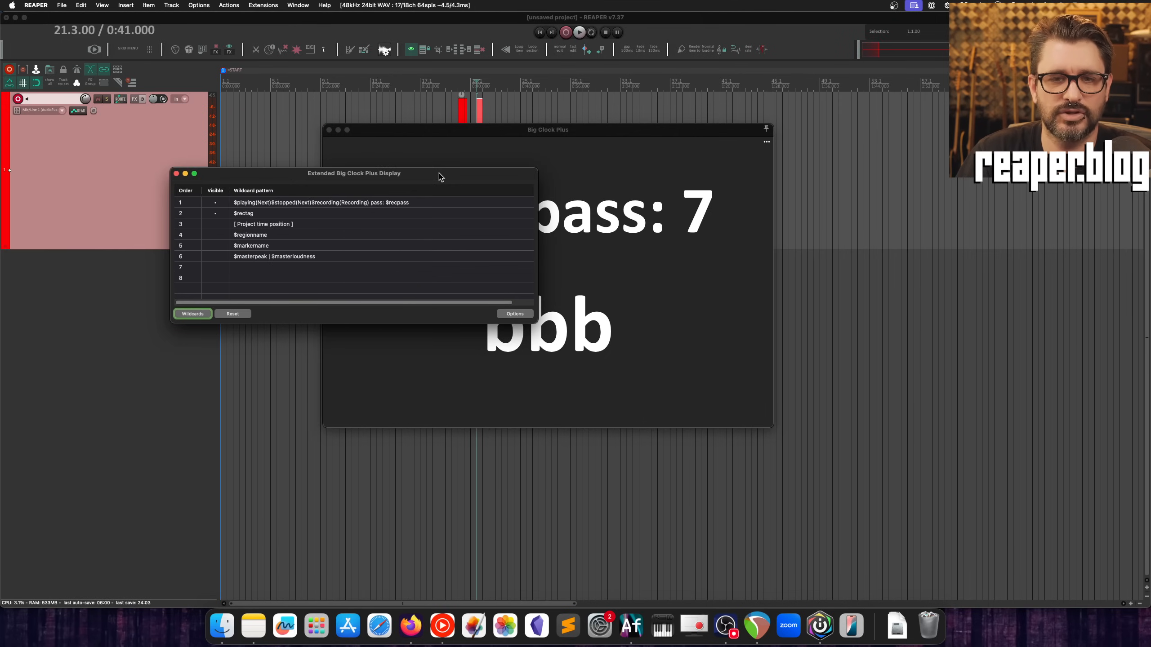
{"action": "left_click", "coordinate": [470, 153]}
Step: View the recording pass counter and recording tag prompts from the clock, accepting both existing values
{"action": "left_click", "coordinate": [693, 195]}
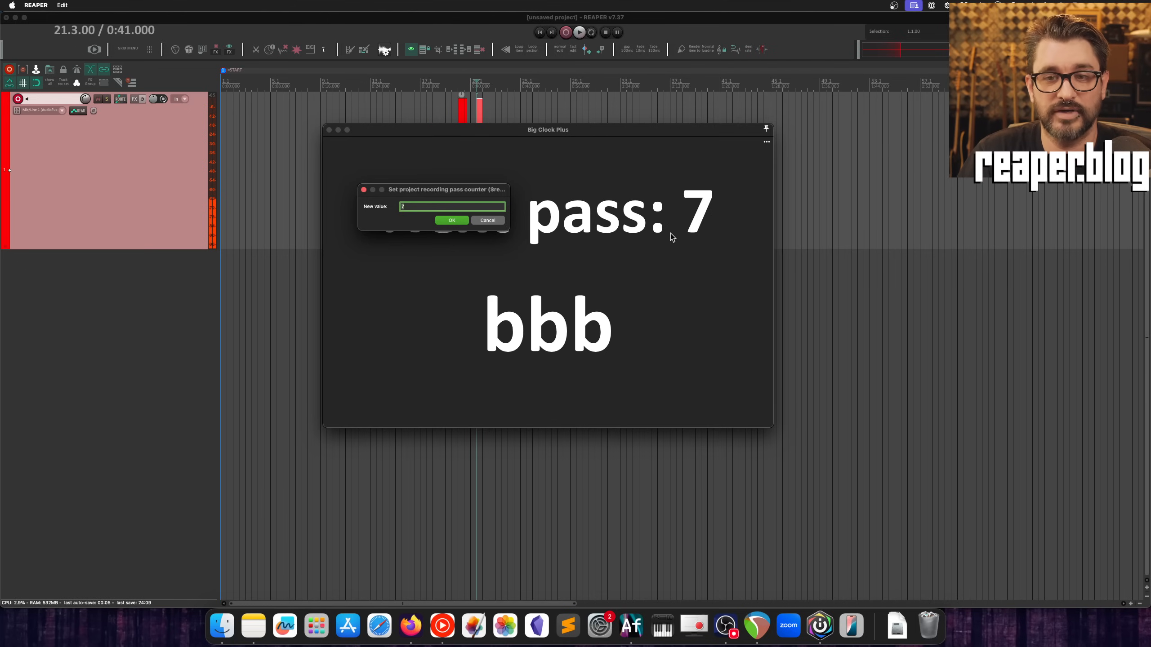
{"action": "key", "text": "Return"}
{"action": "left_click", "coordinate": [546, 335]}
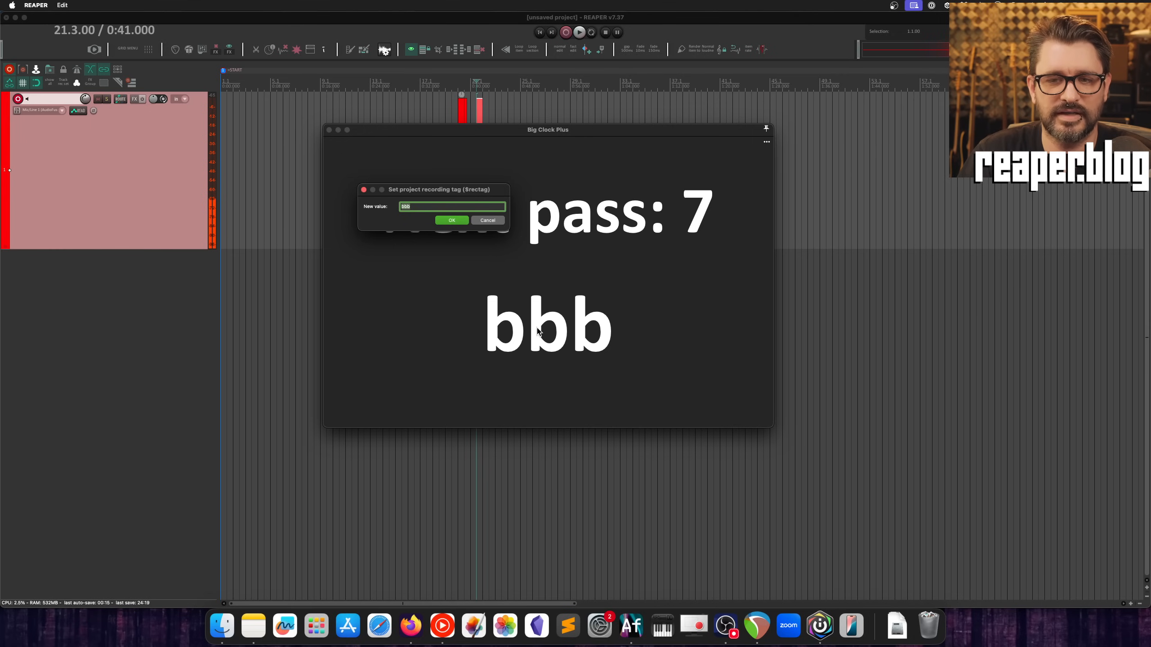
{"action": "key", "text": "Return"}
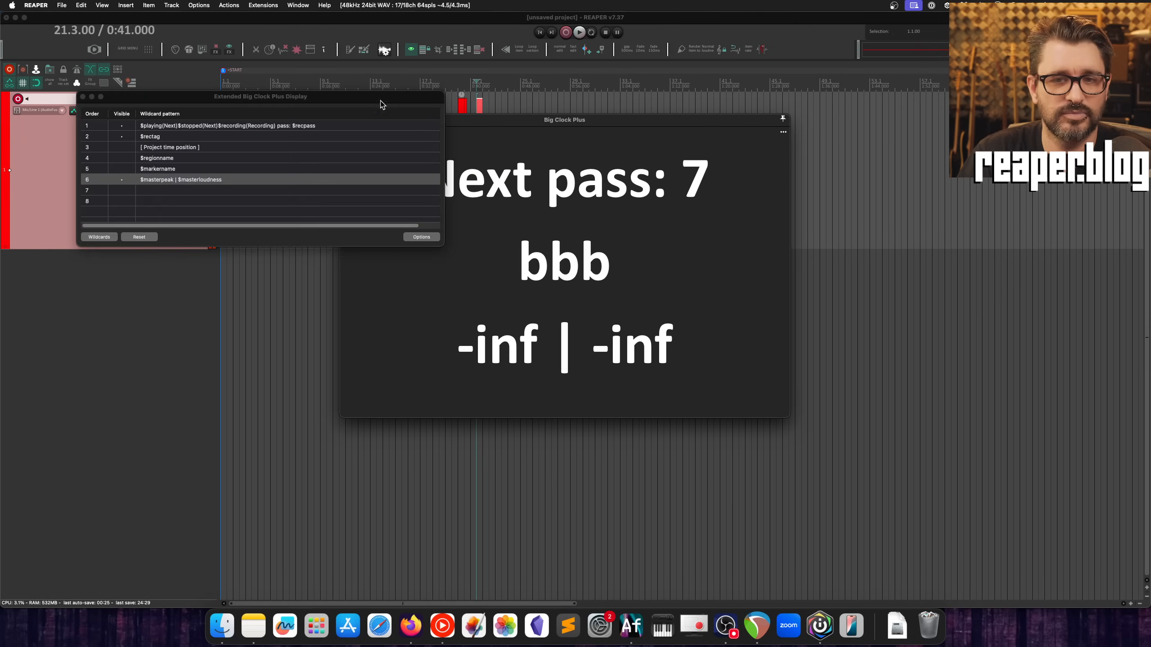
Step: Hide the $masterpeak | $masterloudness line and show the $projectpos wildcard on line 7
{"action": "left_click_drag", "start_coordinate": [403, 97], "coordinate": [365, 90]}
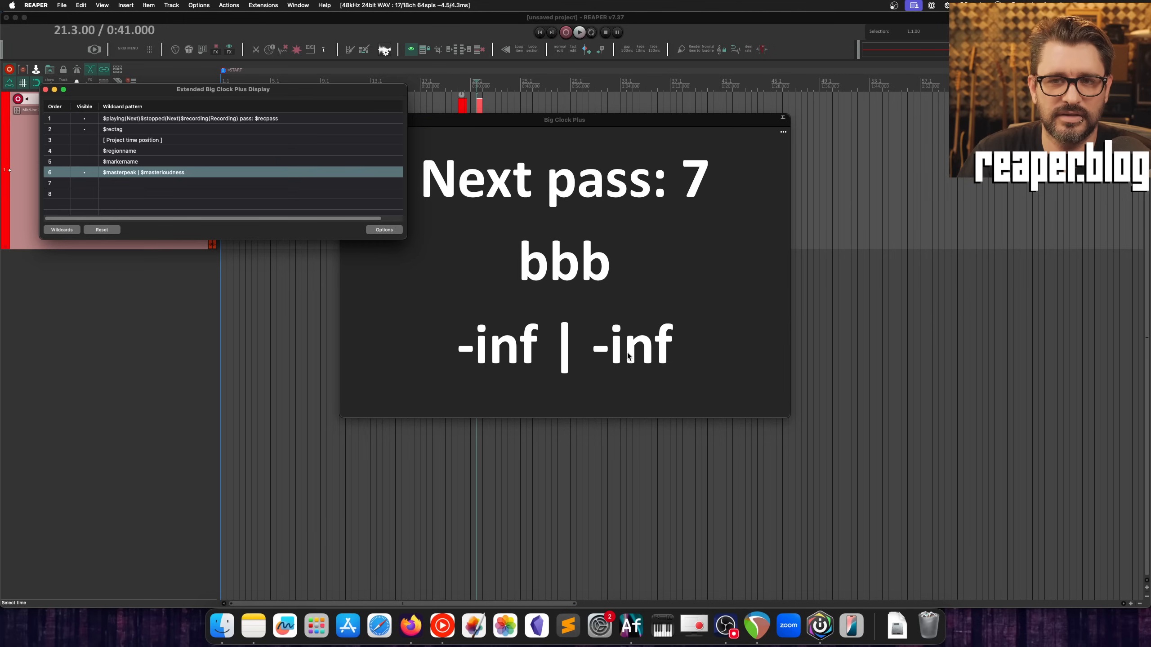
{"action": "left_click", "coordinate": [86, 173]}
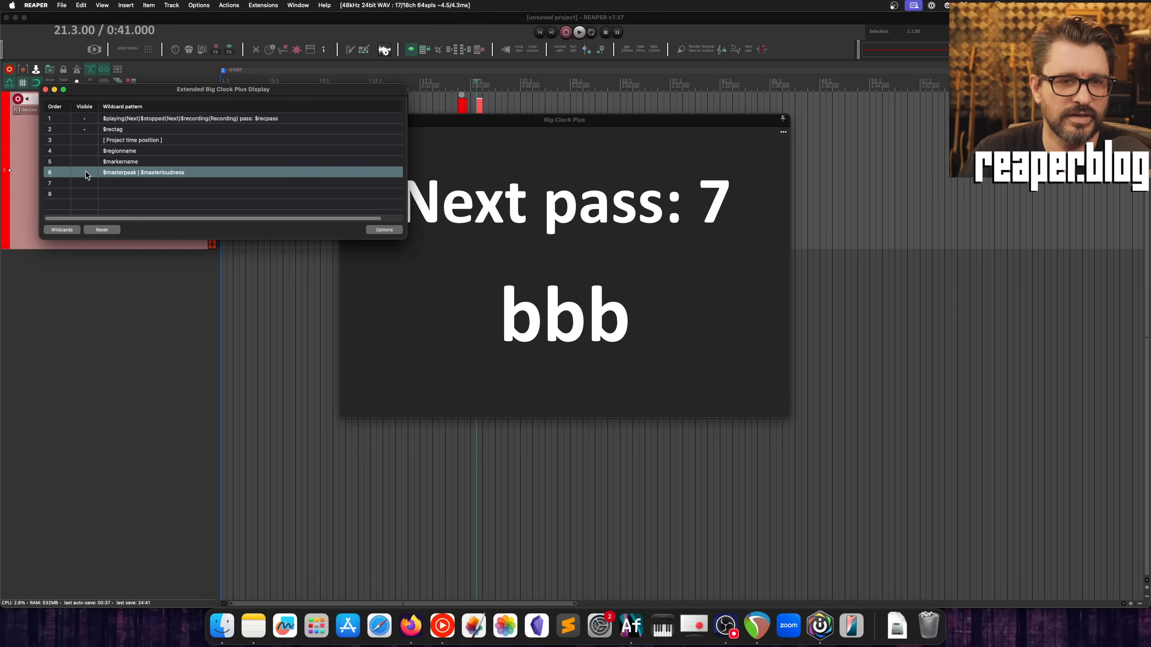
{"action": "left_click", "coordinate": [91, 183]}
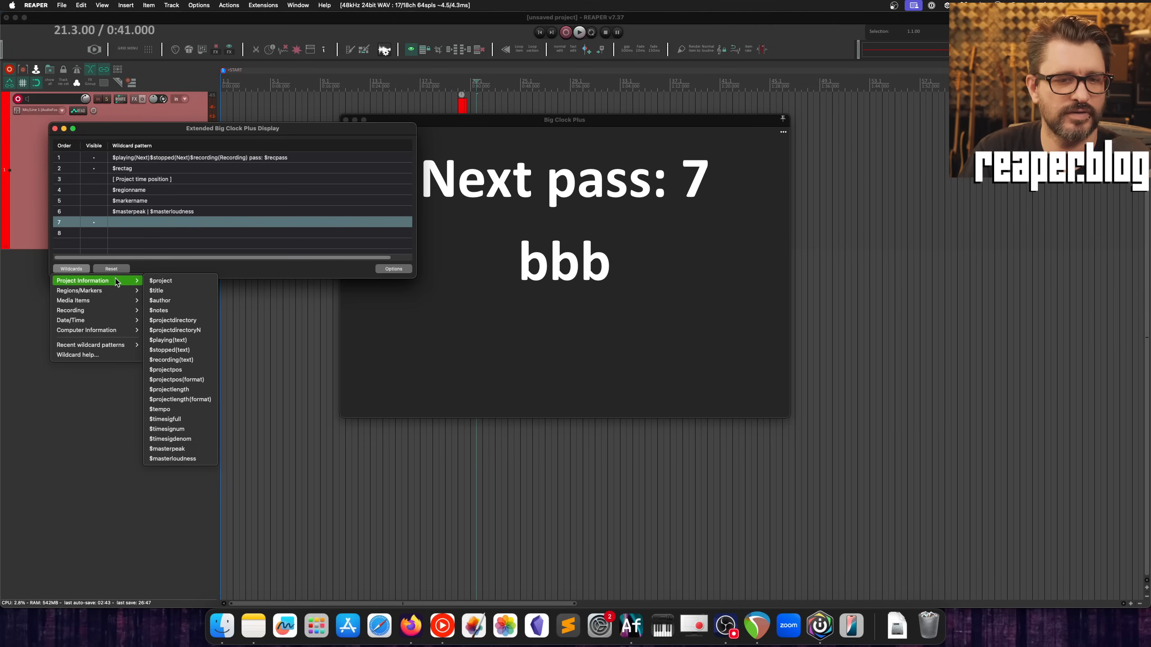
{"action": "left_click", "coordinate": [194, 370]}
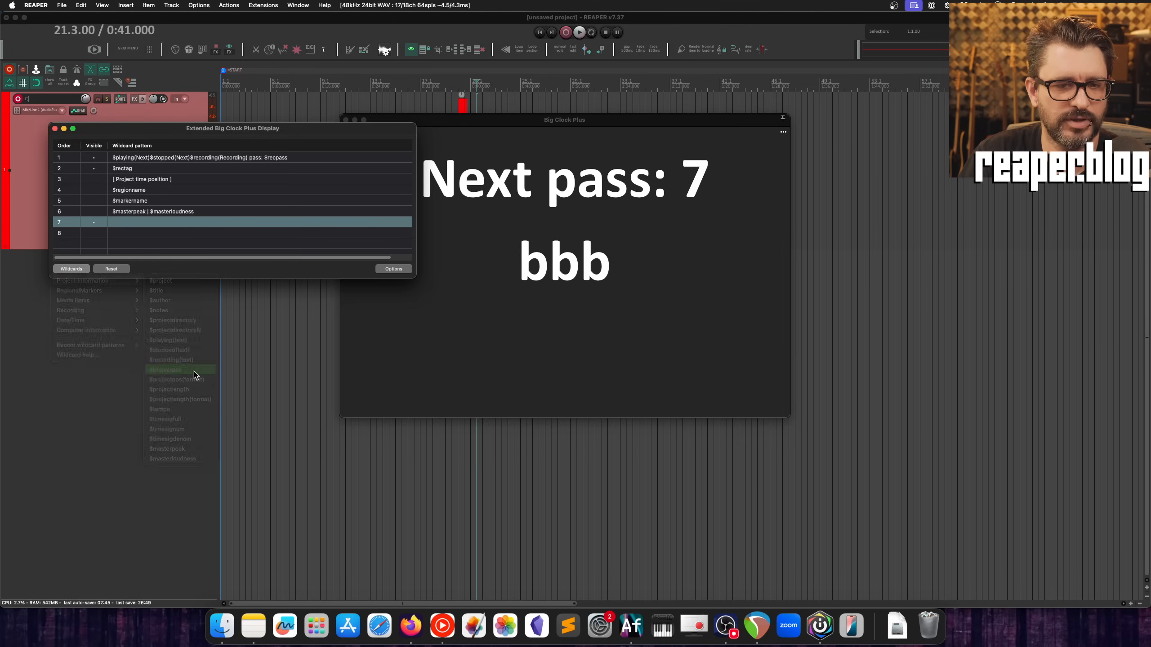
Step: Switch the ruler time unit to Minutes:Seconds, and to Hours:Minutes:Seconds:Frames
{"action": "right_click", "coordinate": [311, 85]}
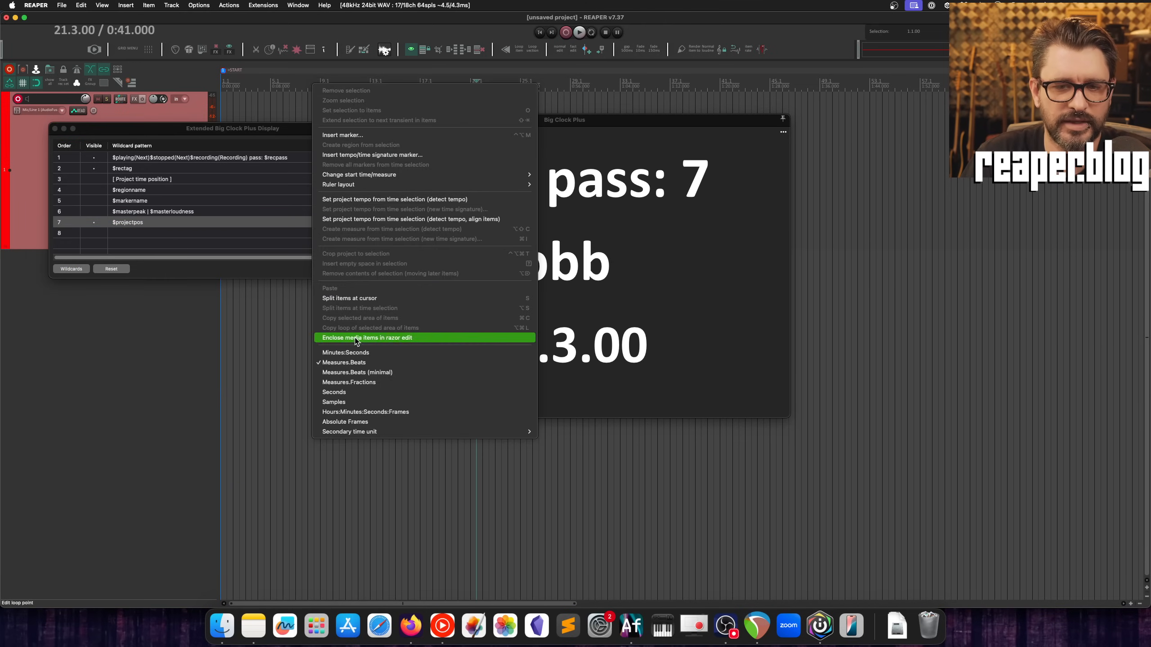
{"action": "left_click", "coordinate": [358, 353]}
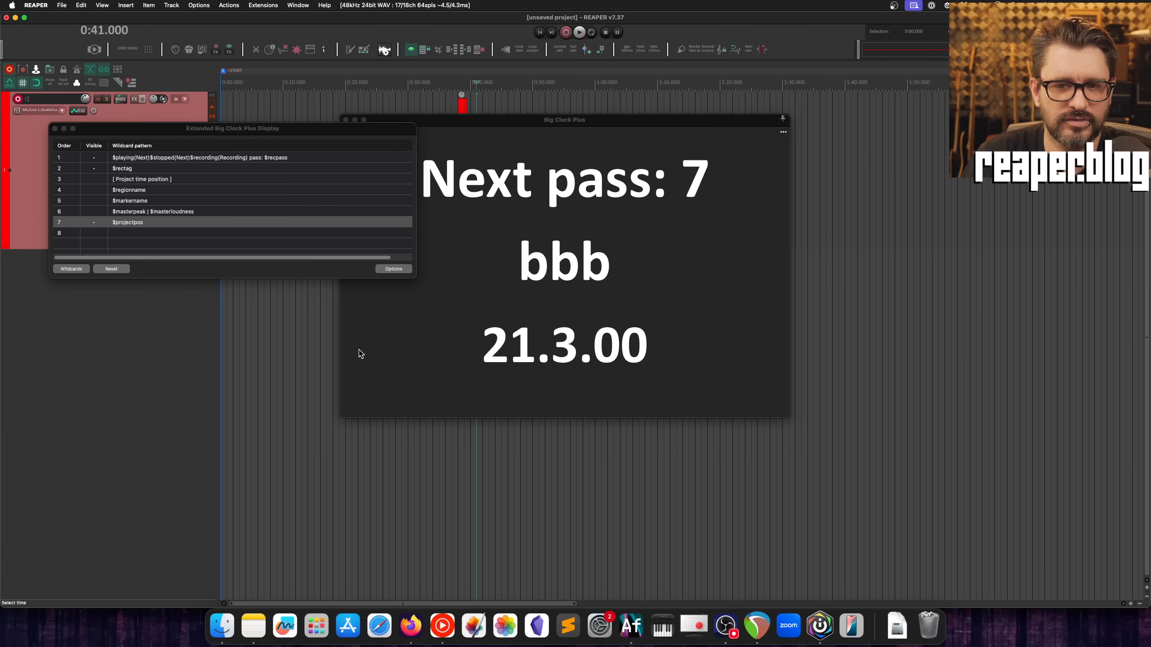
{"action": "right_click", "coordinate": [310, 86]}
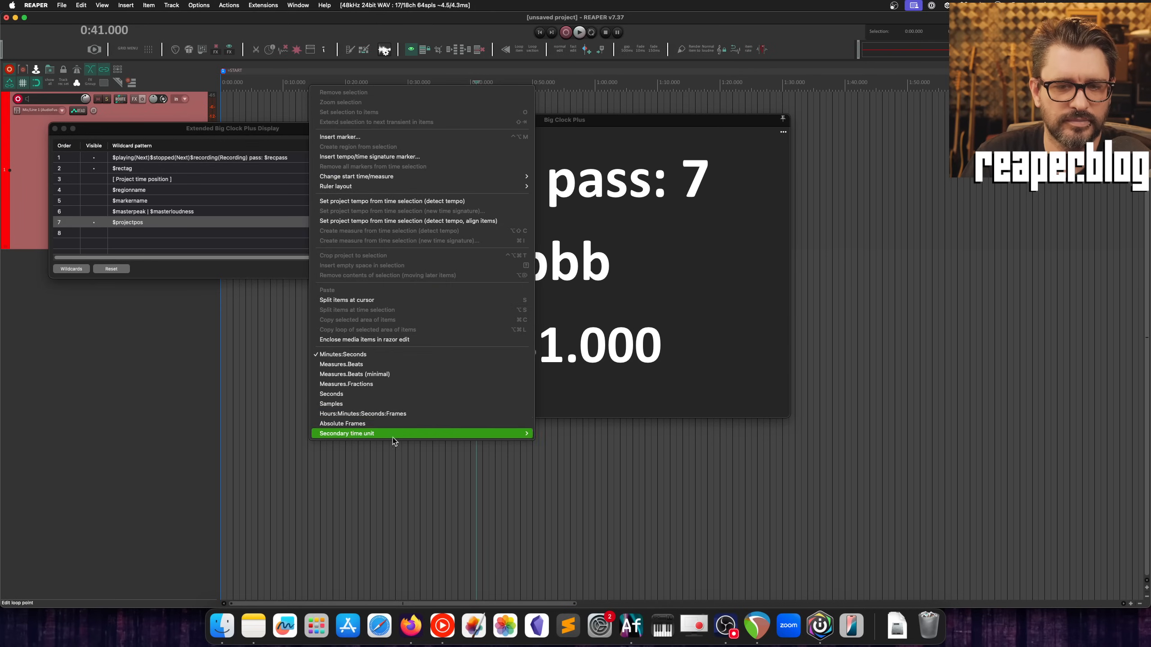
{"action": "left_click", "coordinate": [404, 414]}
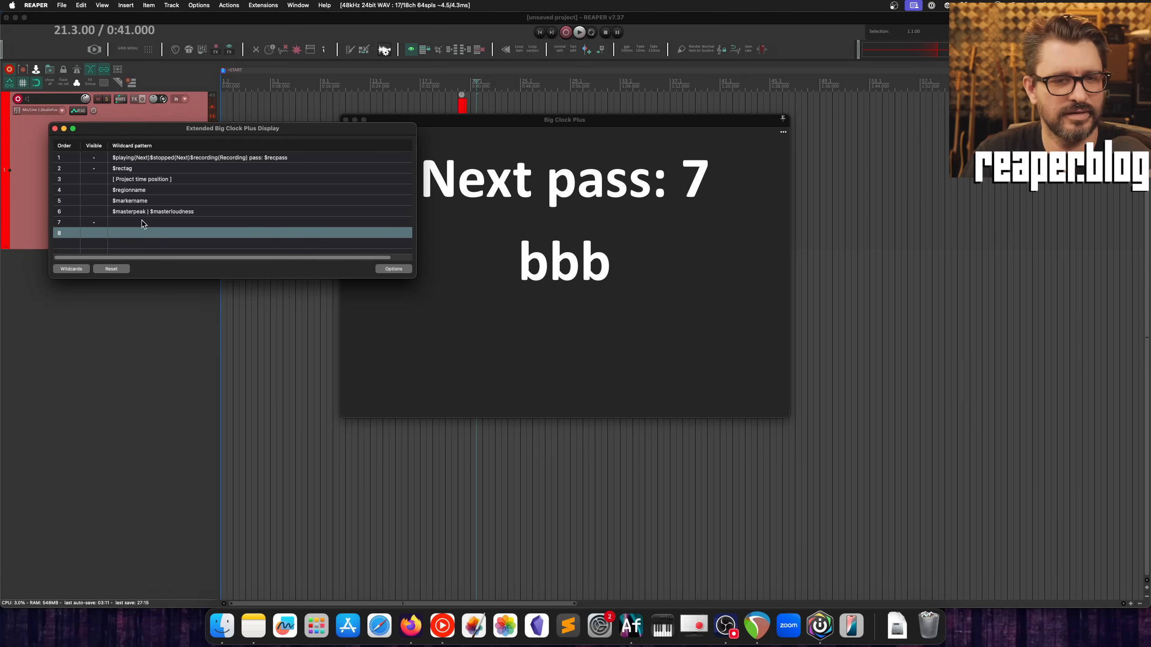
Step: Set line 7 to the $projectlength wildcard and move the settings window below the track controls
{"action": "left_click", "coordinate": [142, 222]}
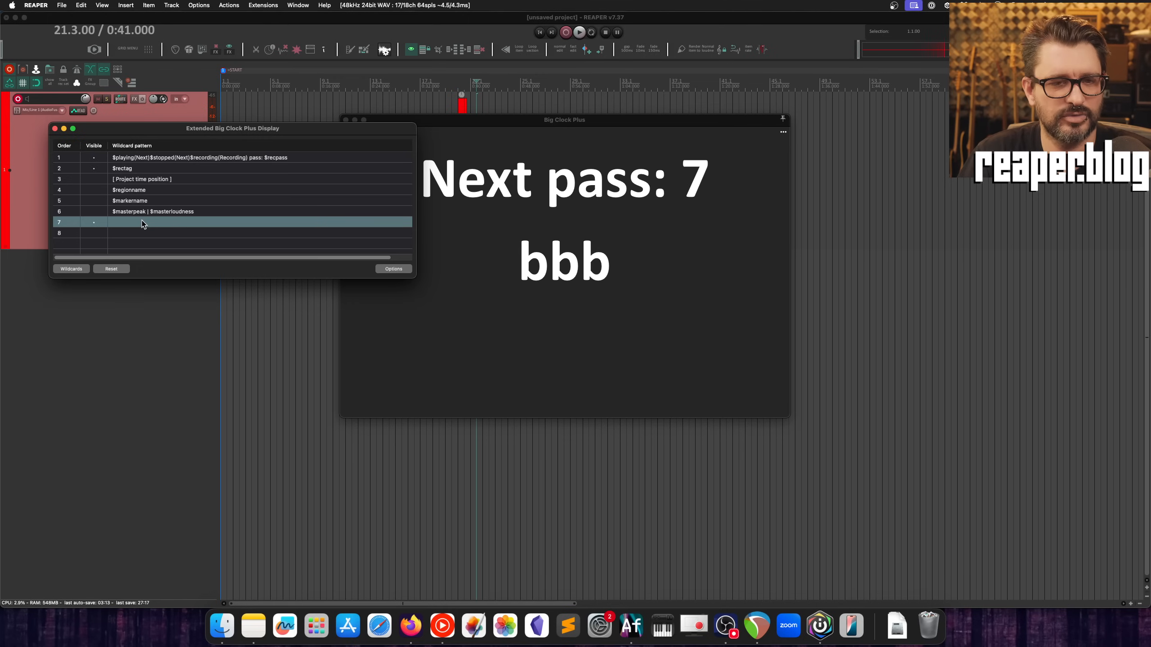
{"action": "left_click", "coordinate": [81, 268]}
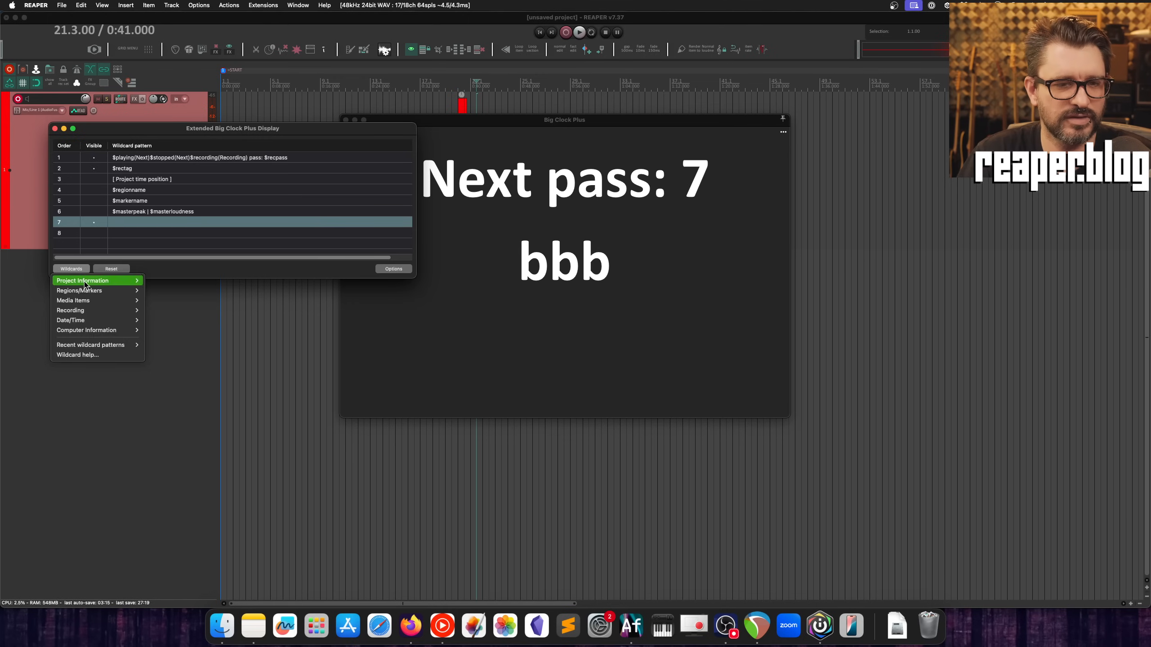
{"action": "mouse_move", "coordinate": [85, 284]}
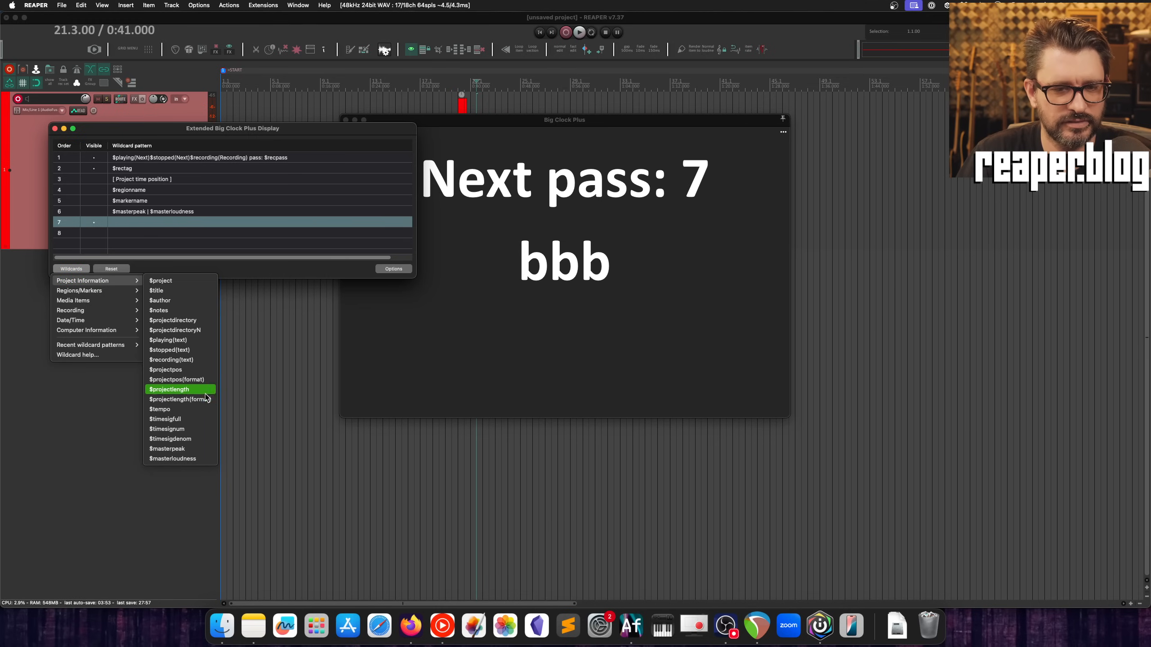
{"action": "left_click", "coordinate": [204, 392]}
{"action": "left_click_drag", "start_coordinate": [232, 128], "coordinate": [233, 197]}
Step: Move the END marker to measure 93 and place the edit cursor at 91.1.00
{"action": "left_click", "coordinate": [506, 94]}
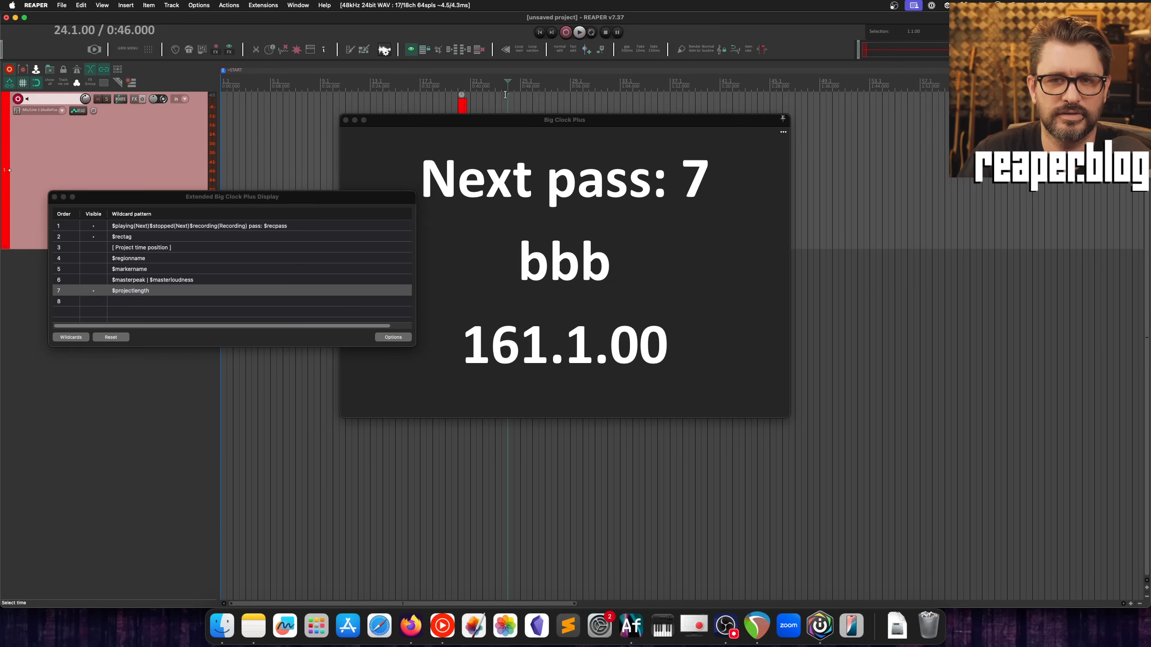
{"action": "scroll", "coordinate": [506, 95], "scroll_direction": "down", "scroll_amount": 5}
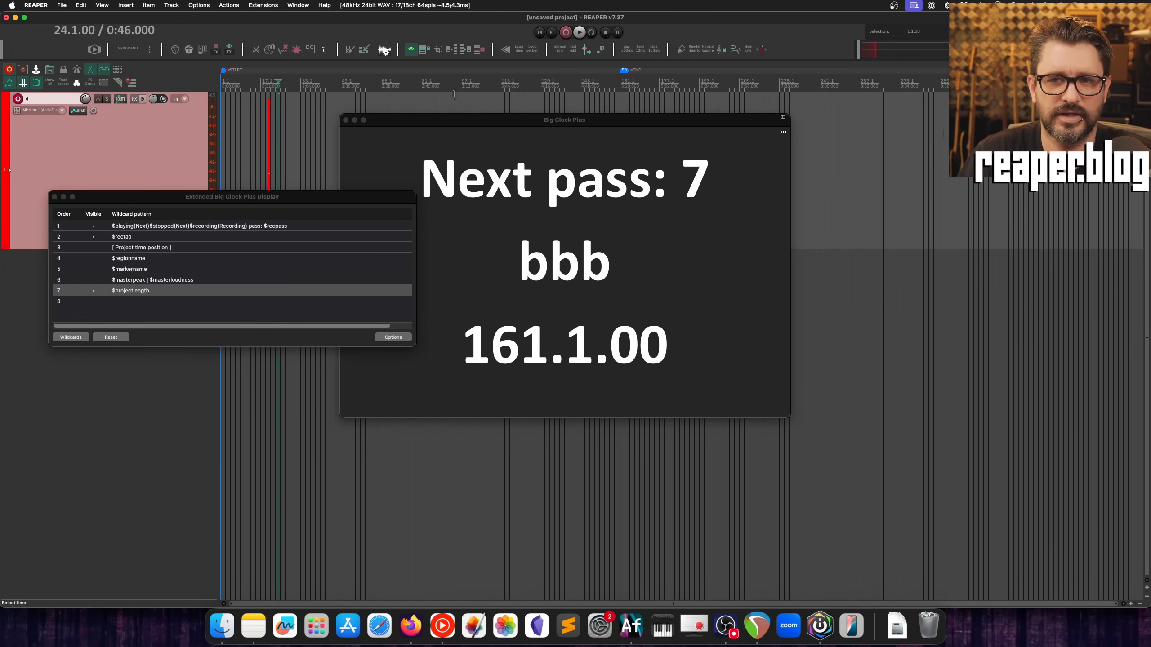
{"action": "left_click", "coordinate": [464, 93]}
{"action": "left_click_drag", "start_coordinate": [624, 71], "coordinate": [449, 75]}
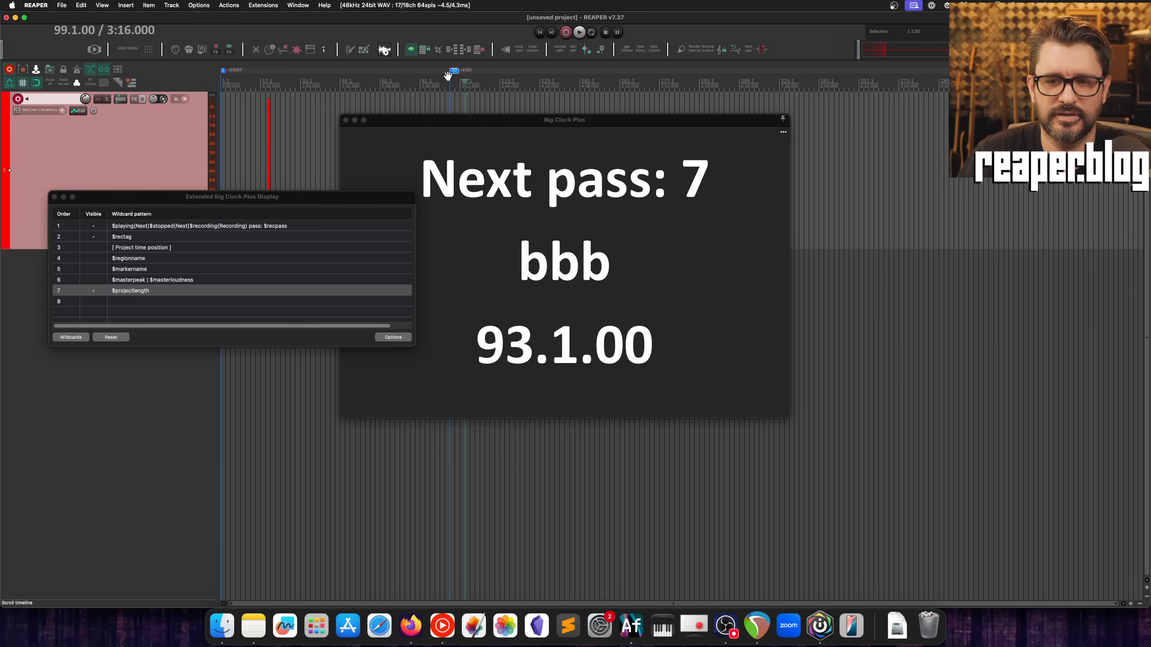
{"action": "left_click", "coordinate": [454, 78]}
{"action": "left_click", "coordinate": [446, 83]}
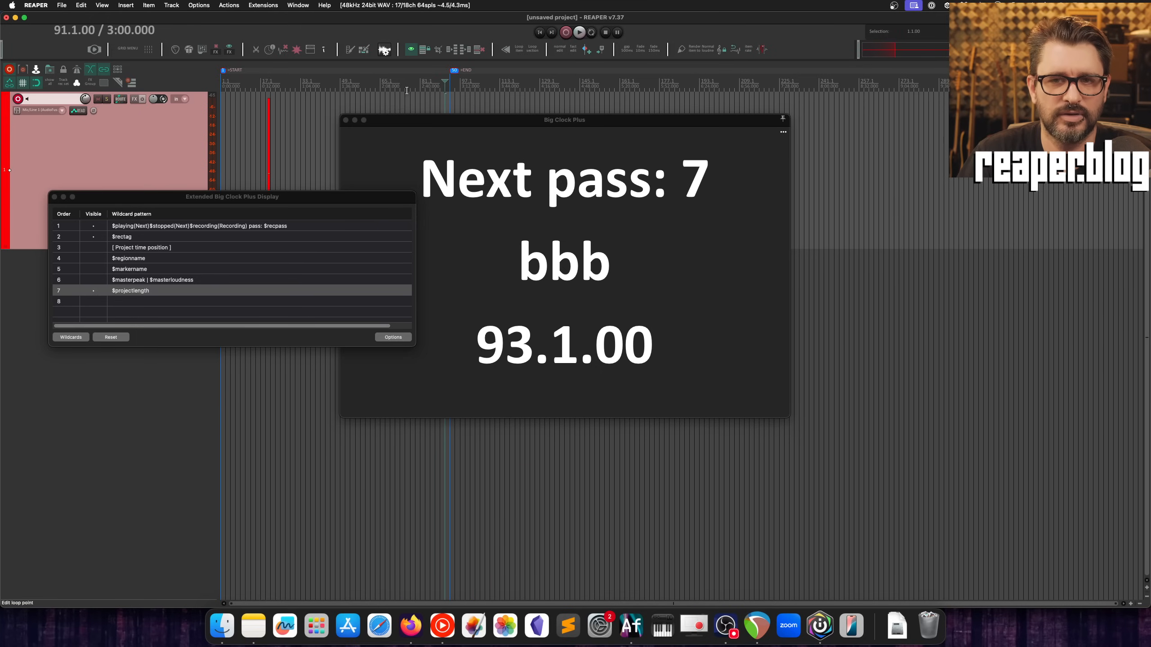
Step: Draw an item on the track past the END marker and move it to end at measure 219
{"action": "left_click_drag", "start_coordinate": [571, 106], "coordinate": [615, 107]}
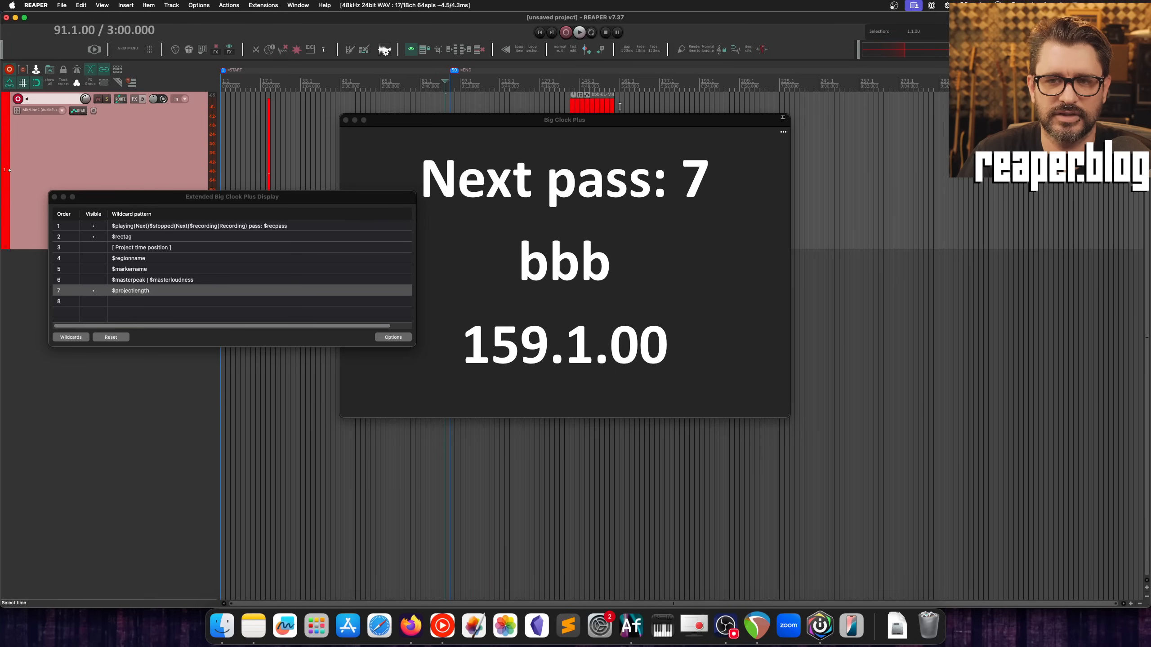
{"action": "left_click", "coordinate": [584, 109]}
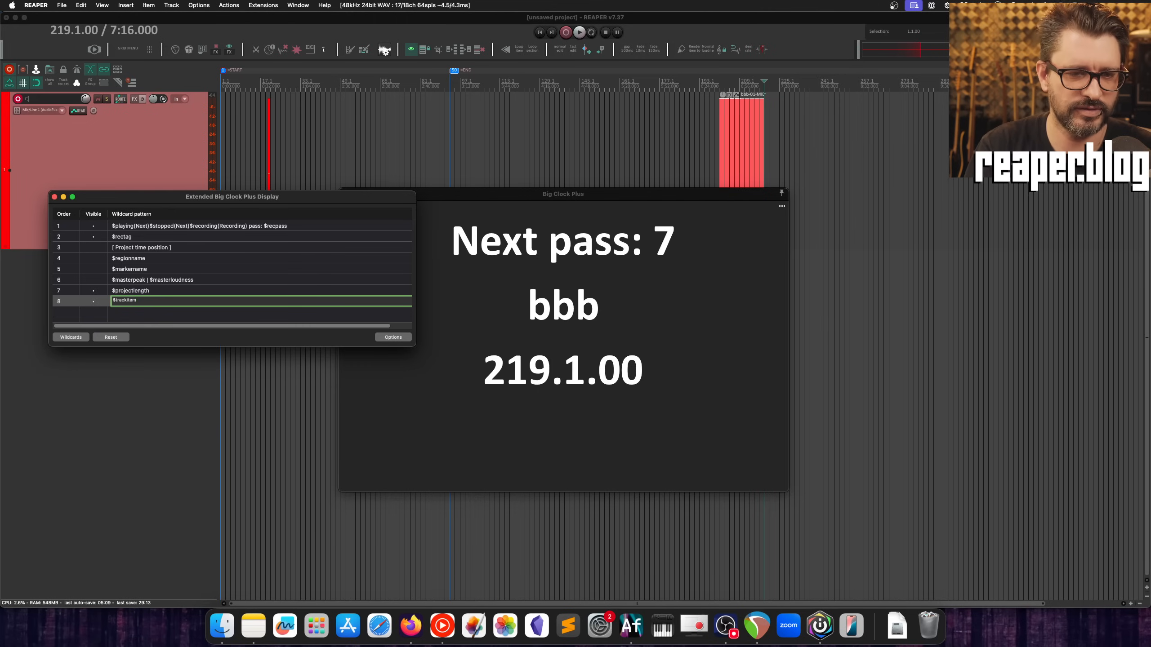
Step: Finish setting line 8 to $trackitem and hide the project length, $rectag and recording pass lines from the clock
{"action": "key", "text": "Return"}
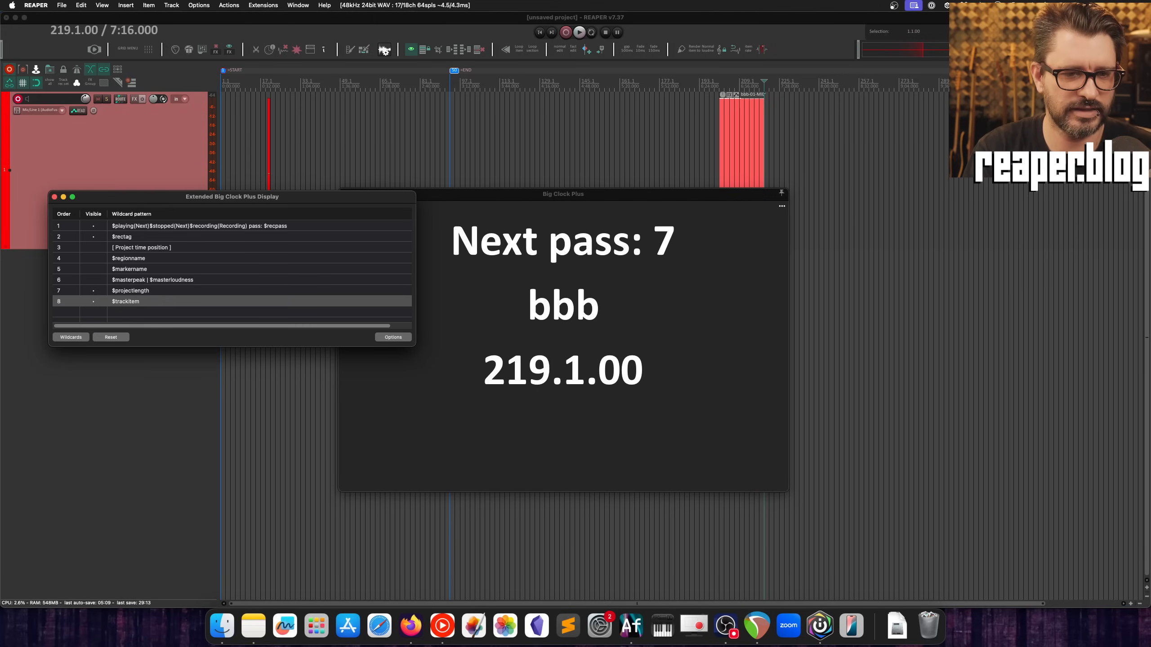
{"action": "left_click", "coordinate": [93, 289]}
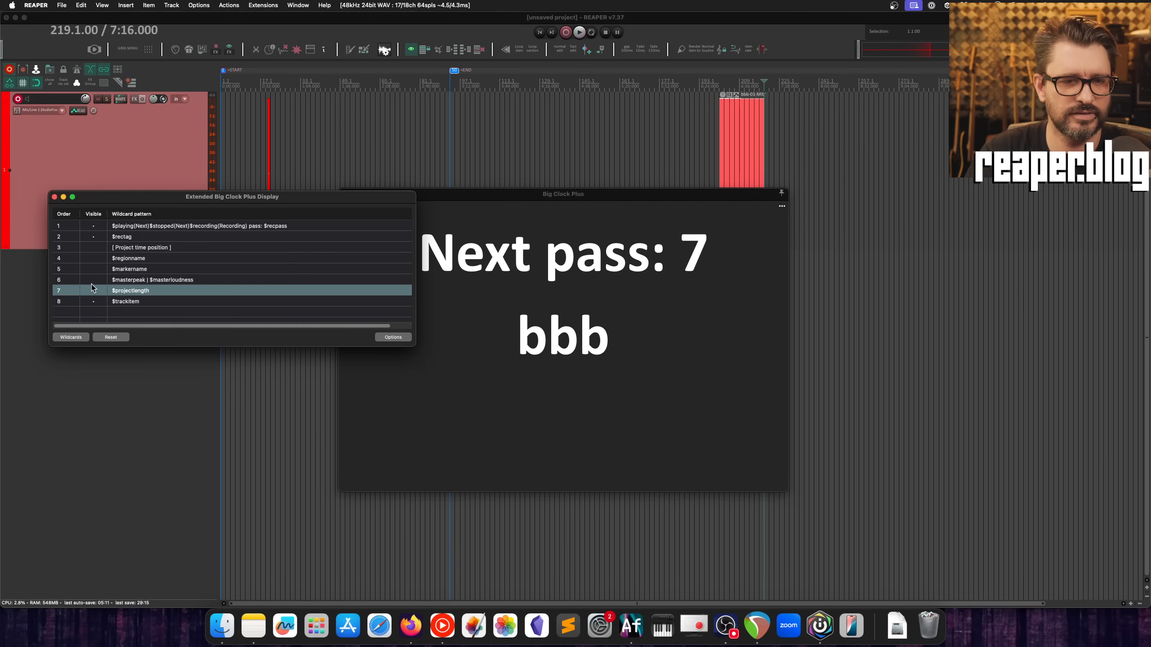
{"action": "left_click", "coordinate": [96, 236]}
{"action": "left_click", "coordinate": [93, 225]}
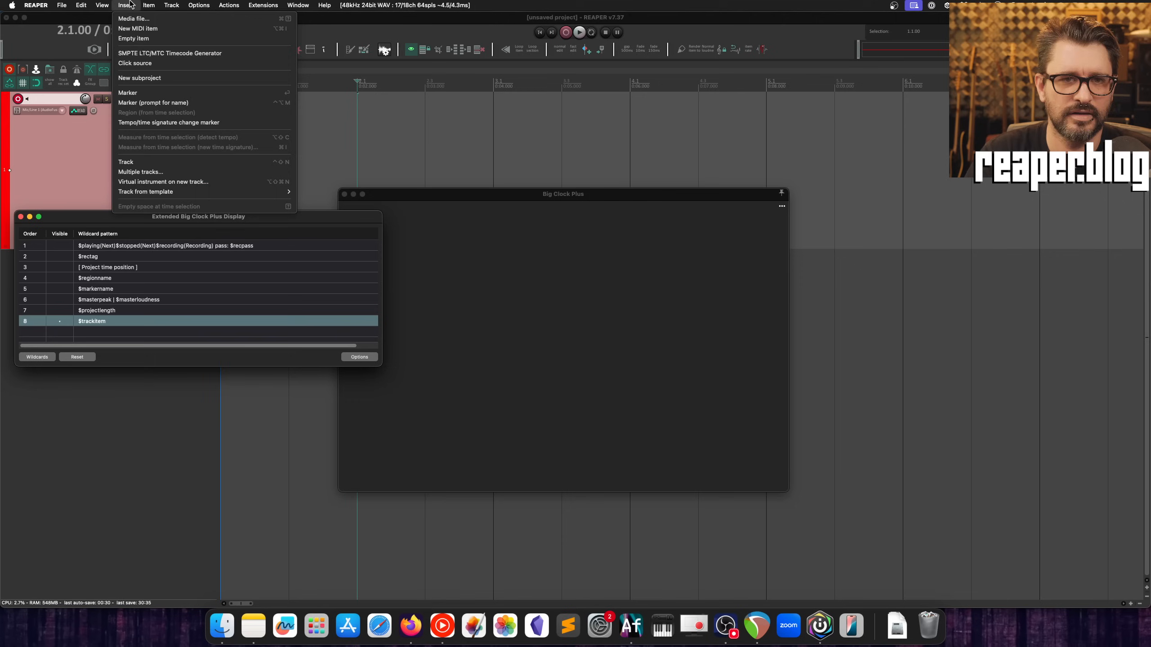
Step: Insert an empty item at measure 2, give it the note "special item" and place the edit cursor inside it
{"action": "left_click", "coordinate": [139, 39]}
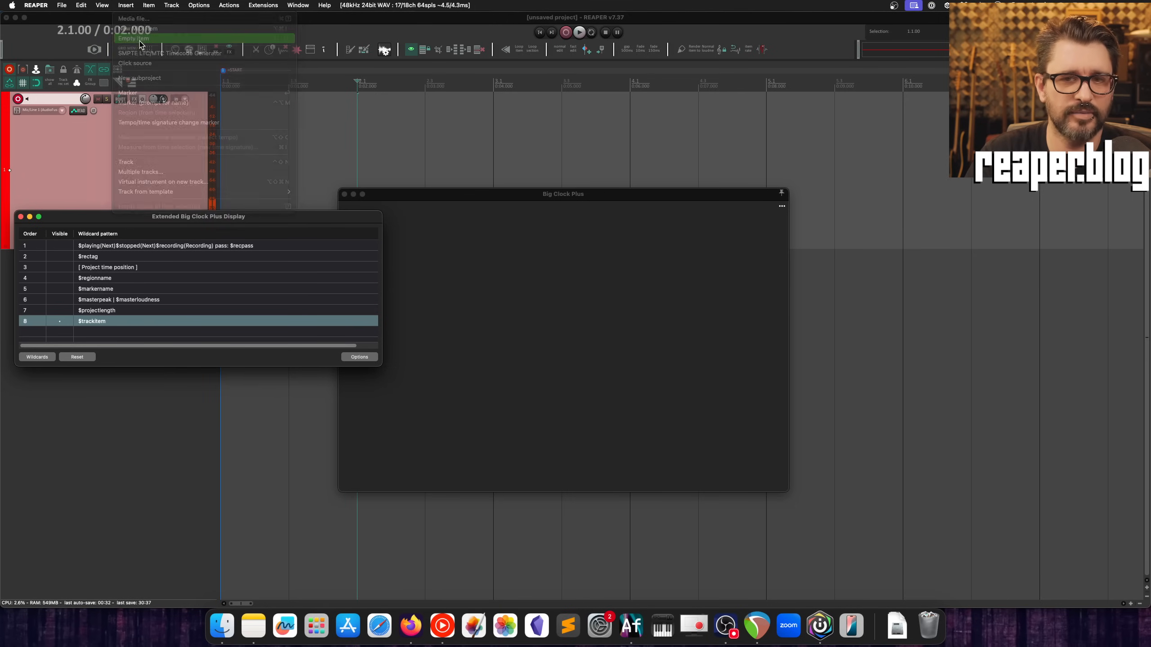
{"action": "double_click", "coordinate": [365, 97]}
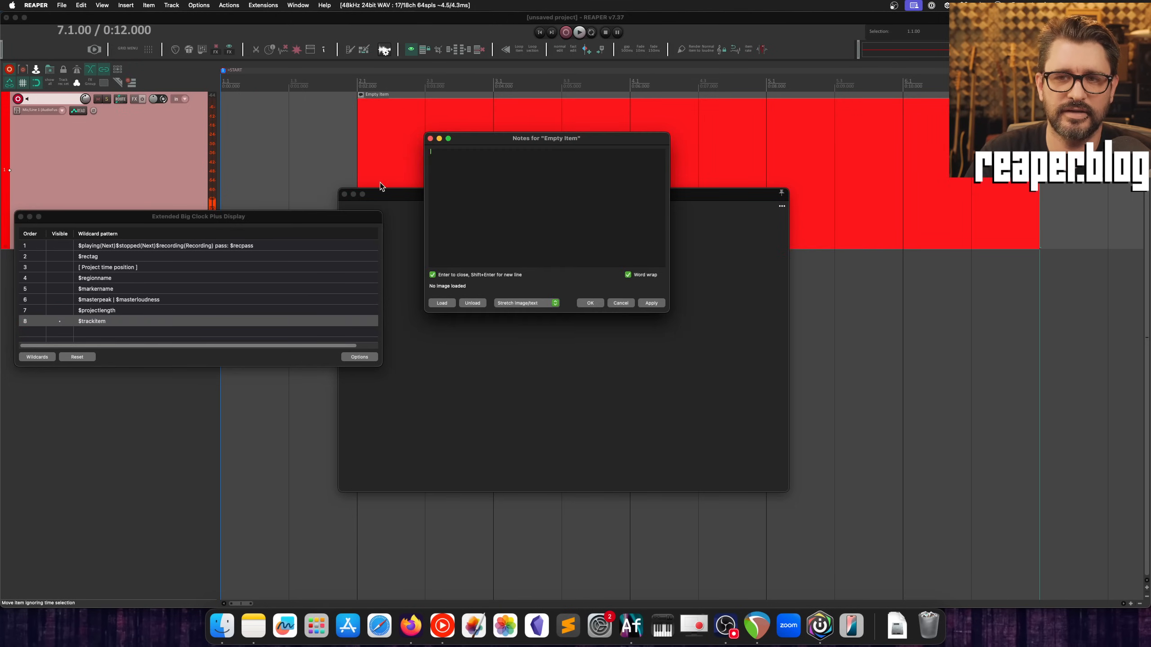
{"action": "type", "text": "special item"}
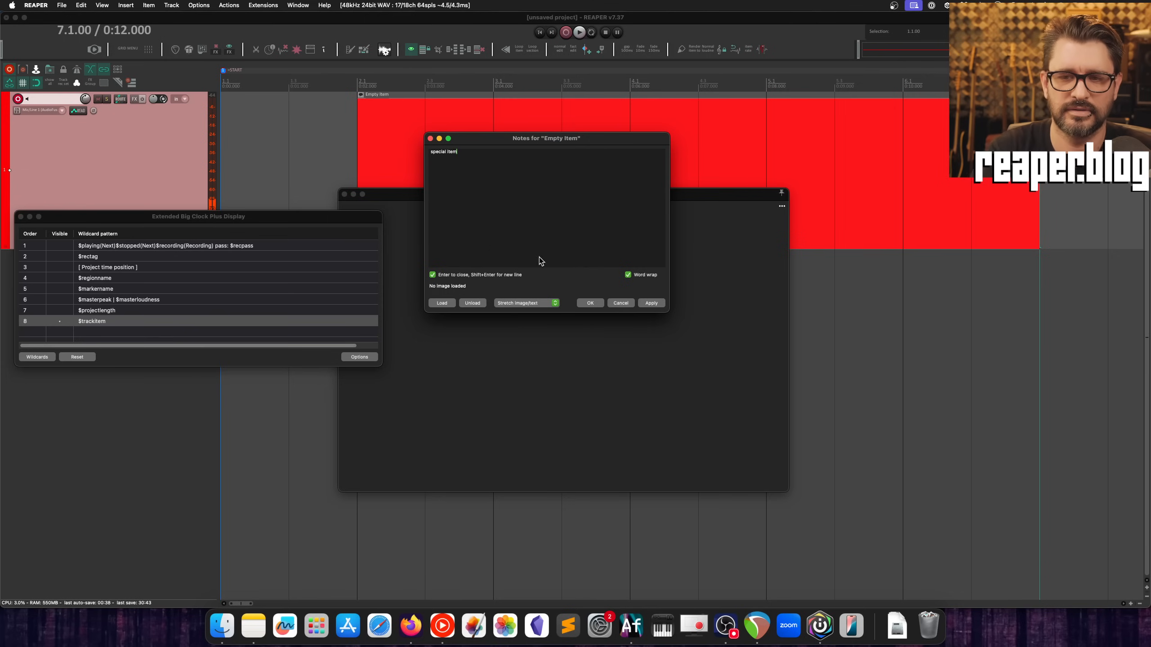
{"action": "left_click", "coordinate": [590, 303]}
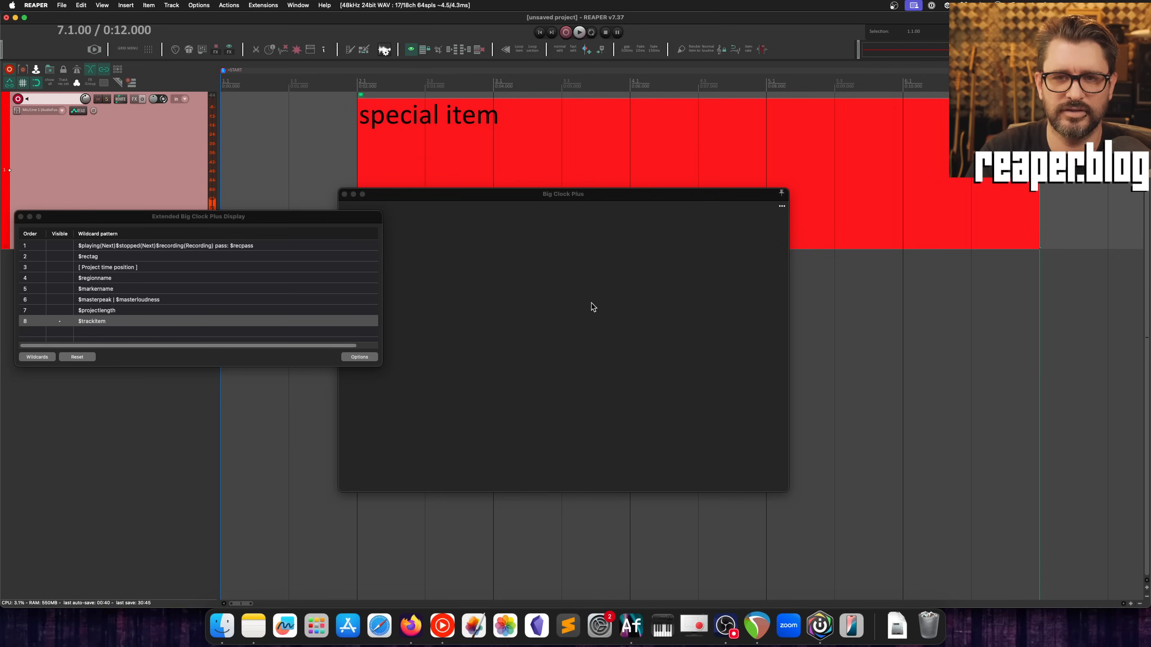
{"action": "left_click", "coordinate": [450, 163]}
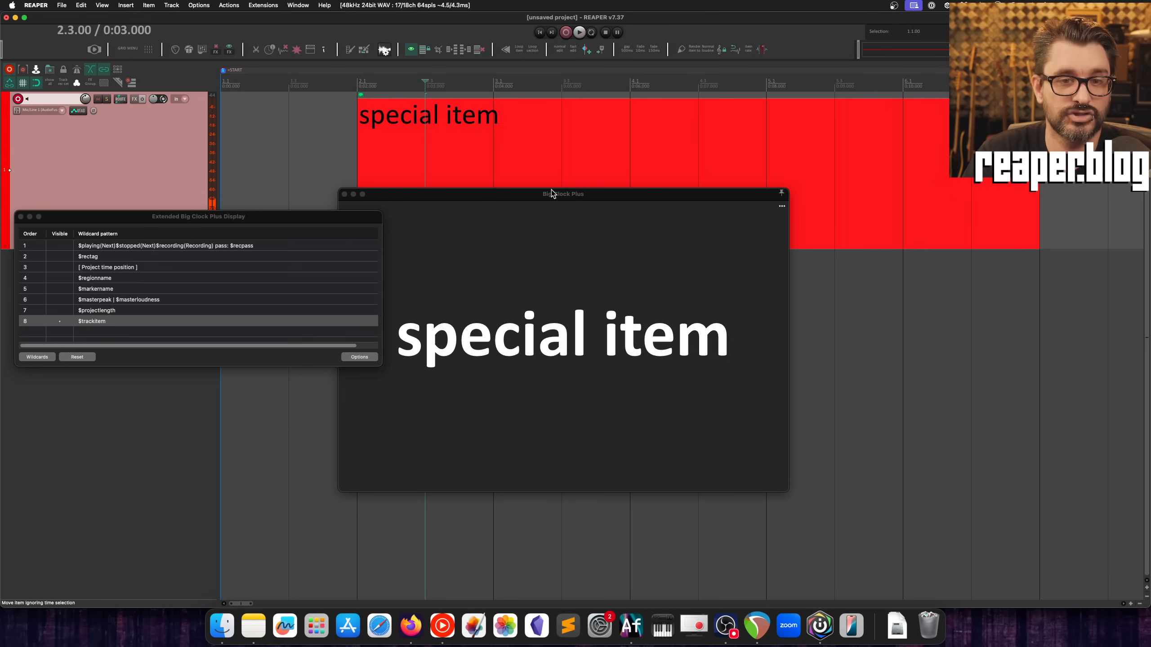
Step: Move the distant audio item close behind the "special item" block and place the edit cursor over it
{"action": "scroll", "coordinate": [554, 165], "scroll_direction": "down", "scroll_amount": 8}
{"action": "left_click", "coordinate": [499, 143]}
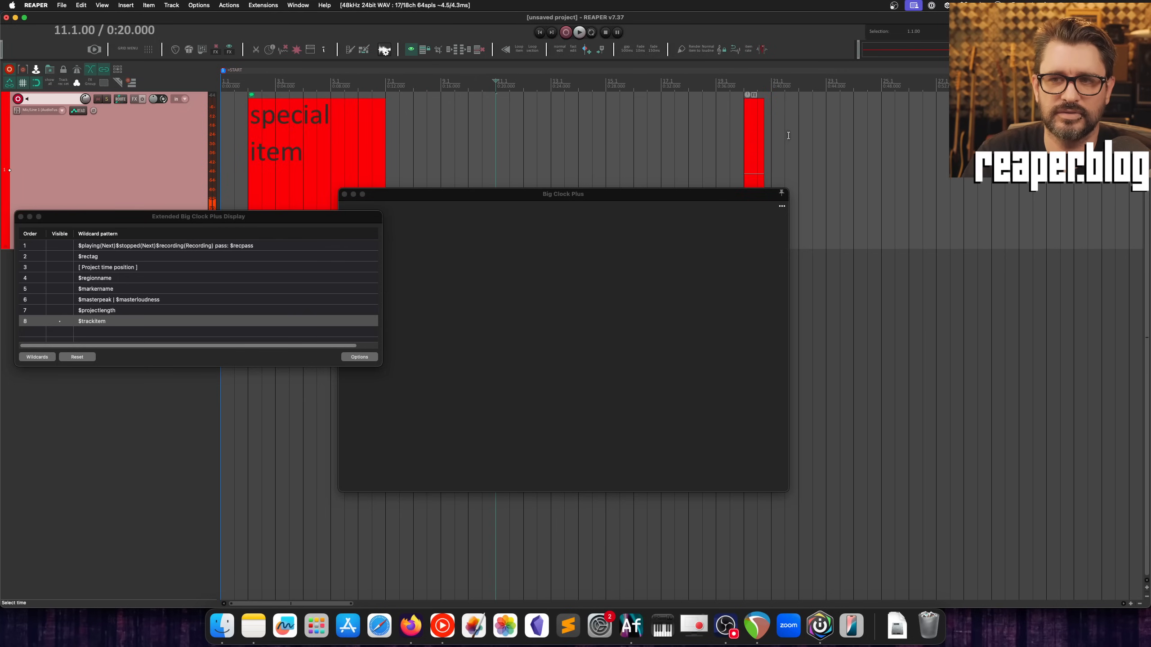
{"action": "left_click_drag", "start_coordinate": [752, 128], "coordinate": [387, 160]}
{"action": "left_click", "coordinate": [417, 166]}
{"action": "scroll", "coordinate": [415, 158], "scroll_direction": "up", "scroll_amount": 4}
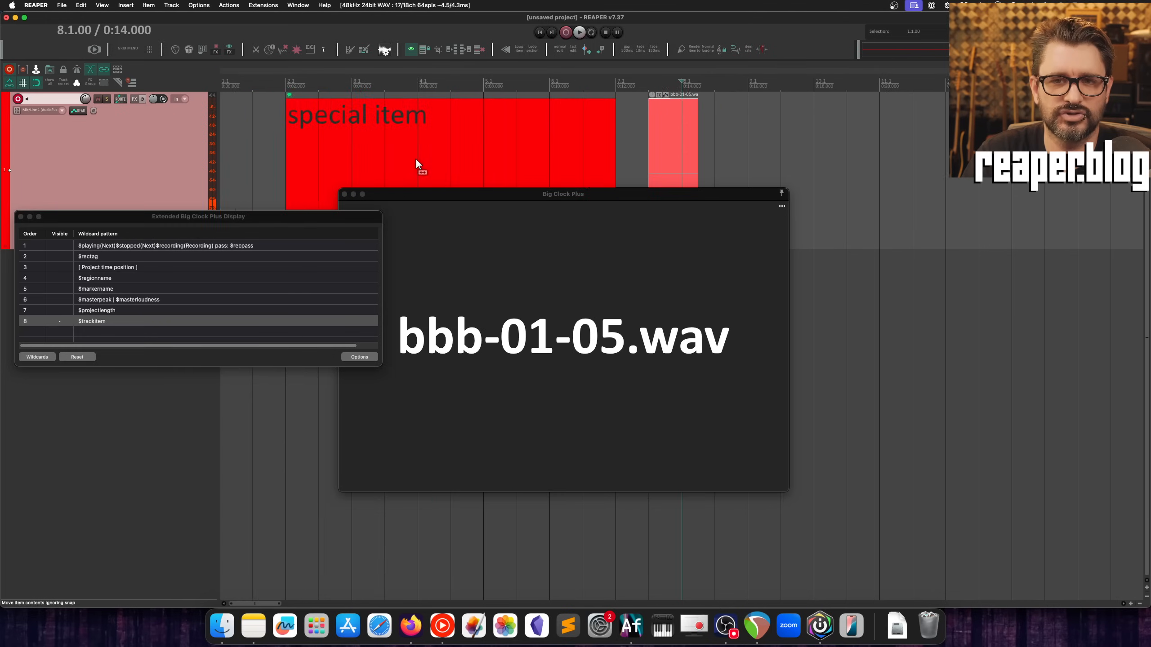
{"action": "scroll", "coordinate": [473, 160], "scroll_direction": "up", "scroll_amount": 6}
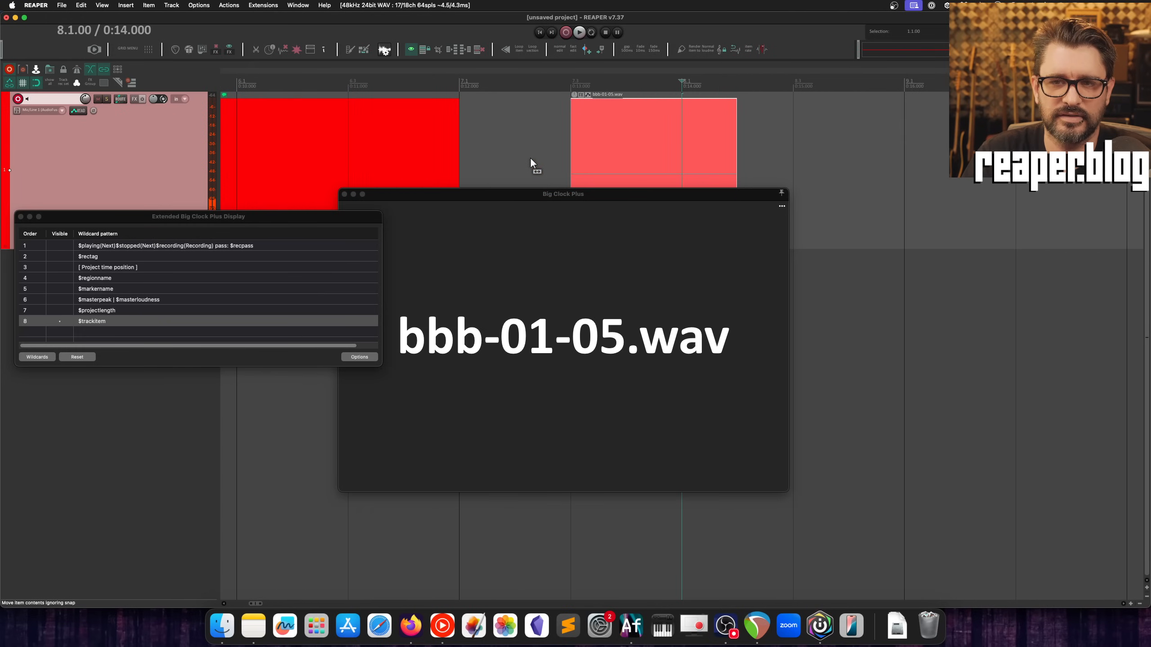
{"action": "scroll", "coordinate": [530, 159], "scroll_direction": "down", "scroll_amount": 3}
{"action": "left_click", "coordinate": [619, 145]}
{"action": "scroll", "coordinate": [646, 156], "scroll_direction": "down", "scroll_amount": 5}
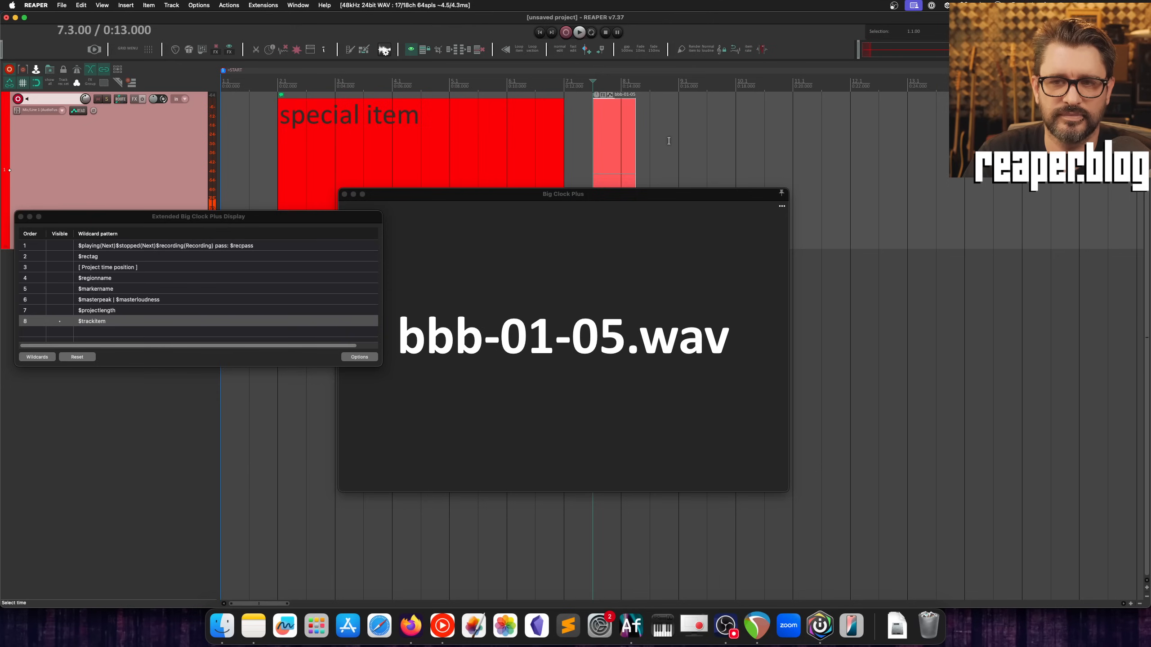
Step: Add a MIDI item after the audio item and place the edit cursor inside it at 9.3.00
{"action": "left_click", "coordinate": [674, 142]}
{"action": "left_click_drag", "start_coordinate": [685, 142], "coordinate": [696, 137]}
{"action": "left_click", "coordinate": [697, 138]}
{"action": "scroll", "coordinate": [704, 178], "scroll_direction": "right", "scroll_amount": 3}
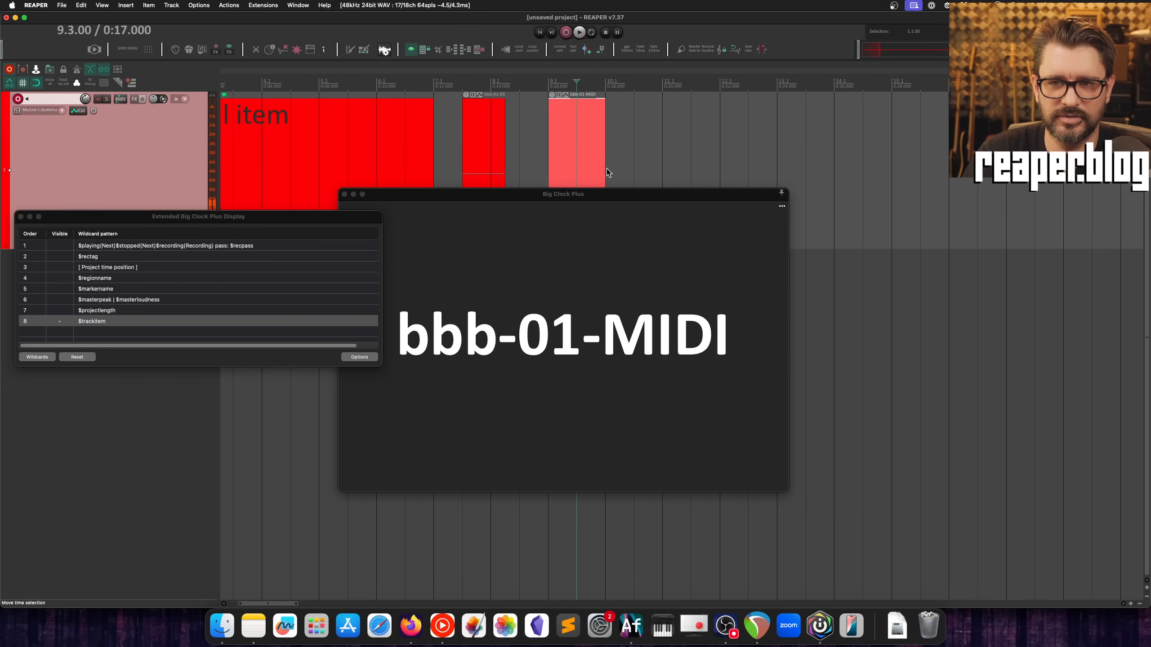
Step: Place the edit cursor on the audio item at 8.1.00 and on the "special item" block, and move the clock window up
{"action": "left_click", "coordinate": [492, 85]}
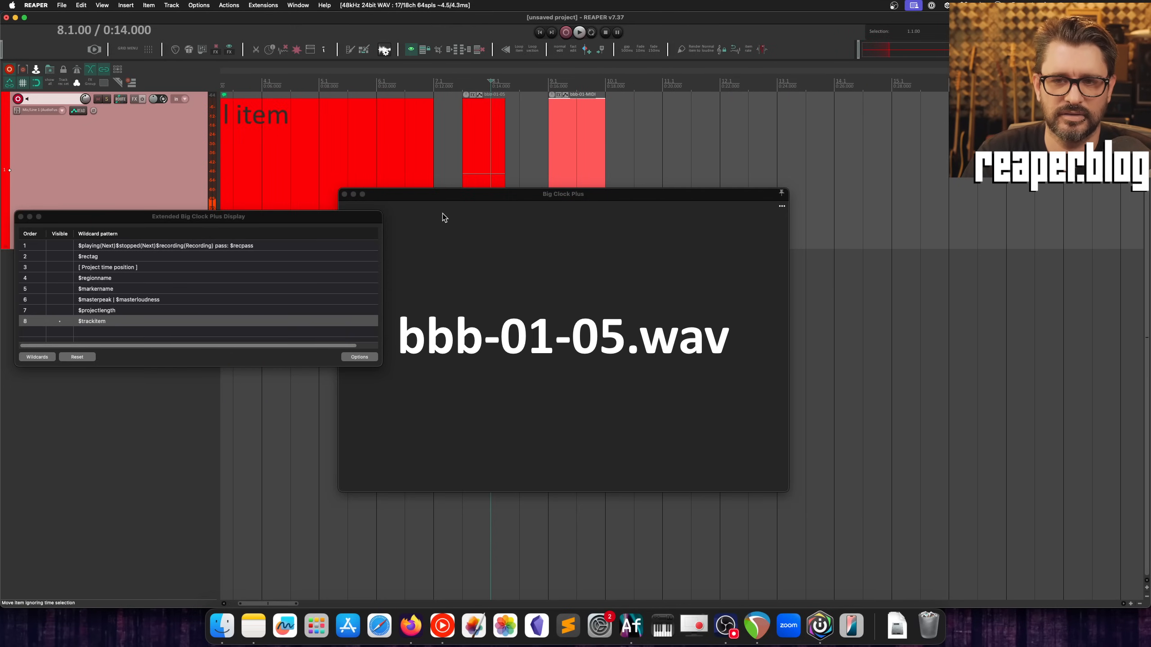
{"action": "left_click", "coordinate": [296, 101]}
{"action": "scroll", "coordinate": [357, 179], "scroll_direction": "left", "scroll_amount": 3}
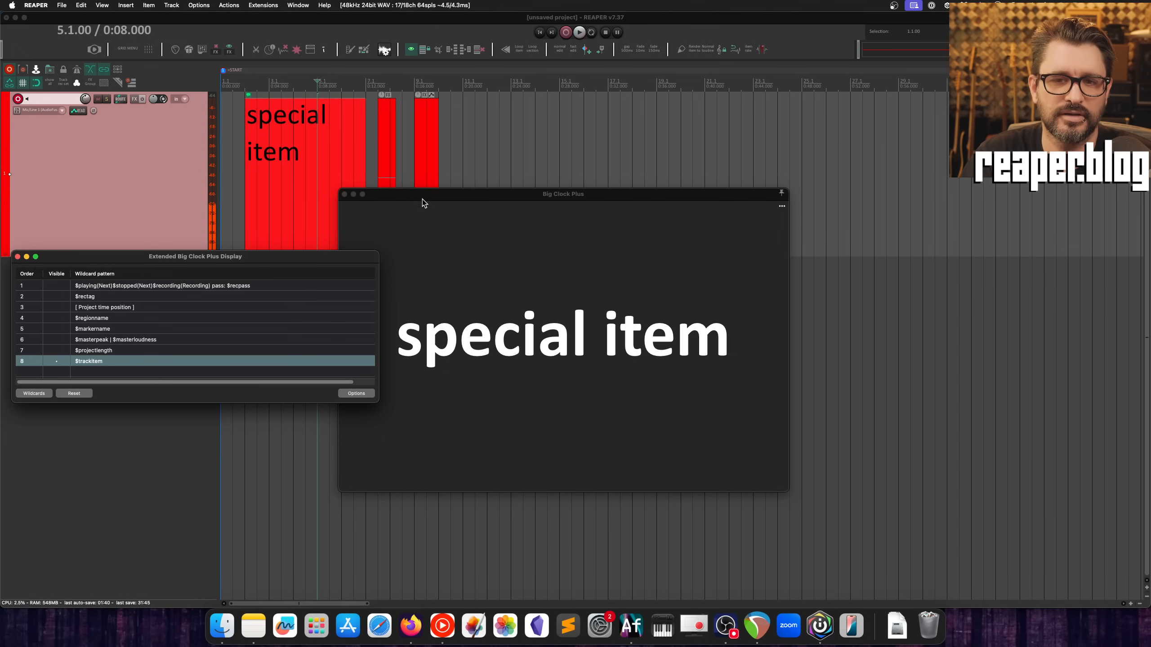
{"action": "left_click_drag", "start_coordinate": [415, 193], "coordinate": [419, 167]}
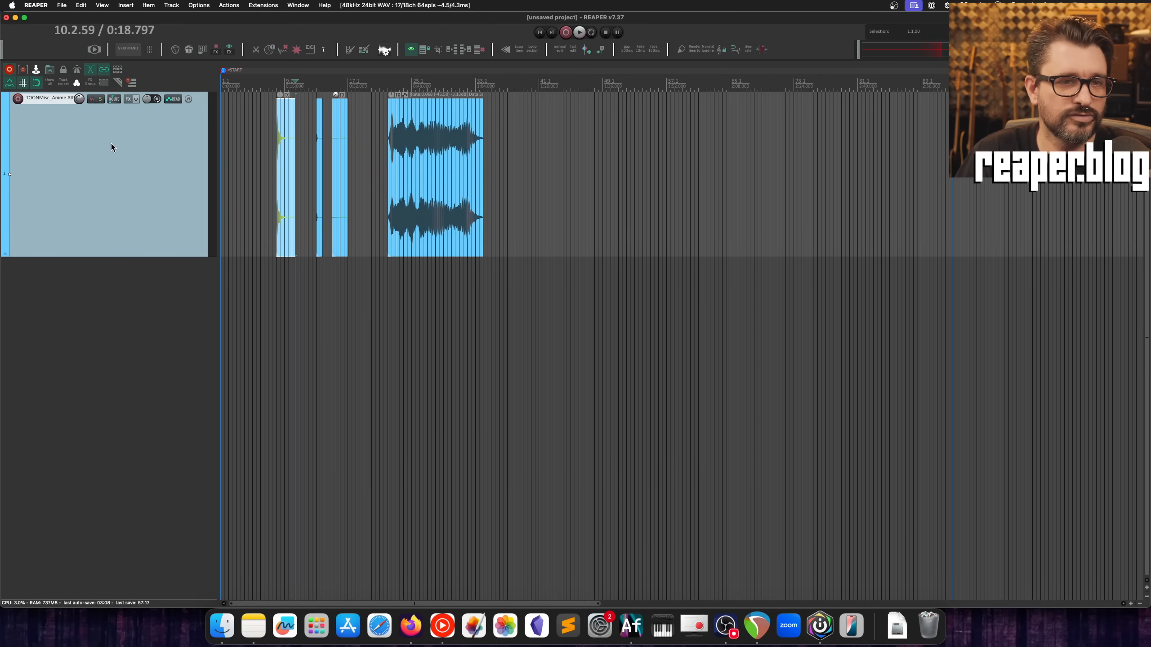
Step: Open the render settings, close the ReaScript console output and select all four items on the track
{"action": "left_click", "coordinate": [36, 69]}
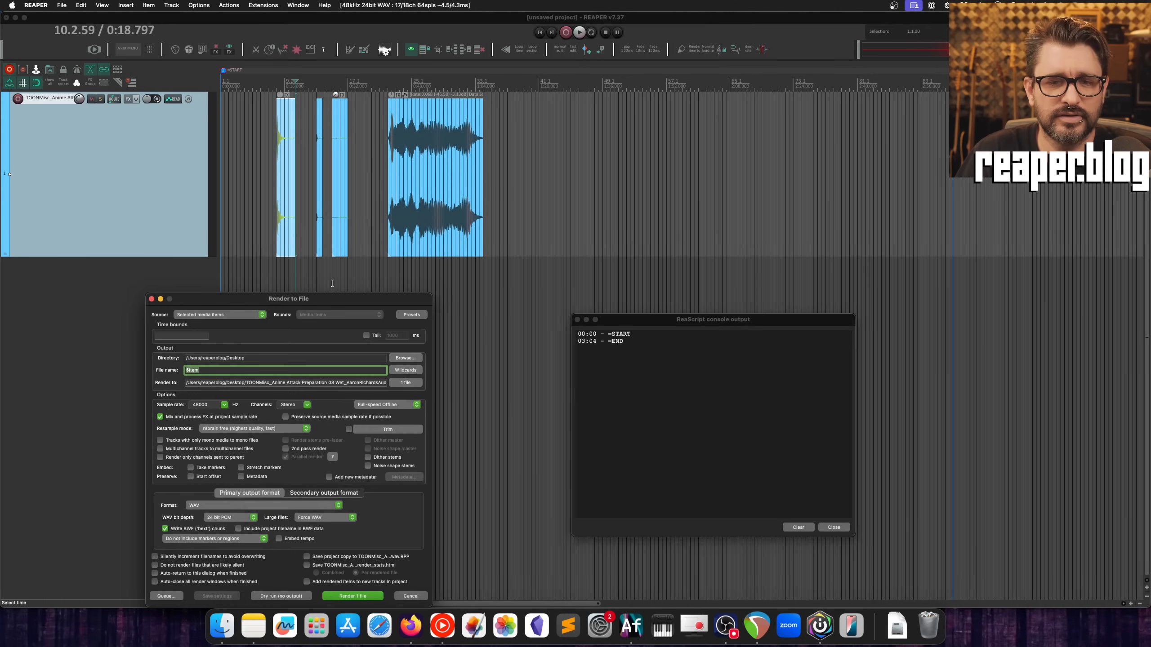
{"action": "left_click", "coordinate": [578, 320]}
{"action": "left_click_drag", "start_coordinate": [380, 298], "coordinate": [669, 176]}
{"action": "left_click", "coordinate": [686, 149]}
{"action": "left_click_drag", "start_coordinate": [256, 143], "coordinate": [610, 142]}
Step: Review the render source options and set the source to Selected media items as one file
{"action": "left_click", "coordinate": [542, 160]}
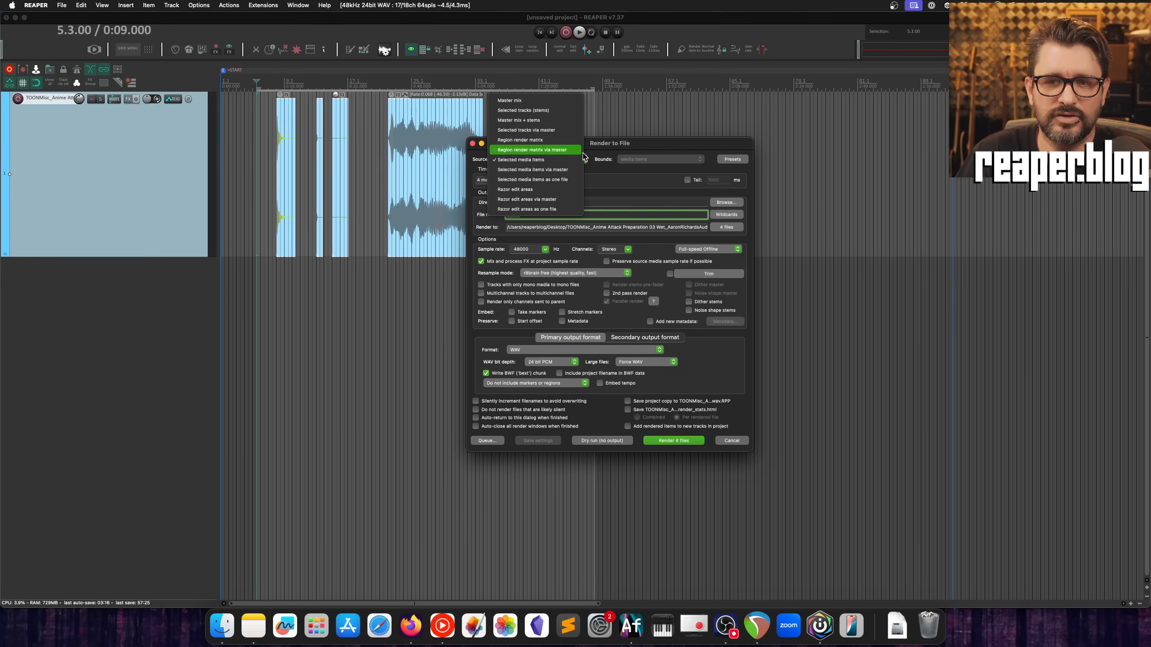
{"action": "left_click", "coordinate": [516, 159]}
{"action": "left_click", "coordinate": [512, 160]}
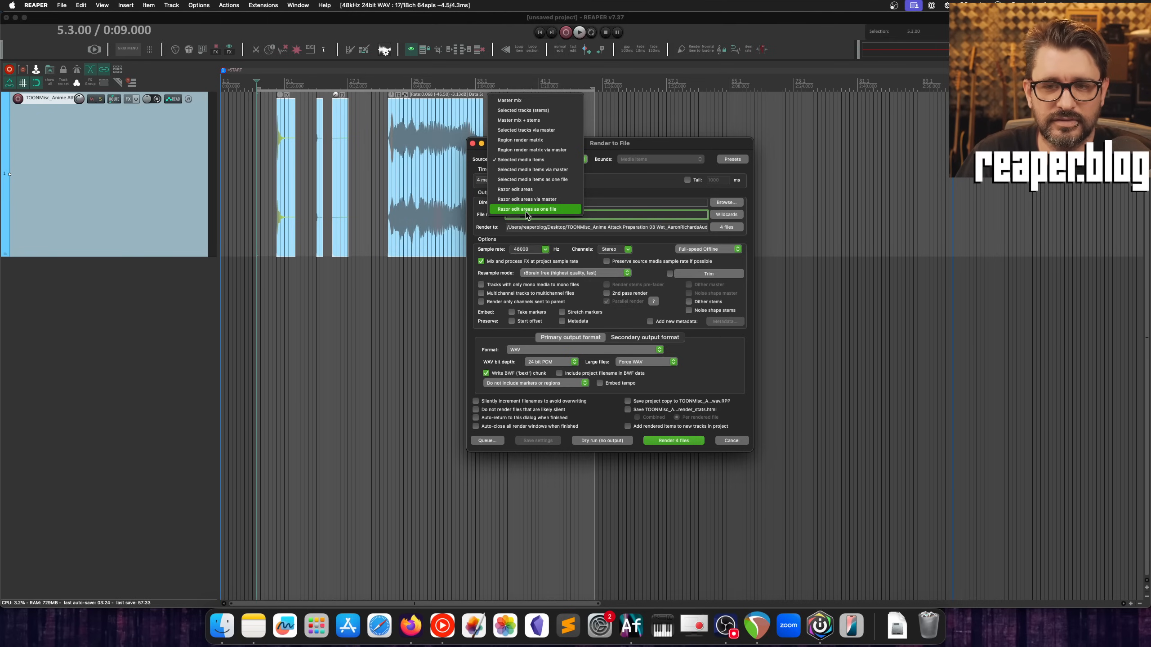
{"action": "left_click", "coordinate": [608, 188]}
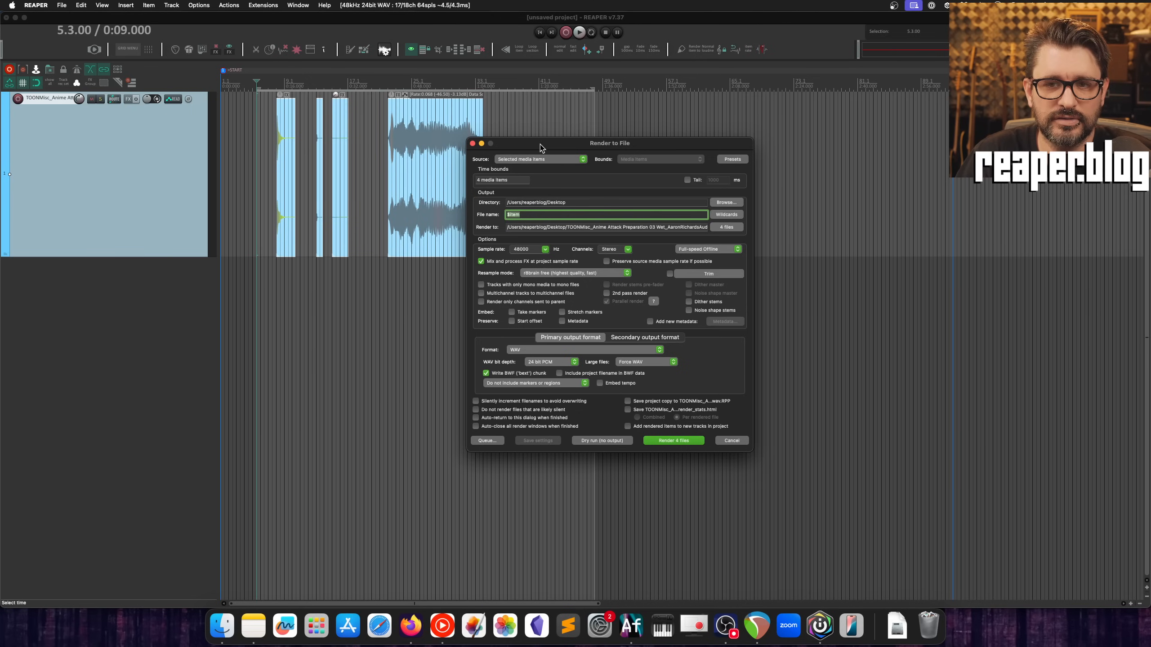
{"action": "mouse_move", "coordinate": [540, 145]}
{"action": "left_mouse_down"}
{"action": "mouse_move", "coordinate": [469, 243]}
{"action": "mouse_move", "coordinate": [523, 155]}
{"action": "left_mouse_up"}
{"action": "left_click", "coordinate": [504, 171]}
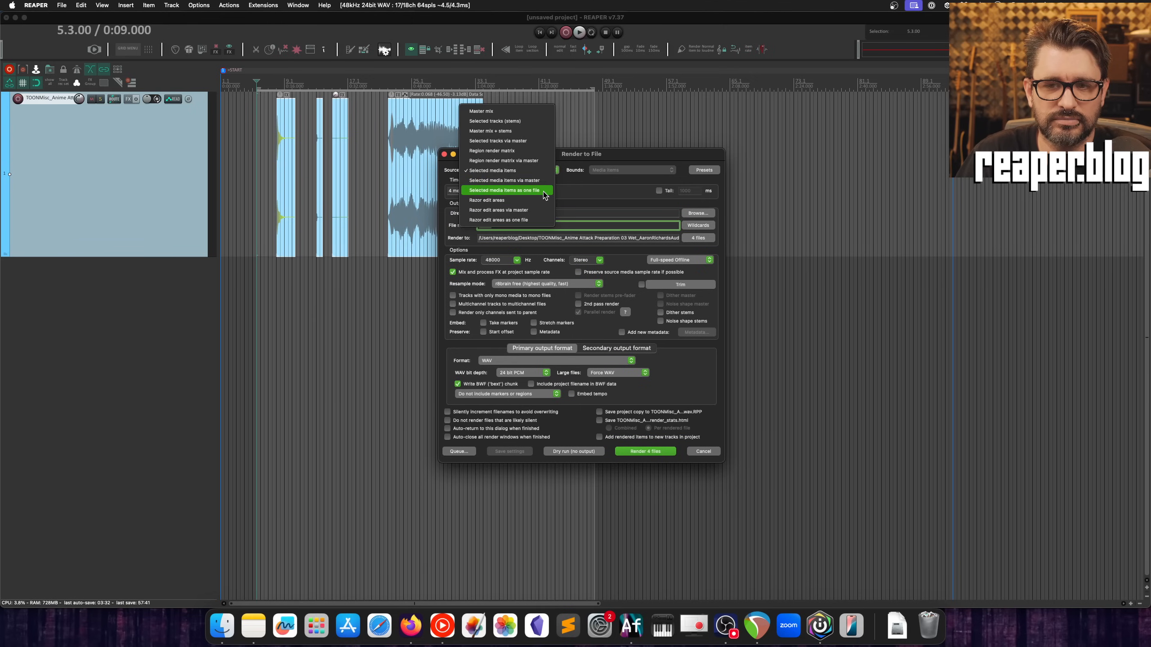
{"action": "left_click", "coordinate": [544, 191]}
Step: Move the render window clear of the items and move the long audio item onto a new track below
{"action": "left_click", "coordinate": [422, 184]}
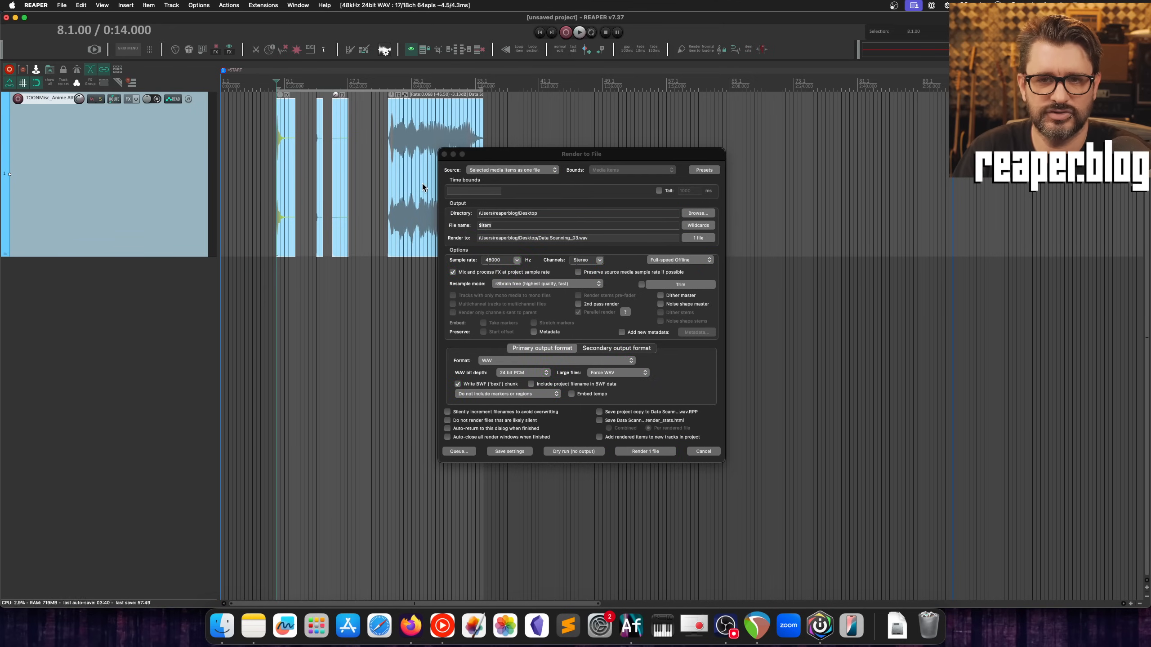
{"action": "left_click_drag", "start_coordinate": [499, 157], "coordinate": [382, 270]}
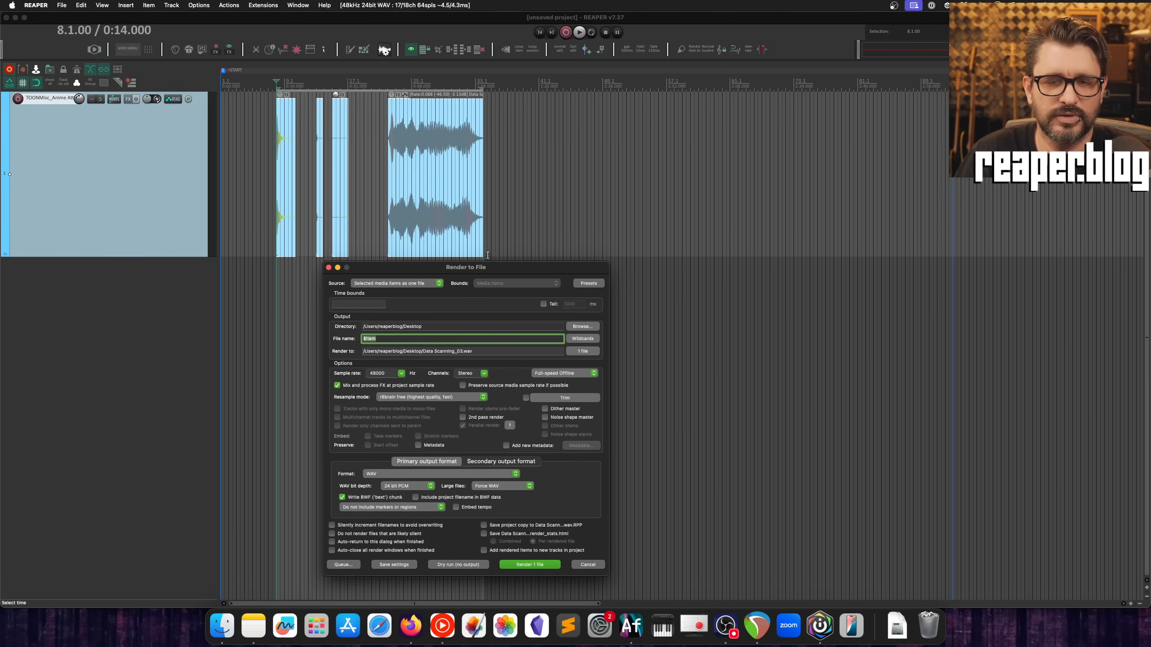
{"action": "left_click_drag", "start_coordinate": [460, 270], "coordinate": [585, 153]}
{"action": "left_click", "coordinate": [430, 177]}
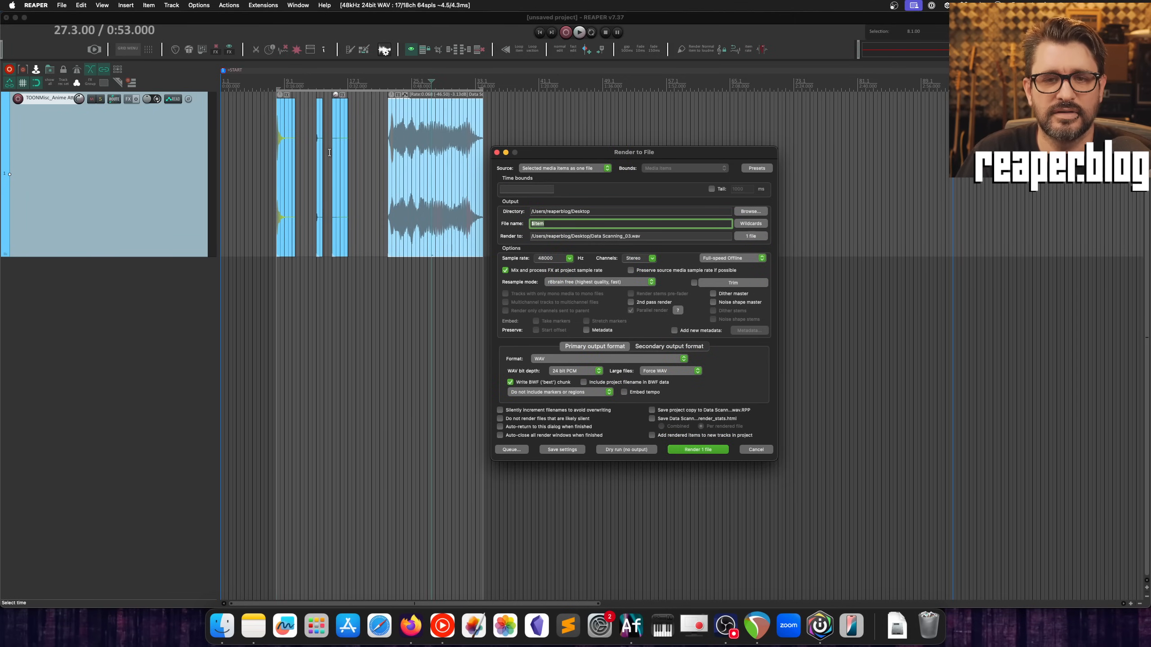
{"action": "left_click", "coordinate": [407, 151]}
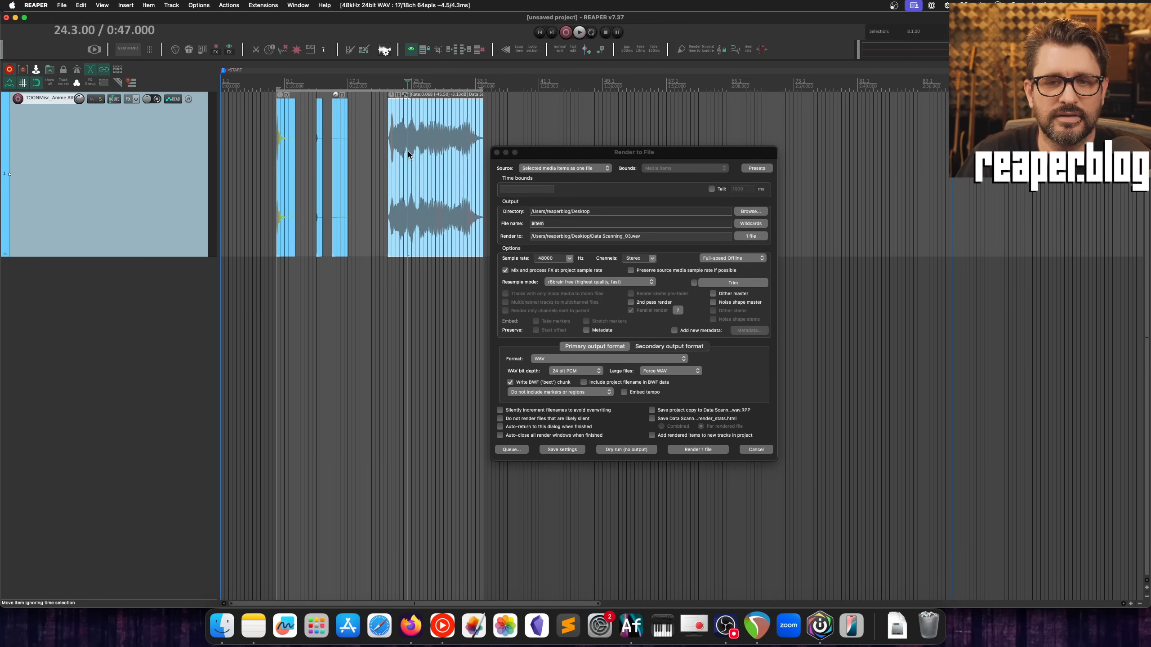
{"action": "left_click_drag", "start_coordinate": [423, 236], "coordinate": [426, 278]}
{"action": "left_click", "coordinate": [284, 211]}
{"action": "left_click_drag", "start_coordinate": [420, 324], "coordinate": [420, 327]}
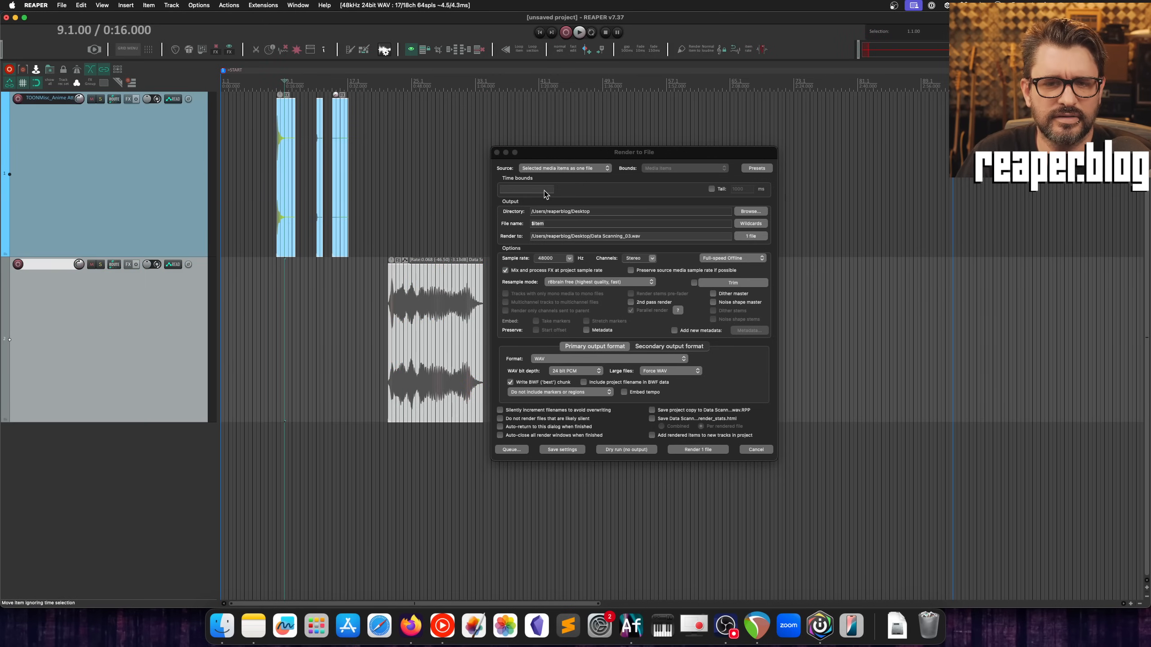
Step: Set the render source to Selected tracks via master with both tracks selected
{"action": "left_click_drag", "start_coordinate": [561, 152], "coordinate": [518, 101]}
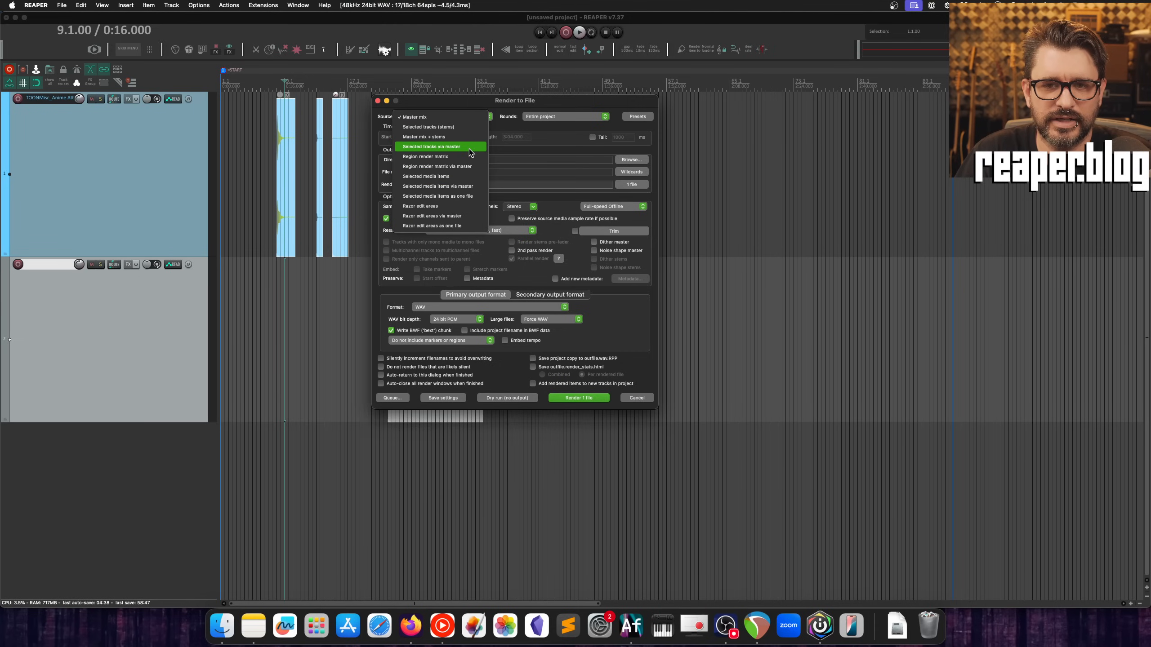
{"action": "left_click", "coordinate": [468, 148]}
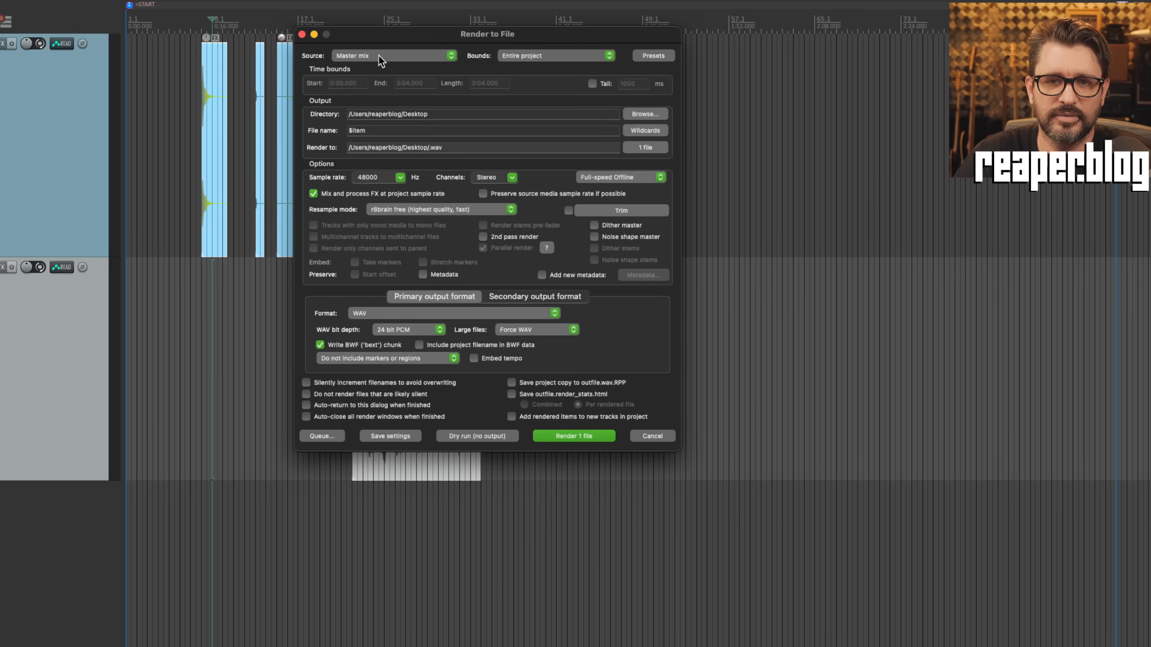
{"action": "left_click", "coordinate": [378, 56]}
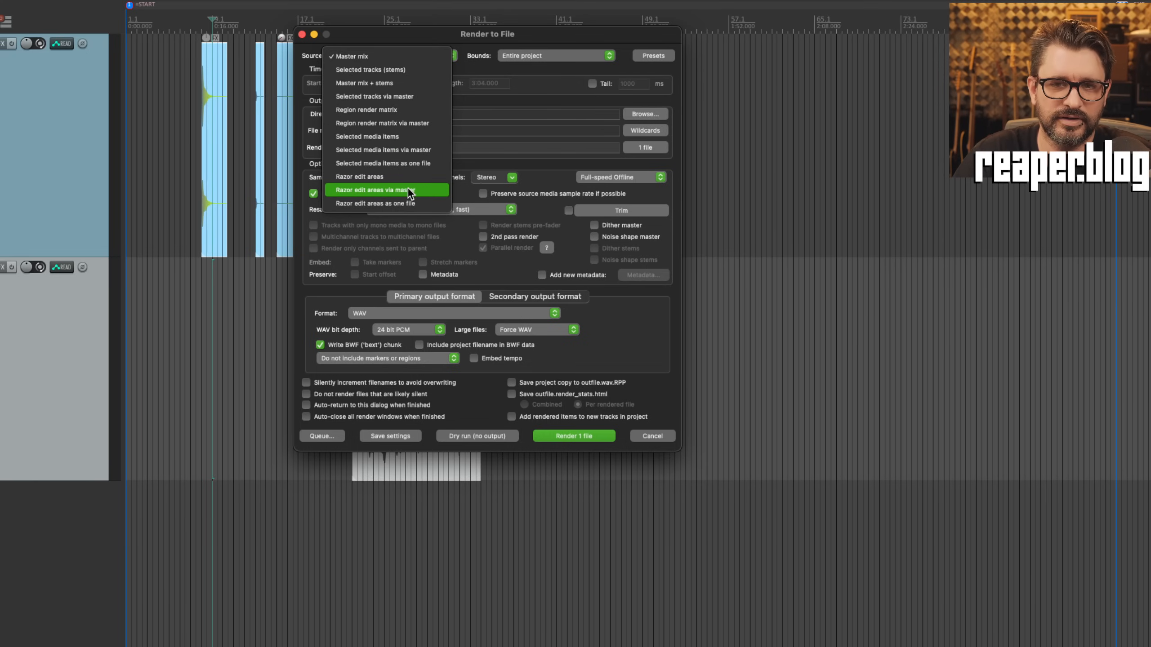
{"action": "left_click", "coordinate": [391, 97]}
{"action": "left_click", "coordinate": [64, 252]}
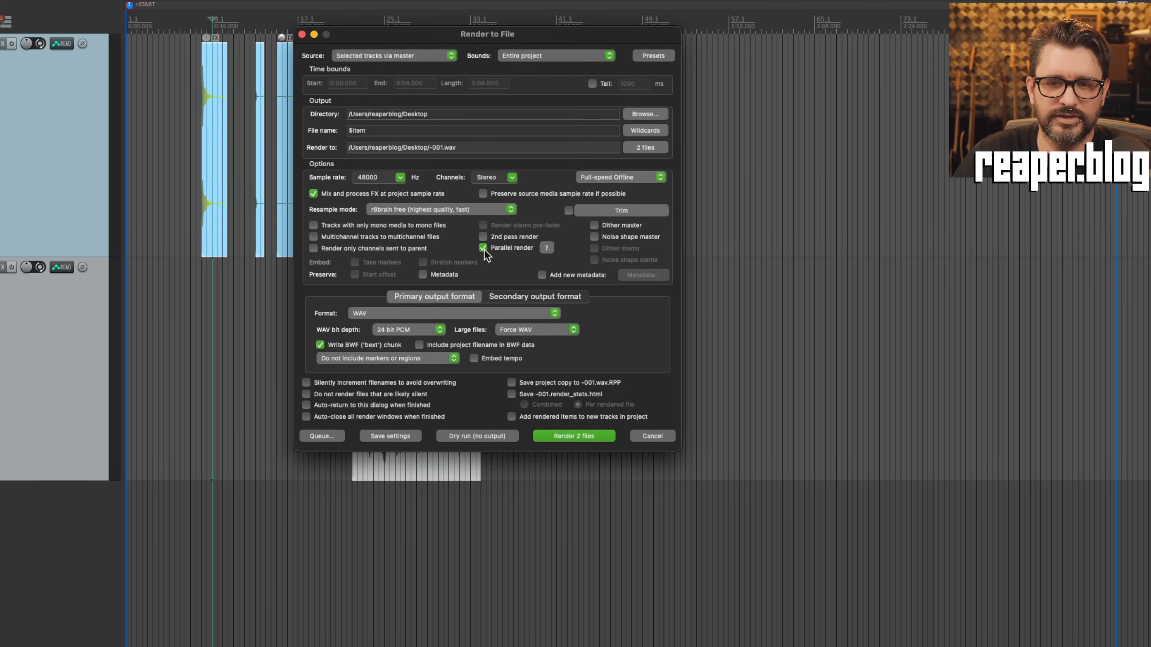
Step: View the help for Parallel render, and switch the option on and off again
{"action": "left_click", "coordinate": [548, 249]}
{"action": "left_click_drag", "start_coordinate": [652, 213], "coordinate": [422, 193]}
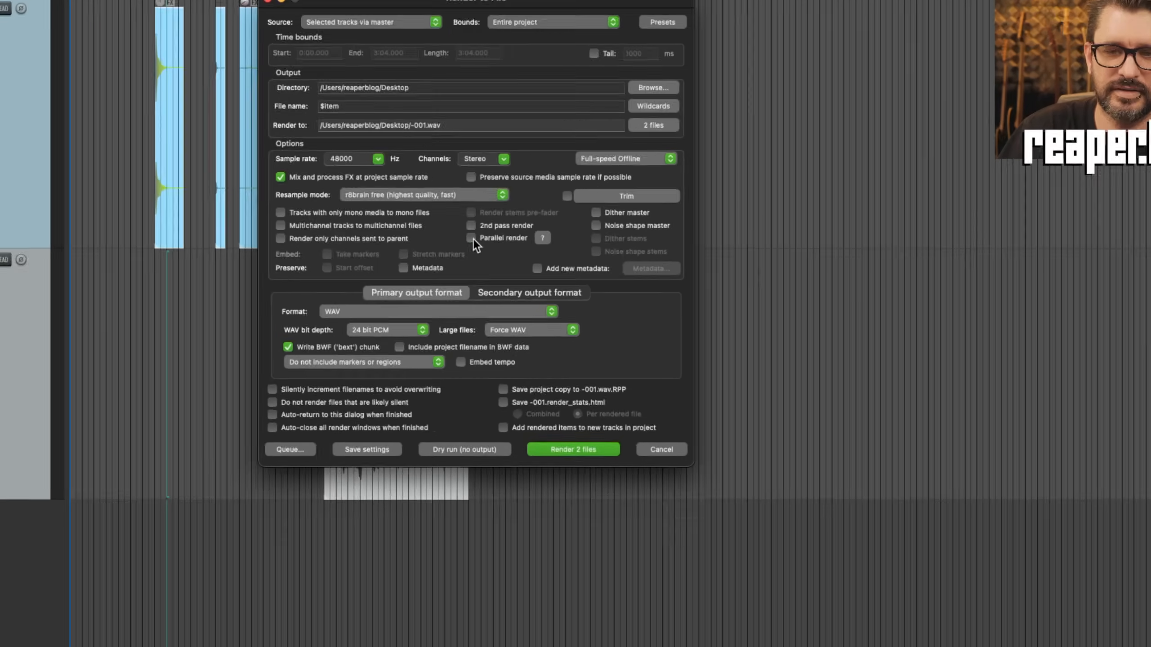
{"action": "left_click", "coordinate": [472, 238]}
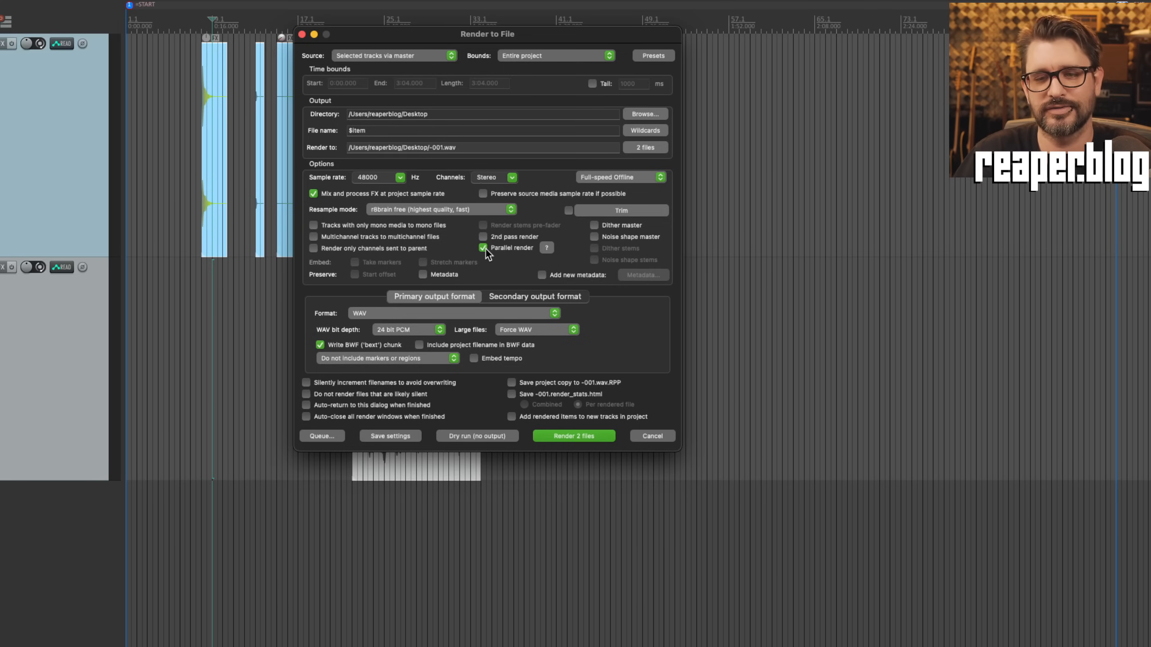
{"action": "left_click", "coordinate": [483, 248]}
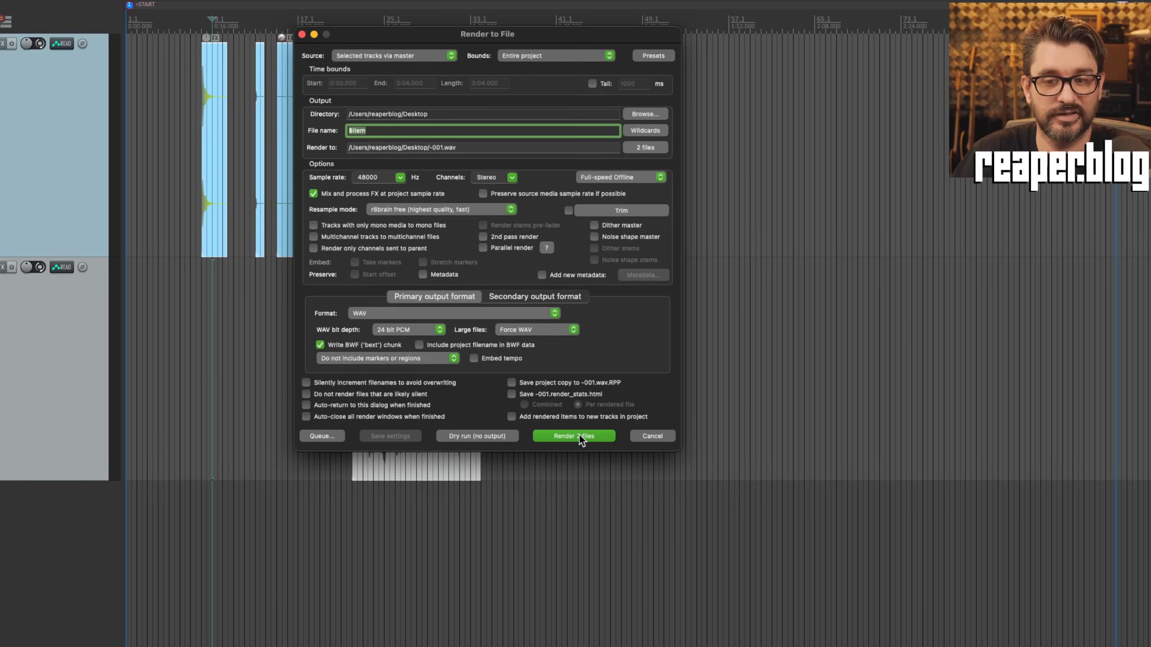
Step: Start rendering both files over the existing ones, cancel the render midway, and discard the incomplete file
{"action": "left_click", "coordinate": [580, 436]}
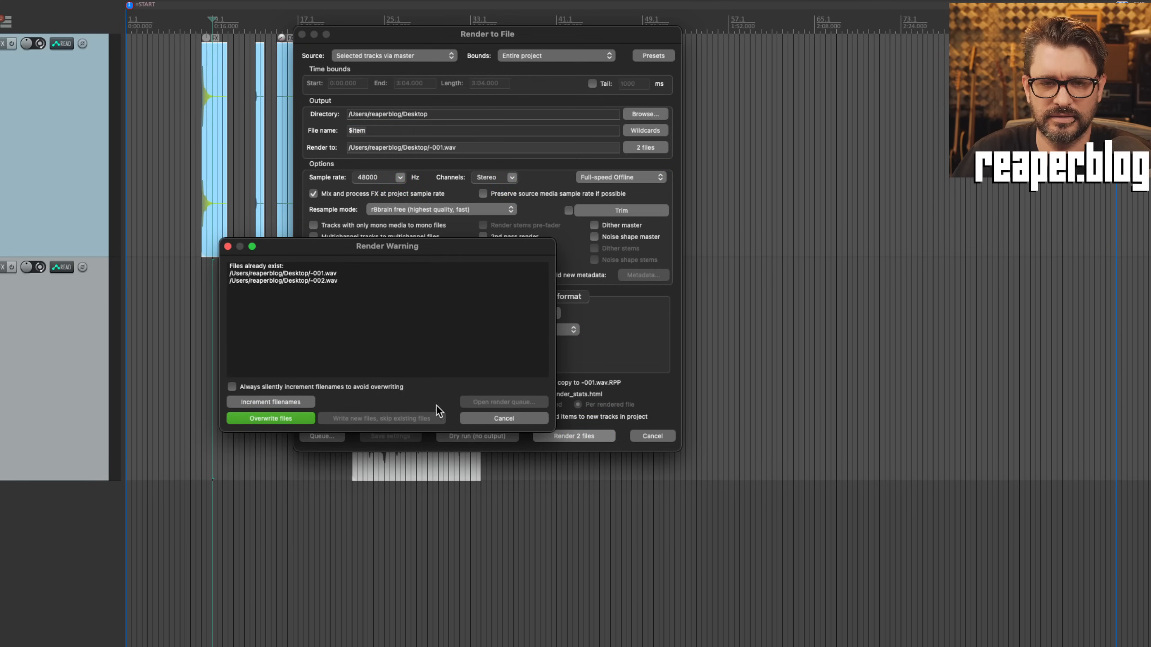
{"action": "left_click", "coordinate": [297, 417]}
{"action": "left_click", "coordinate": [708, 495]}
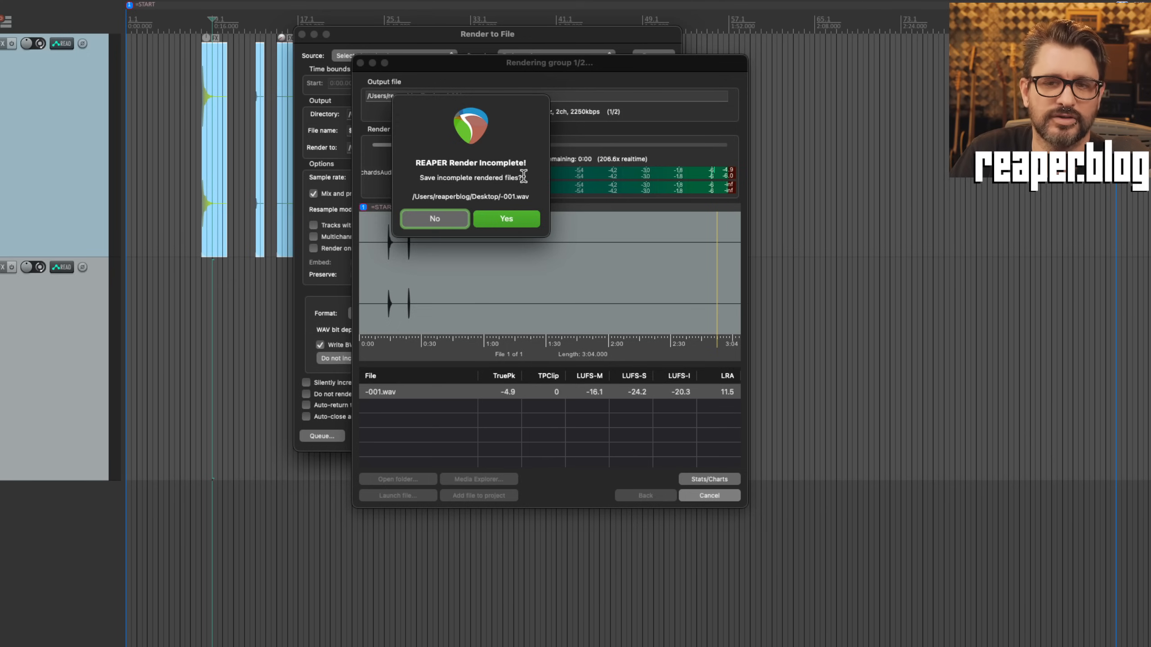
{"action": "left_click", "coordinate": [451, 219]}
Step: Open the rendering preferences and examine the option to always save incompletely rendered files without prompting
{"action": "key", "text": "super+comma"}
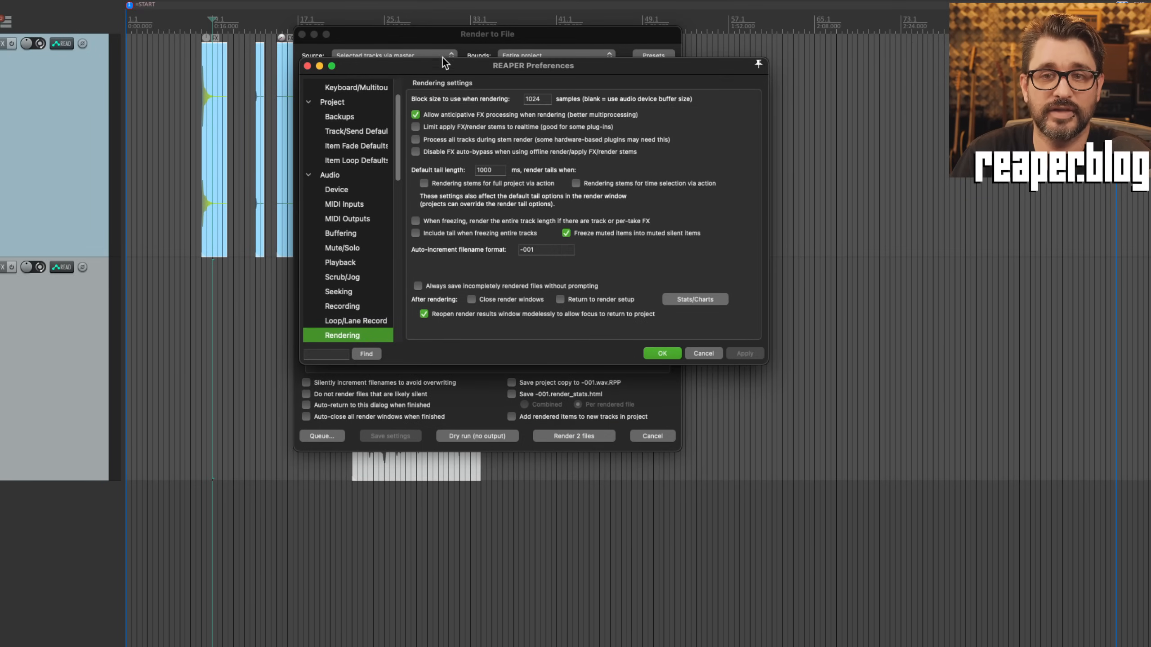
{"action": "left_click_drag", "start_coordinate": [456, 63], "coordinate": [424, 74]}
{"action": "scroll", "coordinate": [355, 270], "scroll_direction": "down", "scroll_amount": 1}
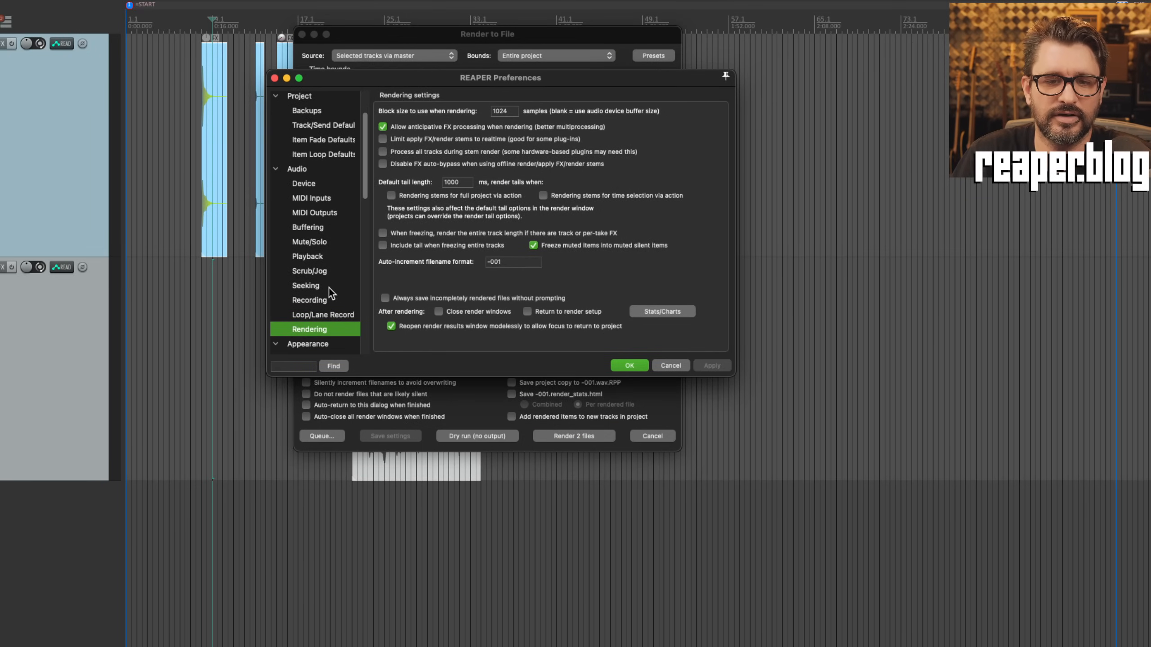
{"action": "scroll", "coordinate": [329, 288], "scroll_direction": "down", "scroll_amount": 1}
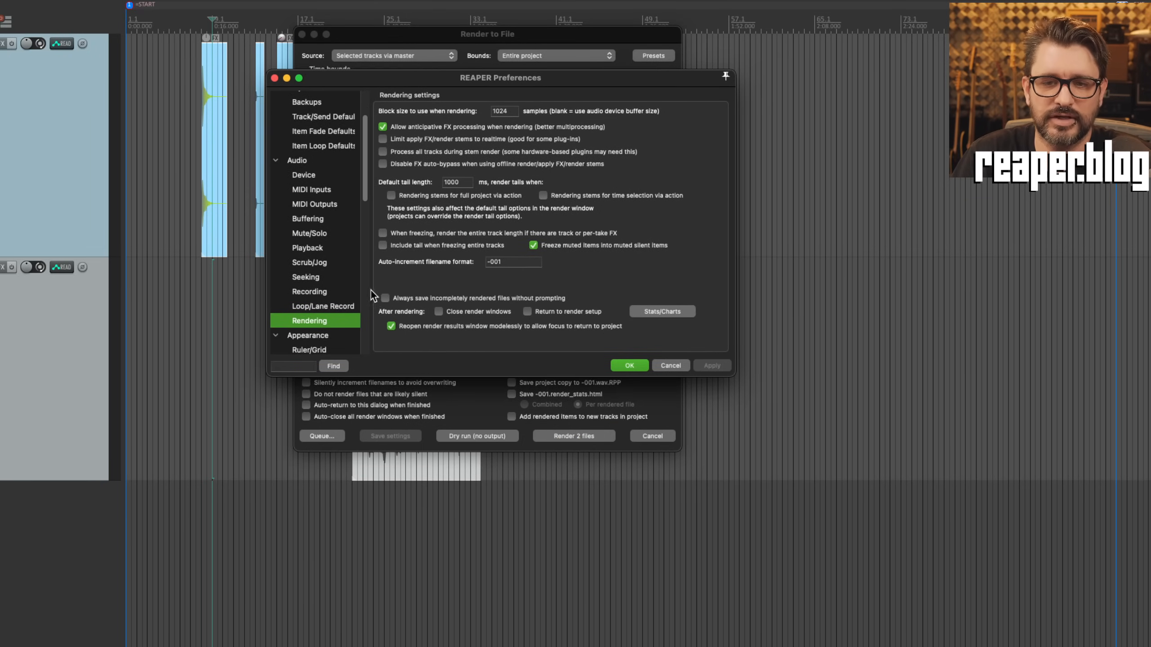
{"action": "left_click", "coordinate": [396, 300]}
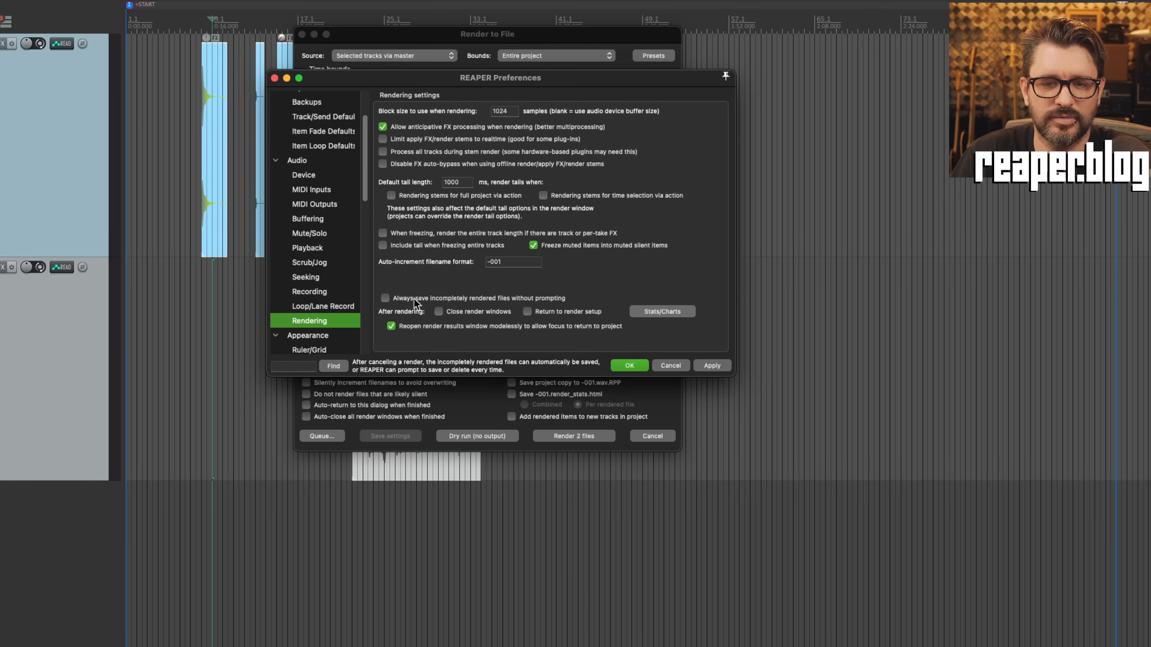
Step: Set render statistics to be kept in memory after a render finishes, and save the preferences
{"action": "left_click", "coordinate": [644, 312]}
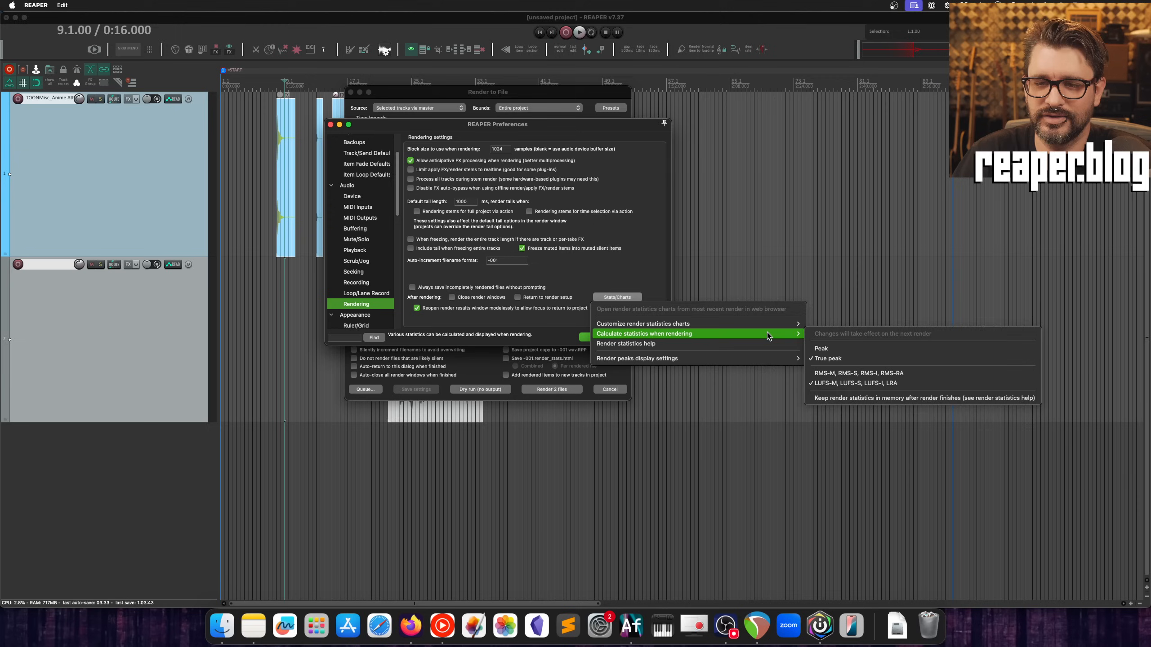
{"action": "left_click", "coordinate": [746, 338]}
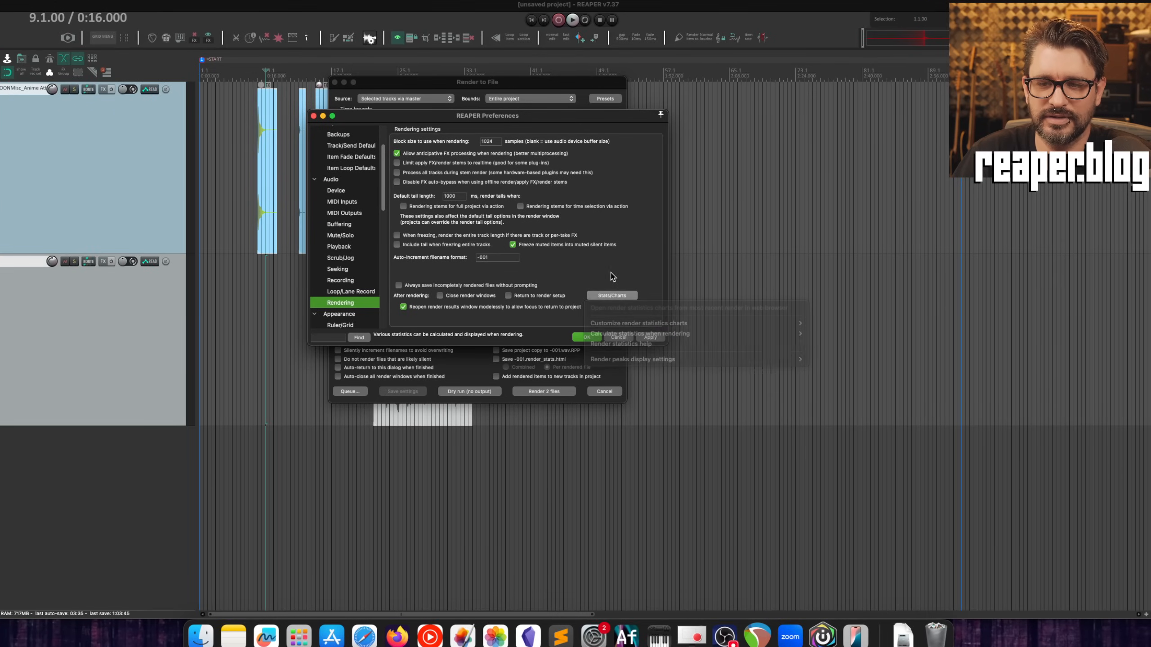
{"action": "left_click", "coordinate": [603, 298]}
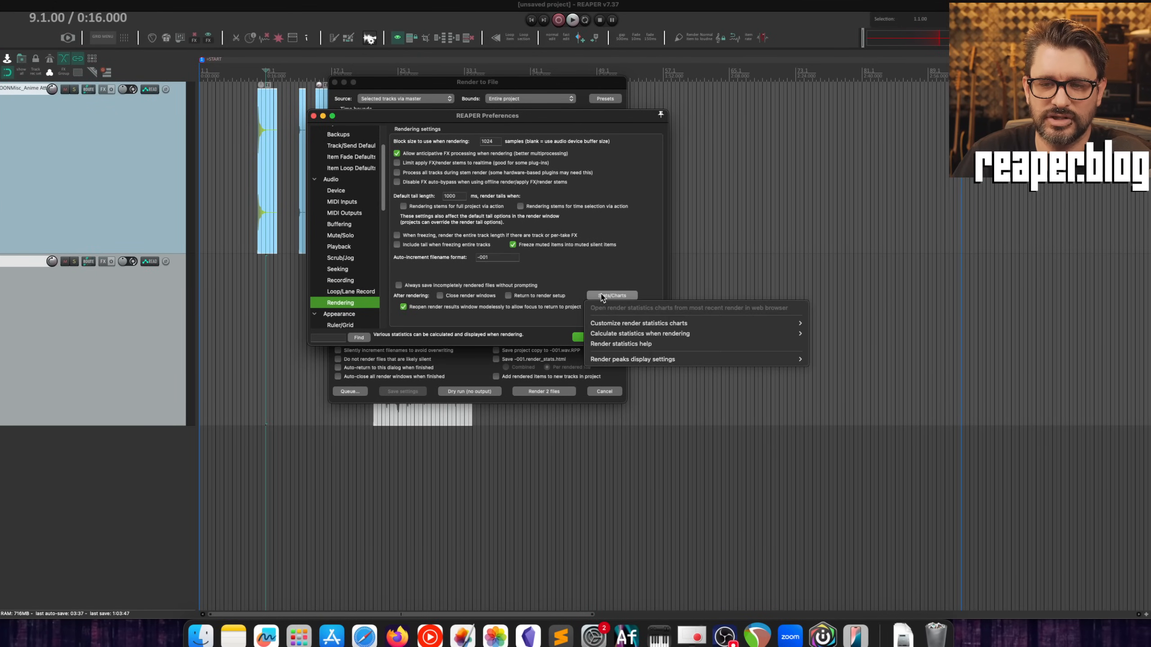
{"action": "mouse_move", "coordinate": [609, 339]}
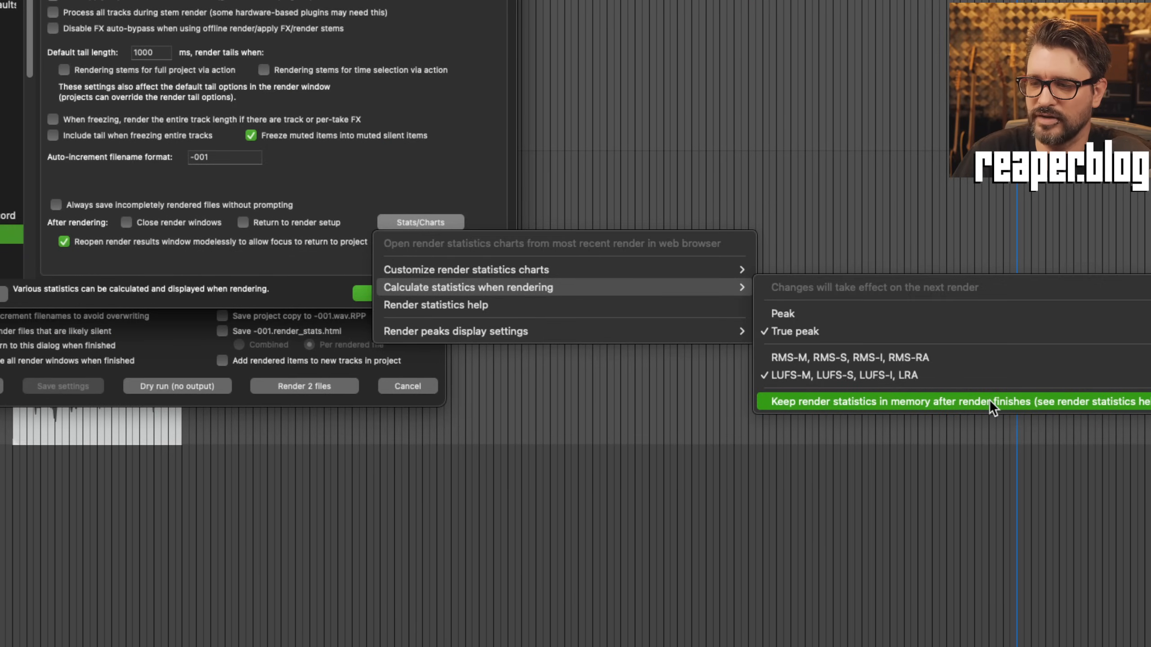
{"action": "left_click", "coordinate": [990, 403]}
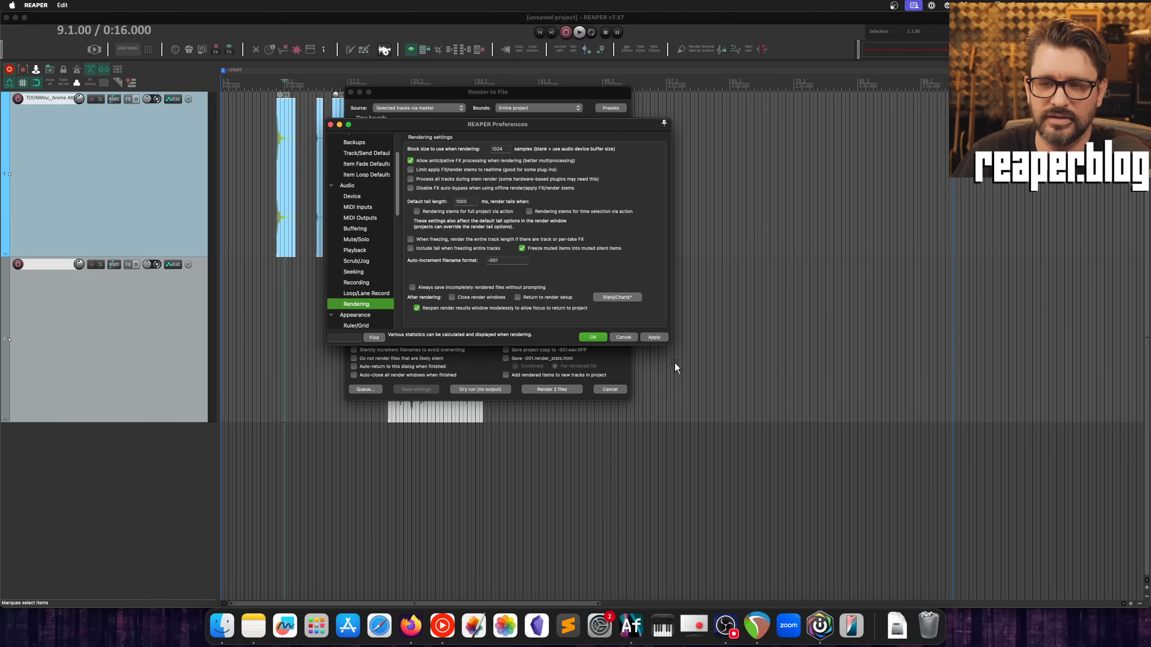
{"action": "left_click", "coordinate": [593, 337]}
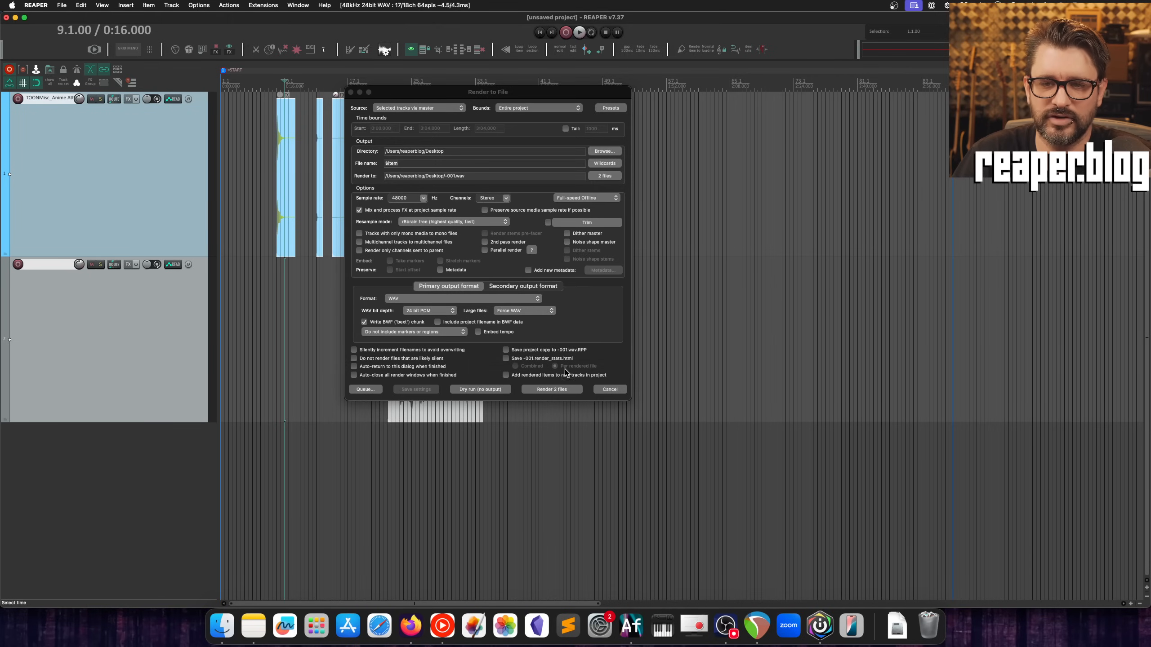
Step: Render the two files, overwriting the existing one, and open their render statistics charts in the web browser
{"action": "left_click", "coordinate": [565, 391]}
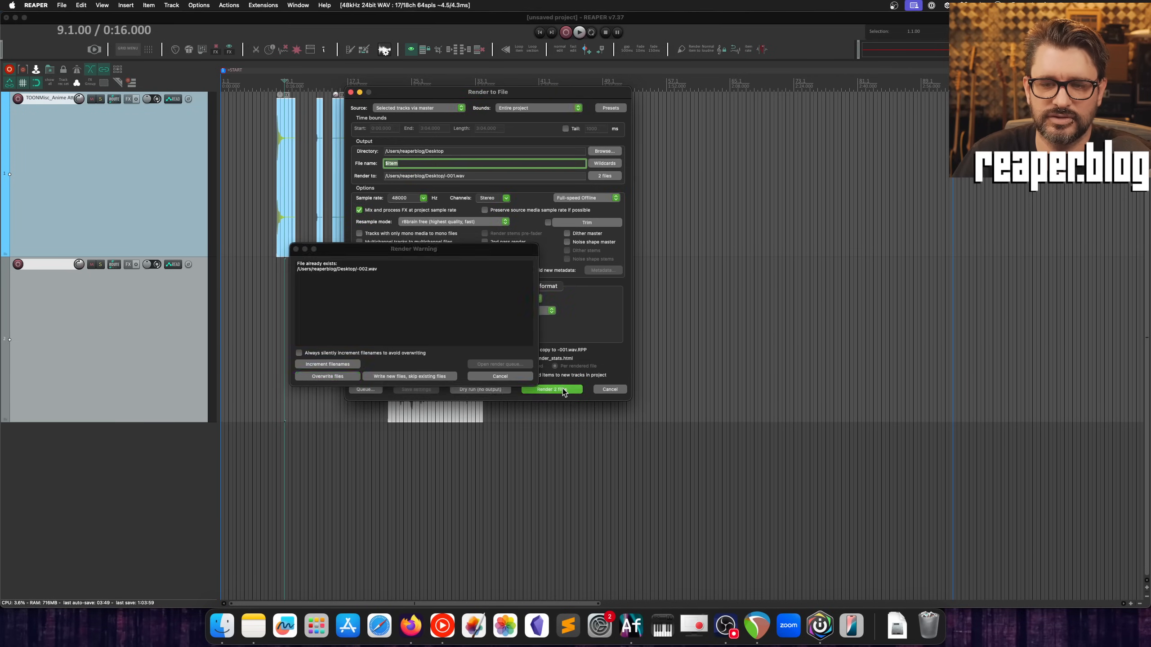
{"action": "left_click", "coordinate": [338, 376]}
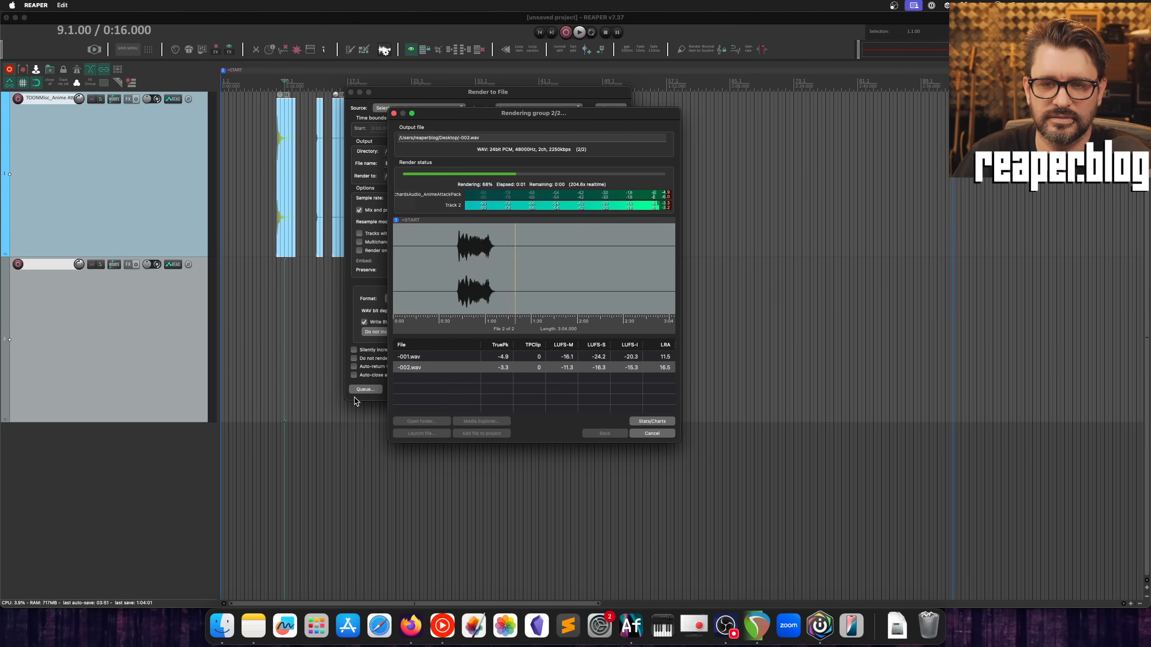
{"action": "left_click", "coordinate": [658, 422]}
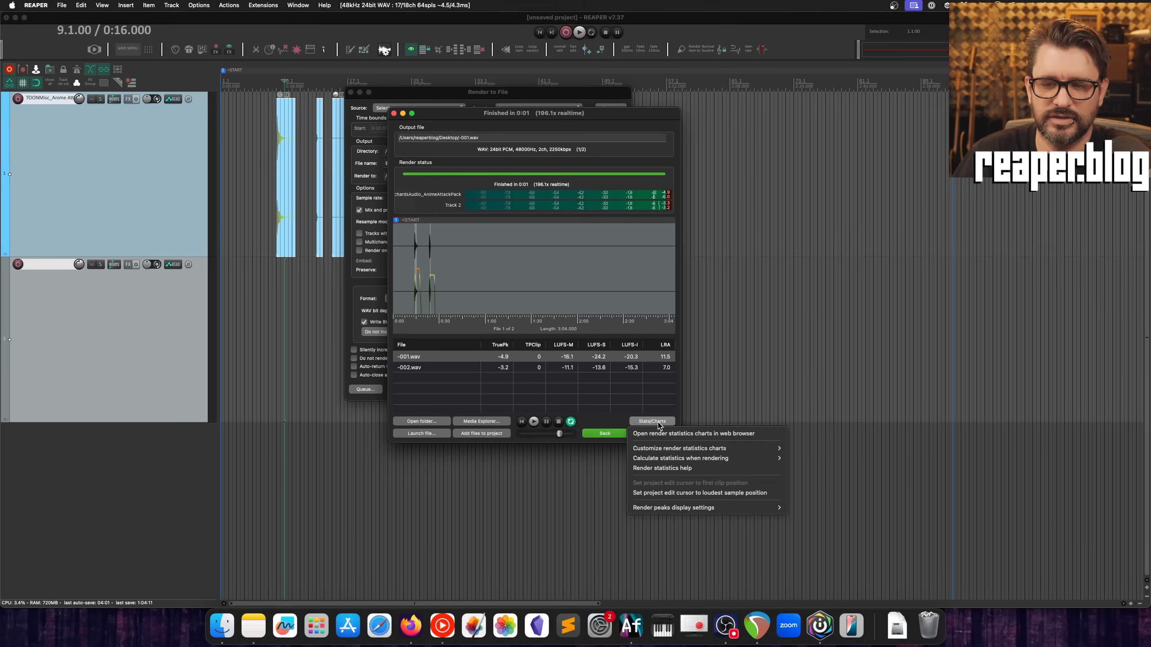
{"action": "left_click", "coordinate": [693, 434]}
Step: Look over the loudness statistics charts of both rendered files, and close the charts page and the render results
{"action": "scroll", "coordinate": [360, 338], "scroll_direction": "down", "scroll_amount": 5}
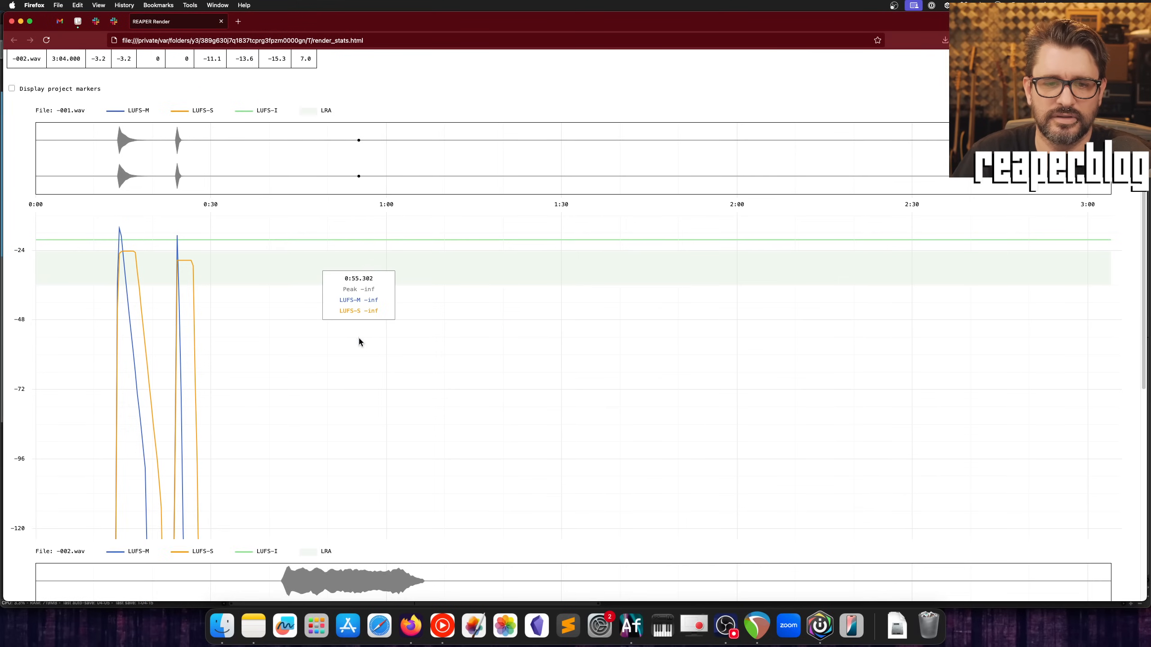
{"action": "scroll", "coordinate": [282, 344], "scroll_direction": "up", "scroll_amount": 5}
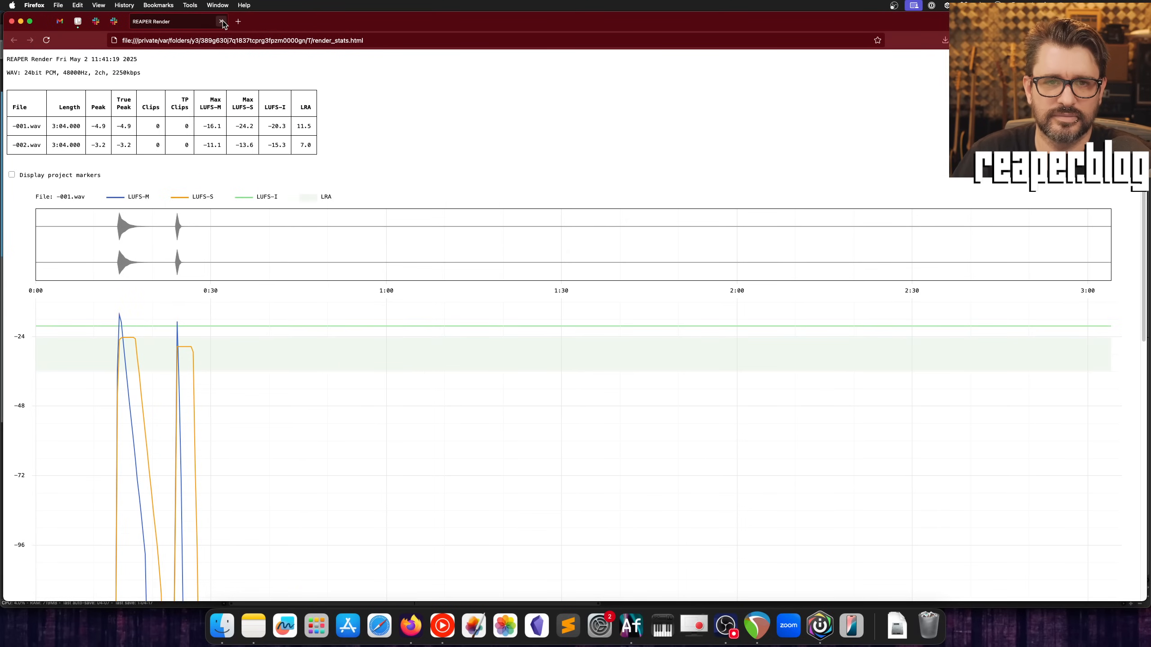
{"action": "left_click", "coordinate": [222, 21]}
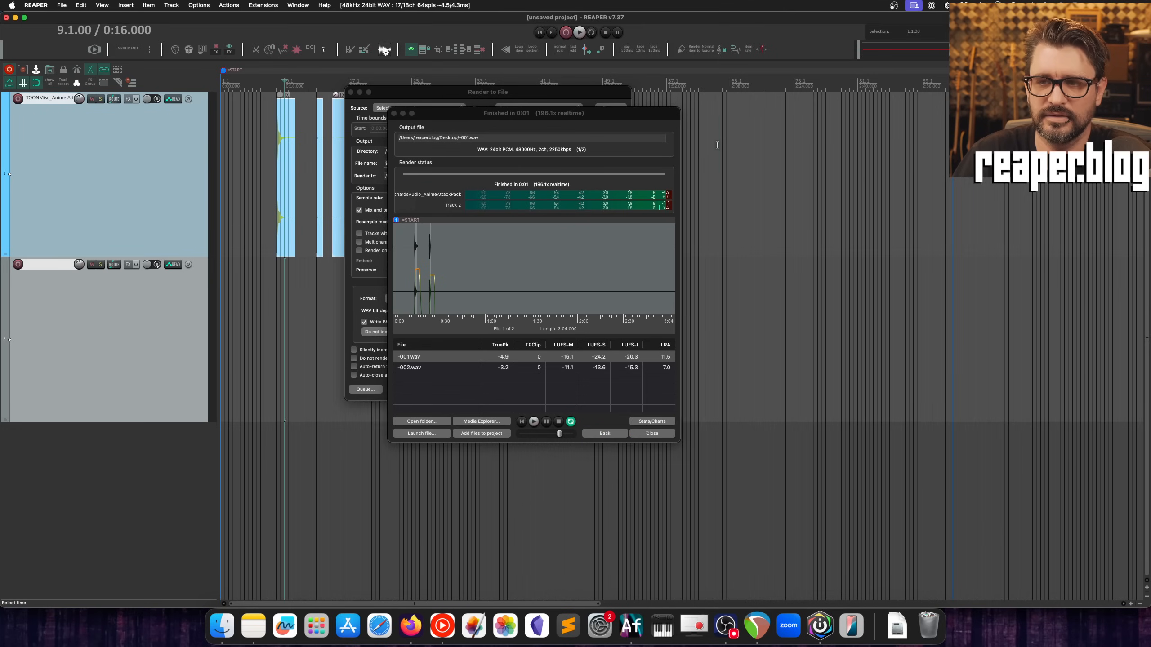
{"action": "left_click", "coordinate": [652, 434]}
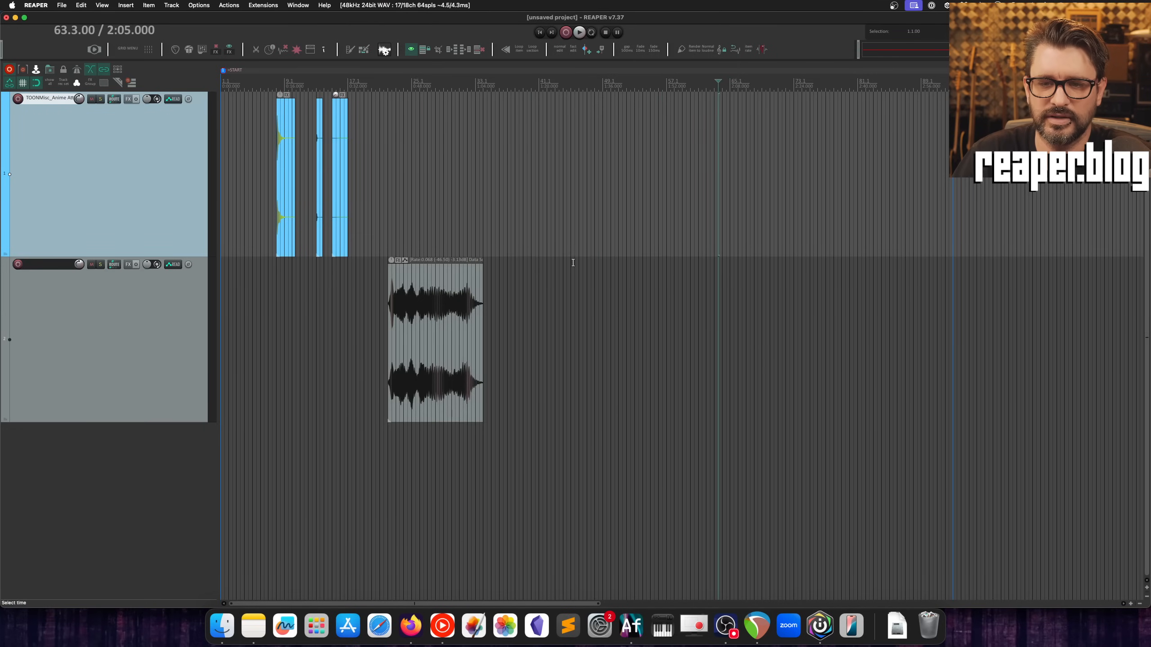
Step: Find the statistics actions with "statist" and run Open render statistics charts from most recent render in web browser
{"action": "left_click", "coordinate": [525, 227]}
{"action": "key", "text": "shift+slash"}
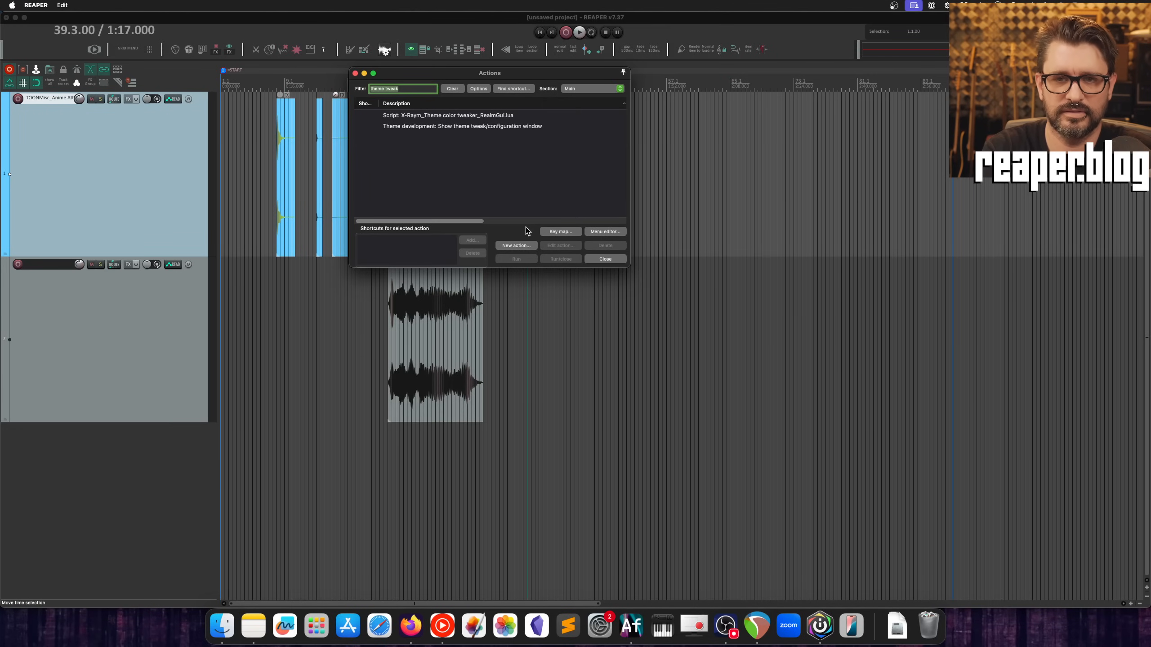
{"action": "type", "text": "statist"}
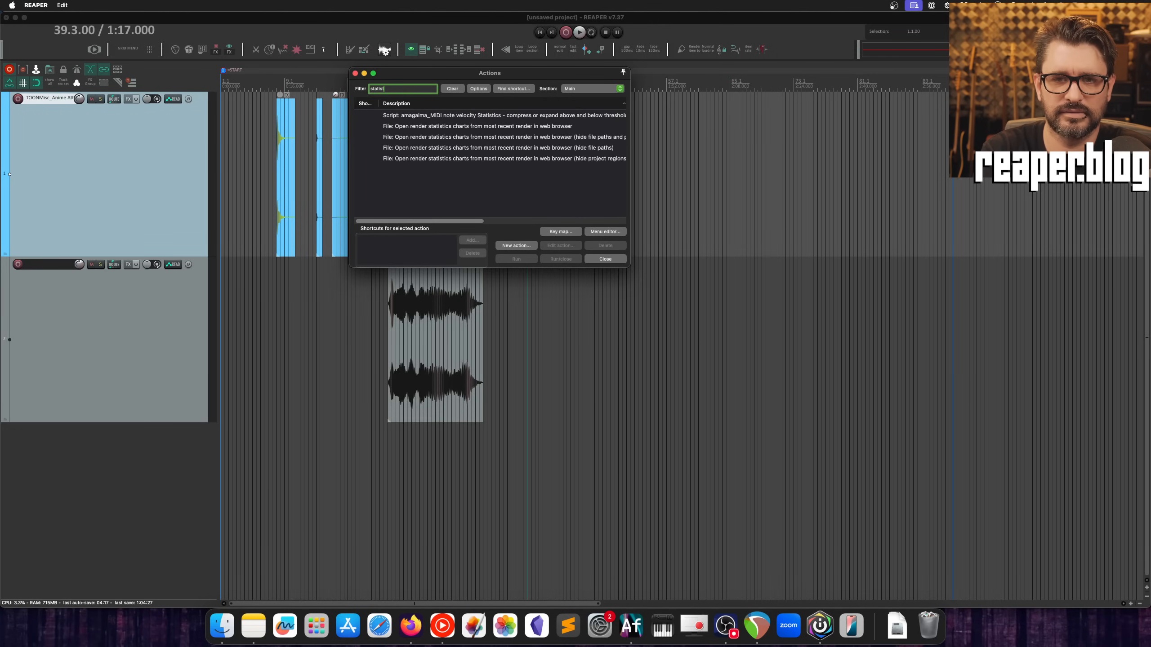
{"action": "left_click", "coordinate": [537, 128]}
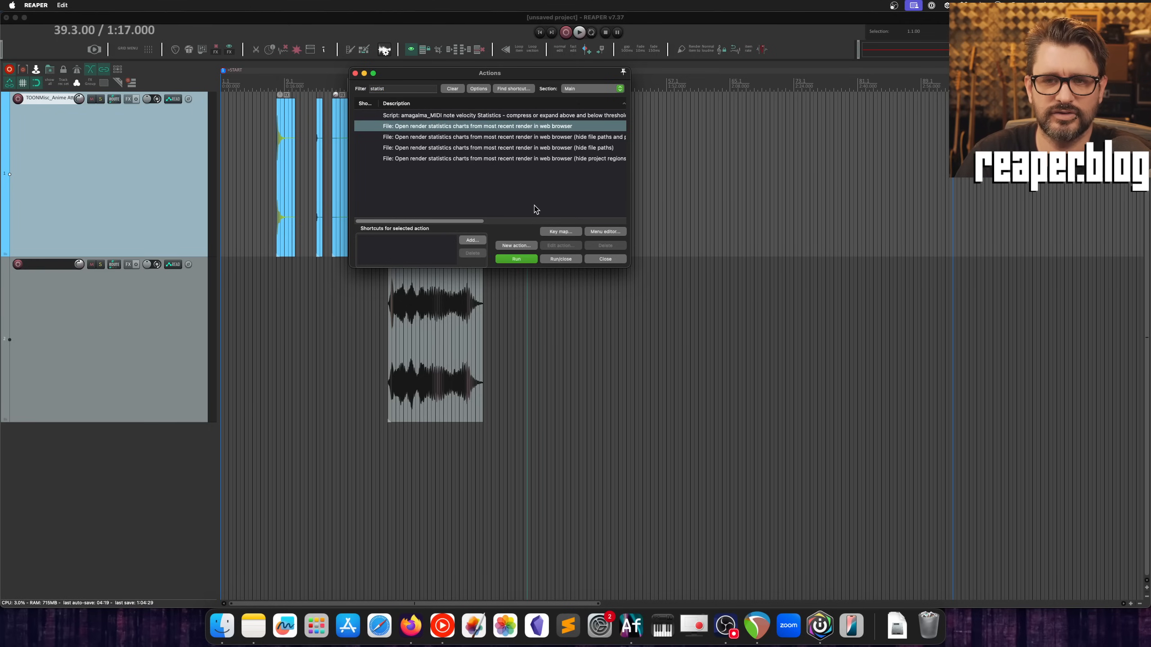
{"action": "left_click", "coordinate": [518, 260]}
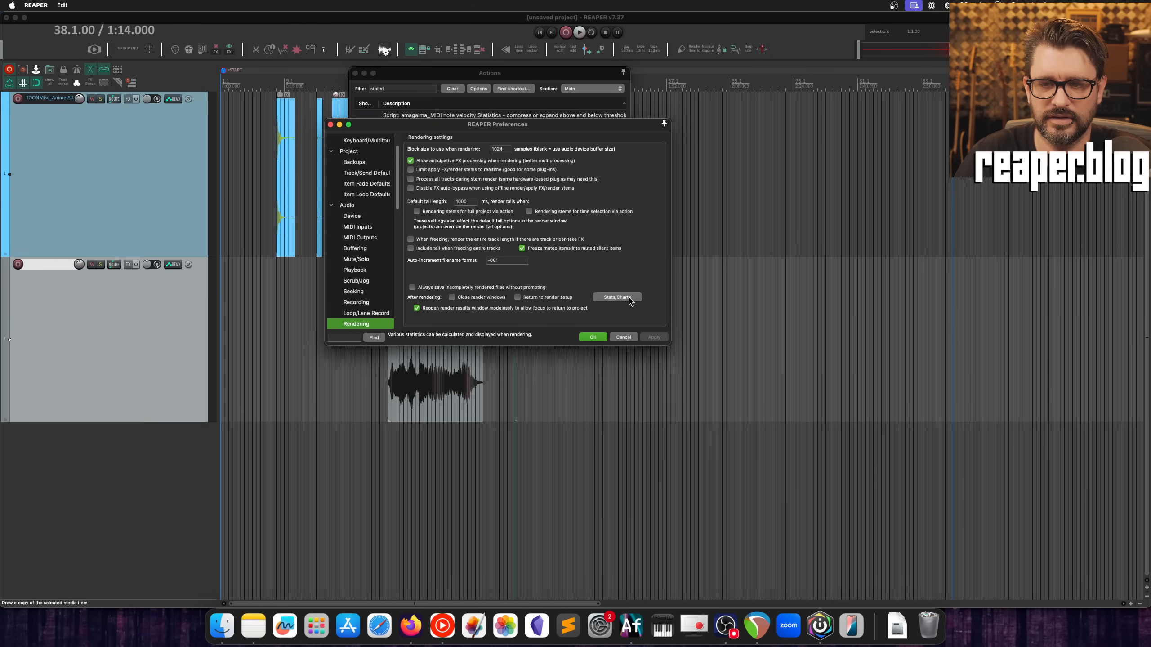
Step: Switch off keeping render statistics in memory after a render finishes in the rendering preferences
{"action": "left_click", "coordinate": [630, 298]}
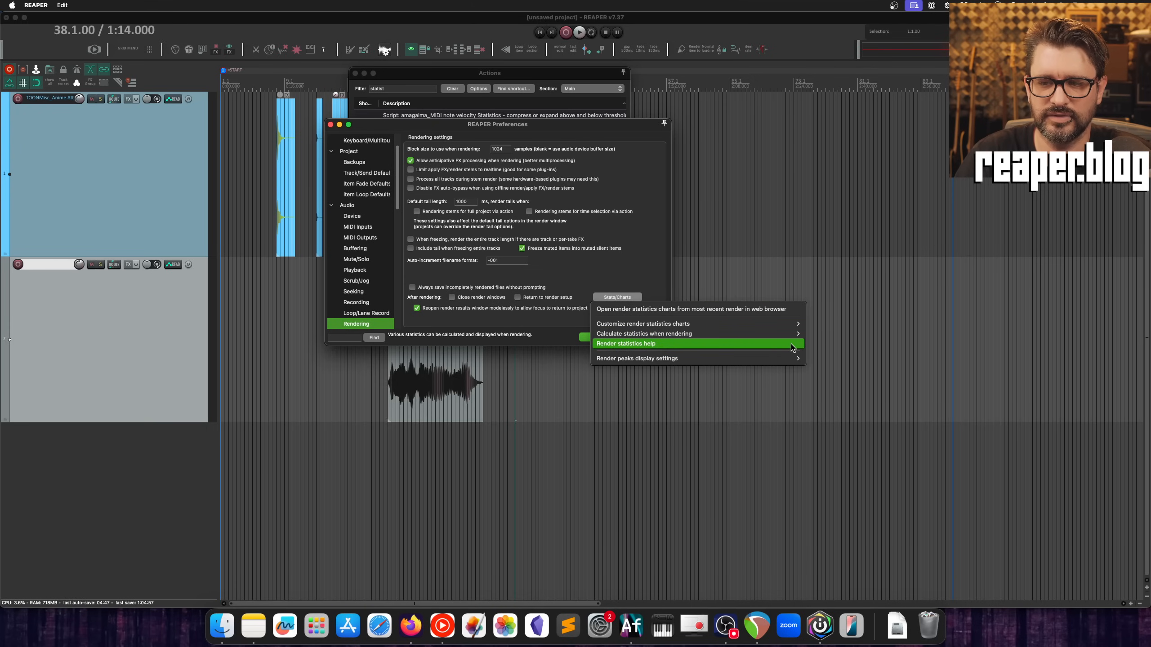
{"action": "mouse_move", "coordinate": [776, 332]}
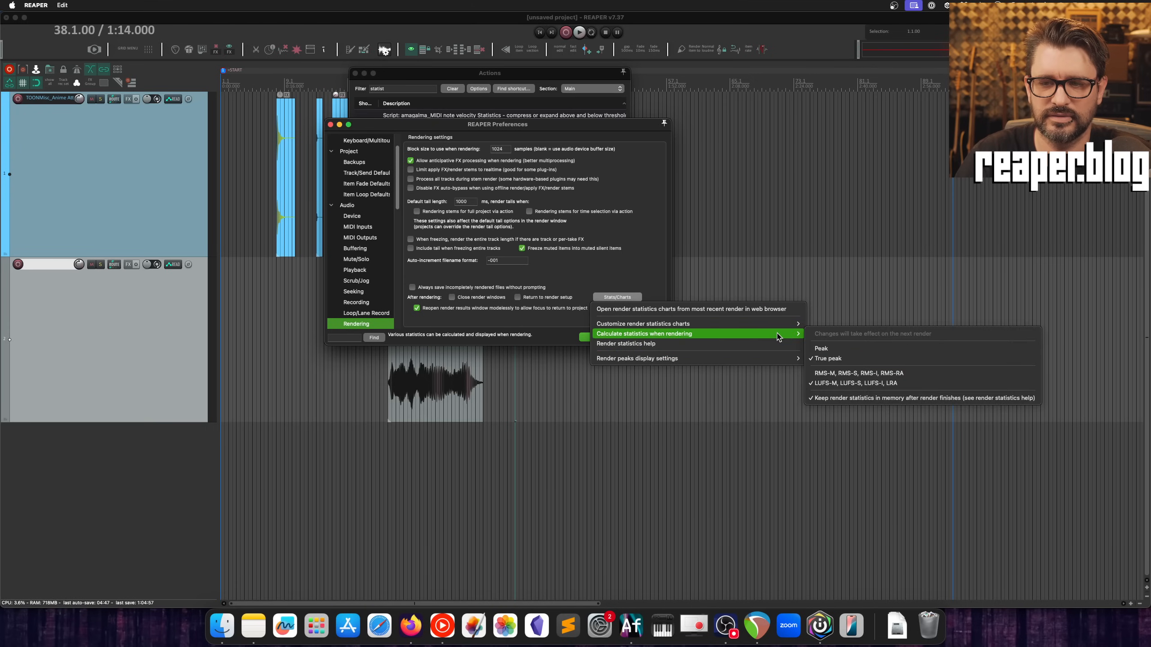
{"action": "left_click", "coordinate": [866, 399]}
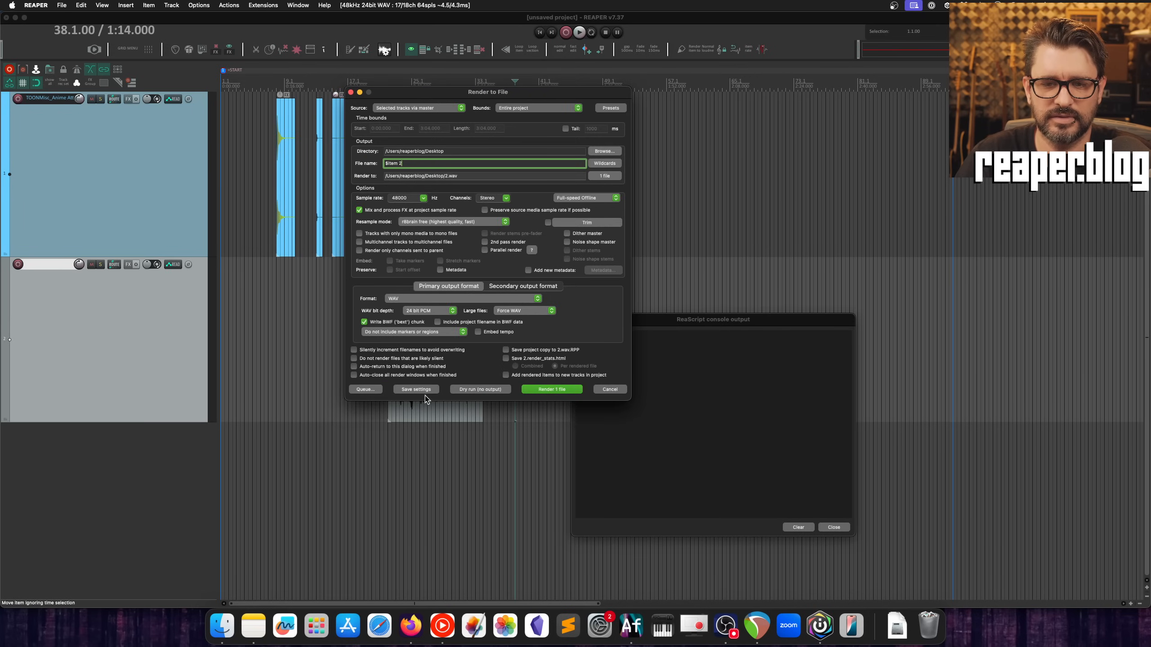
Step: Render the selected track via master with the file name $item 2, and close the render results and script console
{"action": "left_click", "coordinate": [540, 392]}
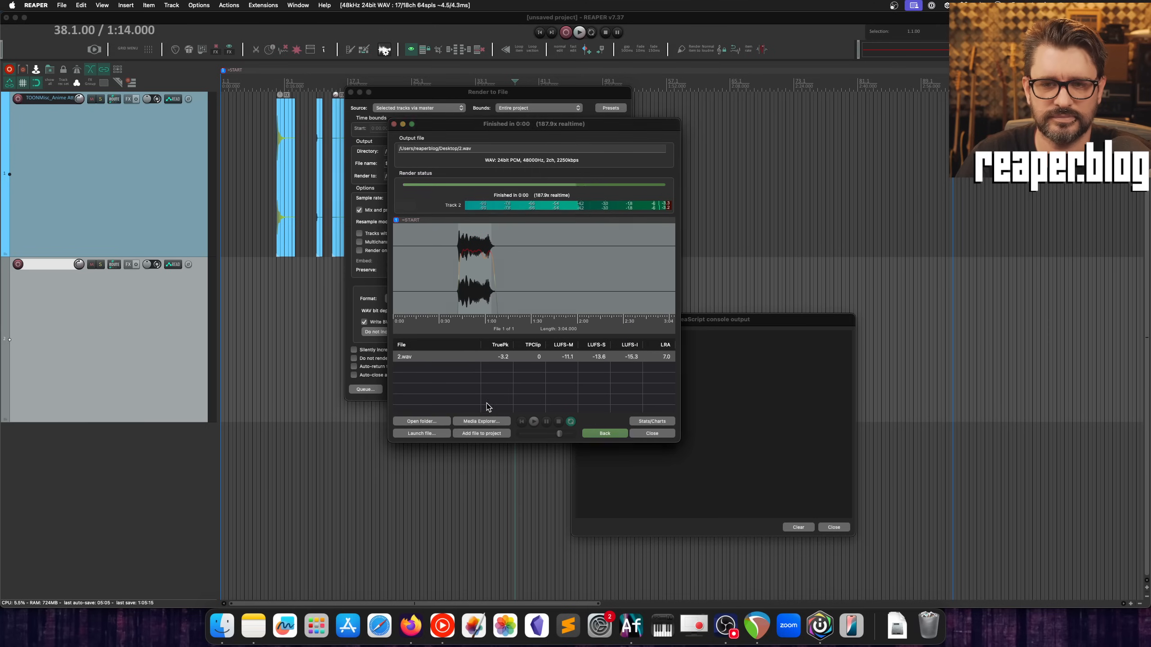
{"action": "left_click", "coordinate": [653, 433]}
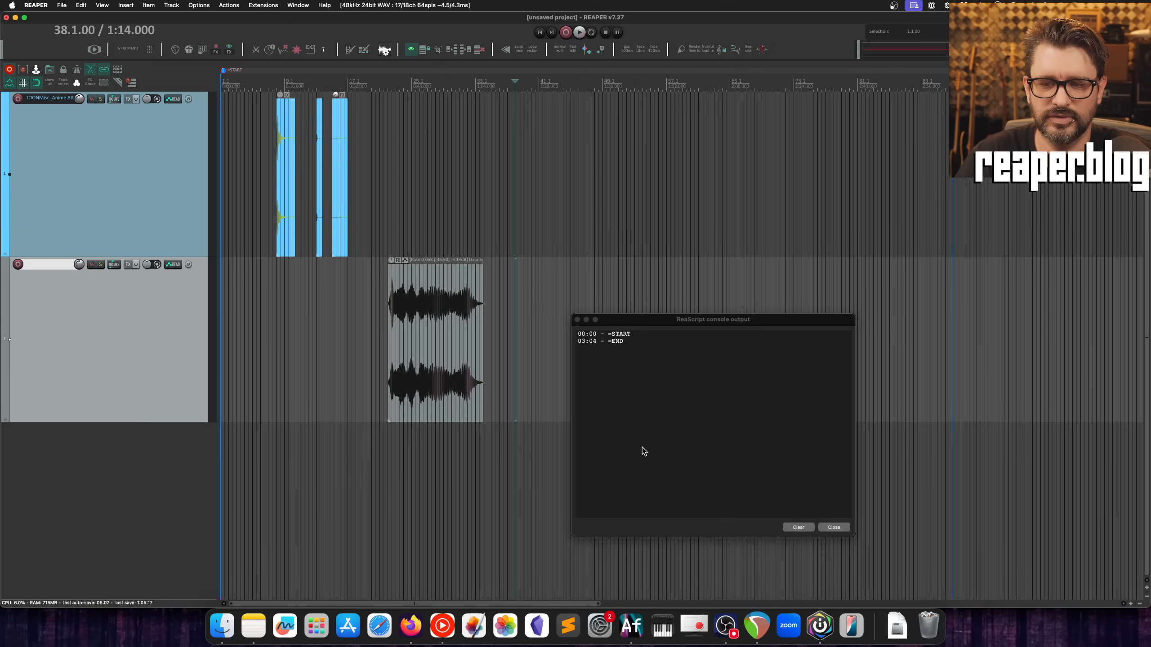
{"action": "left_click", "coordinate": [577, 320]}
Step: Run the action that opens statistics charts from the most recent render, and agree to enable saving of render statistics
{"action": "left_click", "coordinate": [542, 303]}
{"action": "key", "text": "question"}
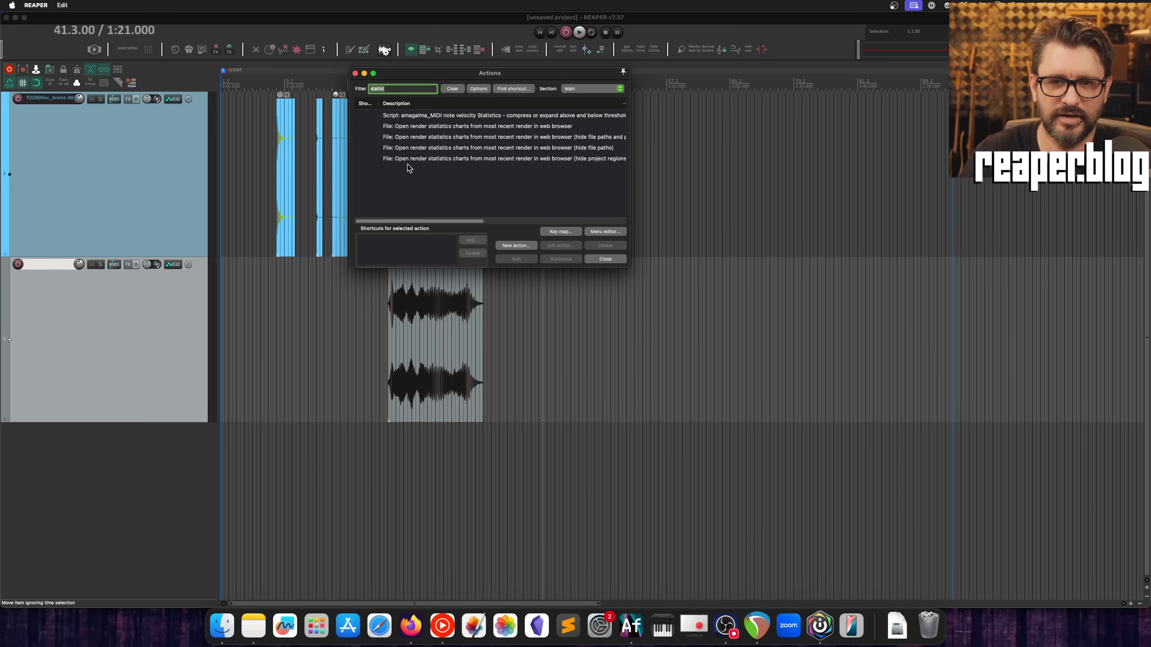
{"action": "double_click", "coordinate": [527, 128]}
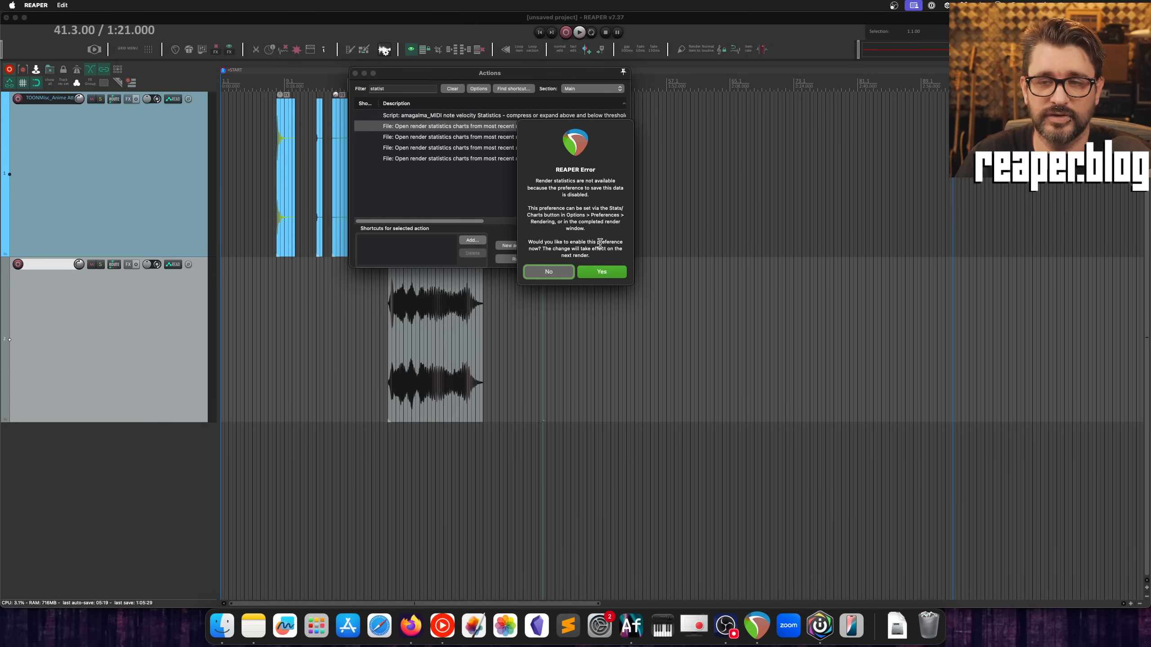
{"action": "left_click", "coordinate": [606, 272]}
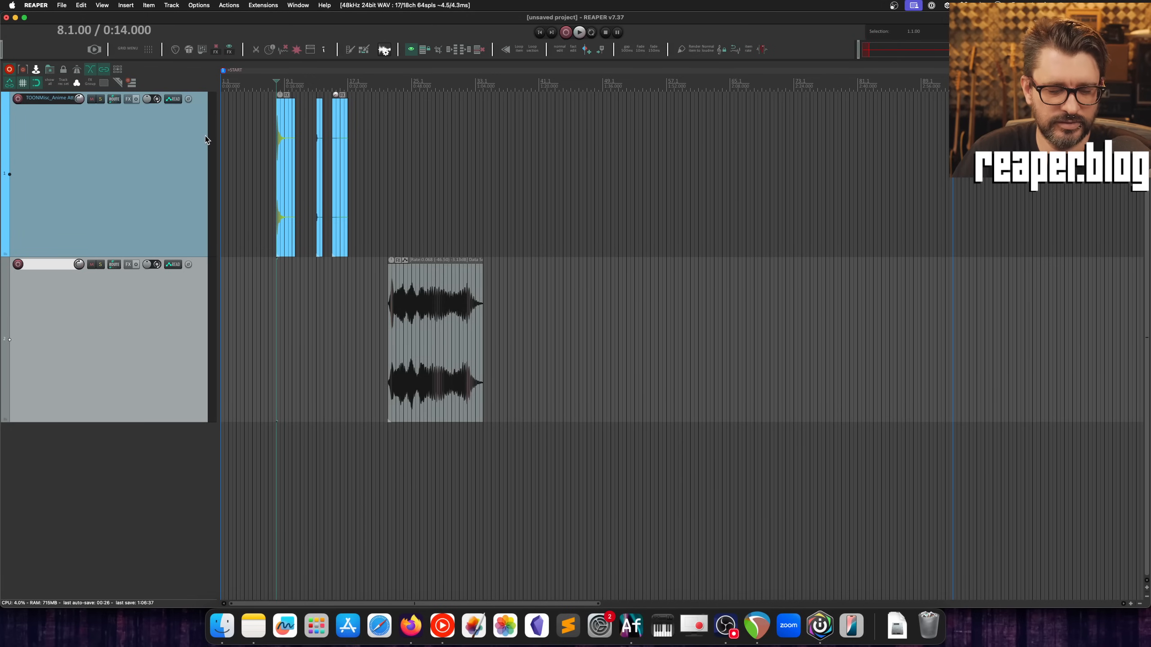
Step: Open the Postprocess Render options for the master mix render and move their window higher beside the render settings
{"action": "key", "text": "super+alt+r"}
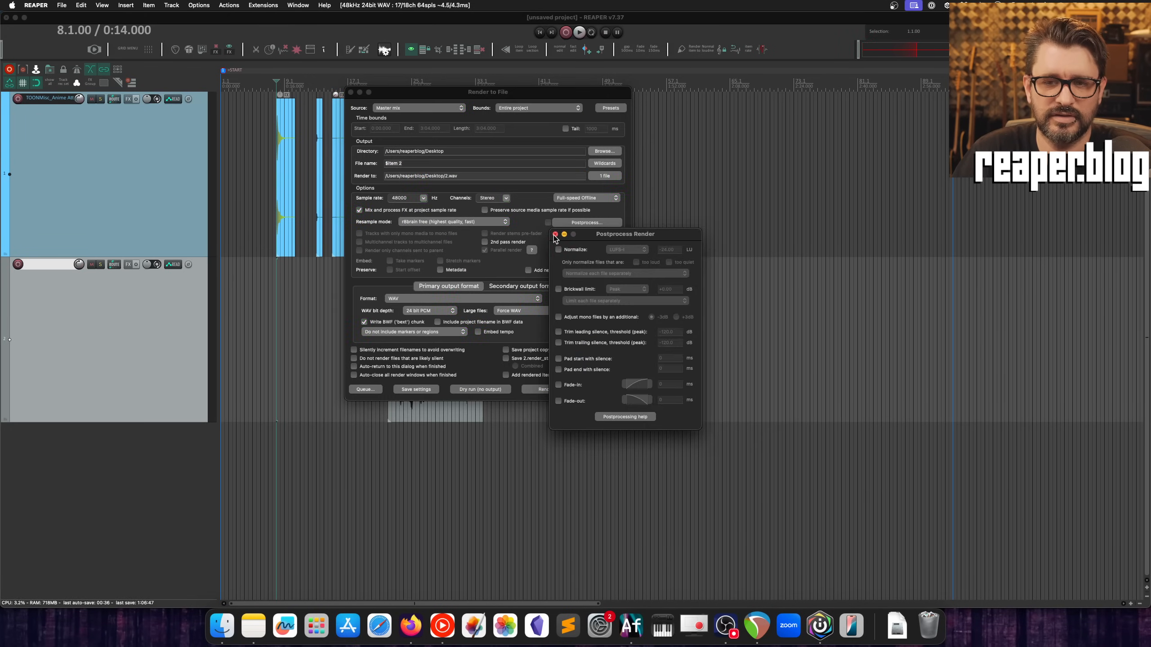
{"action": "left_click", "coordinate": [555, 234]}
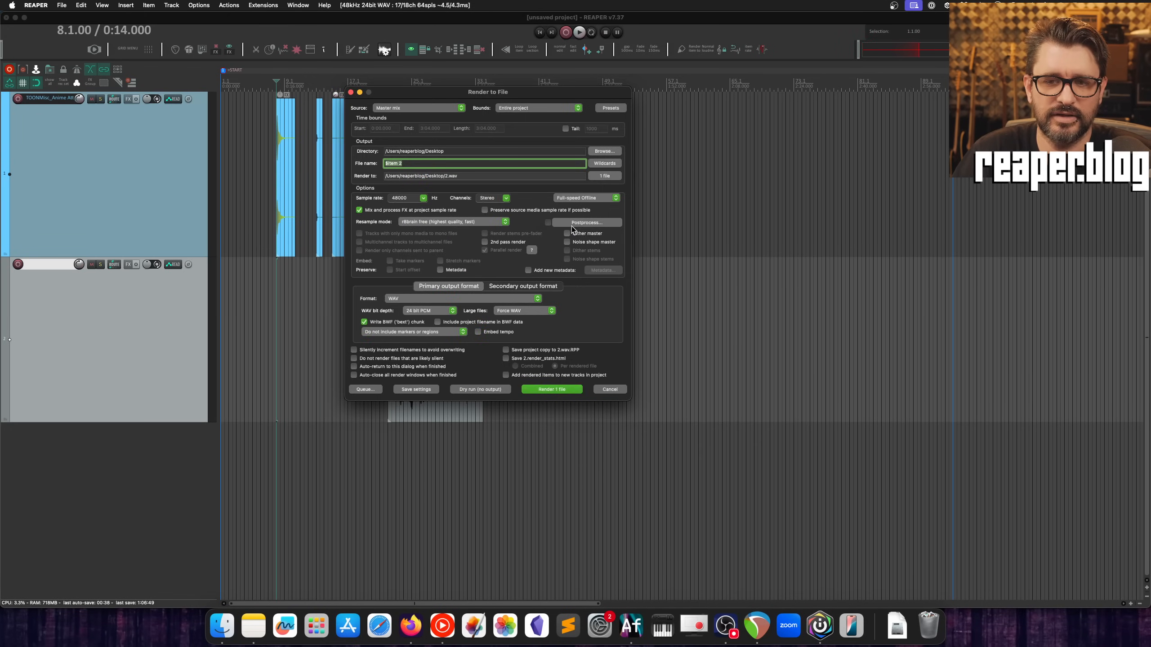
{"action": "left_click", "coordinate": [583, 223]}
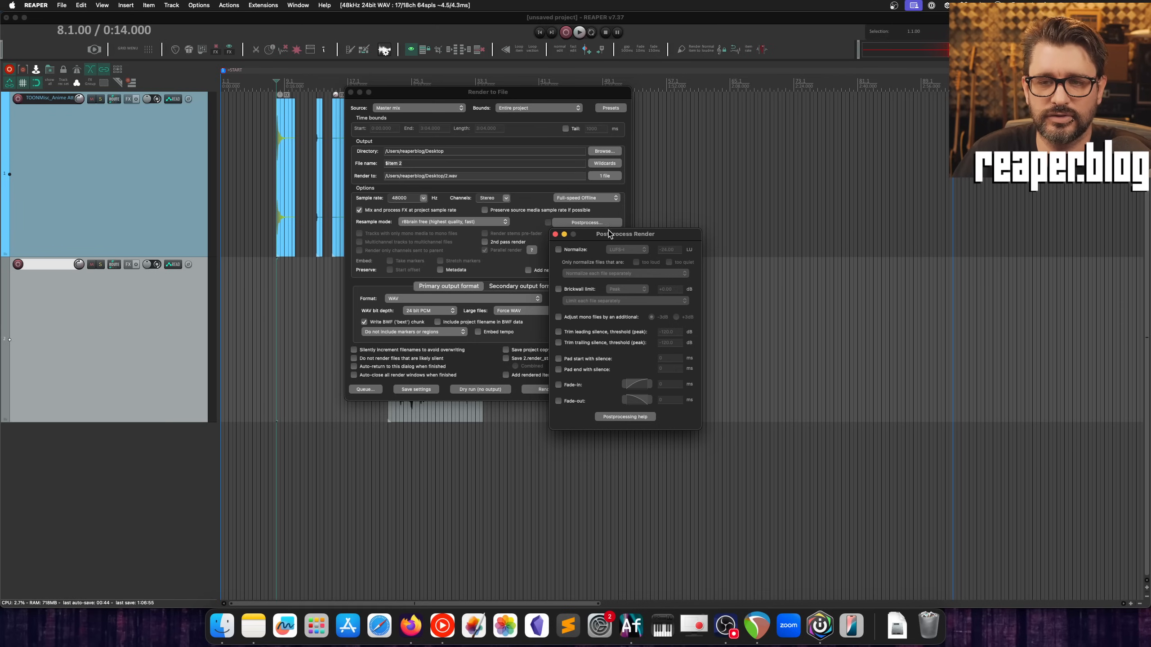
{"action": "left_click_drag", "start_coordinate": [610, 235], "coordinate": [614, 179]}
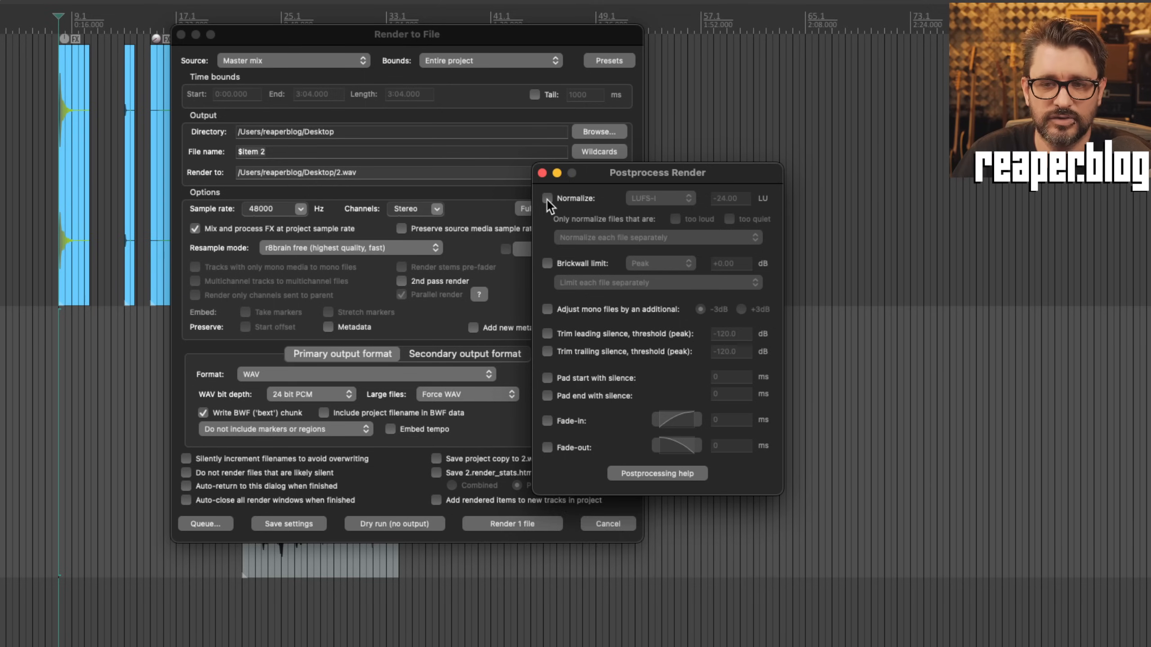
Step: Enable normalizing to -24.00 LUFS-I and a peak brickwall limit of +0.00 dB, and close the postprocessing options
{"action": "left_click", "coordinate": [574, 191]}
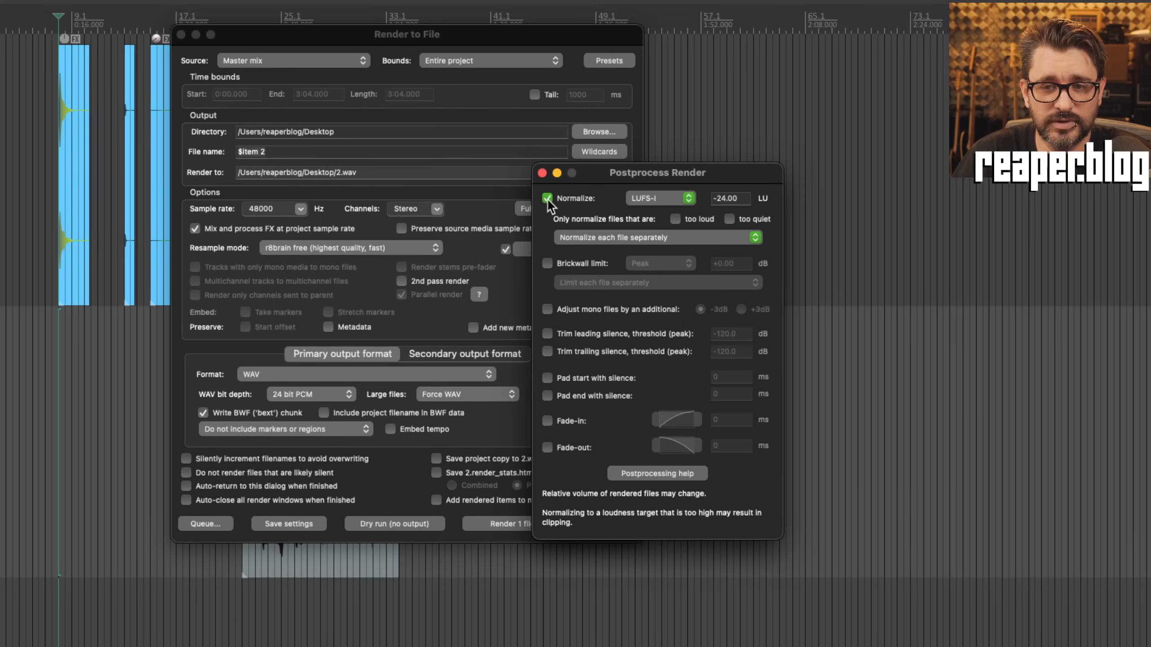
{"action": "left_click", "coordinate": [548, 263]}
{"action": "left_click", "coordinate": [548, 263]}
{"action": "left_click", "coordinate": [548, 263]}
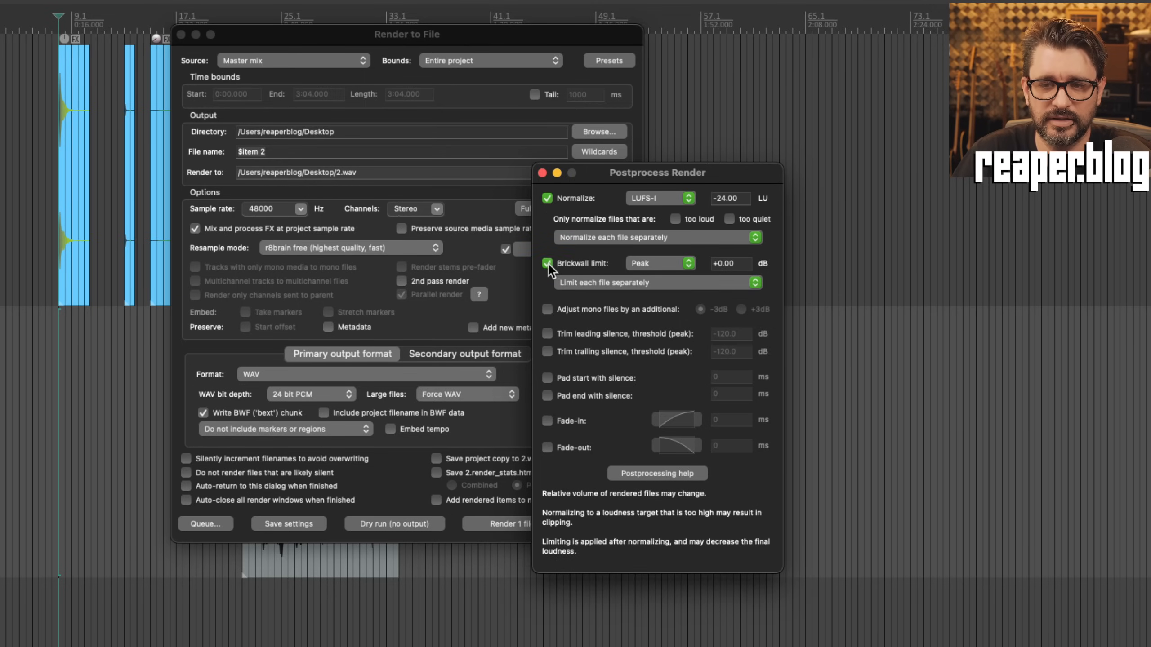
{"action": "left_click", "coordinate": [542, 172]}
{"action": "left_click", "coordinate": [506, 250]}
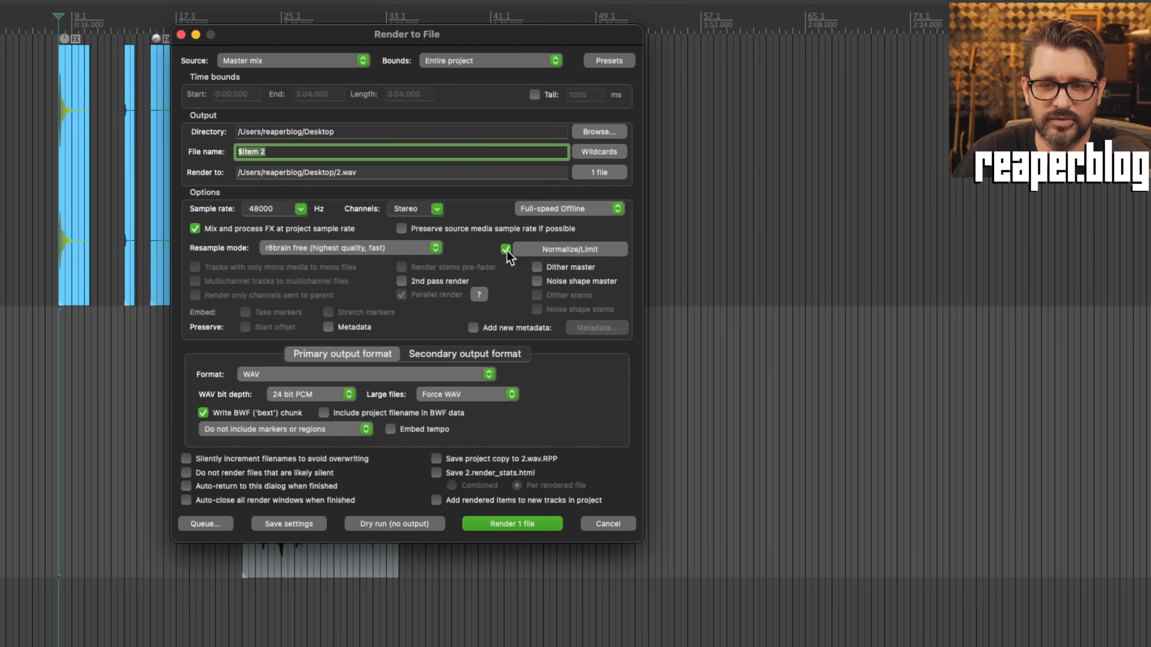
Step: Reopen the postprocessing options, switch off both normalizing and brickwall limiting, and close the options again
{"action": "left_click", "coordinate": [544, 251]}
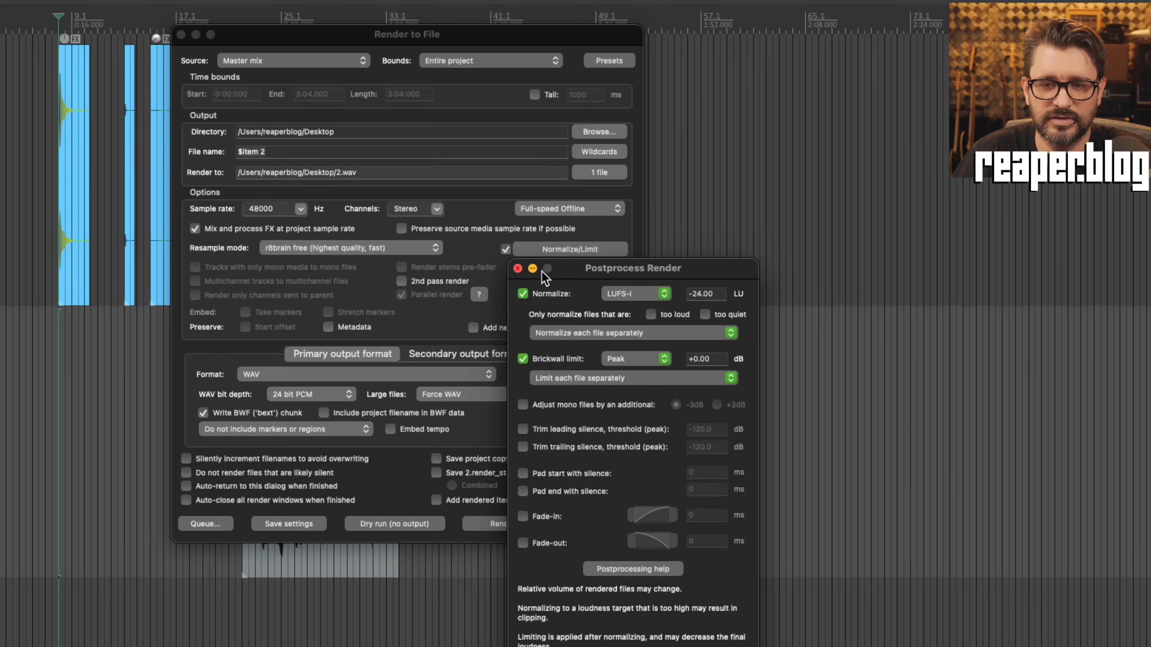
{"action": "left_click", "coordinate": [523, 294]}
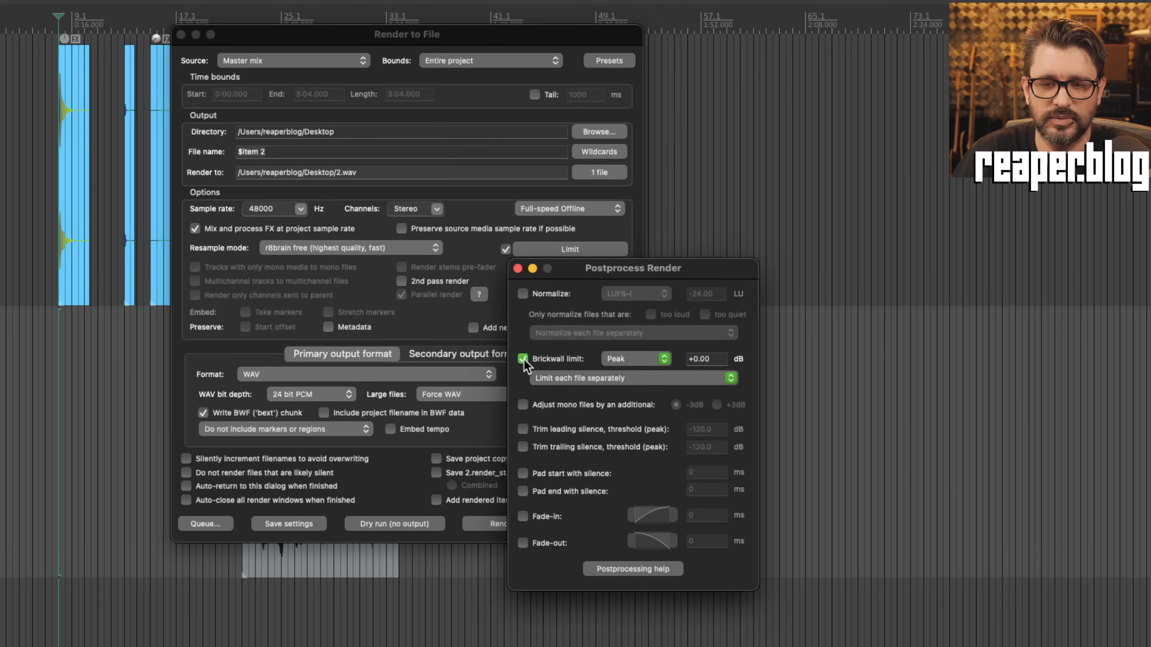
{"action": "left_click", "coordinate": [523, 360]}
{"action": "left_click_drag", "start_coordinate": [534, 275], "coordinate": [585, 242]}
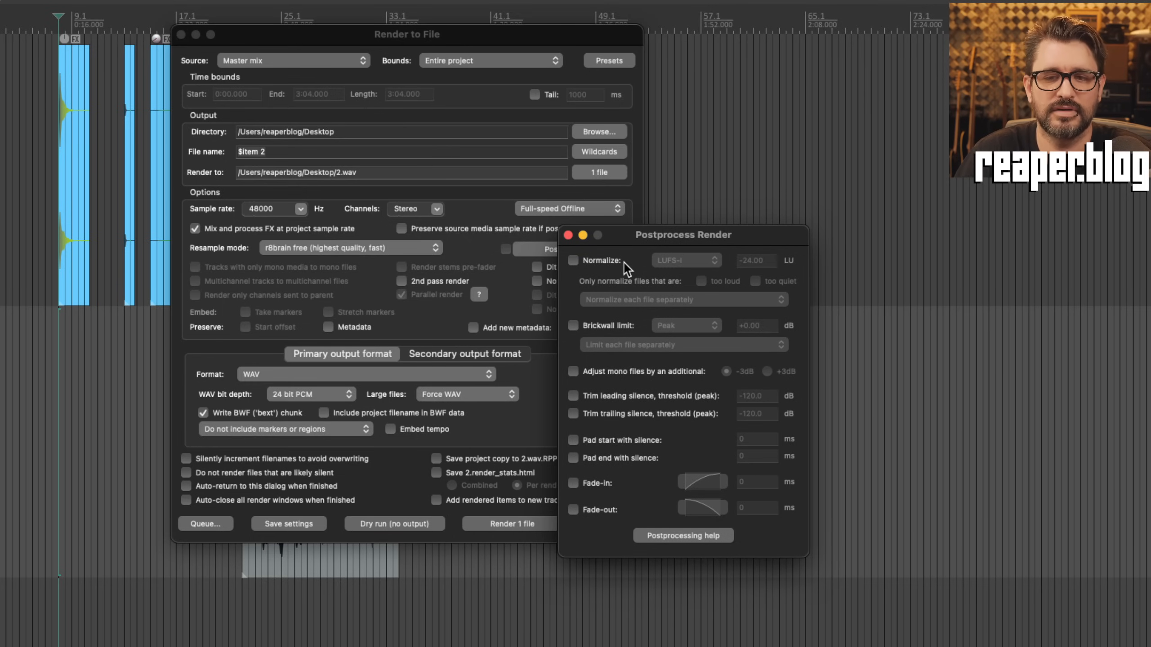
{"action": "left_click", "coordinate": [568, 235]}
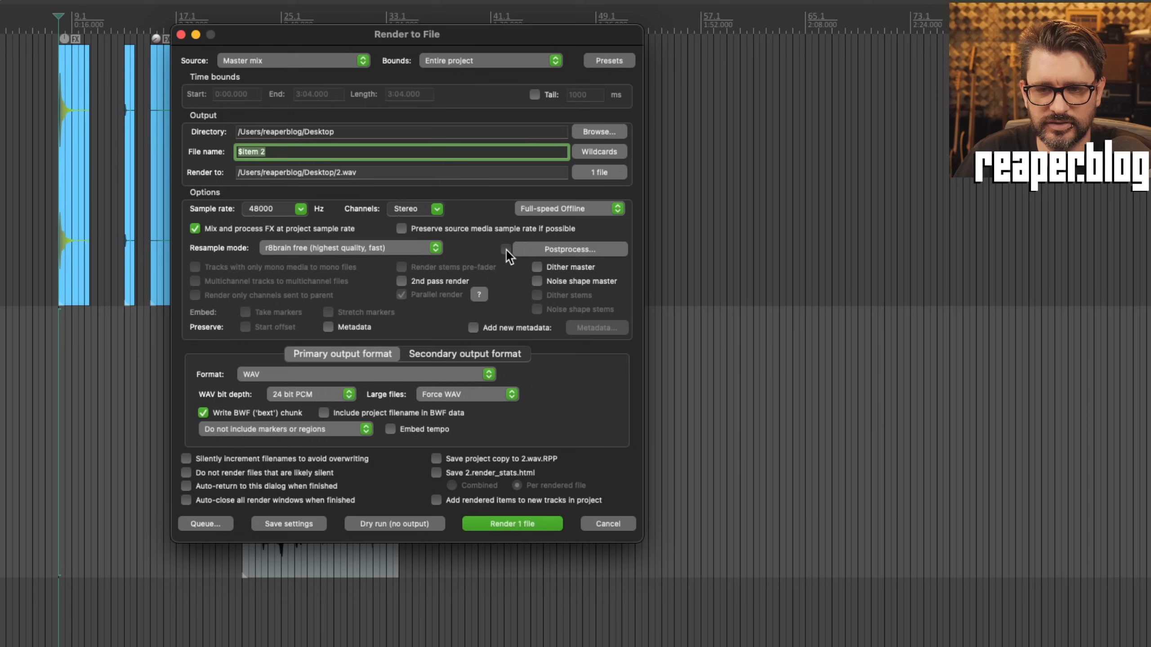
Step: Reopen the postprocessing options beside the render settings and toggle the additional -3 dB mono file adjustment on and off
{"action": "left_click", "coordinate": [536, 250]}
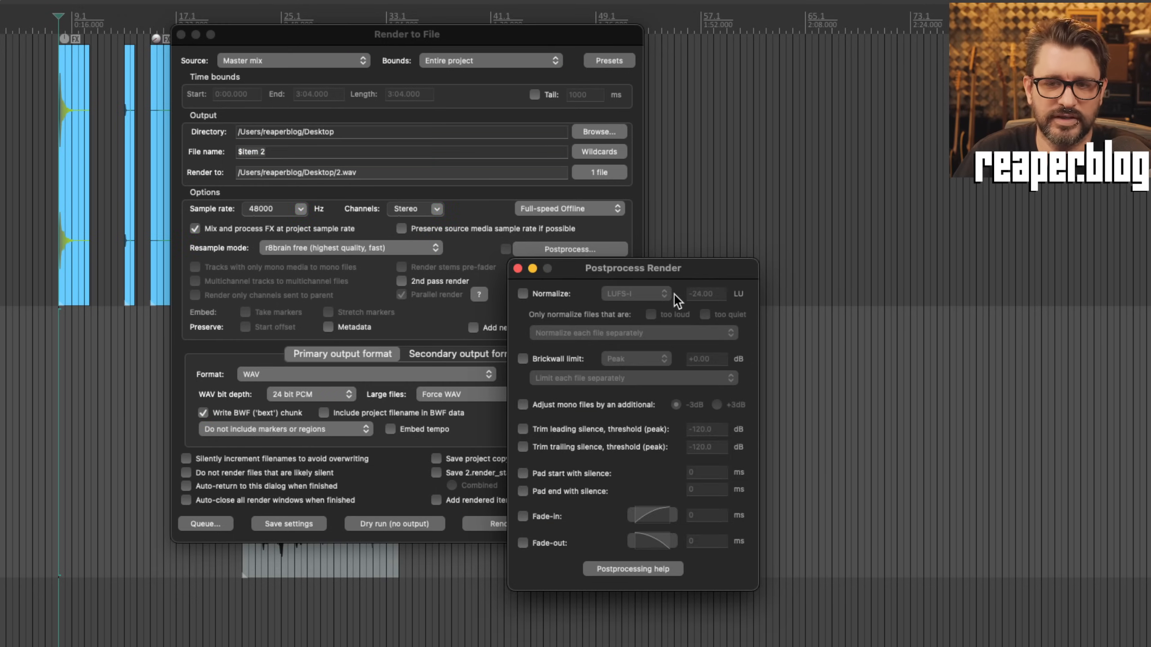
{"action": "left_click_drag", "start_coordinate": [641, 266], "coordinate": [680, 167]}
{"action": "left_click", "coordinate": [562, 307]}
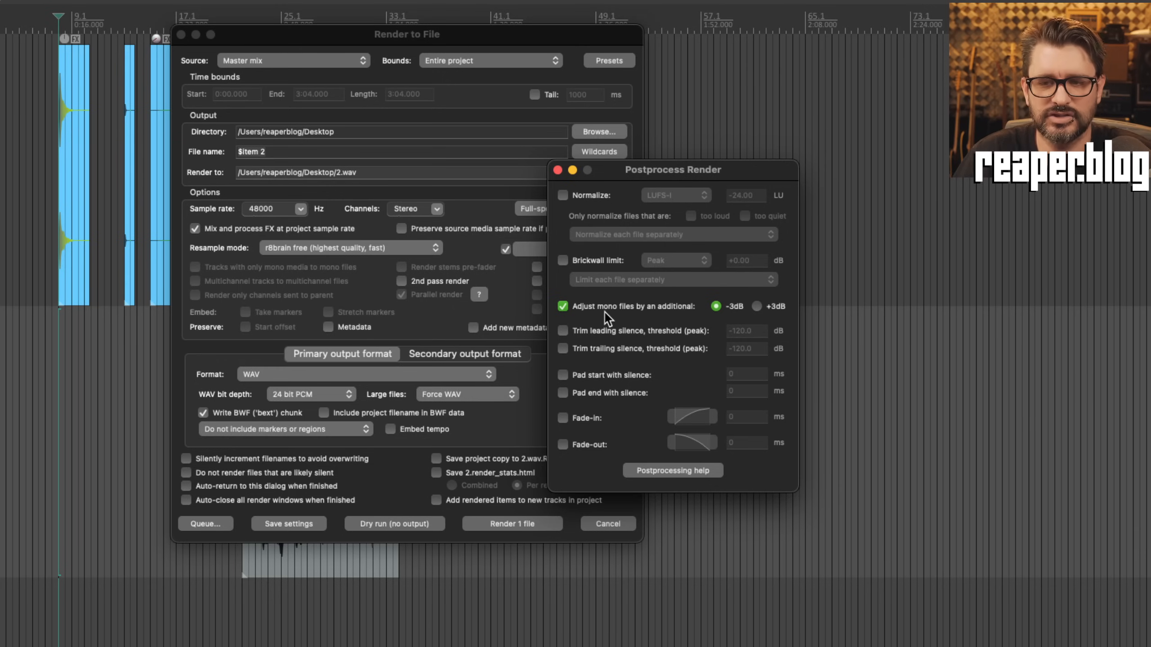
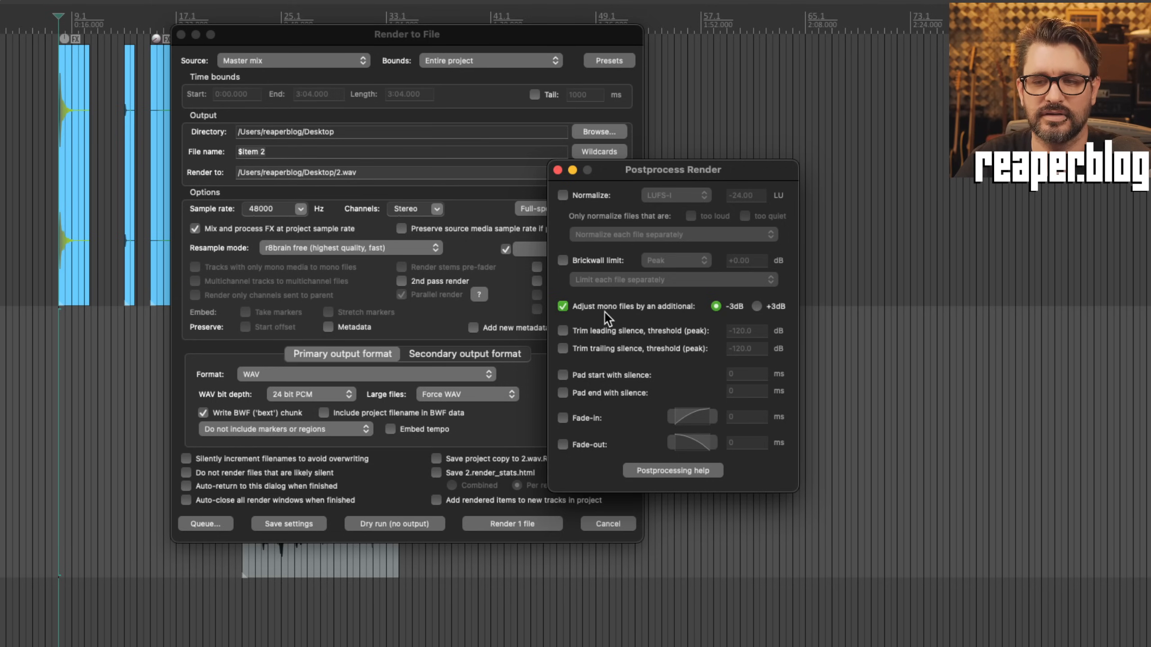
{"action": "left_click", "coordinate": [605, 313]}
Step: Enable trimming of leading and trailing silence at a -120.0 dB threshold, plus fade-in and fade-out
{"action": "left_click", "coordinate": [563, 331]}
{"action": "left_click", "coordinate": [563, 348]}
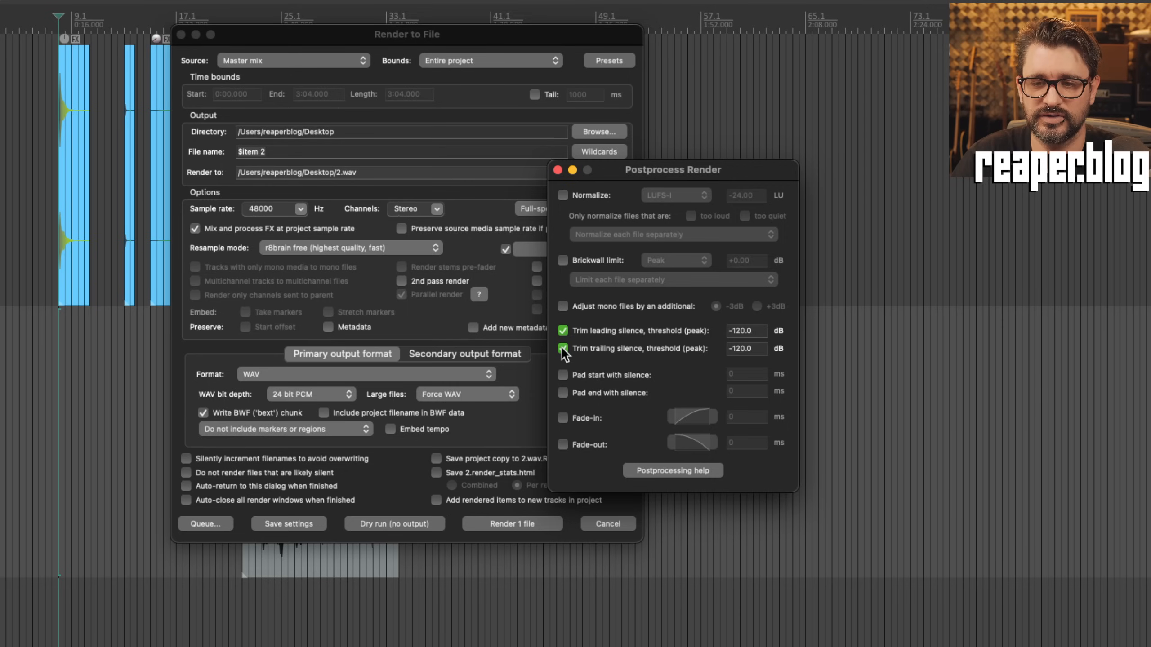
{"action": "left_click", "coordinate": [562, 444]}
{"action": "left_click", "coordinate": [562, 418]}
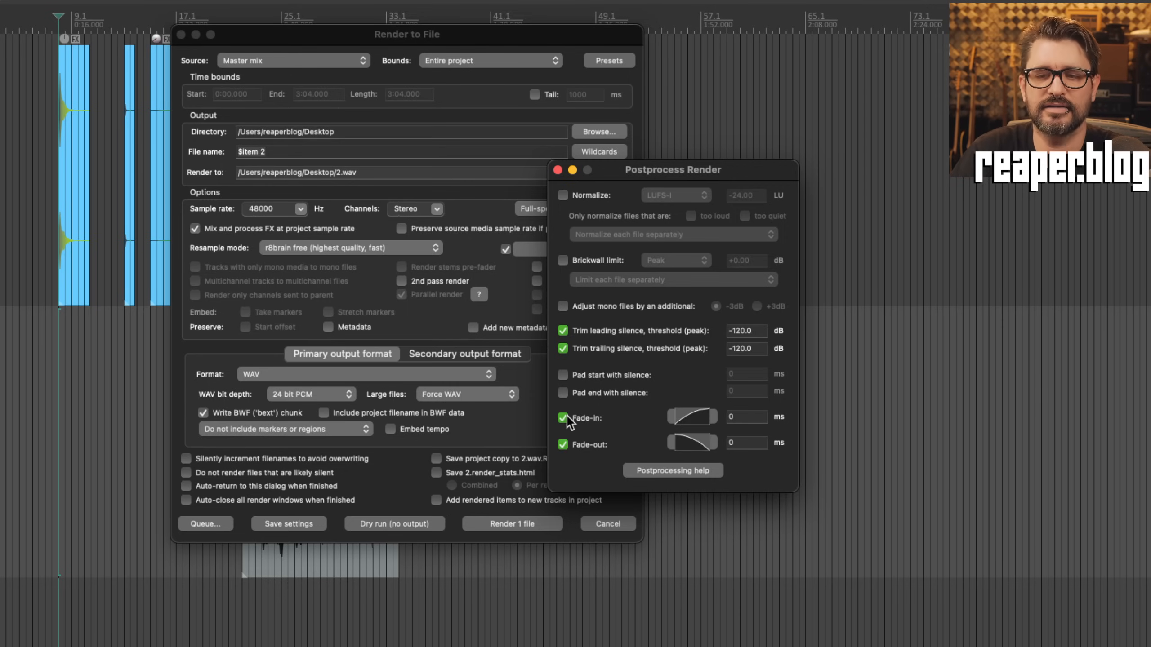
Step: Enable padding the start and end with silence, and set the start padding to 1000 ms
{"action": "left_click", "coordinate": [563, 374]}
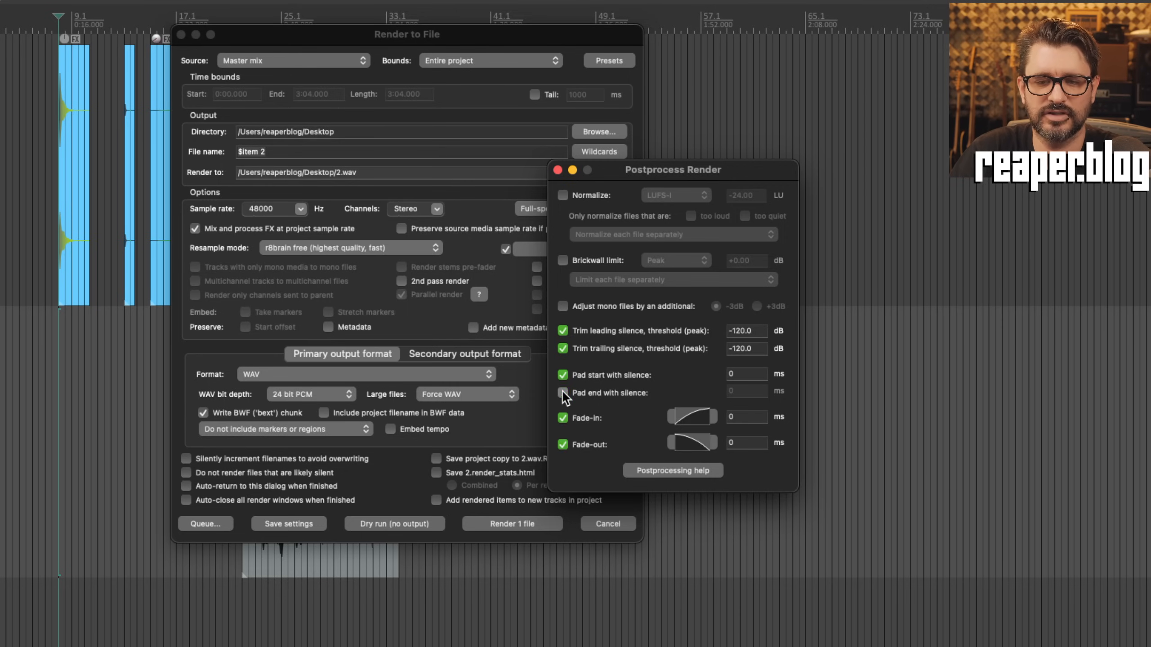
{"action": "left_click", "coordinate": [563, 392]}
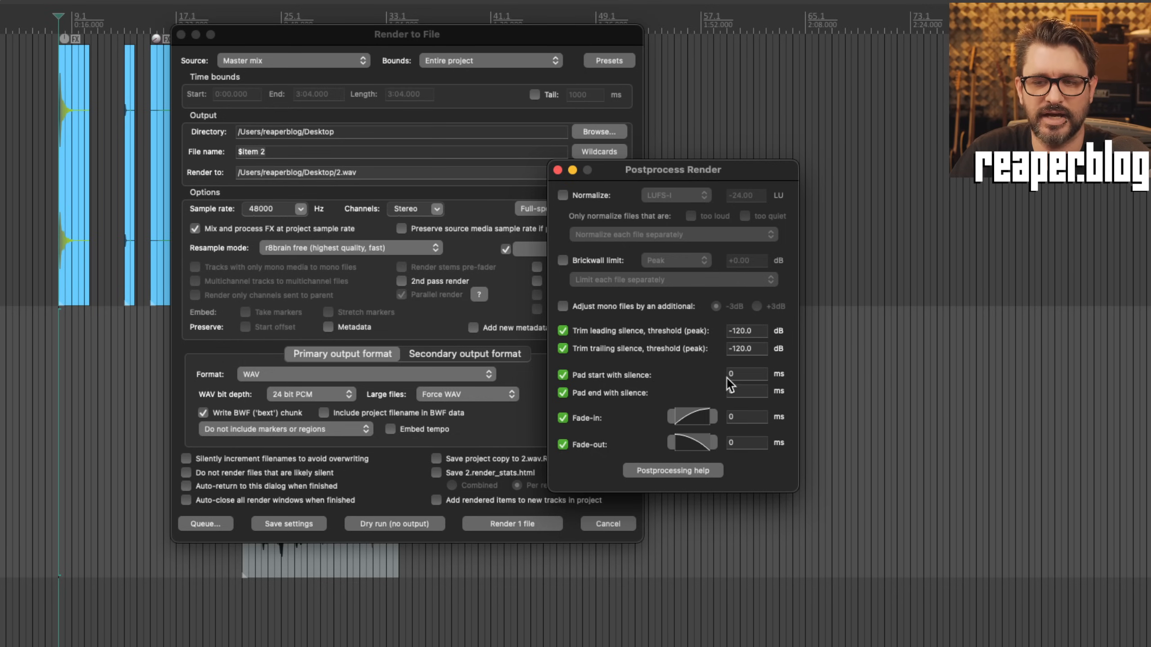
{"action": "left_click", "coordinate": [739, 375]}
{"action": "type", "text": "1000"}
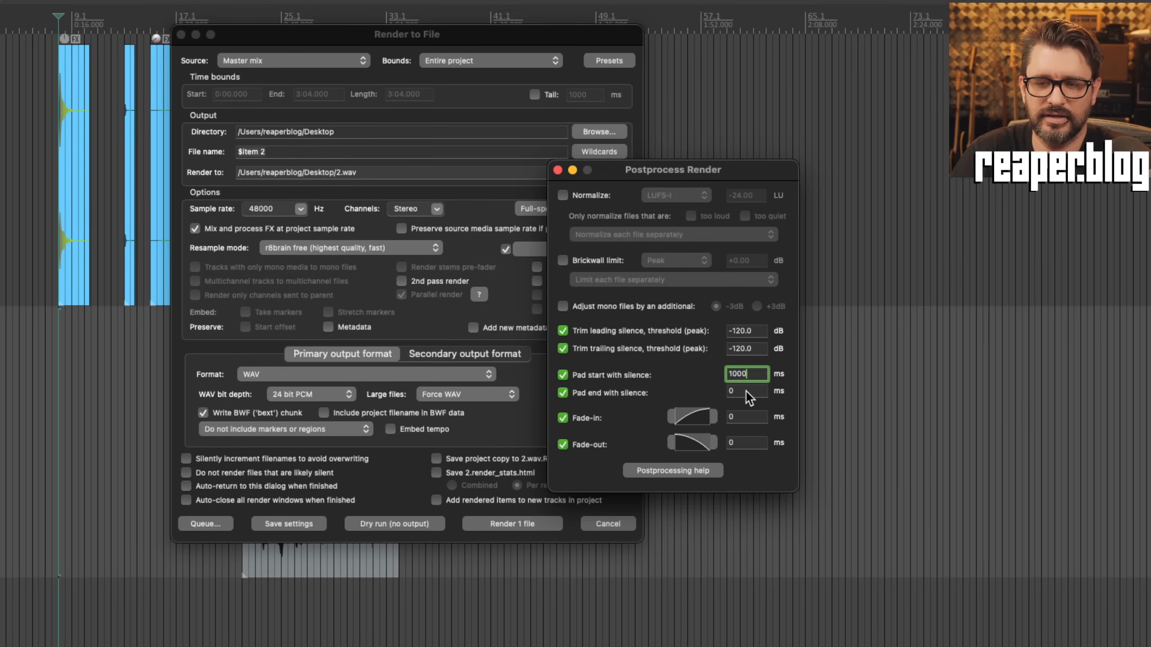
{"action": "key", "text": "Tab"}
Step: Read the render postprocessing help, including the postprocessing order and the normalize and limit descriptions, and close it
{"action": "left_click", "coordinate": [673, 470]}
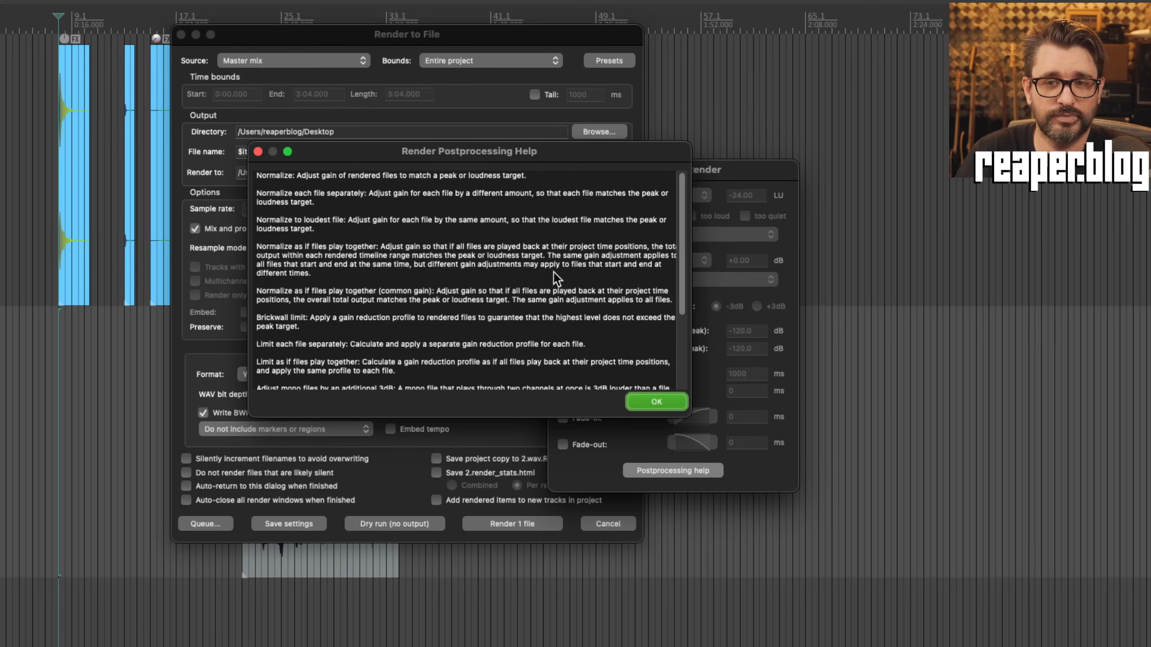
{"action": "scroll", "coordinate": [547, 315], "scroll_direction": "down", "scroll_amount": 5}
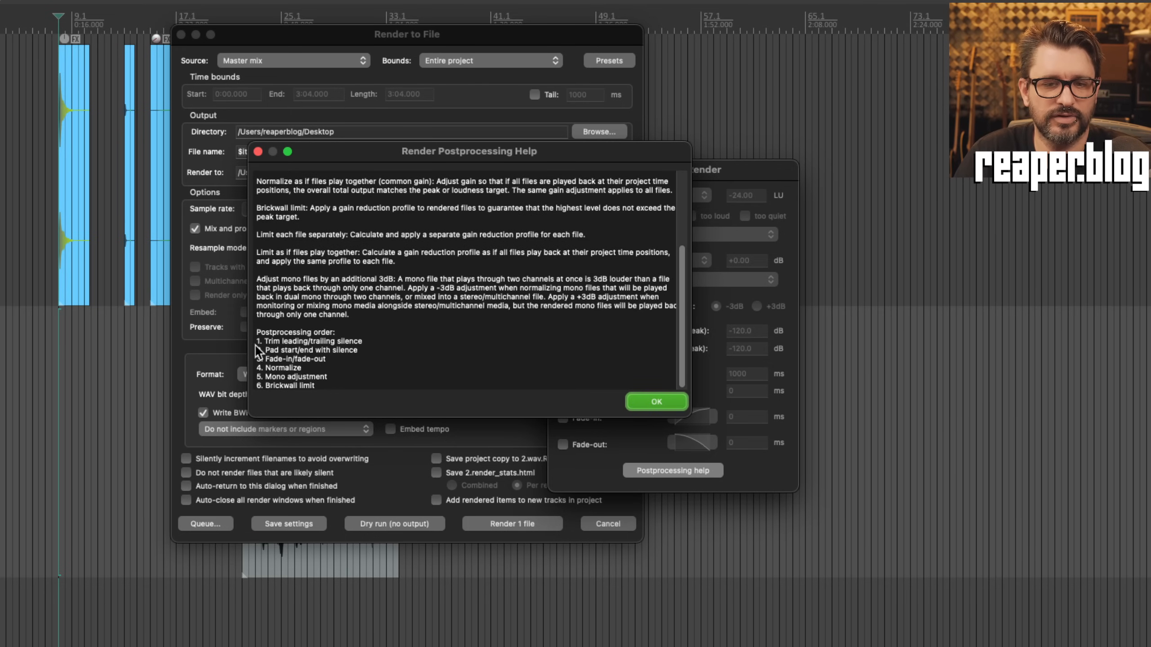
{"action": "left_click_drag", "start_coordinate": [274, 343], "coordinate": [359, 338]}
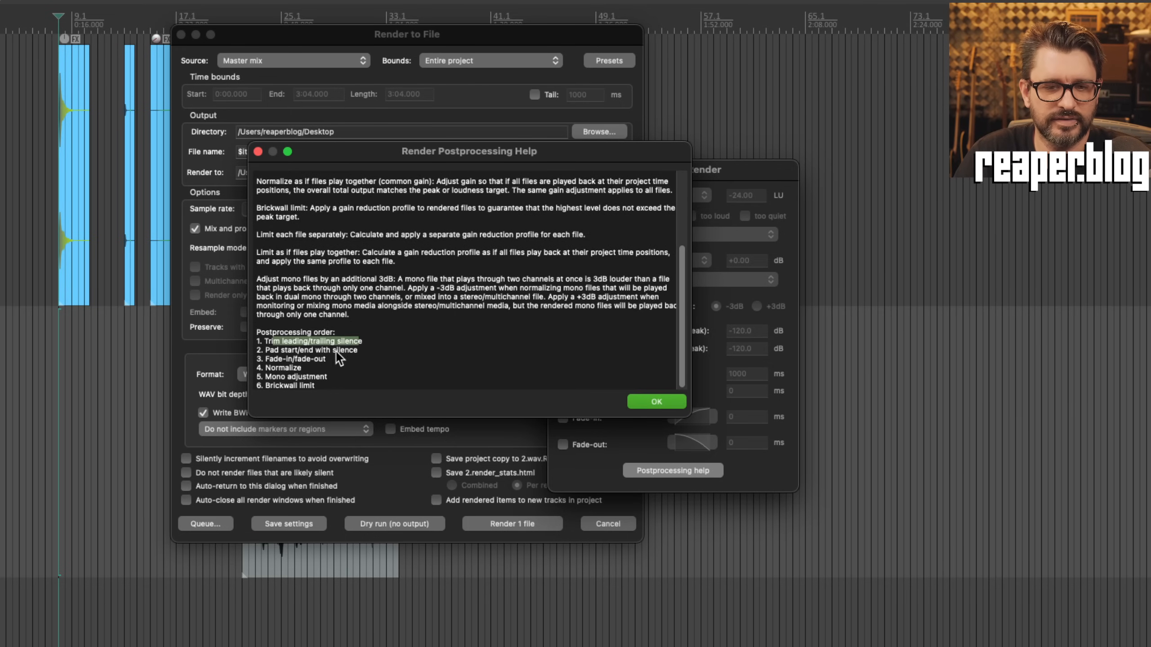
{"action": "left_click", "coordinate": [289, 357]}
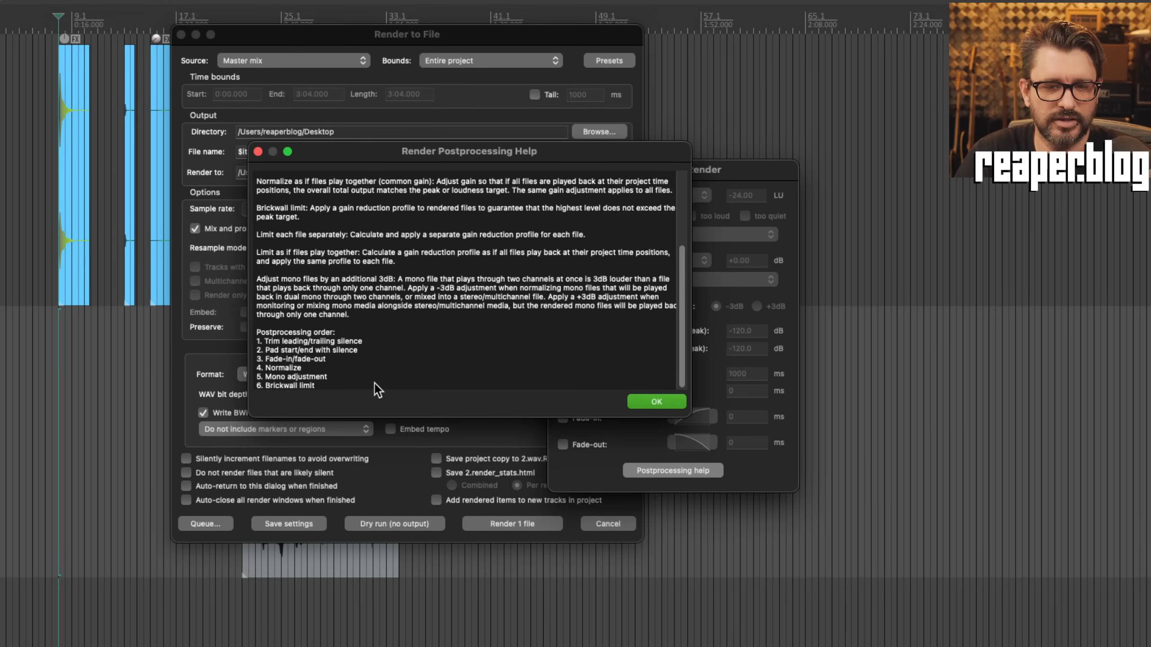
{"action": "scroll", "coordinate": [356, 372], "scroll_direction": "up", "scroll_amount": 1}
{"action": "scroll", "coordinate": [356, 372], "scroll_direction": "down", "scroll_amount": 1}
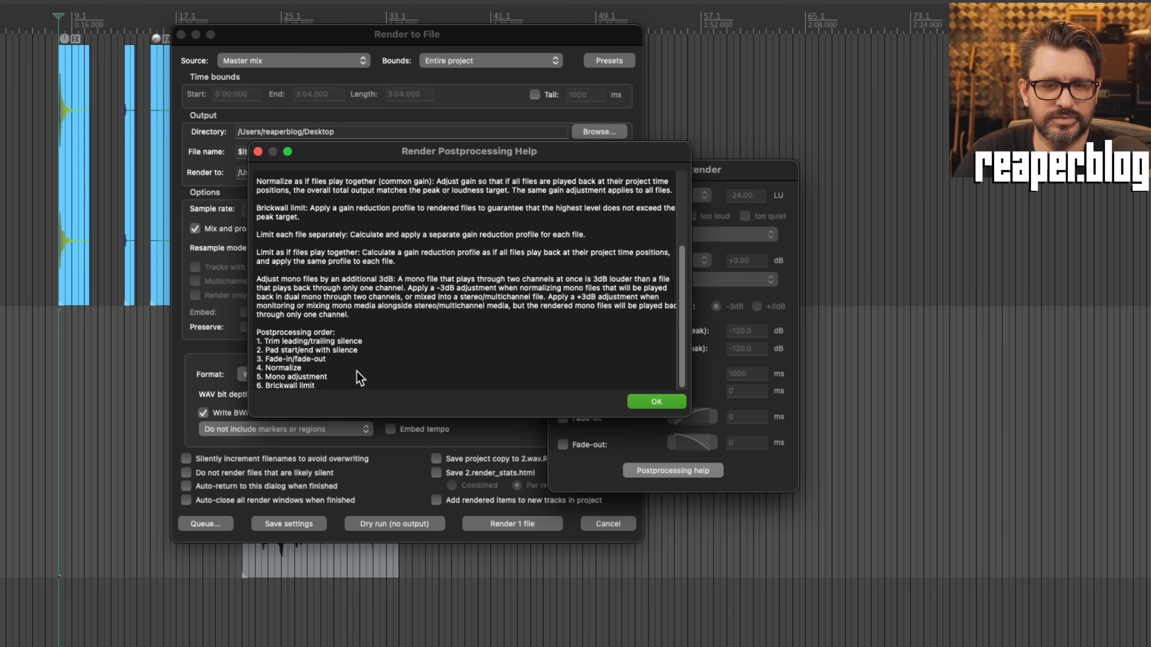
{"action": "left_click_drag", "start_coordinate": [548, 160], "coordinate": [392, 176]}
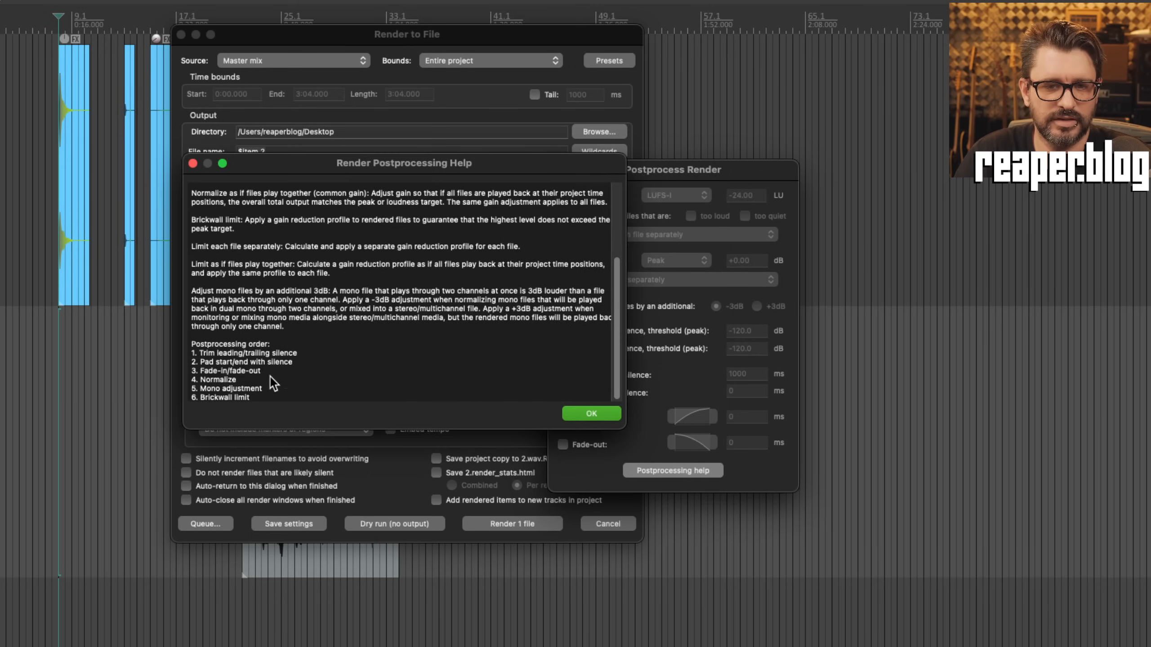
{"action": "scroll", "coordinate": [270, 376], "scroll_direction": "up", "scroll_amount": 5}
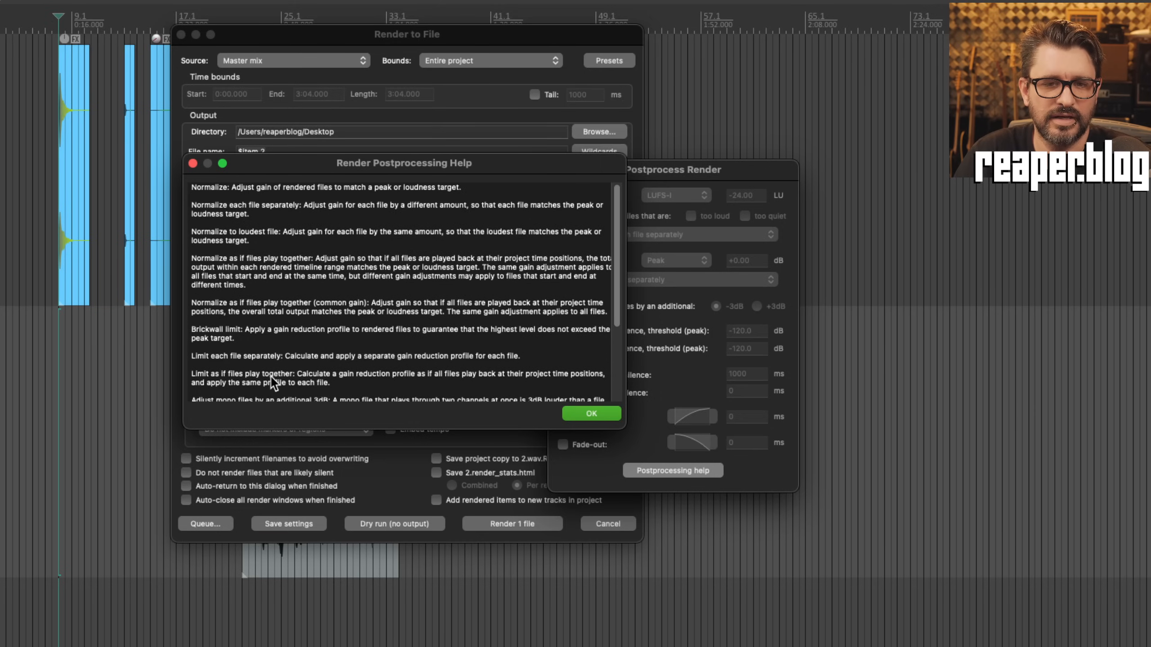
{"action": "scroll", "coordinate": [324, 310], "scroll_direction": "down", "scroll_amount": 4}
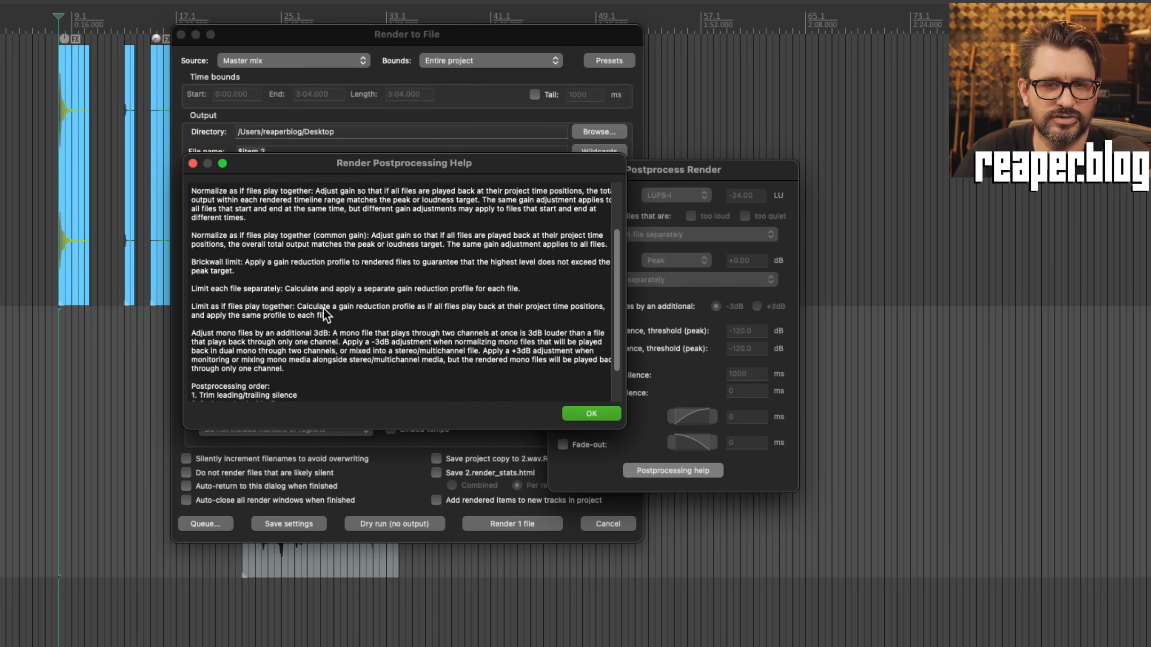
{"action": "left_click", "coordinate": [591, 414]}
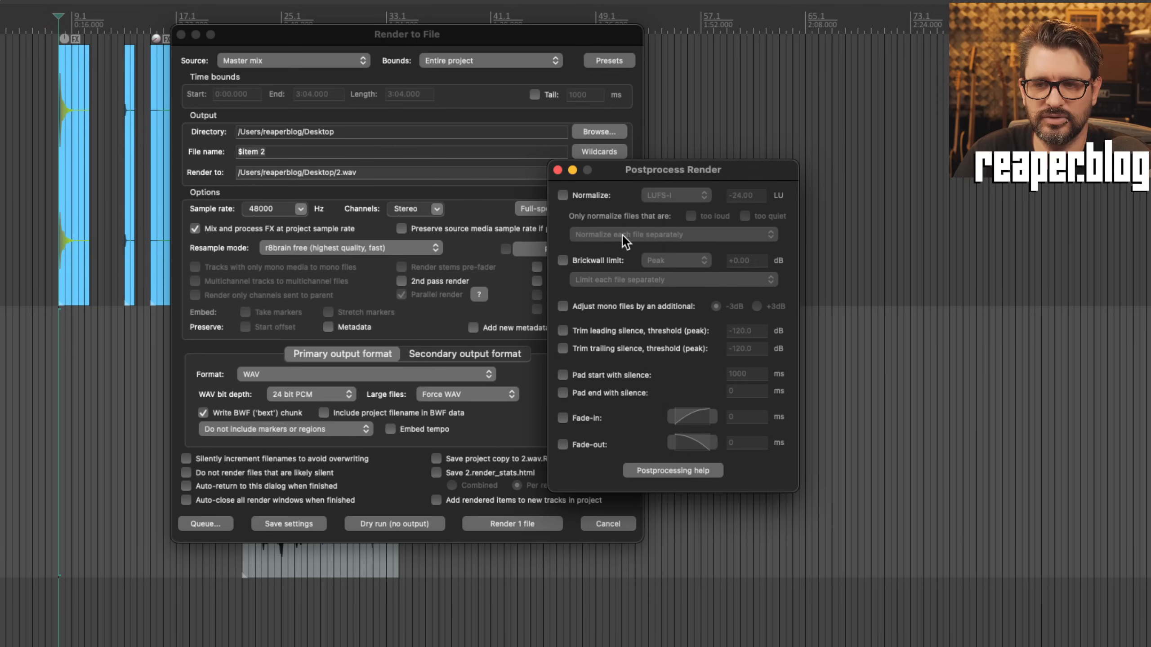
Step: Enable normalizing and choose the mode Normalize as if files play together (common gain)
{"action": "left_click", "coordinate": [581, 195]}
{"action": "left_click", "coordinate": [635, 234]}
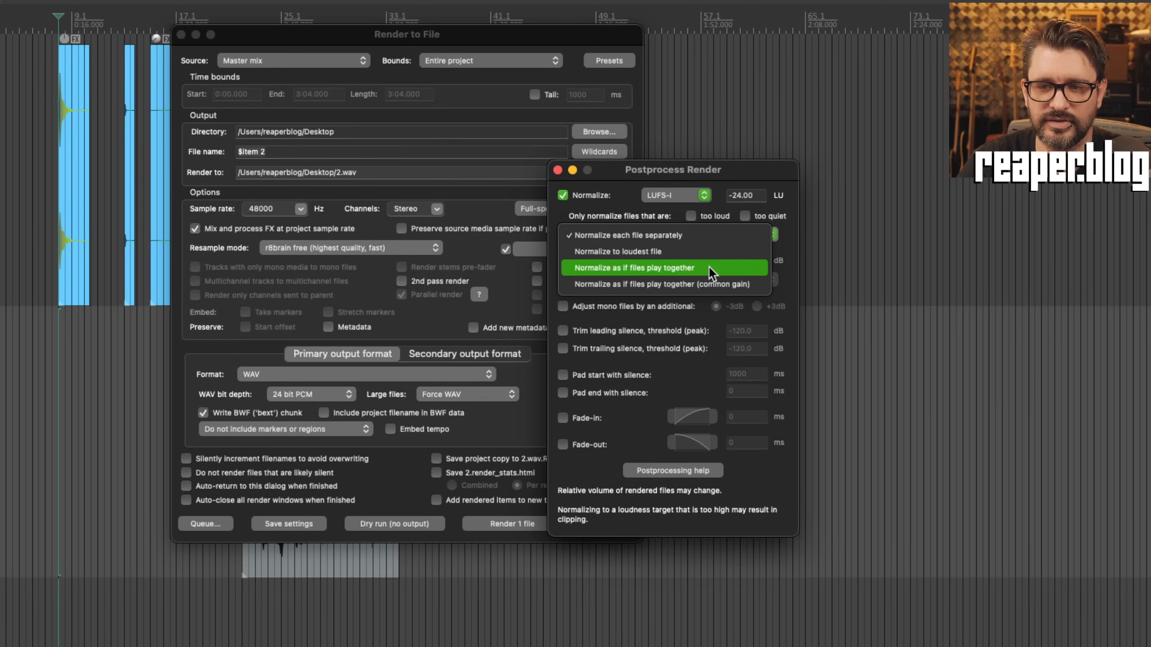
{"action": "left_click", "coordinate": [706, 284]}
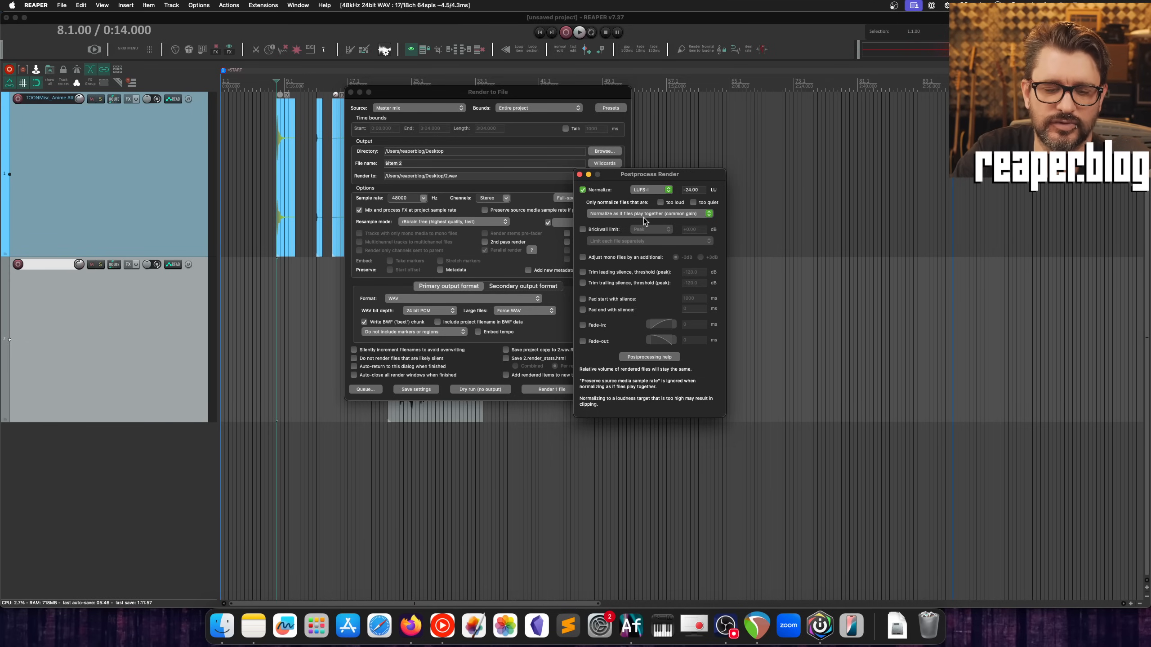
Step: Change the normalize mode to each file separately, and from there to as if files play together
{"action": "left_click", "coordinate": [647, 216]}
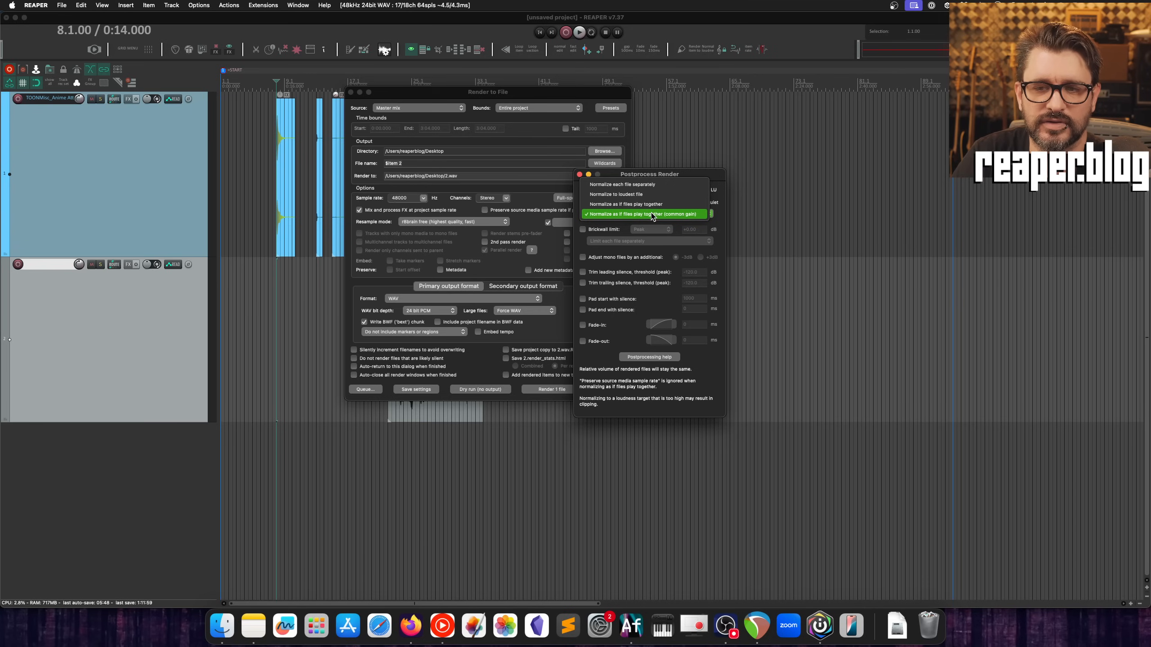
{"action": "left_click", "coordinate": [658, 185]}
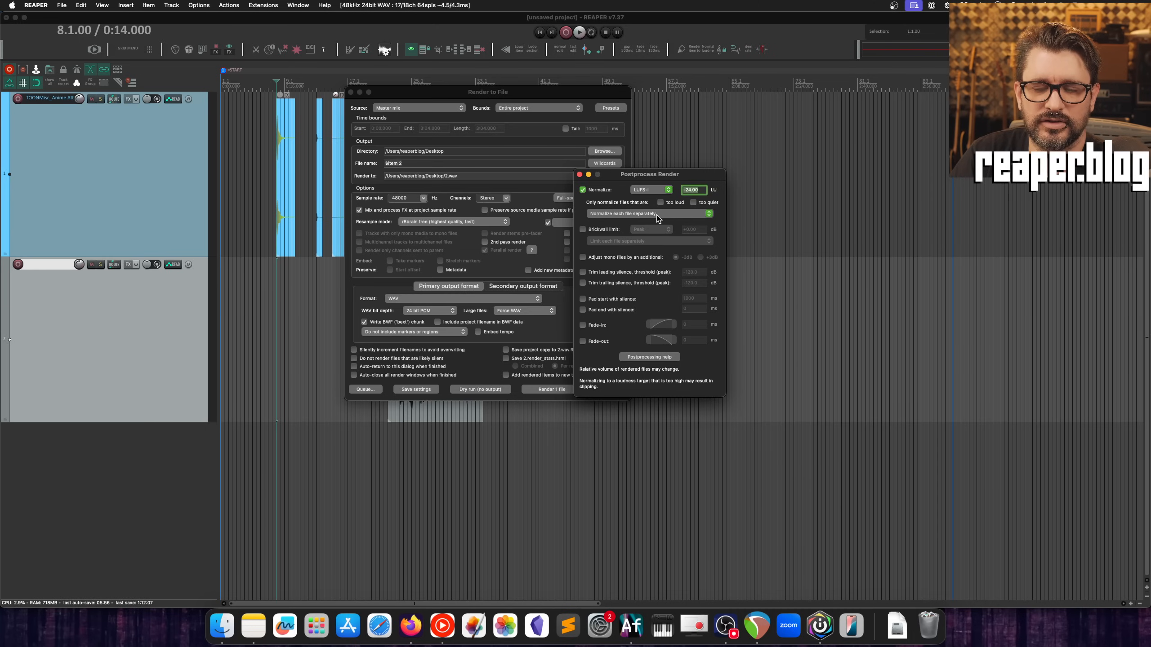
{"action": "left_click", "coordinate": [656, 215]}
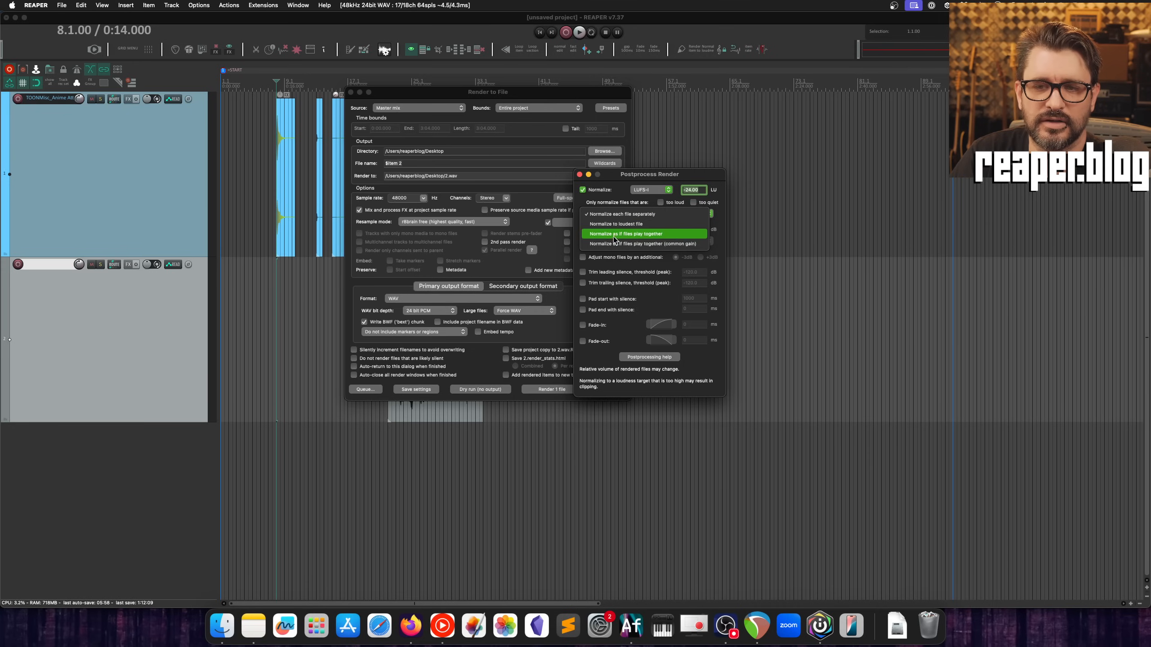
{"action": "left_click", "coordinate": [659, 234]}
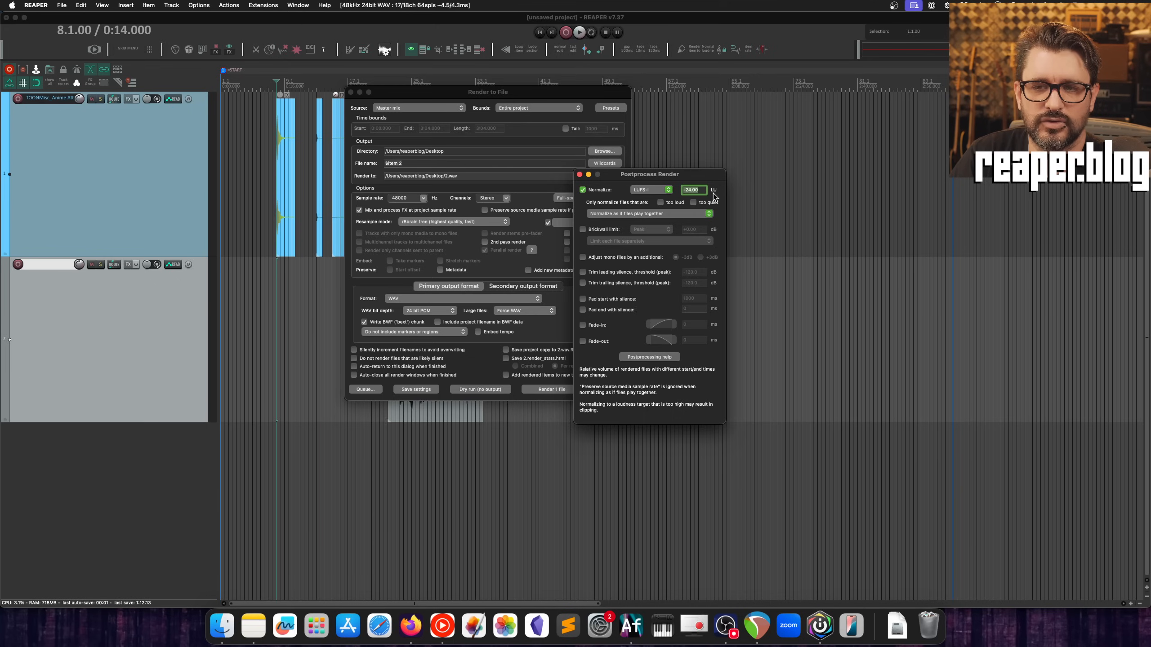
Step: Toggle normalizing only too quiet files on and off, and choose Normalize as if files play together (common gain)
{"action": "left_click", "coordinate": [693, 203]}
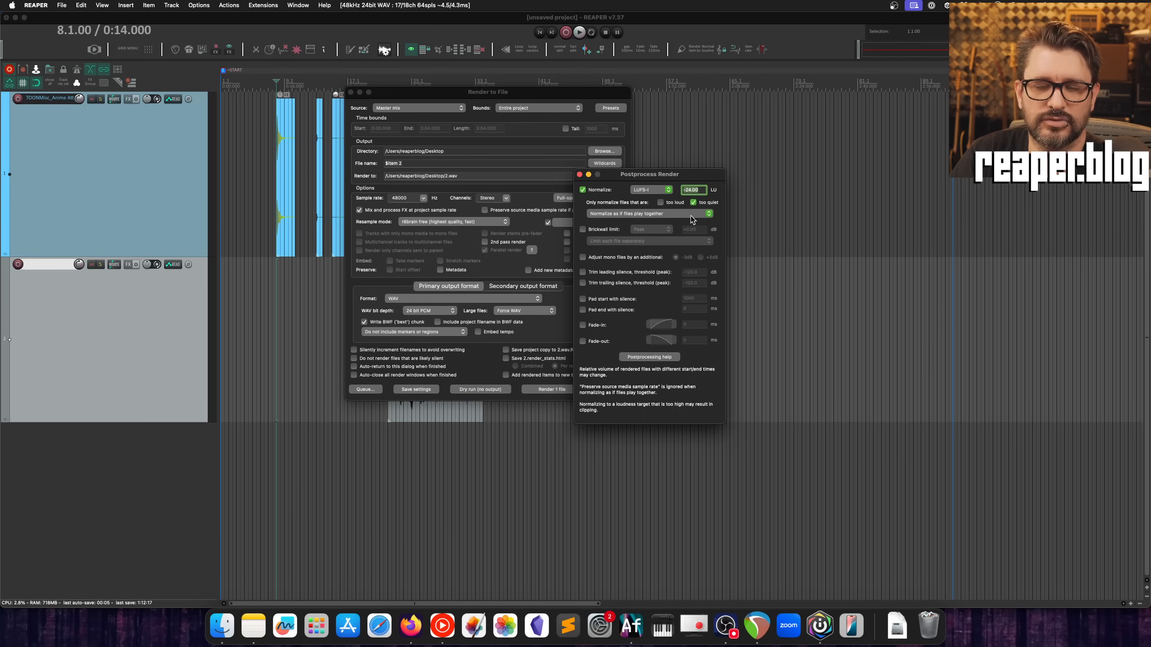
{"action": "left_click", "coordinate": [693, 202]}
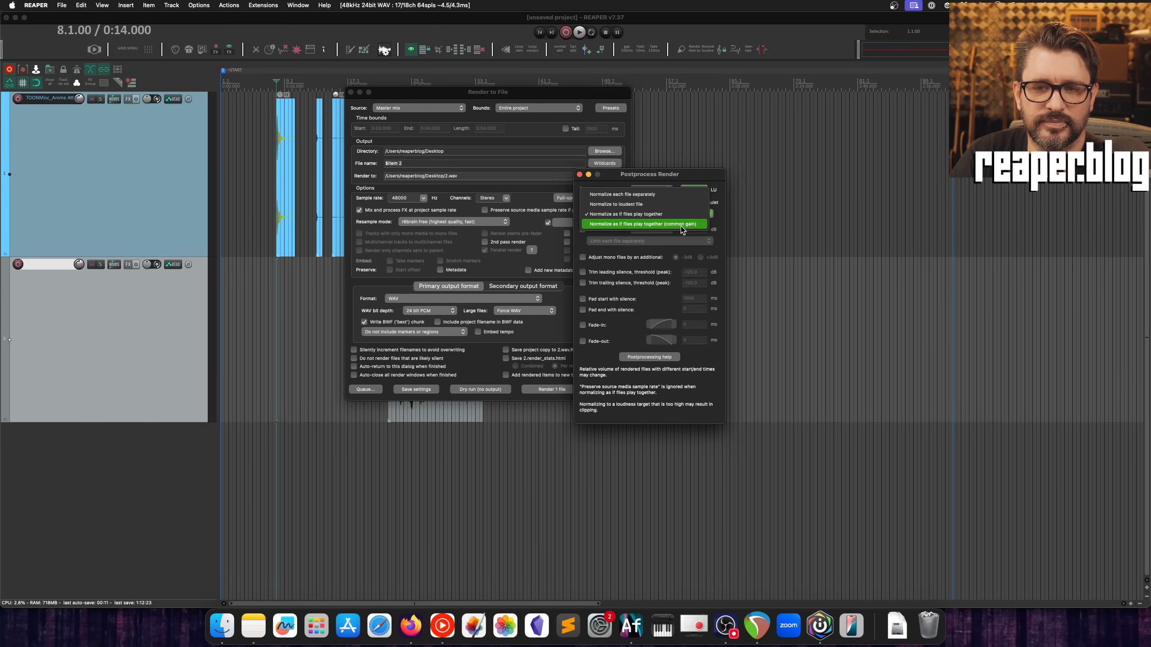
{"action": "left_click", "coordinate": [681, 227]}
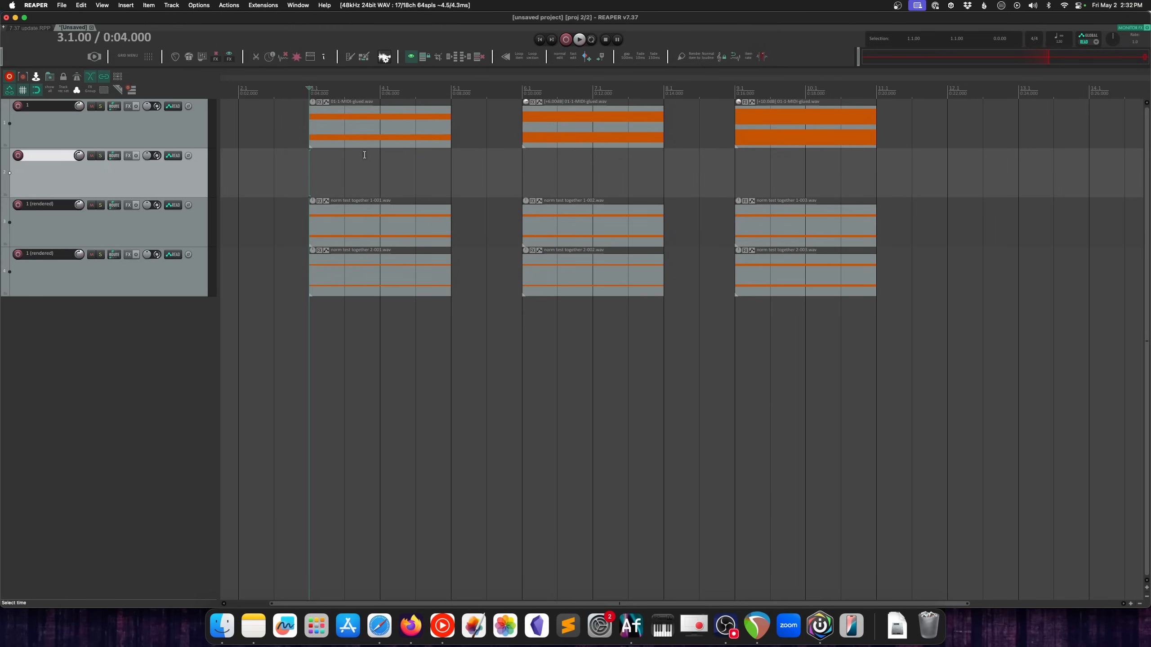
Step: In the normalization test project, open the render settings and view their postprocessing options
{"action": "left_click", "coordinate": [94, 58]}
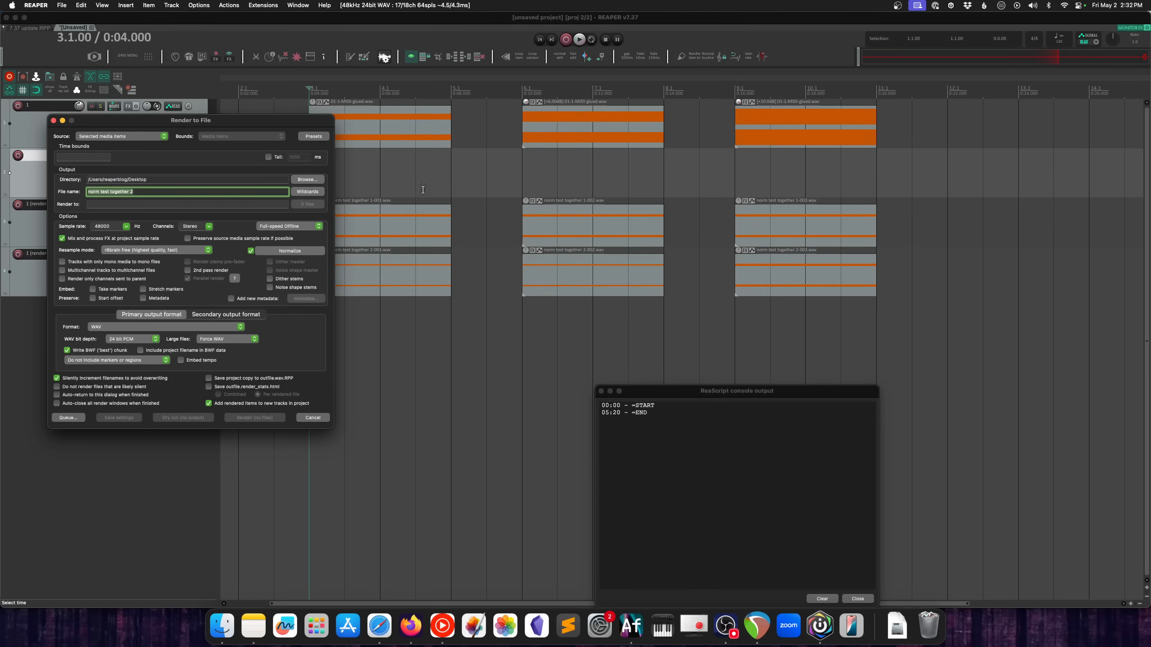
{"action": "left_click", "coordinate": [289, 250]}
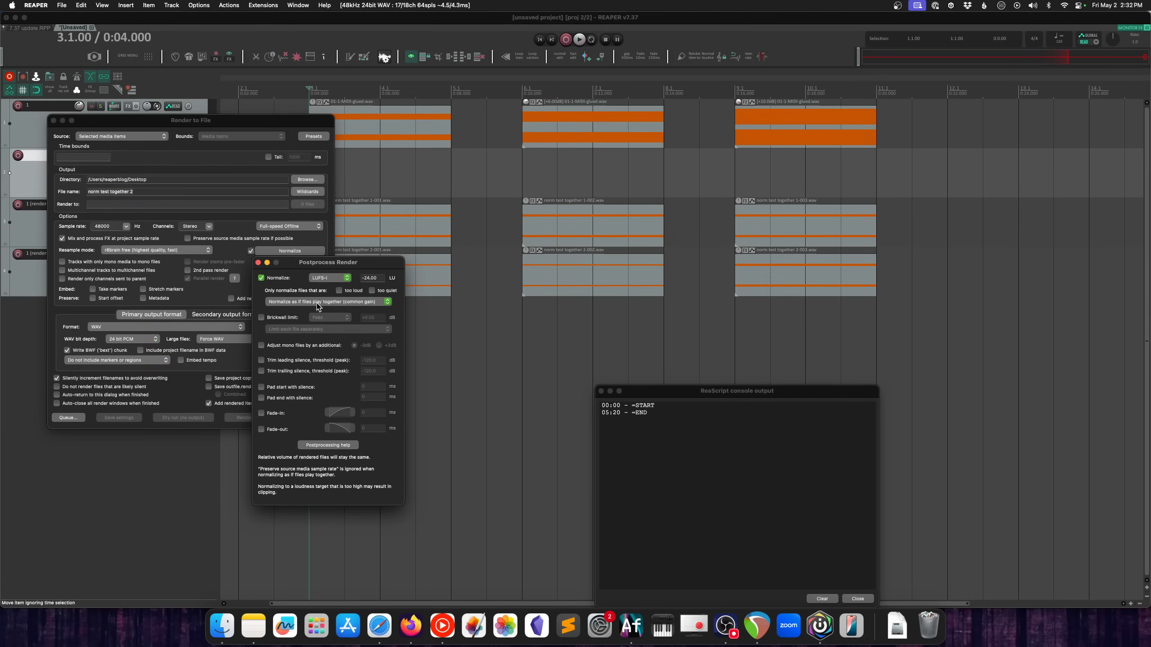
Step: Set the normalize mode to Normalize as if files play together, close the postprocessing options and move the render dialog aside
{"action": "left_click", "coordinate": [383, 306]}
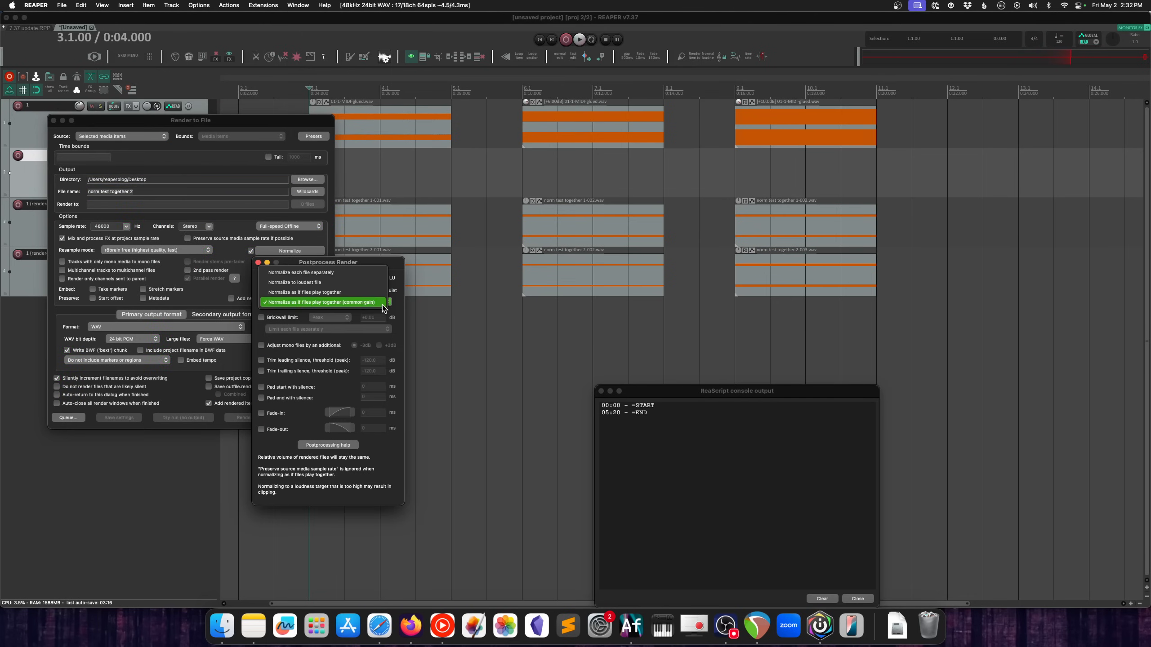
{"action": "left_click", "coordinate": [322, 293]}
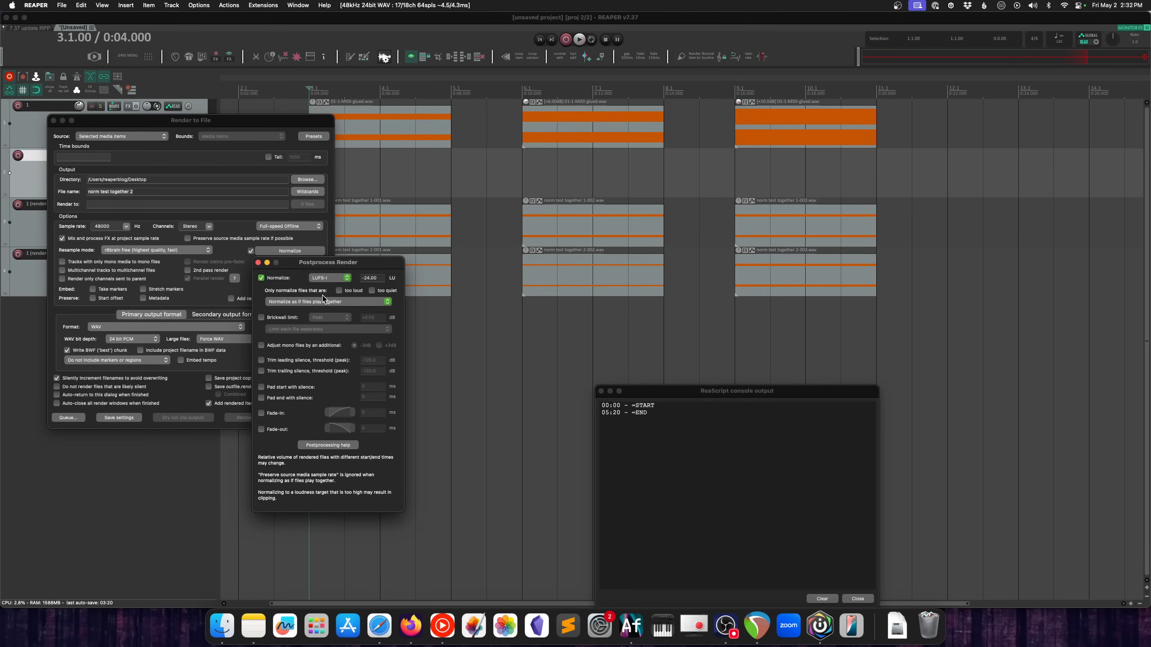
{"action": "left_click_drag", "start_coordinate": [291, 264], "coordinate": [316, 247]}
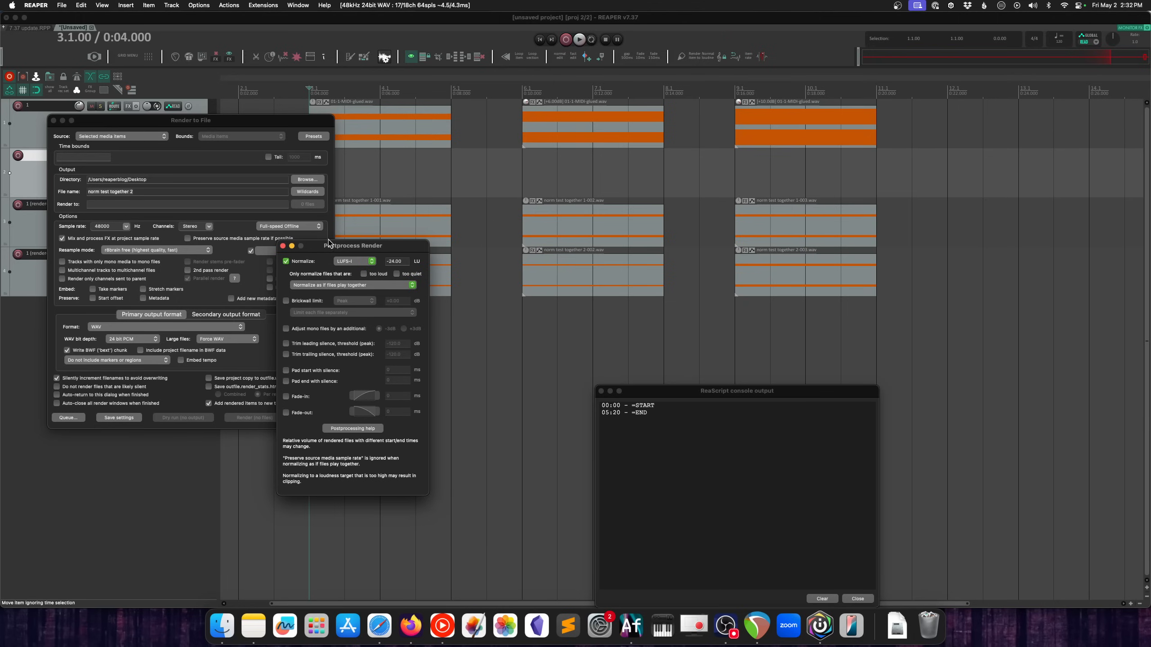
{"action": "left_click", "coordinate": [283, 246]}
{"action": "left_click_drag", "start_coordinate": [275, 121], "coordinate": [203, 115]}
Step: Audition the first source item and go through the three items of the first rendered track to compare their levels
{"action": "left_click", "coordinate": [354, 131]}
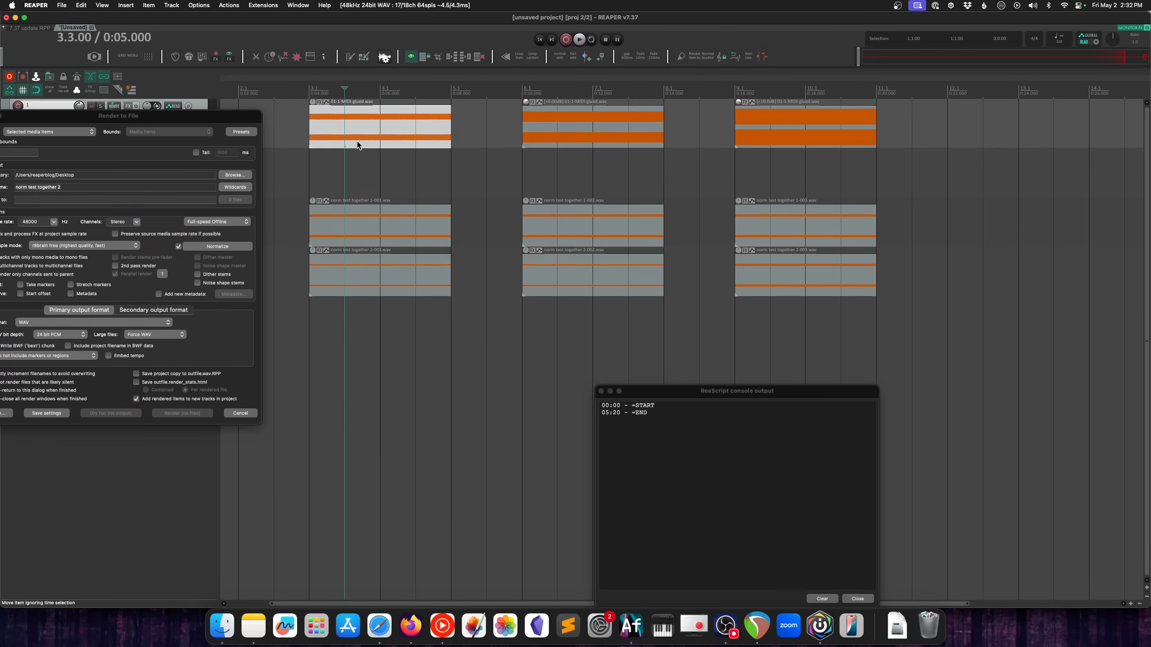
{"action": "key", "text": "space"}
{"action": "key", "text": "space"}
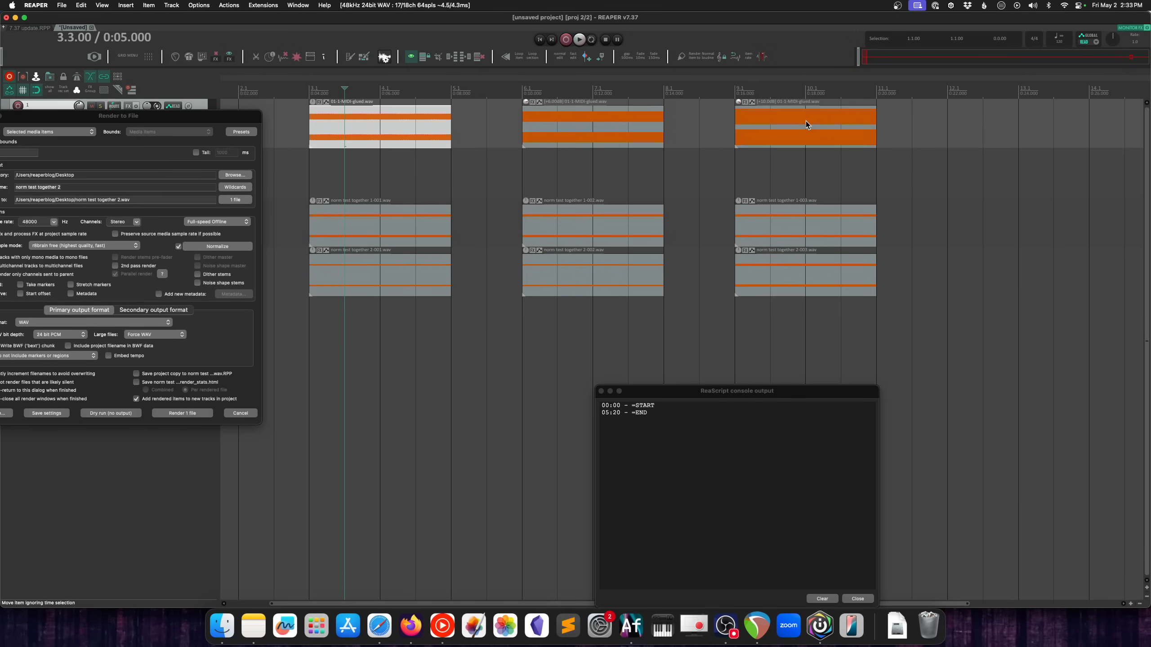
{"action": "left_click", "coordinate": [347, 230]}
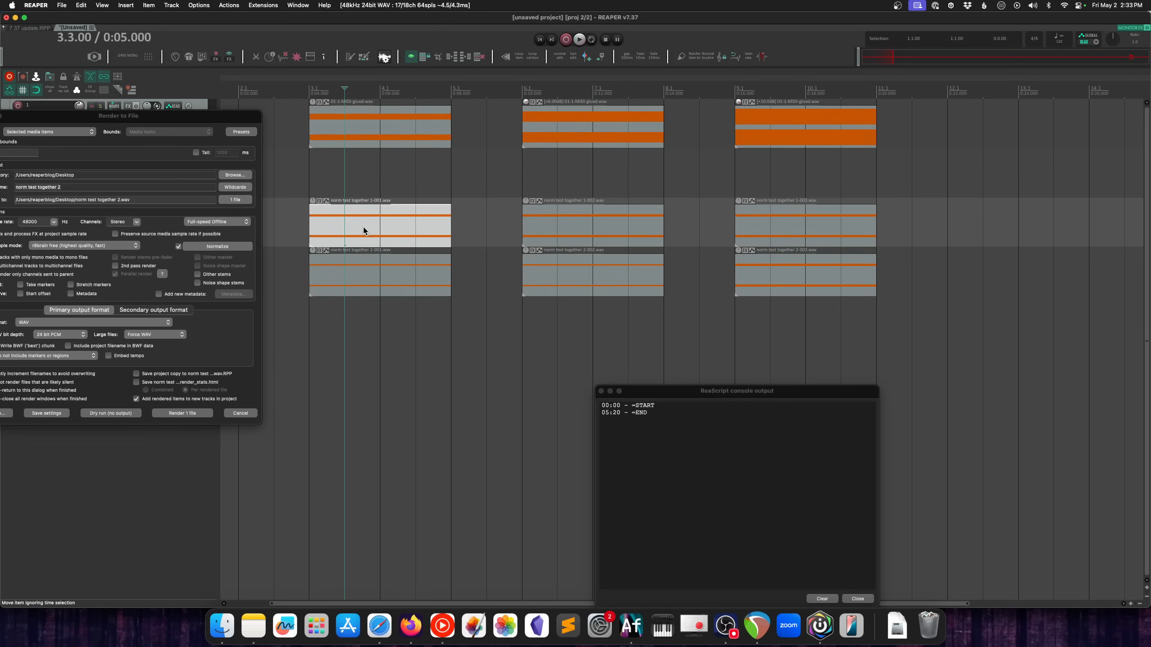
{"action": "left_click", "coordinate": [543, 227]}
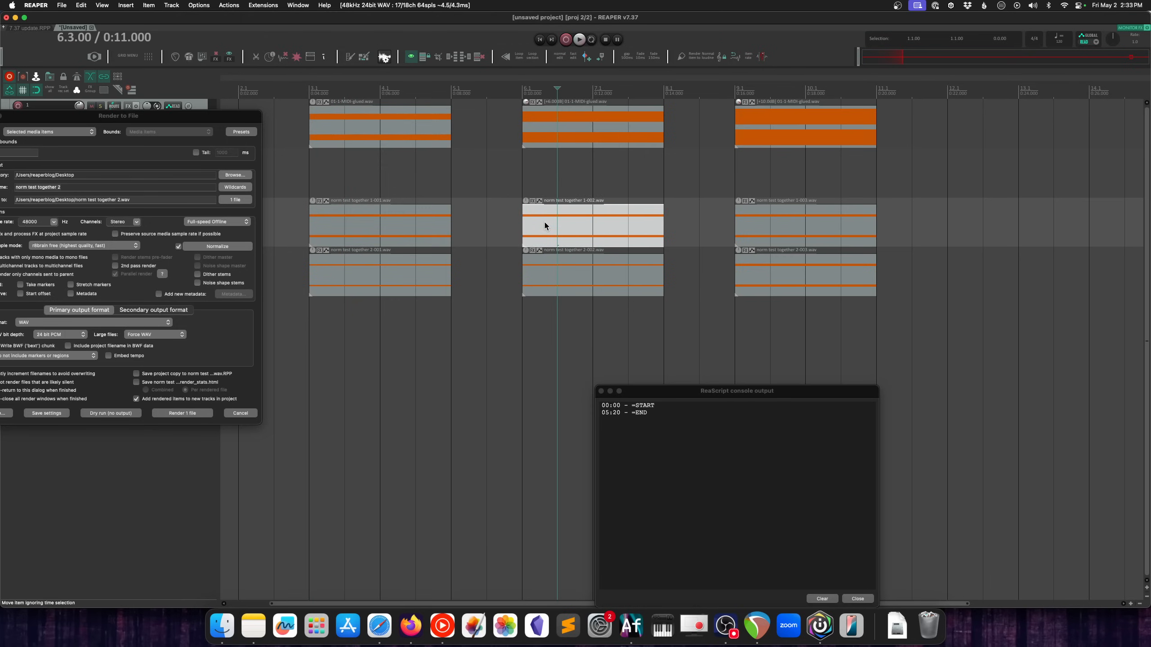
{"action": "left_click", "coordinate": [761, 228]}
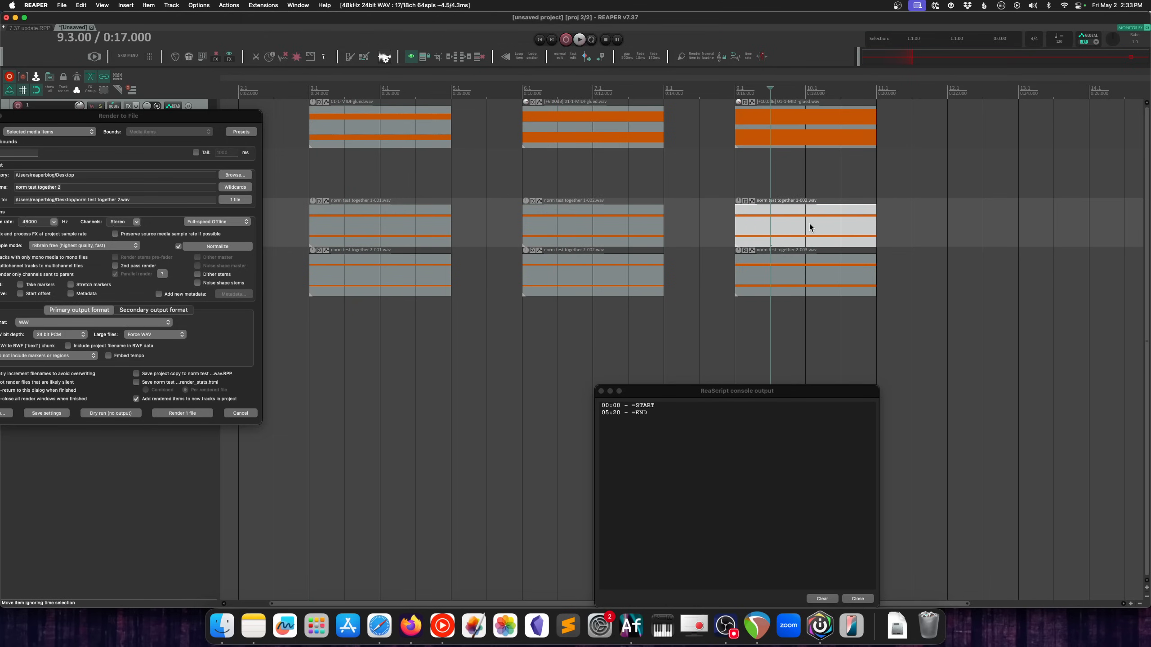
{"action": "left_click", "coordinate": [558, 229]}
{"action": "left_click", "coordinate": [383, 230]}
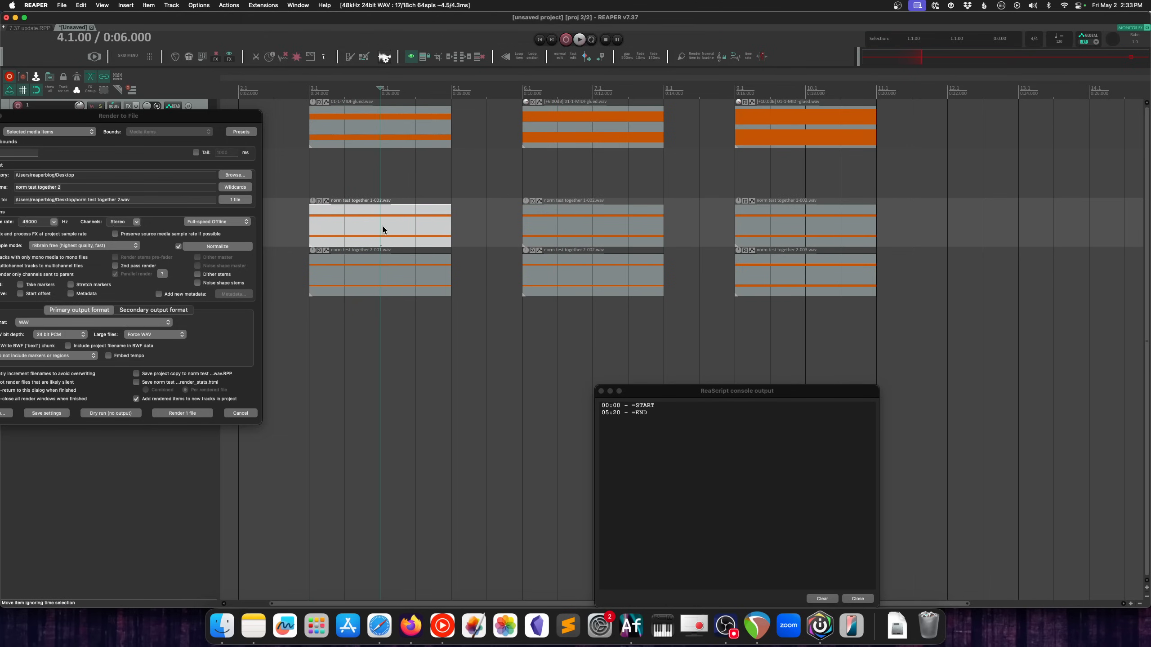
Step: Review the postprocessing options, and compare the norm test together 2 items with the norm test together 1 items
{"action": "left_click", "coordinate": [234, 247]}
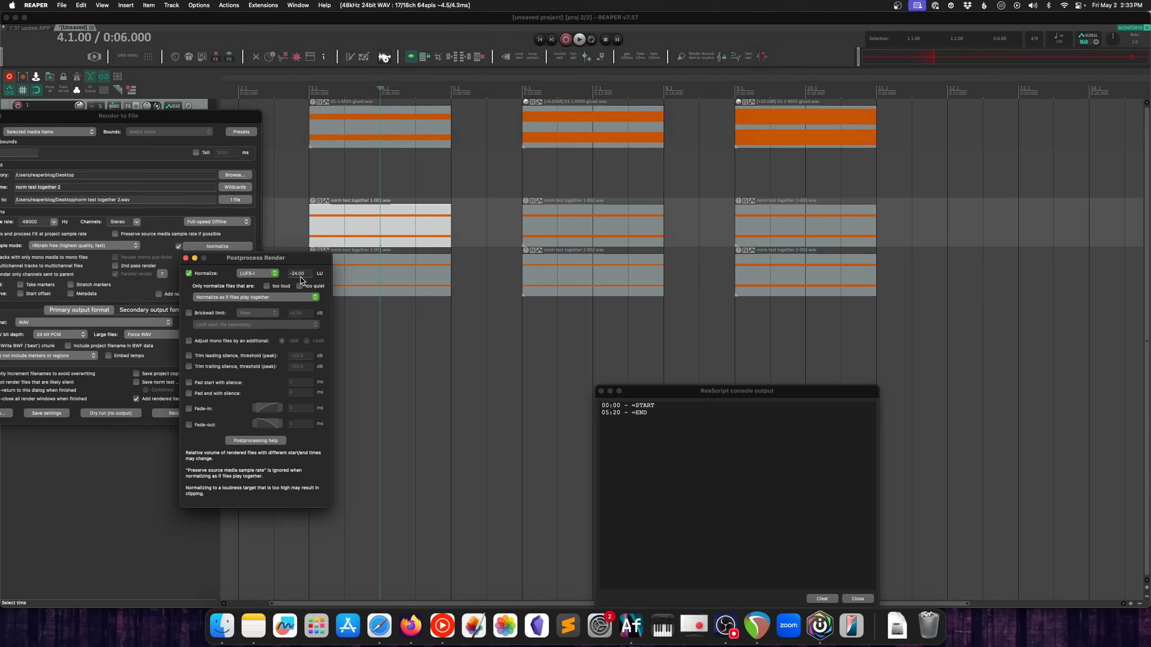
{"action": "left_click", "coordinate": [185, 258]}
{"action": "left_click", "coordinate": [411, 287]}
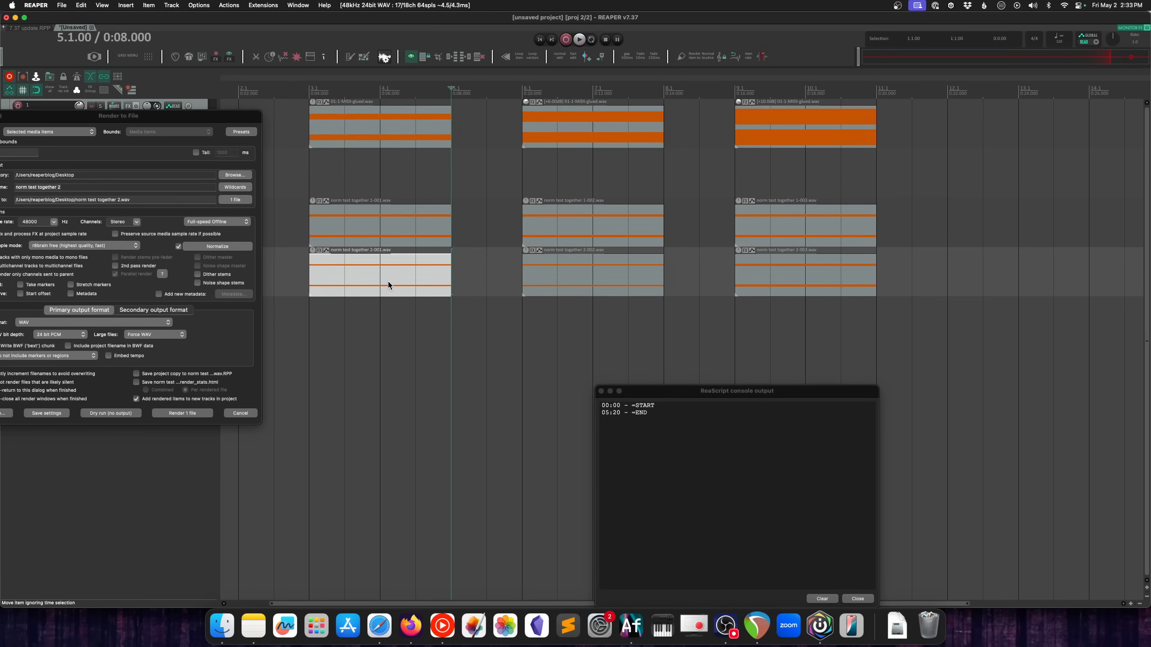
{"action": "left_click", "coordinate": [552, 286]}
{"action": "left_click", "coordinate": [771, 290], "text": "shift"}
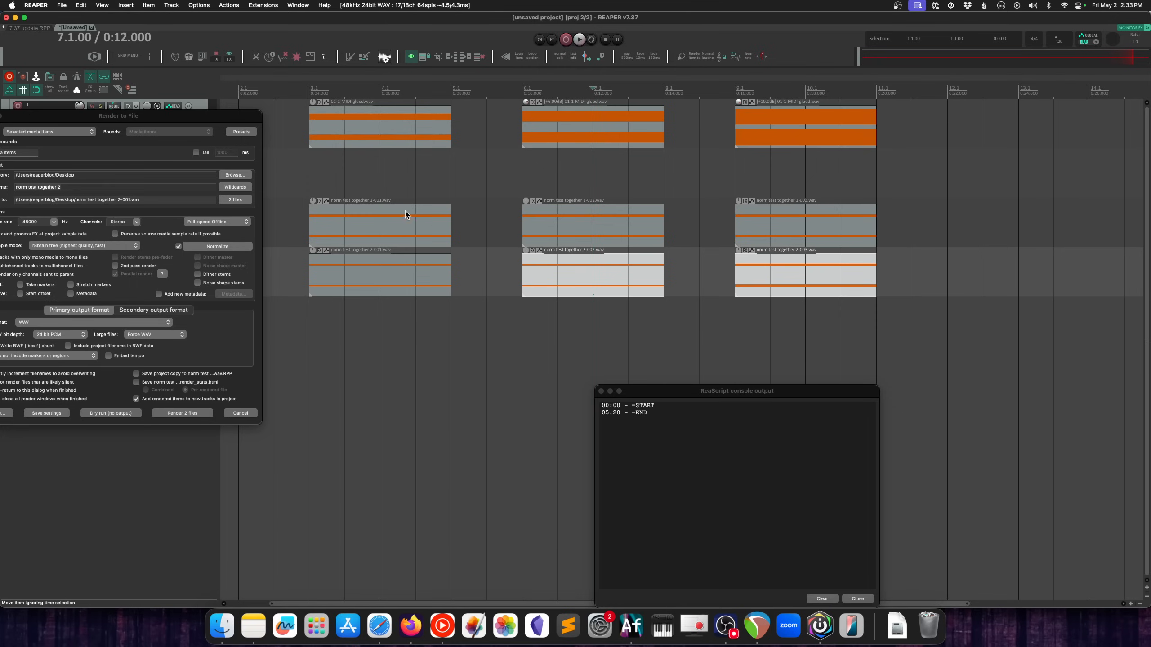
{"action": "left_click", "coordinate": [393, 221]}
{"action": "left_click", "coordinate": [806, 227], "text": "shift"}
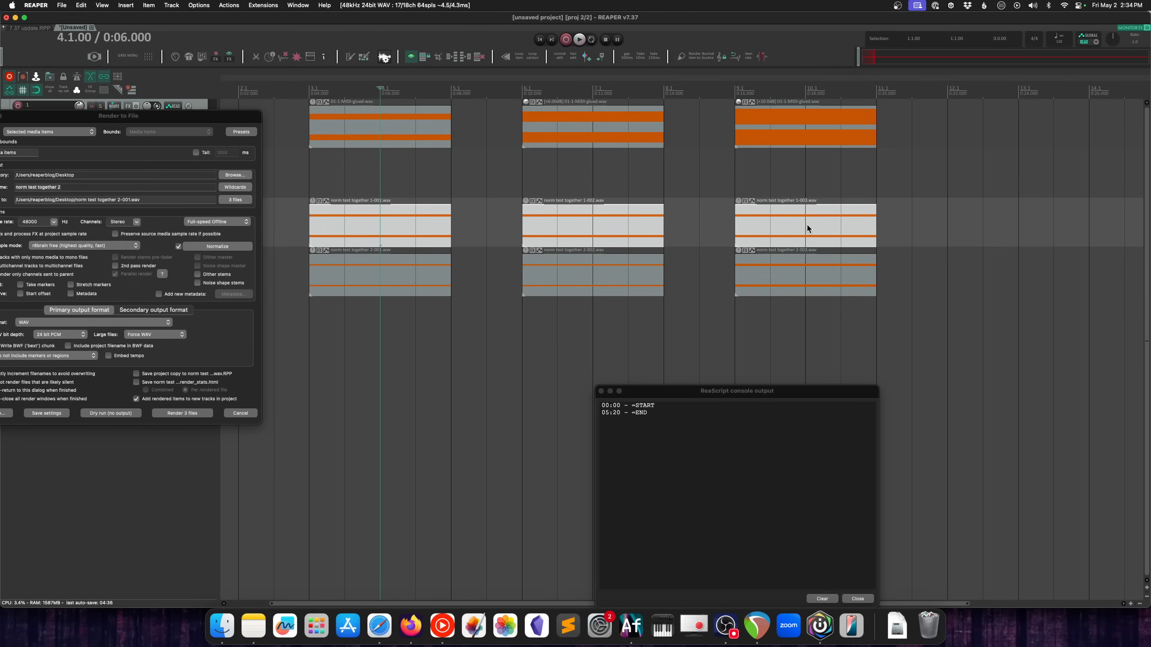
{"action": "left_click", "coordinate": [378, 279]}
{"action": "left_click", "coordinate": [390, 225]}
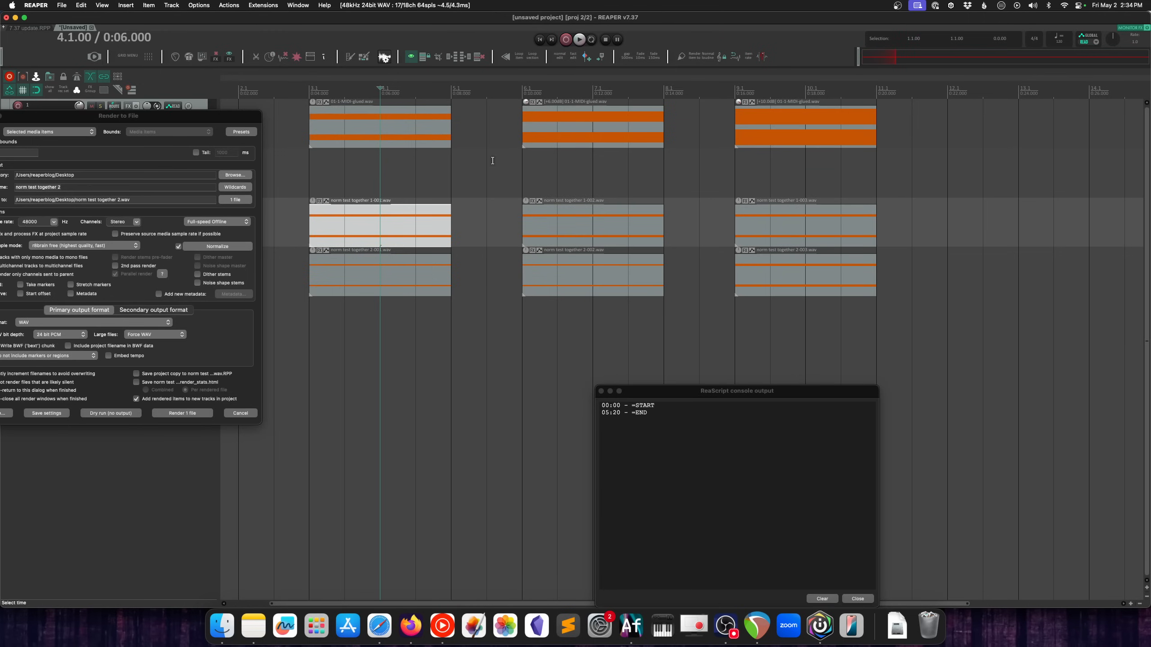
Step: Stack the second source item on the track beneath the first, select the four aligned items and review the normalize modes
{"action": "left_click_drag", "start_coordinate": [562, 145], "coordinate": [349, 196]}
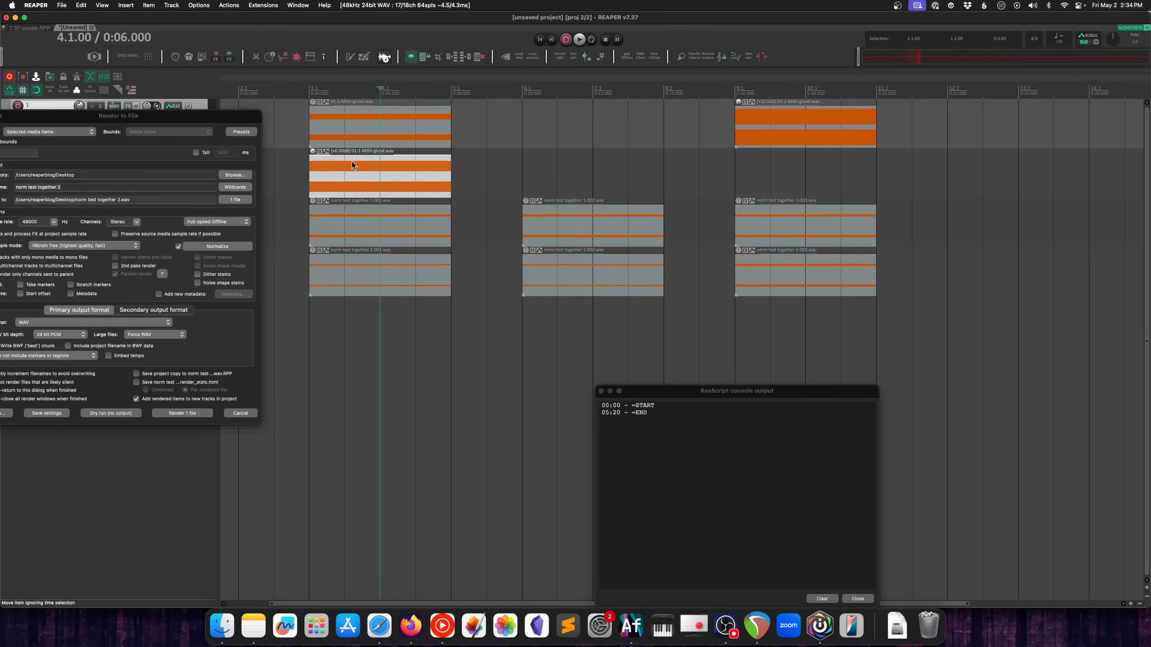
{"action": "left_click_drag", "start_coordinate": [332, 112], "coordinate": [357, 331]}
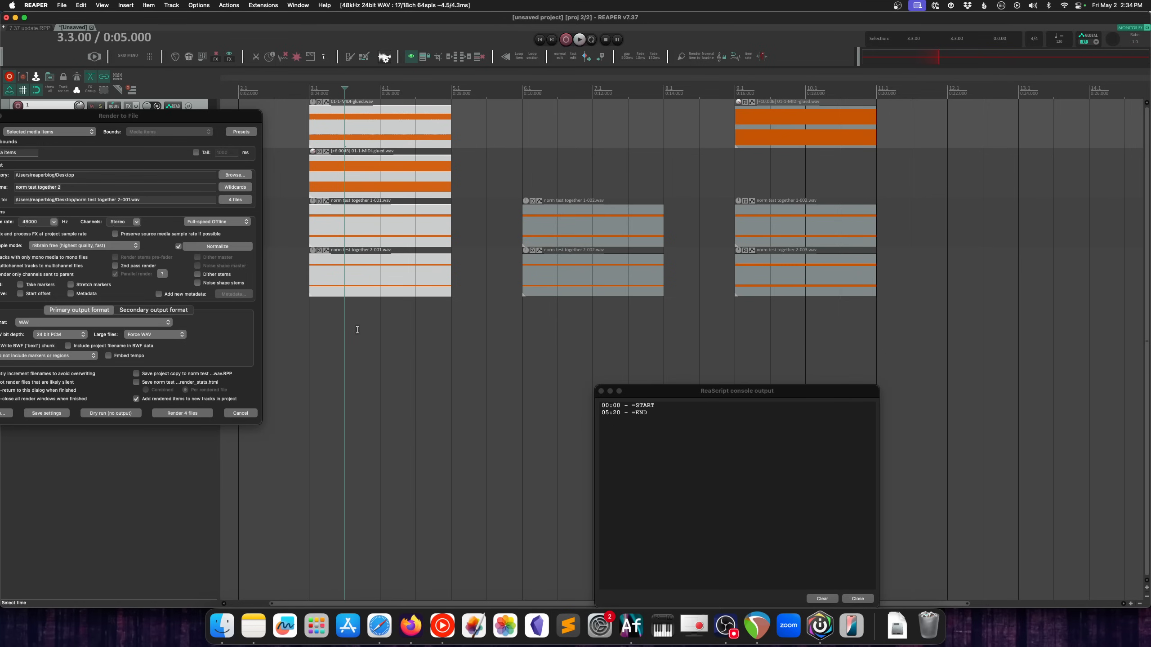
{"action": "left_click", "coordinate": [213, 246]}
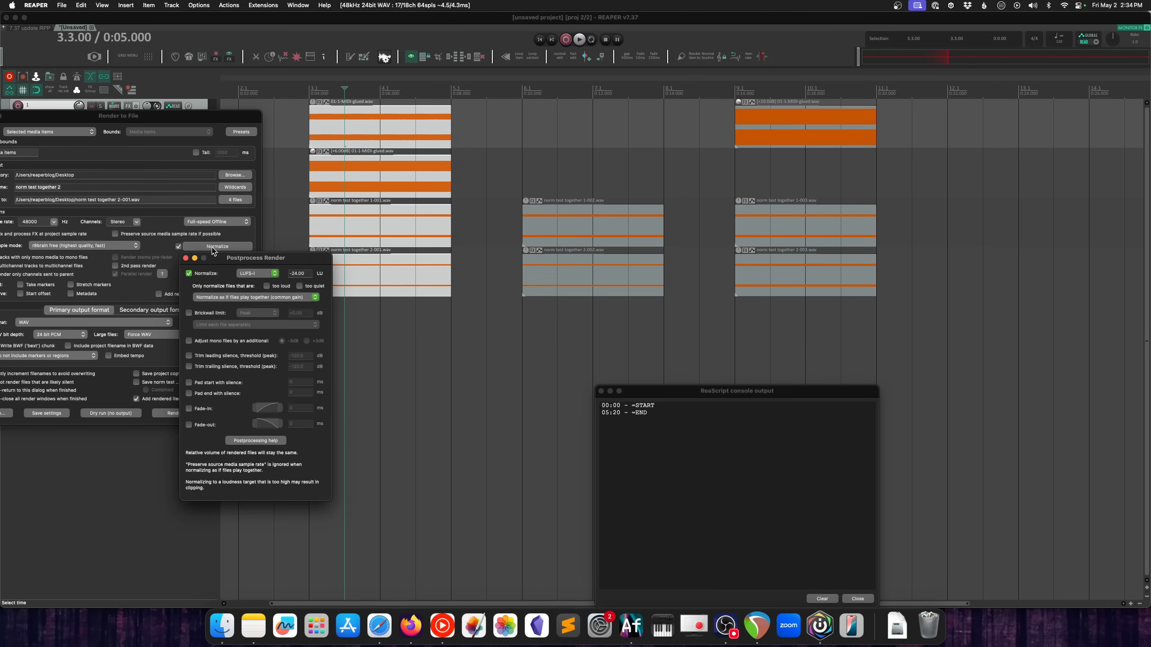
{"action": "left_click", "coordinate": [242, 297]}
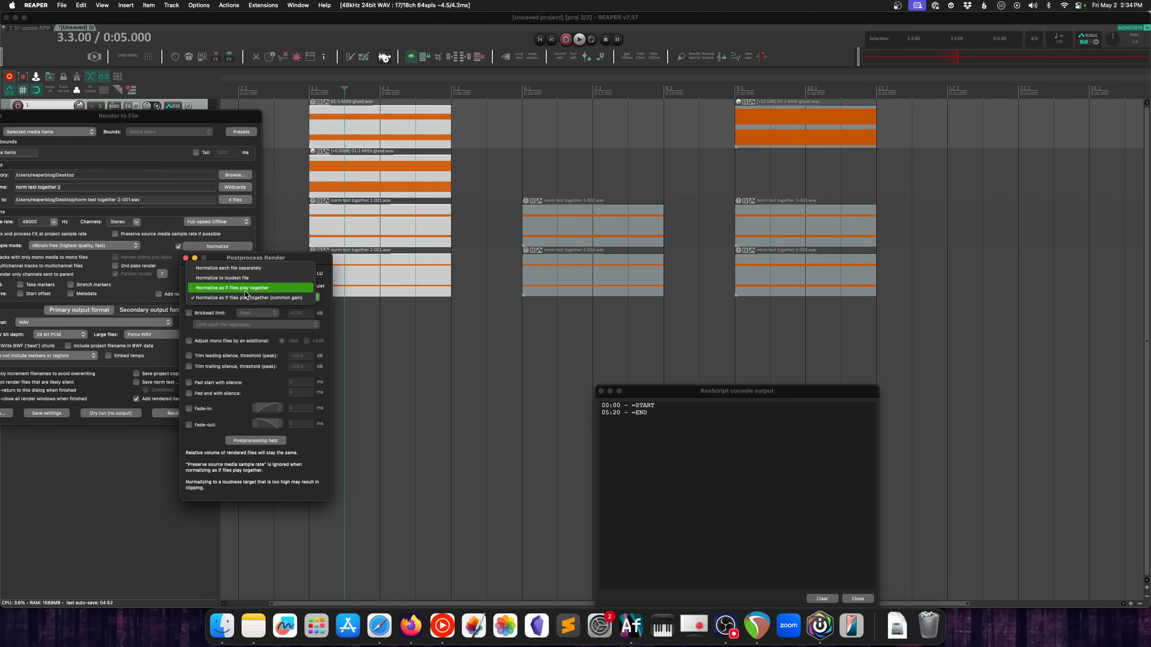
{"action": "left_click", "coordinate": [266, 267]}
Step: Bring the render dialog back into view and examine the common-gain normalize setting for the selected items
{"action": "left_click_drag", "start_coordinate": [123, 118], "coordinate": [204, 129]}
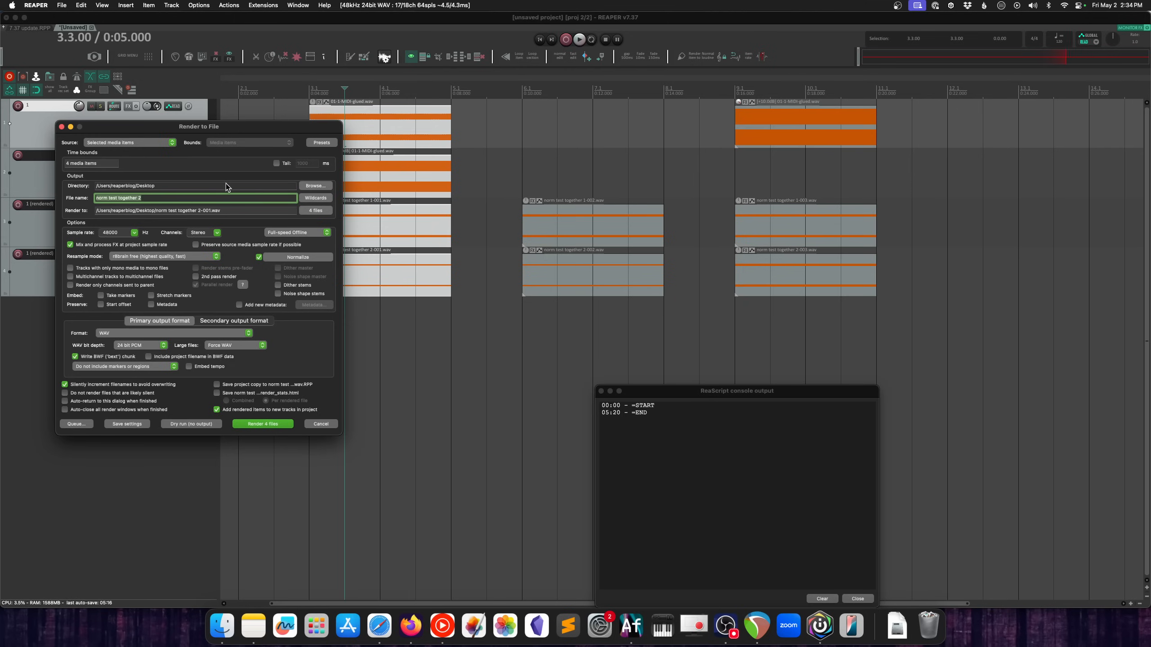
{"action": "left_click", "coordinate": [302, 258]}
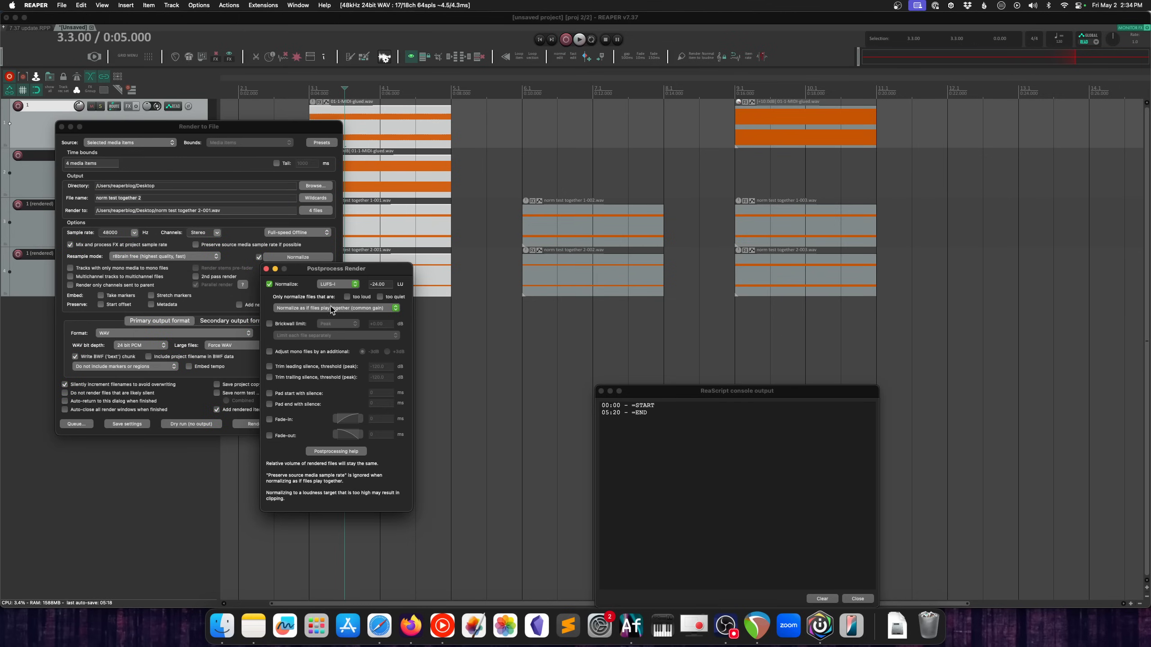
{"action": "left_click_drag", "start_coordinate": [339, 272], "coordinate": [340, 162]}
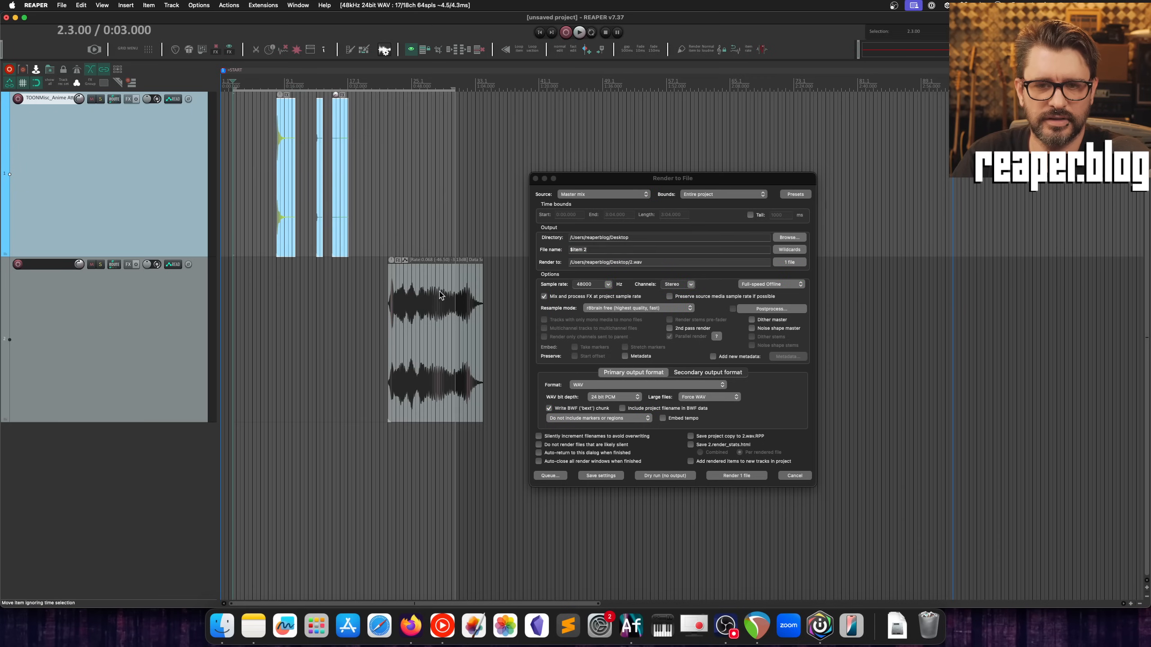
Step: Move the Data Scanning item onto the first track and render the four selected media items via master
{"action": "left_click_drag", "start_coordinate": [418, 158], "coordinate": [400, 158]}
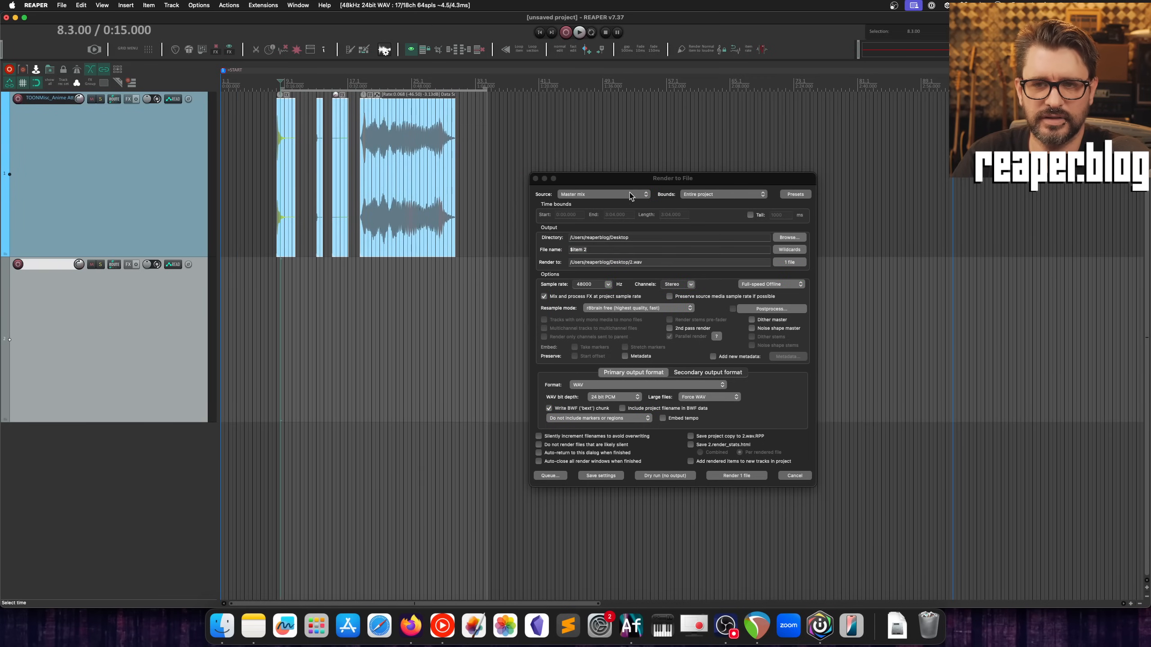
{"action": "left_click_drag", "start_coordinate": [630, 181], "coordinate": [522, 133]}
{"action": "left_click", "coordinate": [485, 145]}
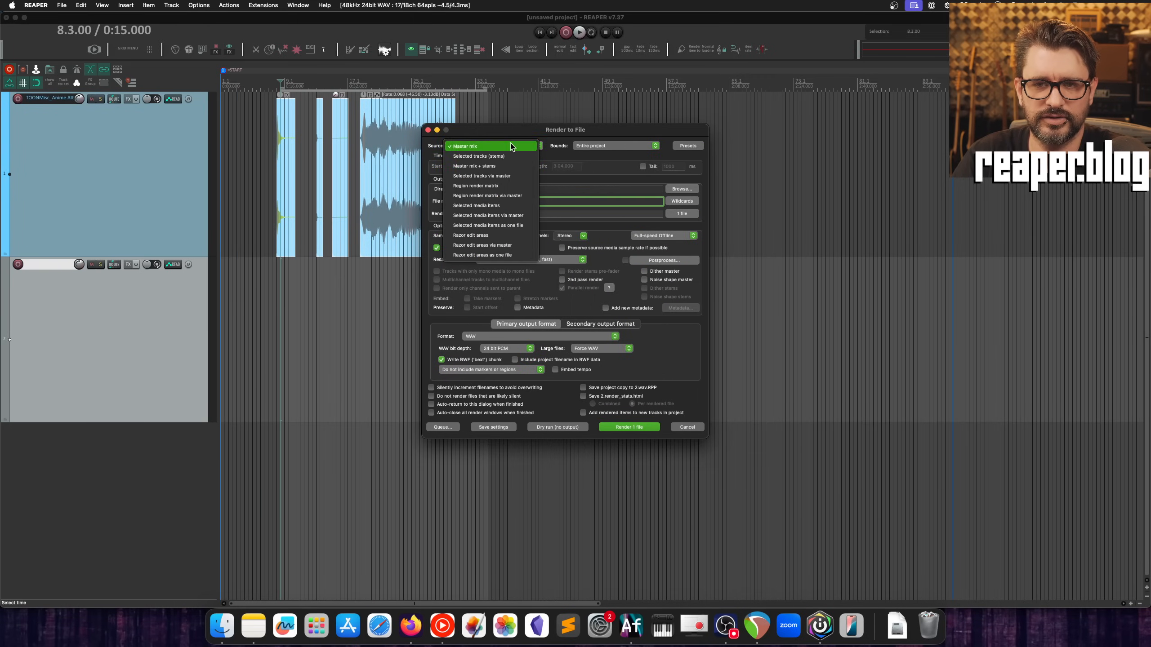
{"action": "left_click", "coordinate": [521, 217]}
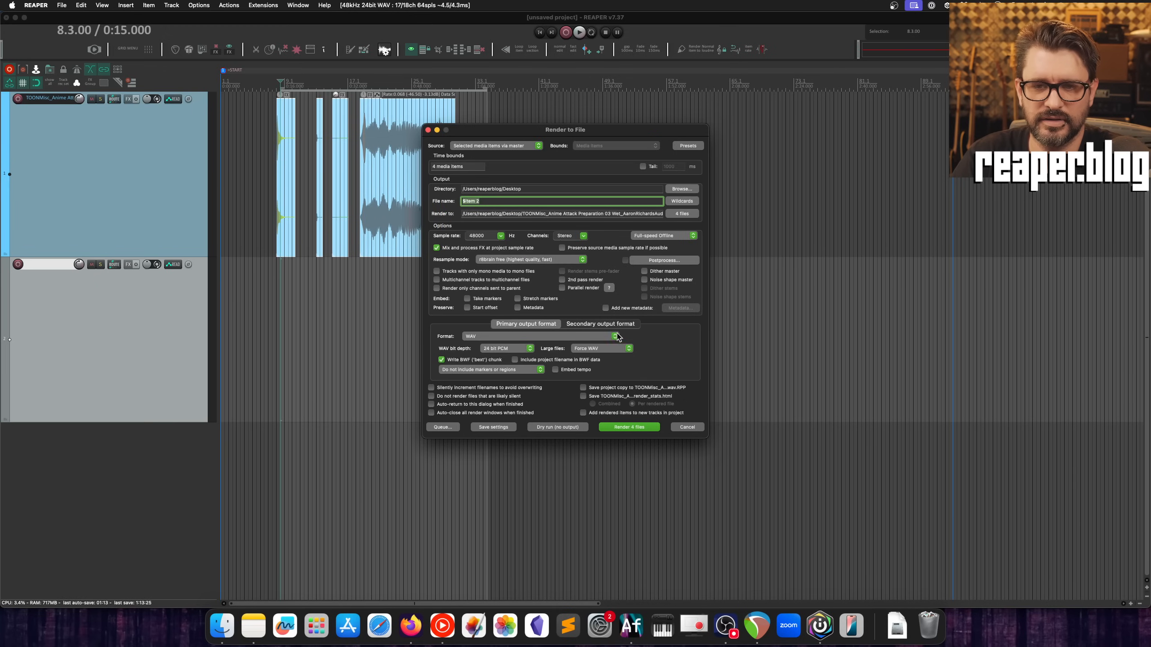
{"action": "left_click", "coordinate": [624, 426]}
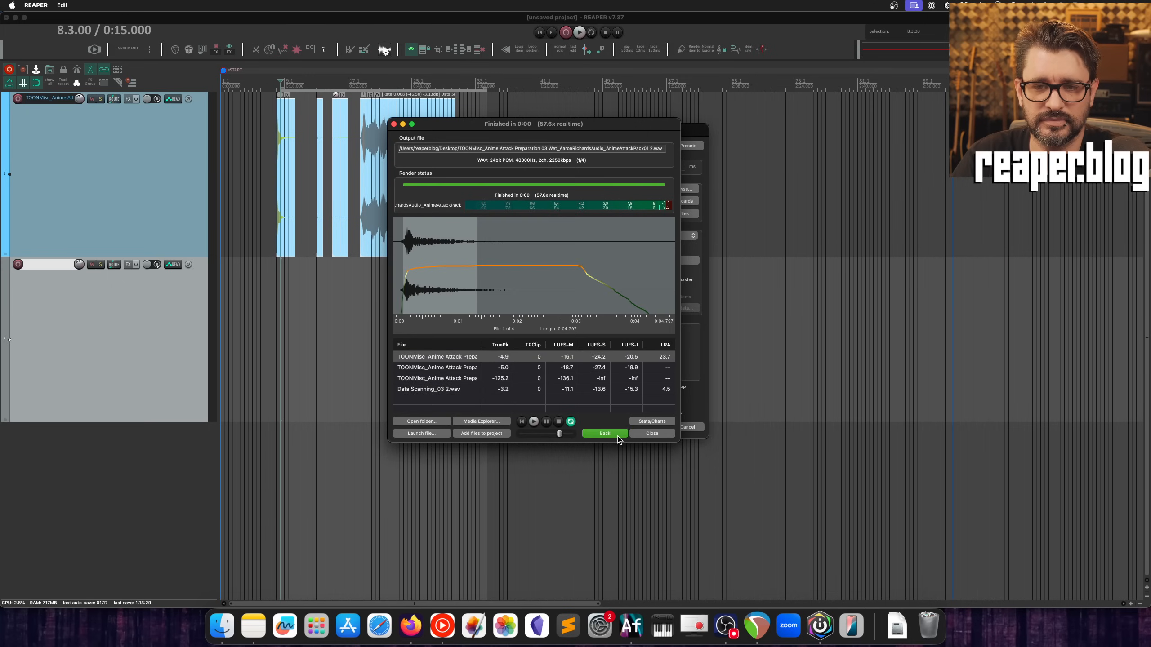
Step: Examine the waveform and loudness statistics of each rendered file in the render results
{"action": "left_click_drag", "start_coordinate": [556, 125], "coordinate": [482, 59]}
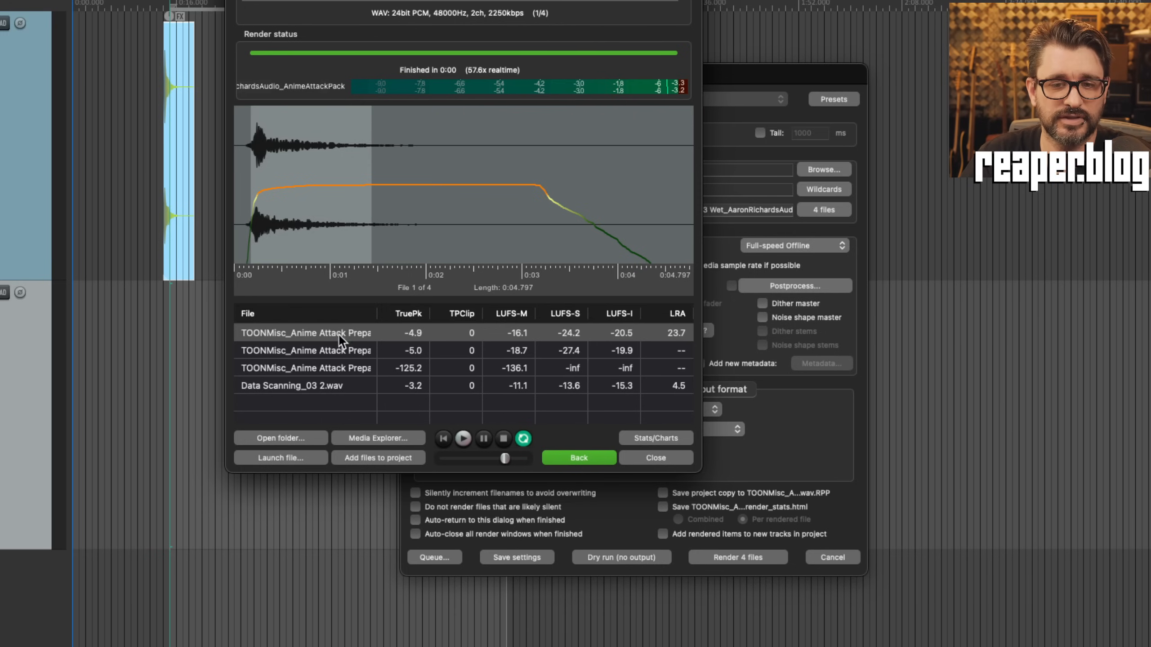
{"action": "left_click", "coordinate": [344, 347]}
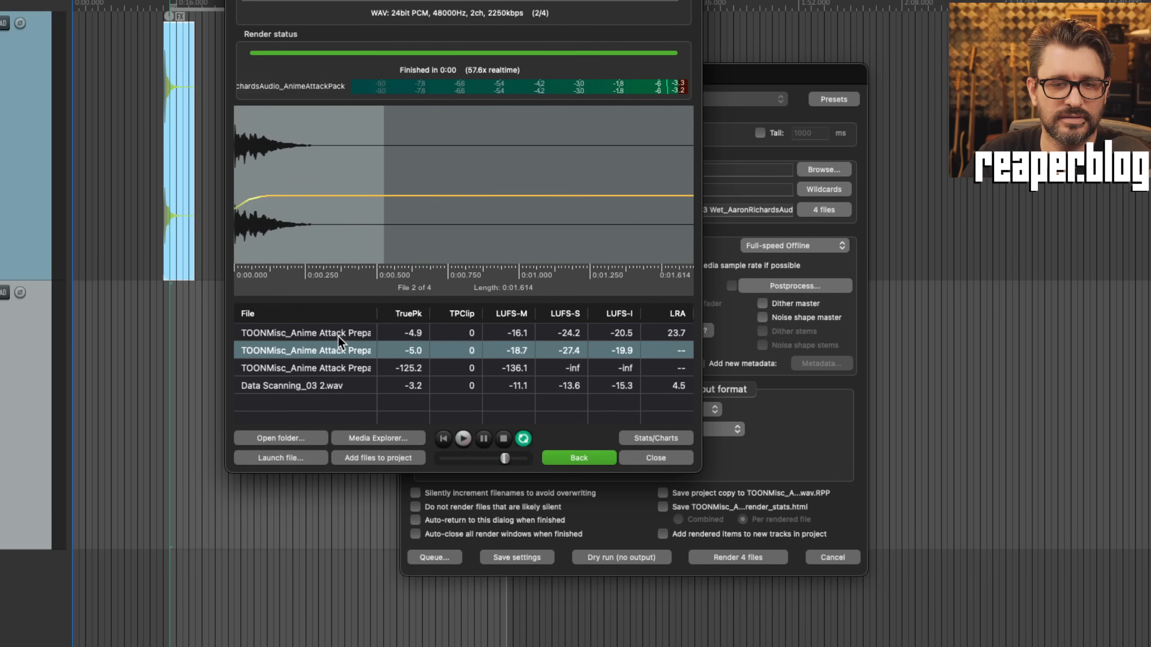
{"action": "left_click", "coordinate": [338, 337]}
{"action": "left_click", "coordinate": [337, 366]}
{"action": "left_click", "coordinate": [343, 385]}
{"action": "left_click", "coordinate": [339, 368]}
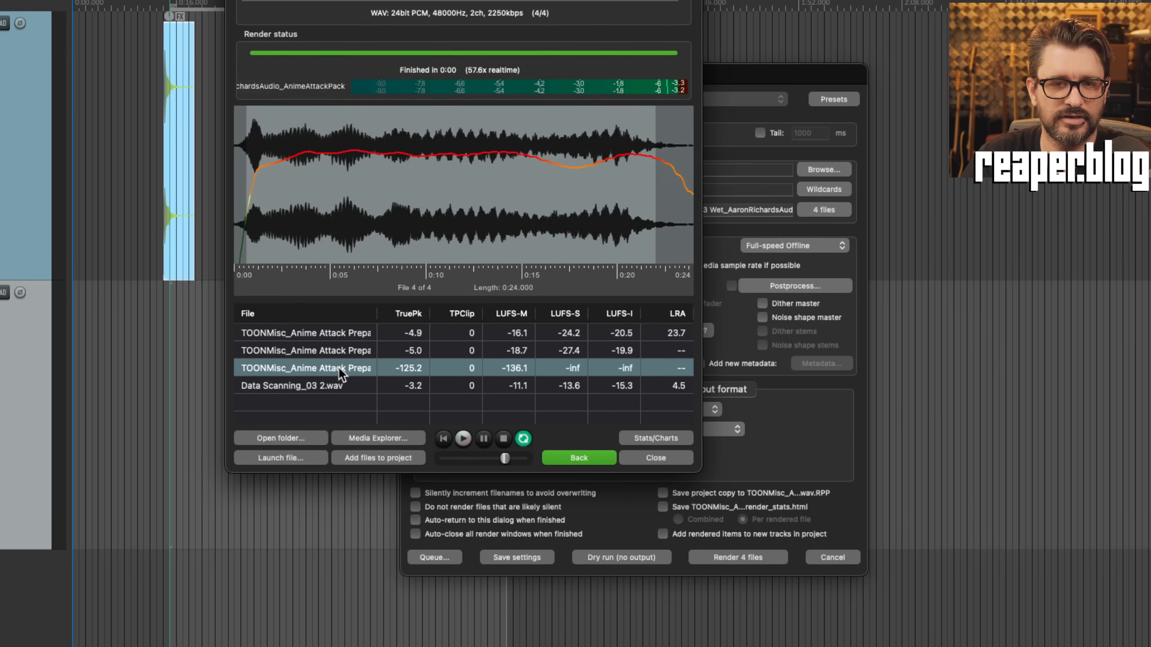
{"action": "left_click", "coordinate": [342, 347]}
{"action": "left_click", "coordinate": [340, 332]}
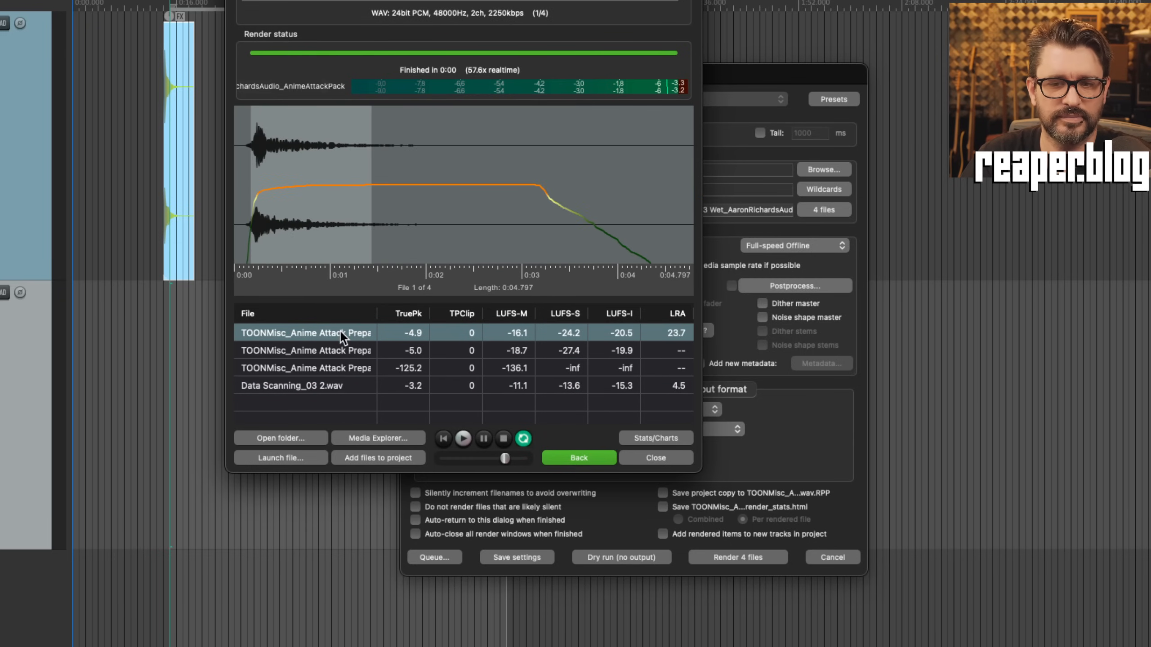
Step: Preview the rendered files in order through Data Scanning_03 2.wav, lower the preview volume slightly and select the second file
{"action": "key", "text": "space"}
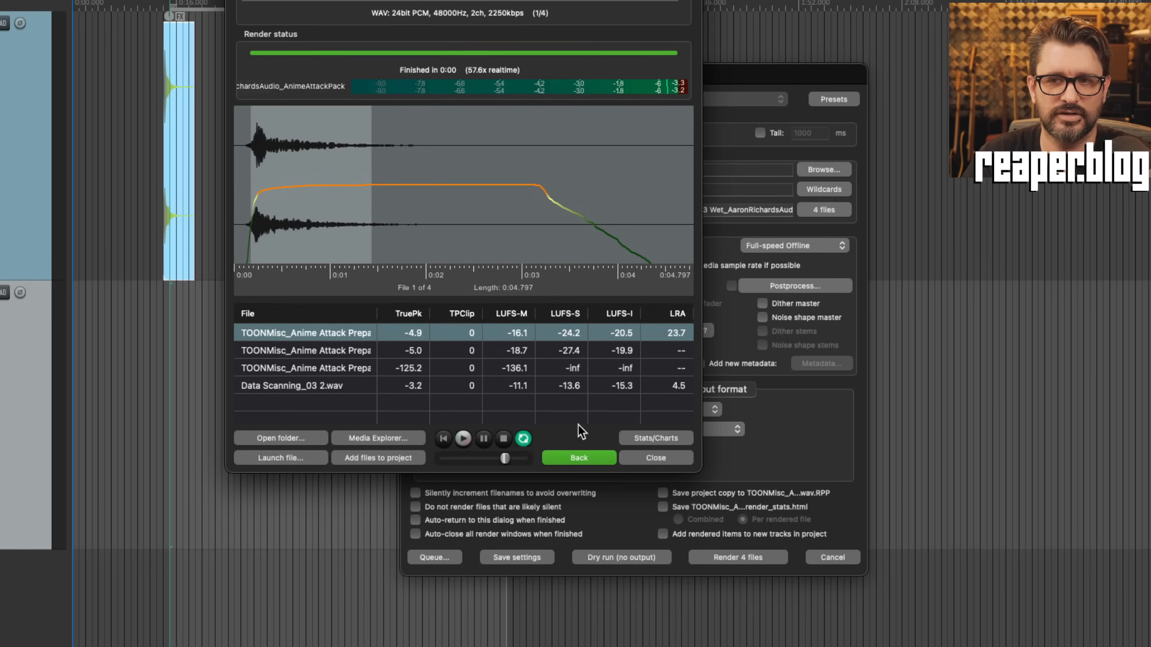
{"action": "key", "text": "Down"}
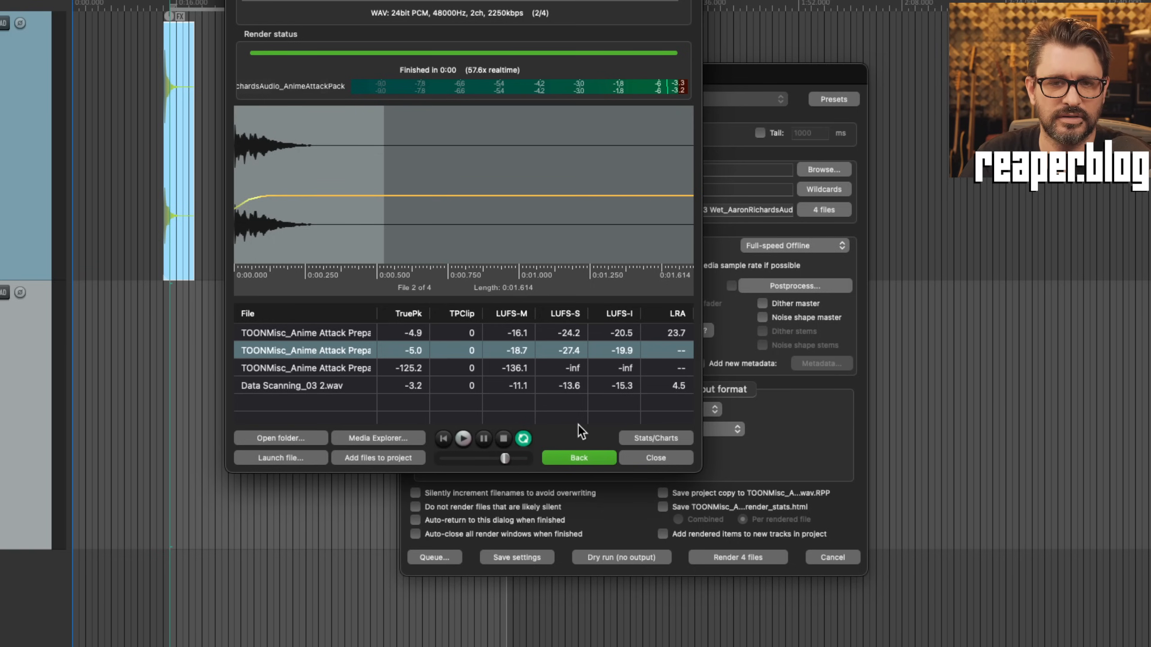
{"action": "key", "text": "Down"}
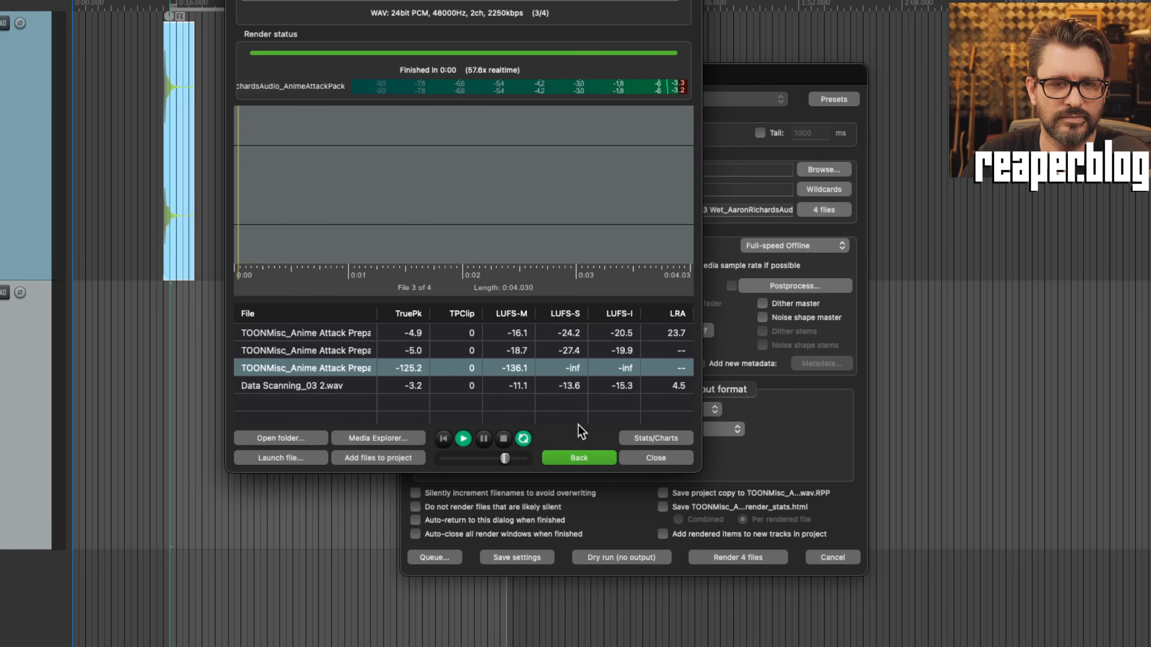
{"action": "key", "text": "Down"}
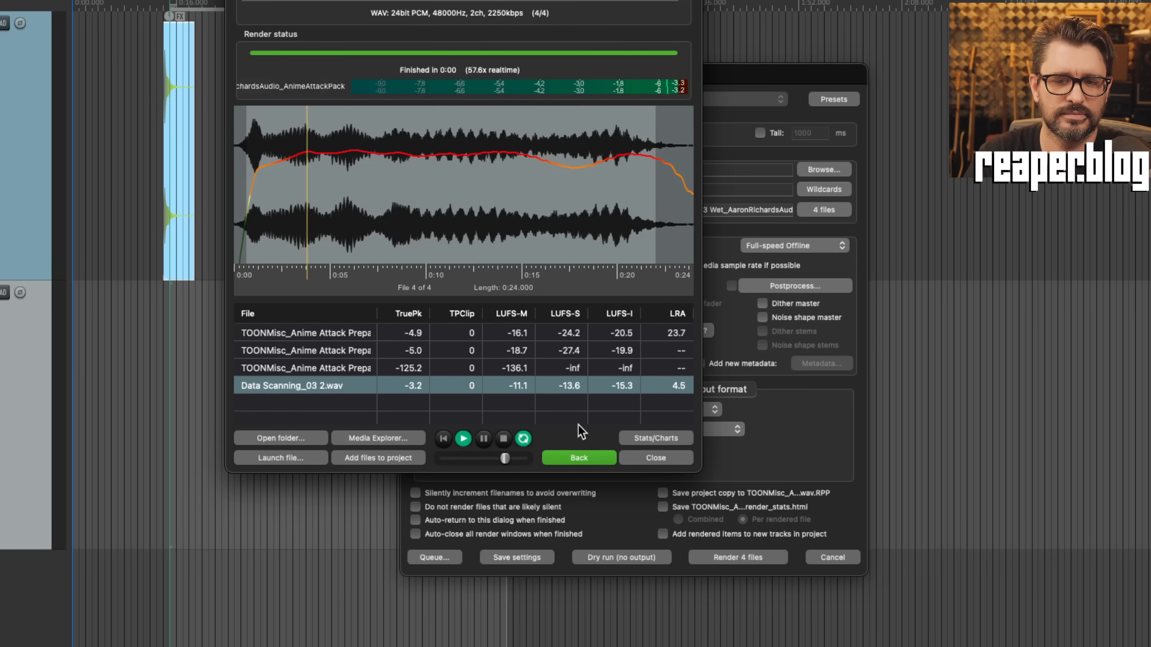
{"action": "key", "text": "space"}
{"action": "left_click_drag", "start_coordinate": [504, 458], "coordinate": [494, 459]}
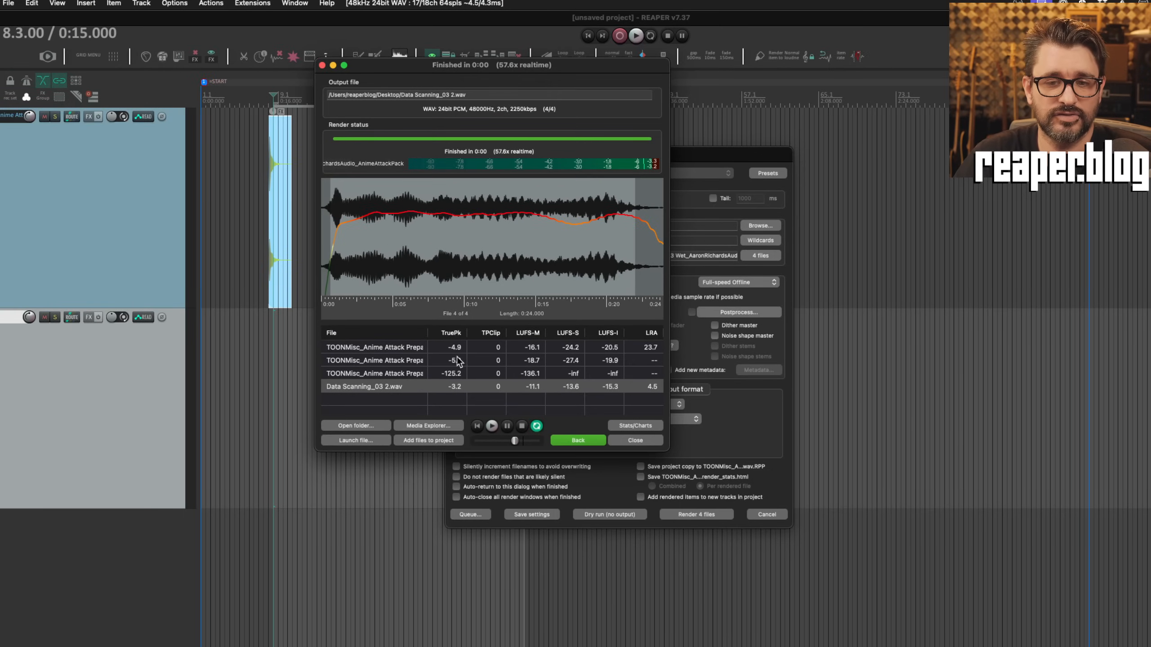
{"action": "left_click", "coordinate": [420, 359]}
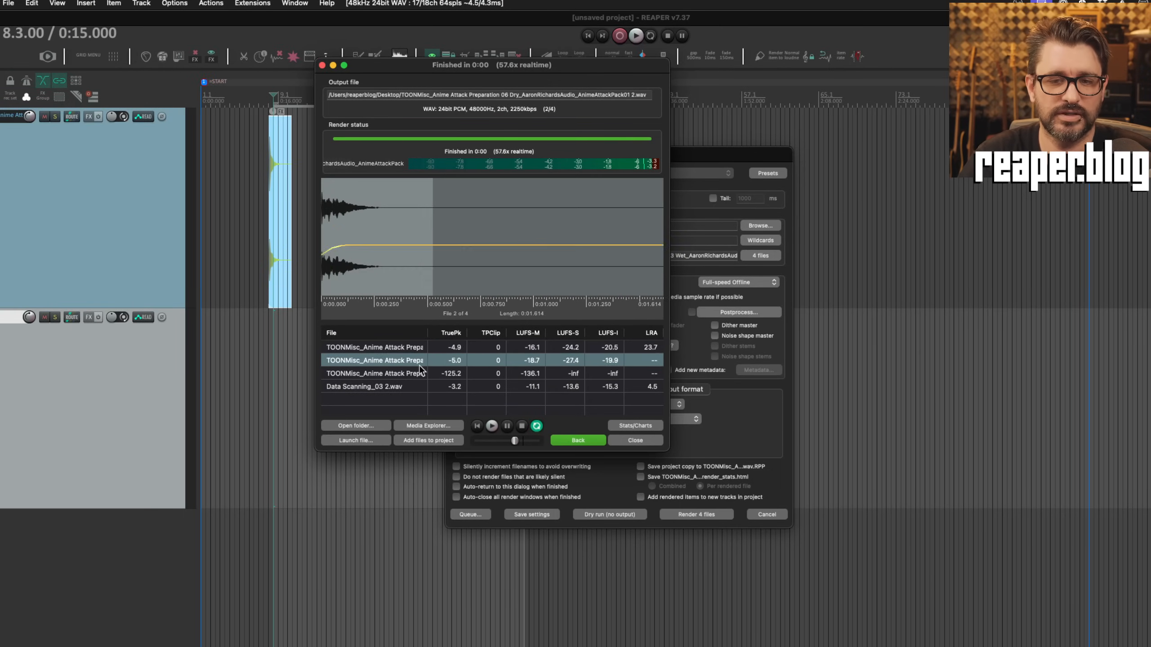
Step: Step back and forth through the rendered files in the results list to compare and preview their audio
{"action": "key", "text": "Down"}
{"action": "key", "text": "Down"}
{"action": "key", "text": "Up"}
{"action": "key", "text": "Up"}
{"action": "key", "text": "Up"}
{"action": "key", "text": "Down"}
{"action": "key", "text": "Down"}
{"action": "key", "text": "Up"}
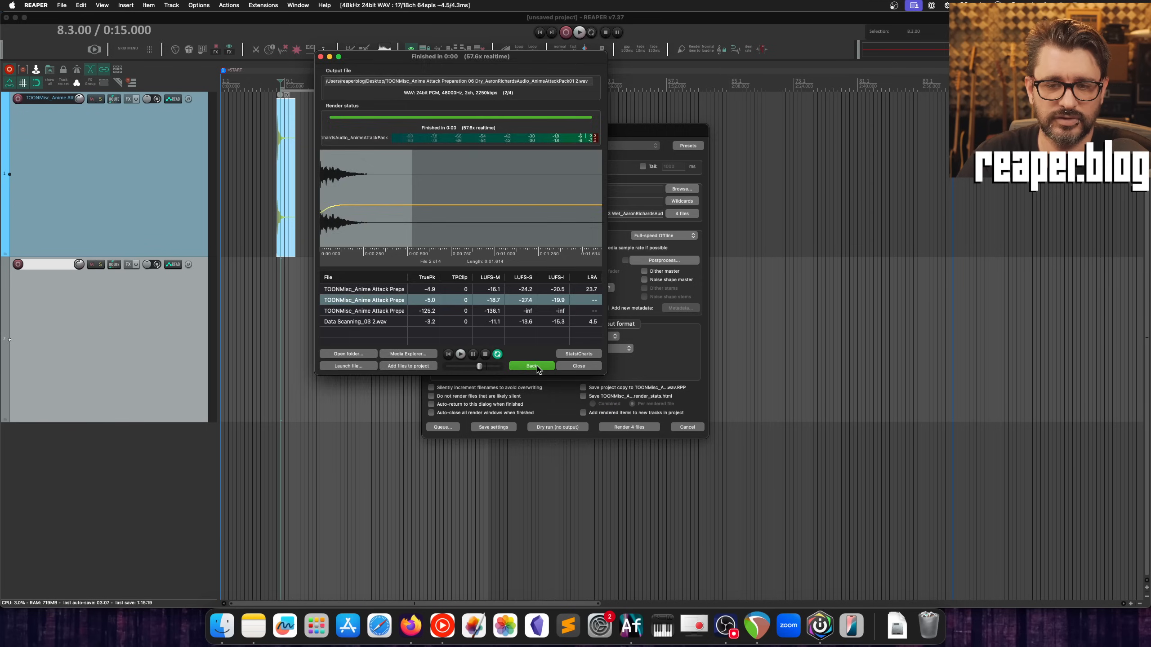
Step: Start rendering the four selected media items again and try the always silently increment filenames option in the overwrite warning, leaving it off
{"action": "left_click", "coordinate": [577, 440]}
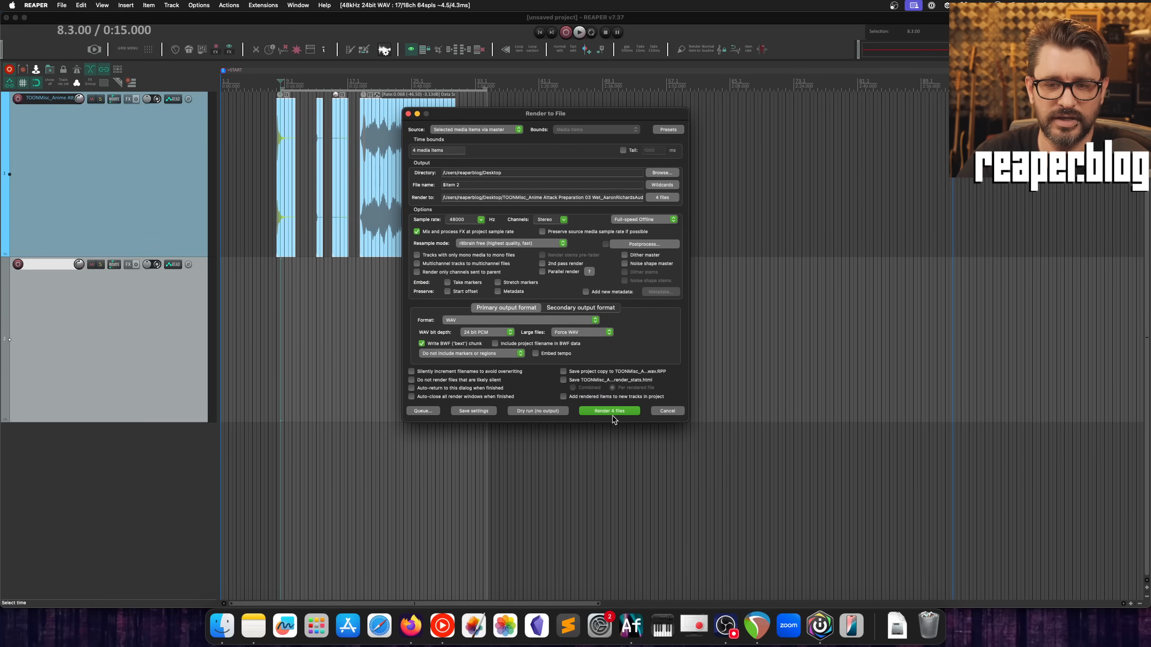
{"action": "left_click", "coordinate": [615, 413]}
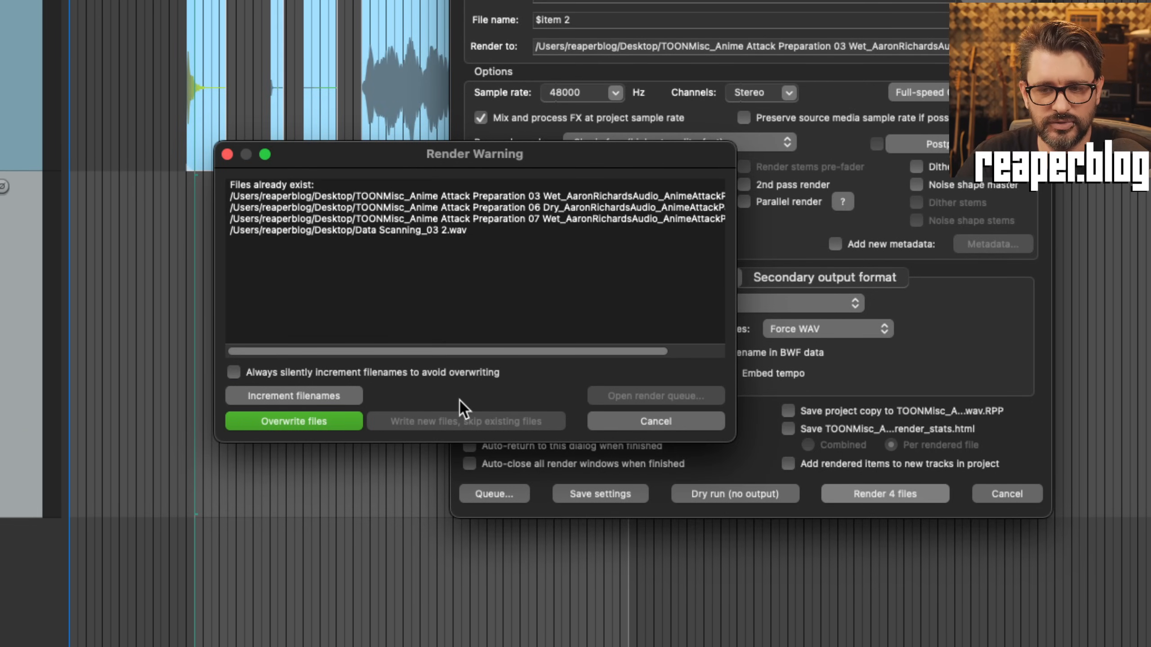
{"action": "left_click", "coordinate": [272, 372]}
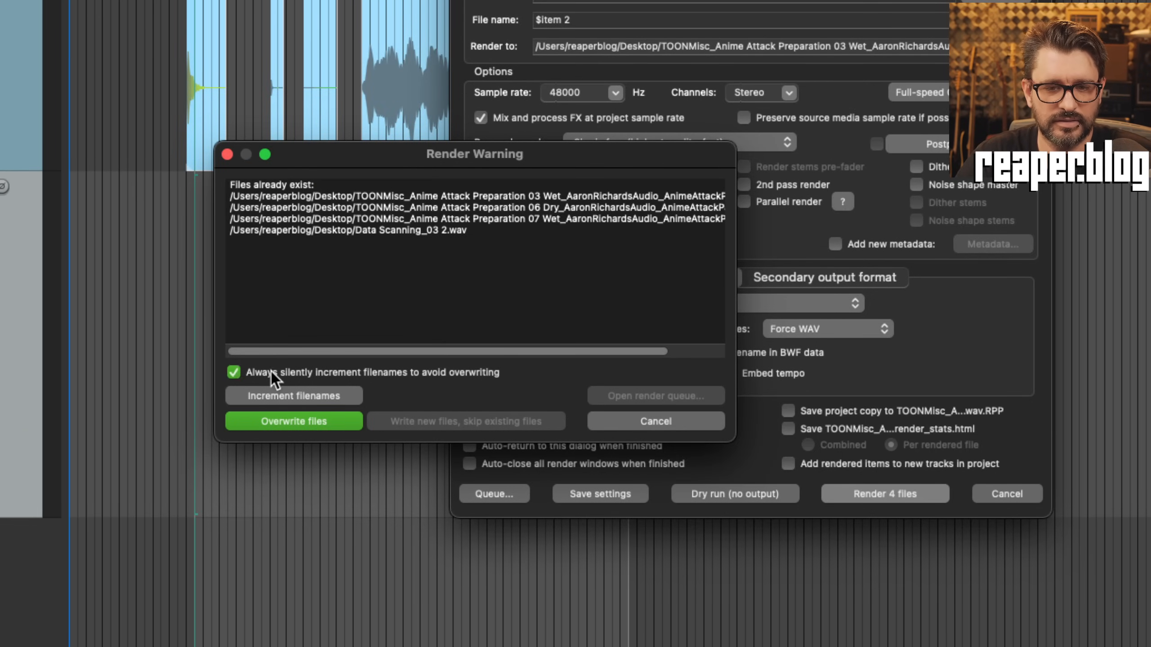
{"action": "left_click", "coordinate": [235, 372]}
{"action": "left_click_drag", "start_coordinate": [475, 163], "coordinate": [362, 30]}
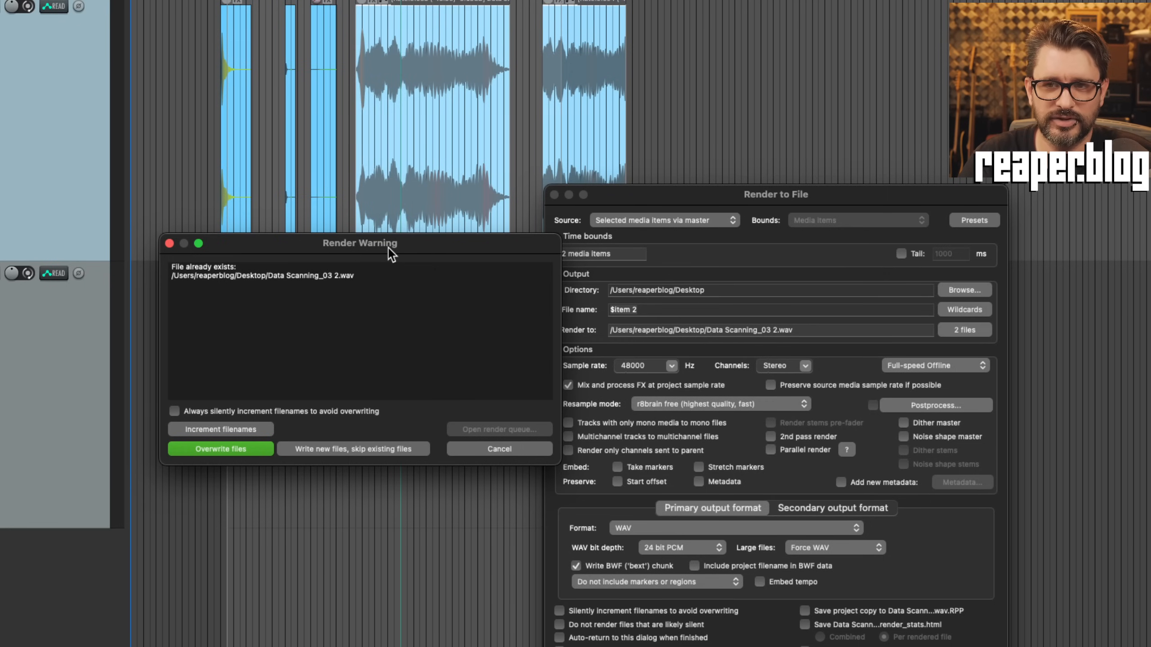
Step: Render the two selected media items, writing only new files and skipping the existing Data Scanning_03 2.wav
{"action": "left_click_drag", "start_coordinate": [388, 249], "coordinate": [399, 216]}
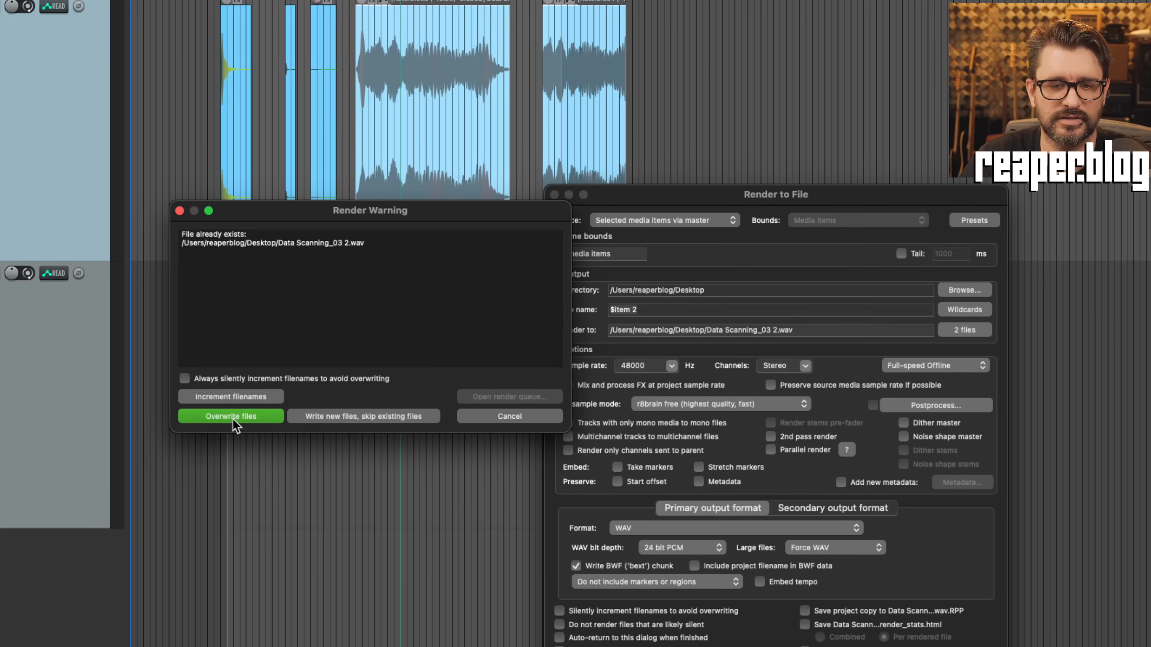
{"action": "left_click", "coordinate": [370, 417]}
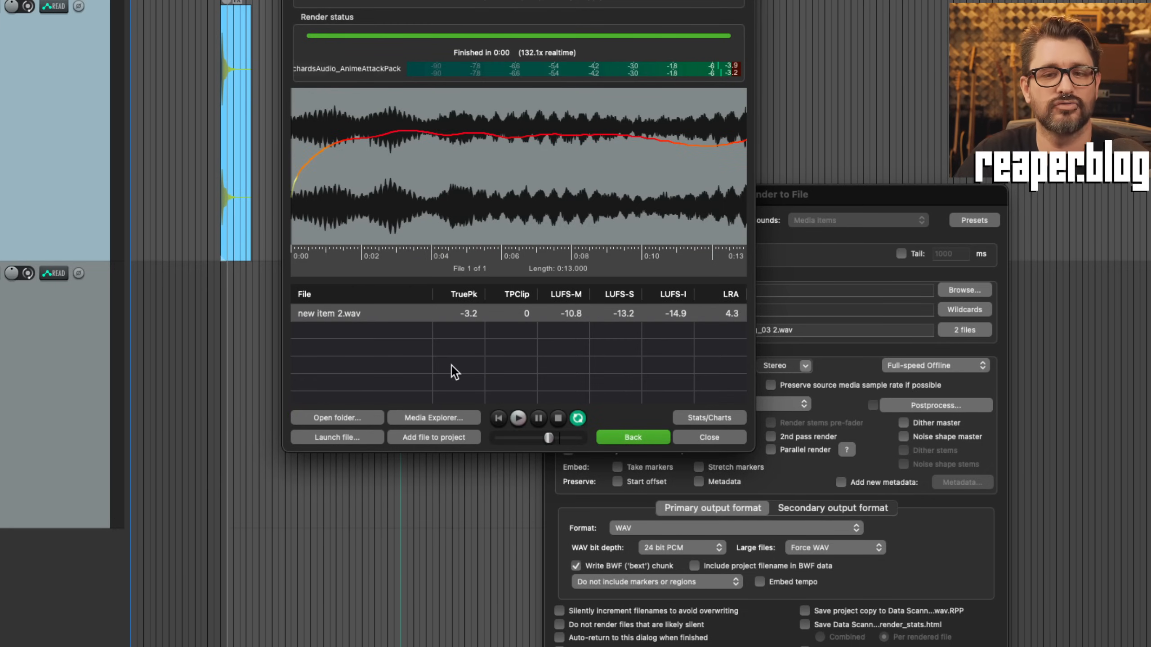